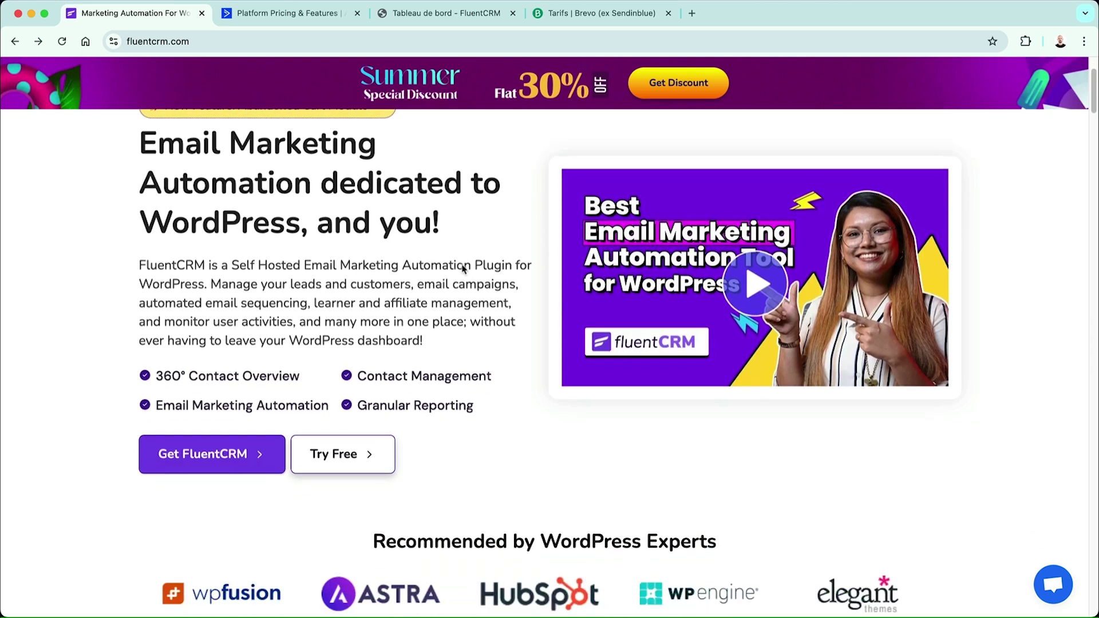
# - Review the FluentCRM home page's introduction, feature cards and free integrations
pyautogui.scroll(1, 463, 270)
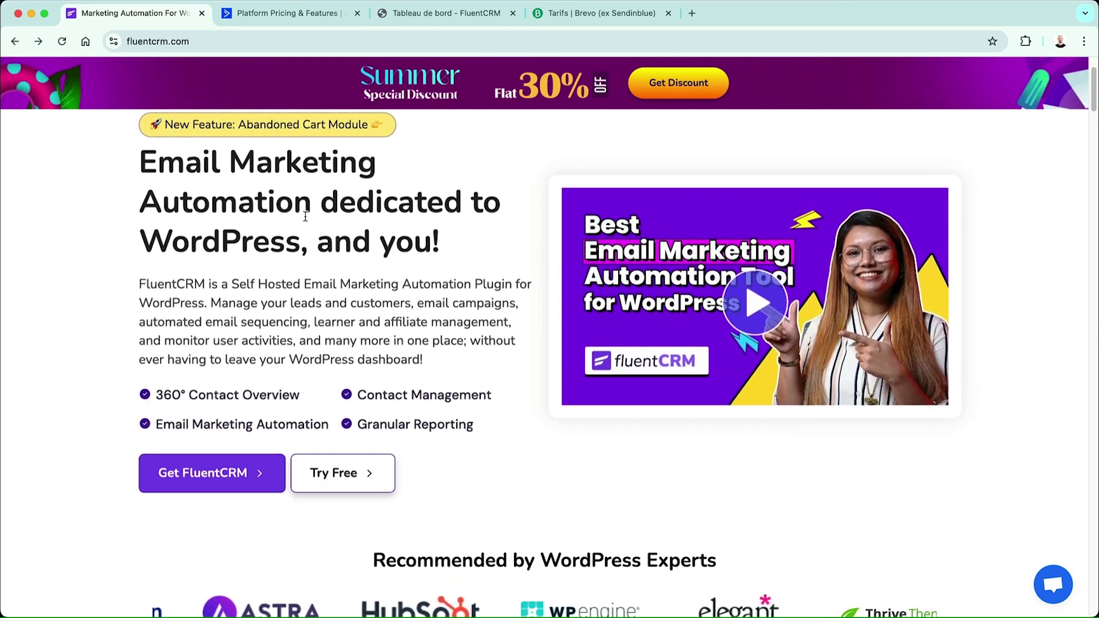
pyautogui.scroll(1, 315, 234)
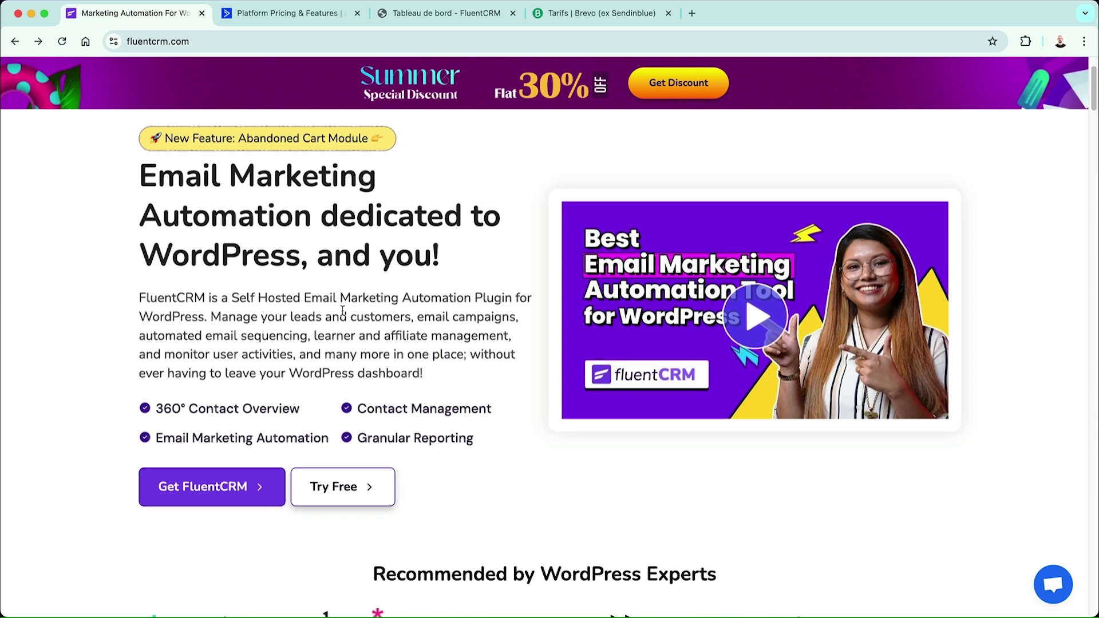
pyautogui.scroll(-7, 341, 304)
pyautogui.scroll(-3, 344, 315)
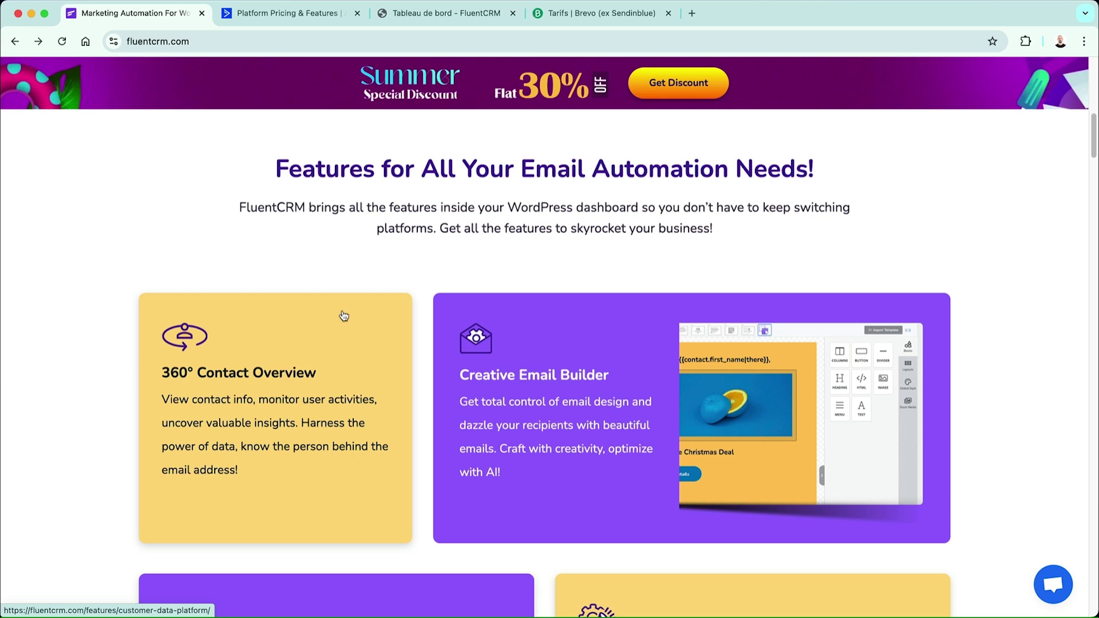
pyautogui.scroll(-3, 343, 316)
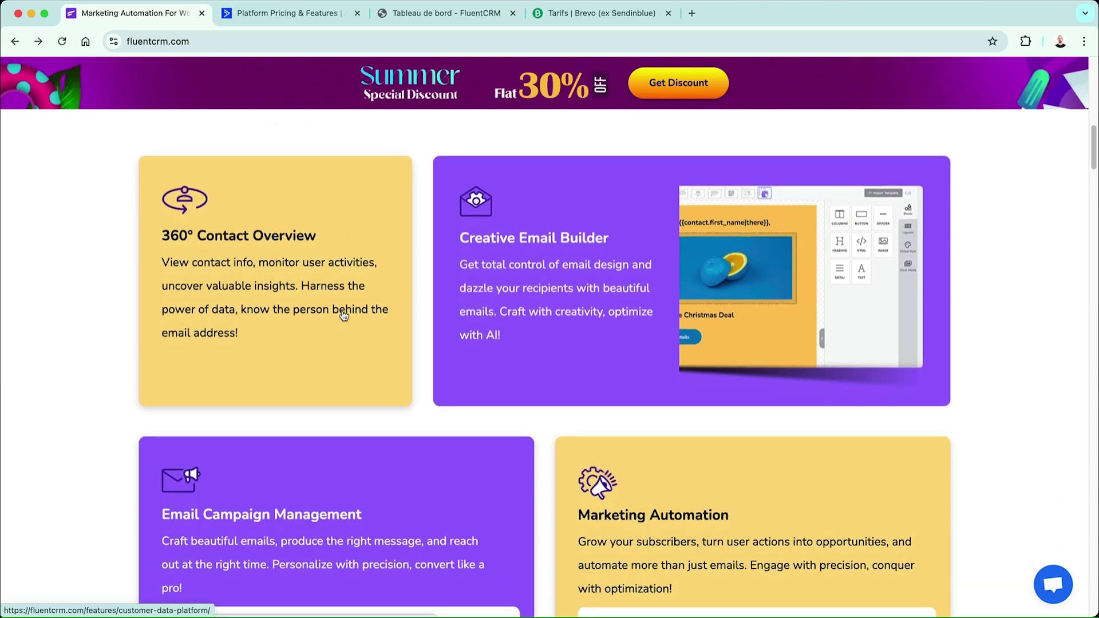
pyautogui.scroll(-3, 344, 316)
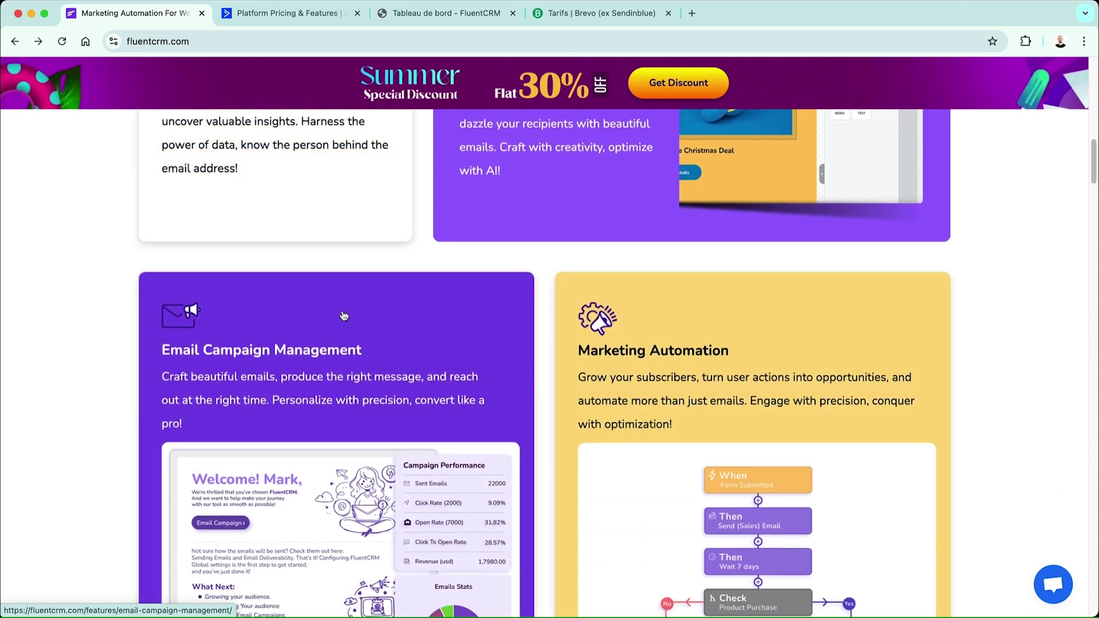
pyautogui.scroll(-10, 343, 316)
pyautogui.scroll(-3, 343, 316)
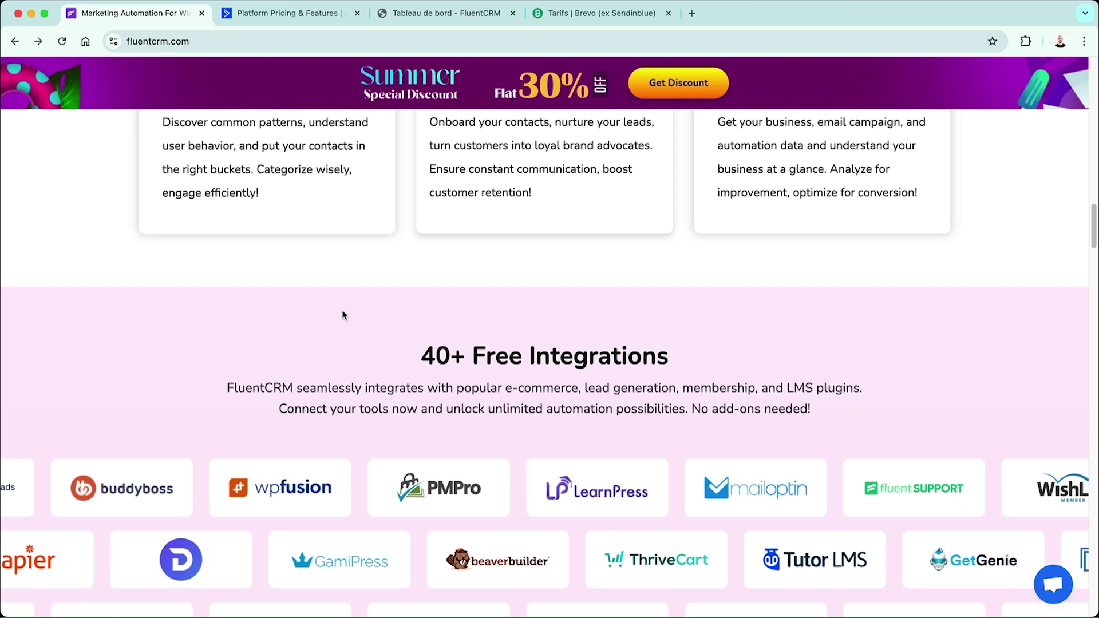
pyautogui.scroll(-7, 344, 315)
pyautogui.scroll(-7, 343, 315)
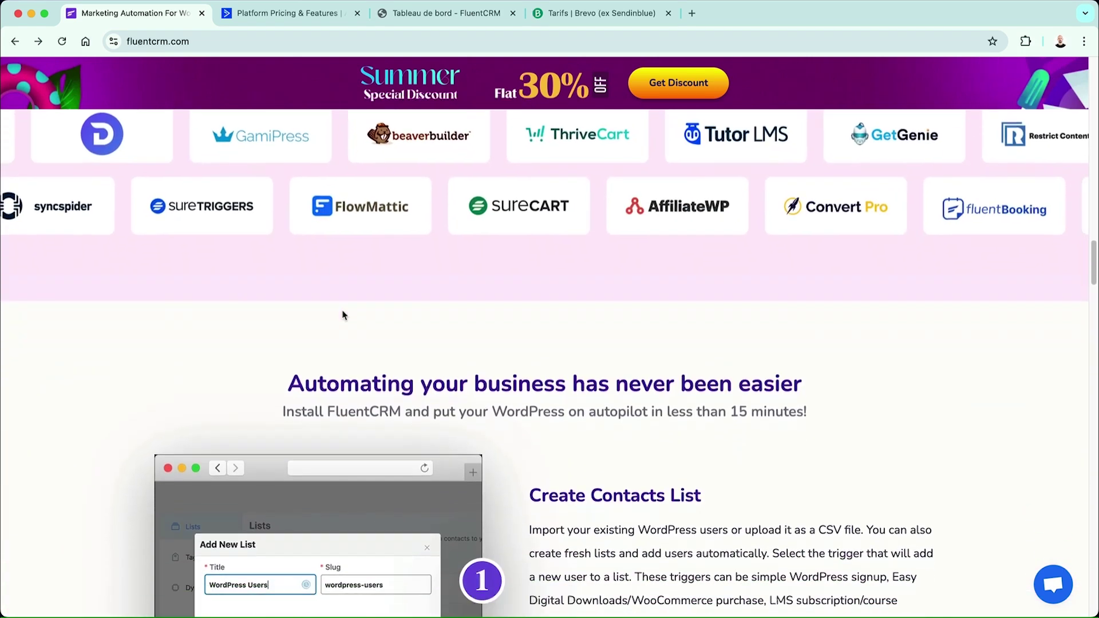
# - Read the FluentCRM home page's business automation walkthrough and the features included in its paid plans
pyautogui.scroll(-2, 342, 314)
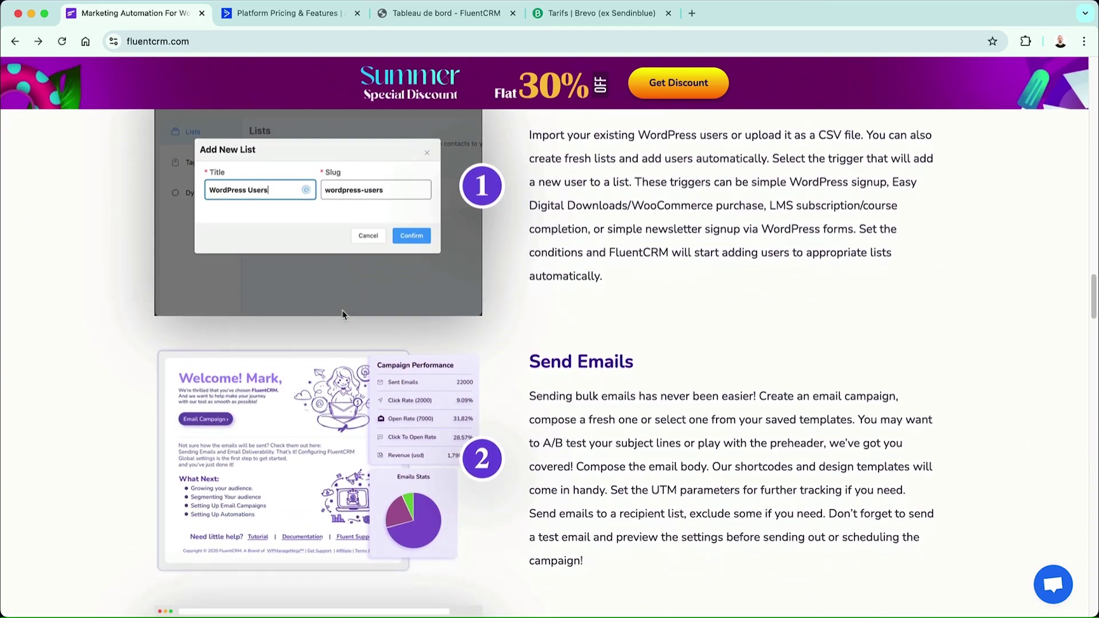
pyautogui.scroll(-7, 342, 314)
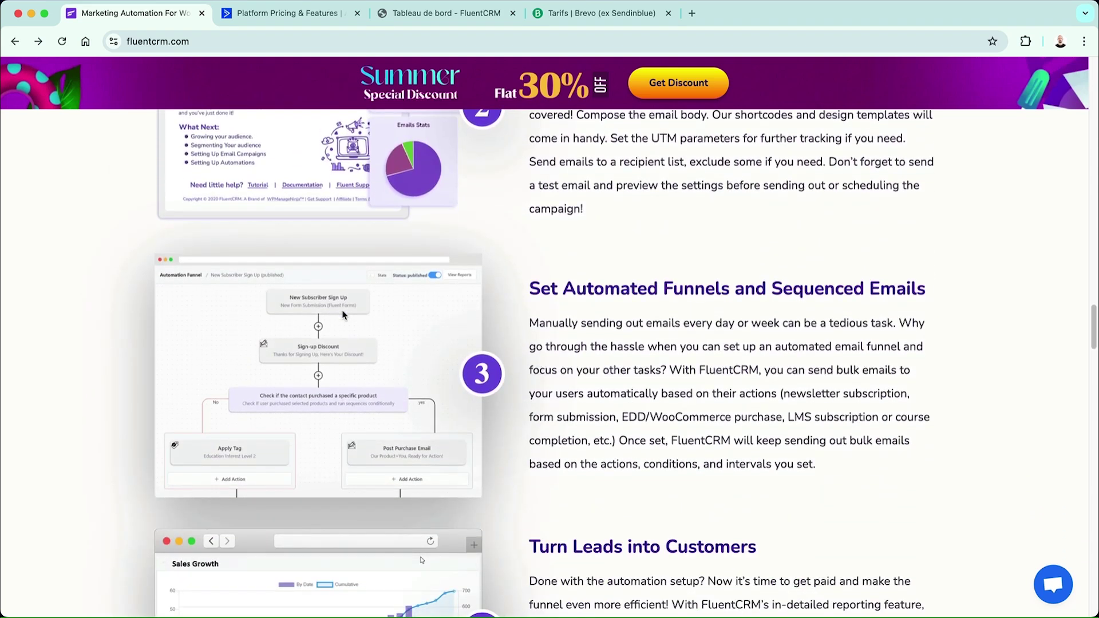
pyautogui.scroll(-20, 343, 315)
pyautogui.scroll(-7, 343, 314)
pyautogui.scroll(3, 343, 314)
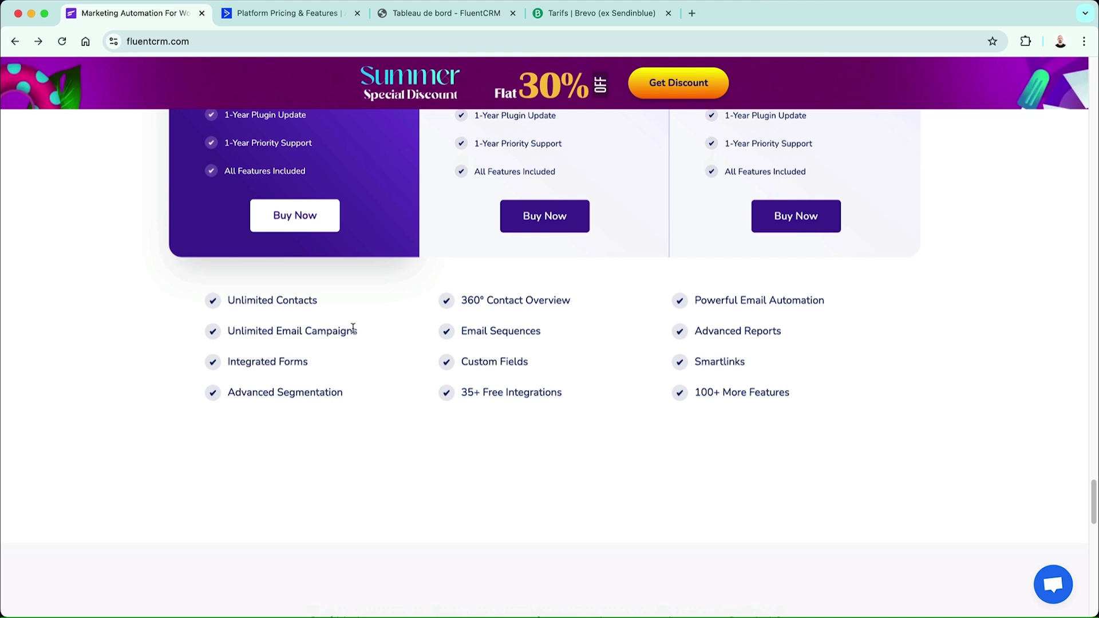
pyautogui.scroll(20, 353, 328)
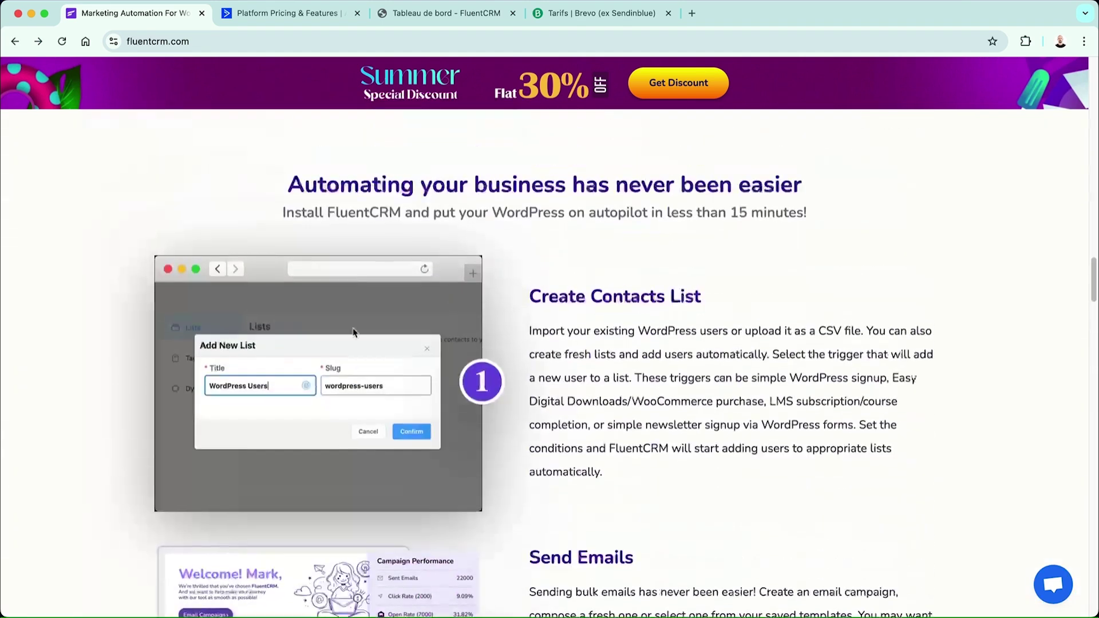
pyautogui.scroll(15, 353, 332)
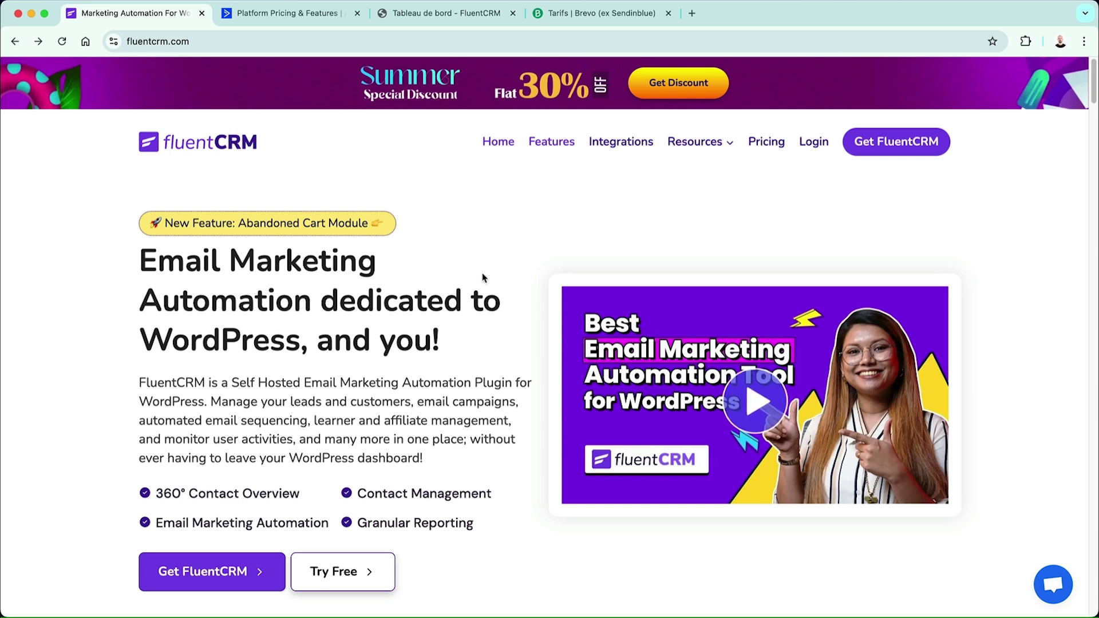
# - Open the FluentCRM pricing page and examine the 1 Site and 5 Site License prices and inclusions
pyautogui.click(767, 148)
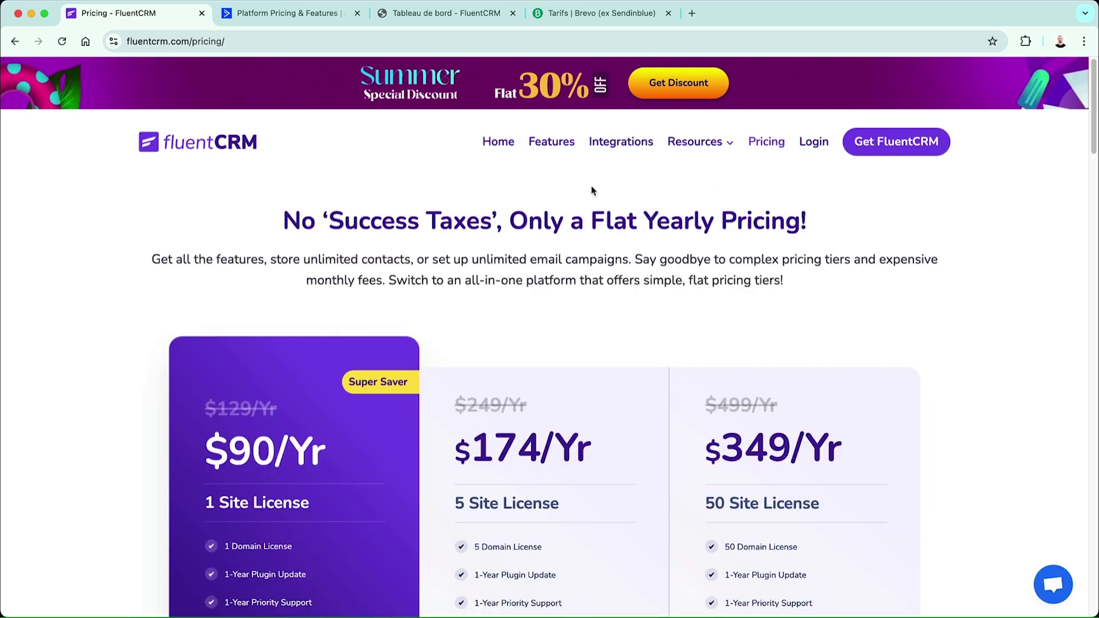
pyautogui.scroll(-2, 592, 190)
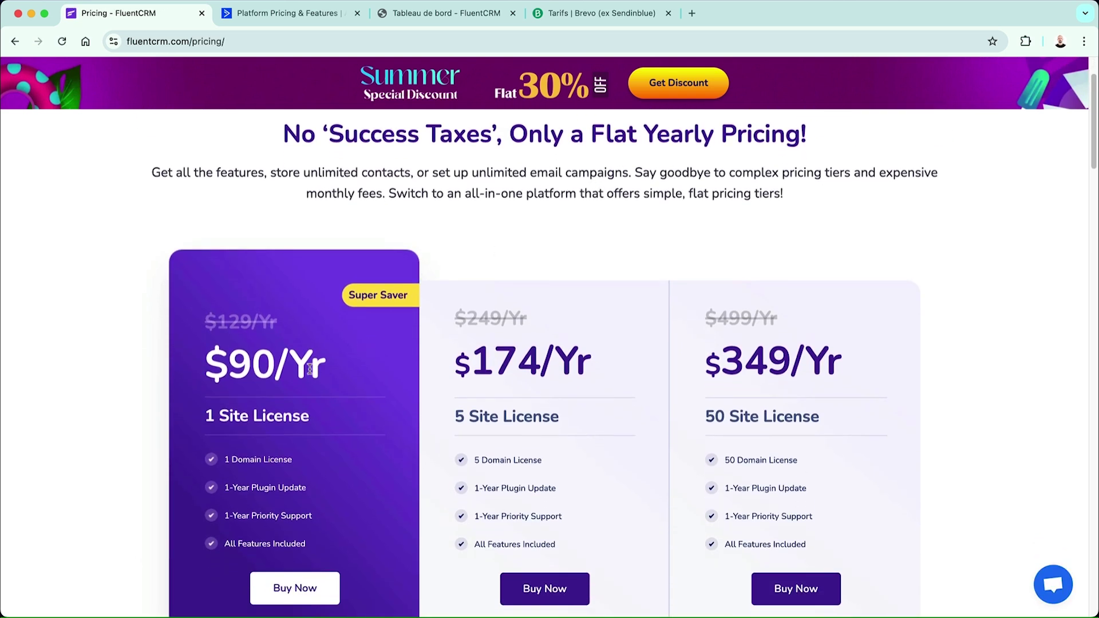
pyautogui.moveTo(310, 369); pyautogui.dragTo(226, 367)
pyautogui.moveTo(215, 323); pyautogui.dragTo(297, 327)
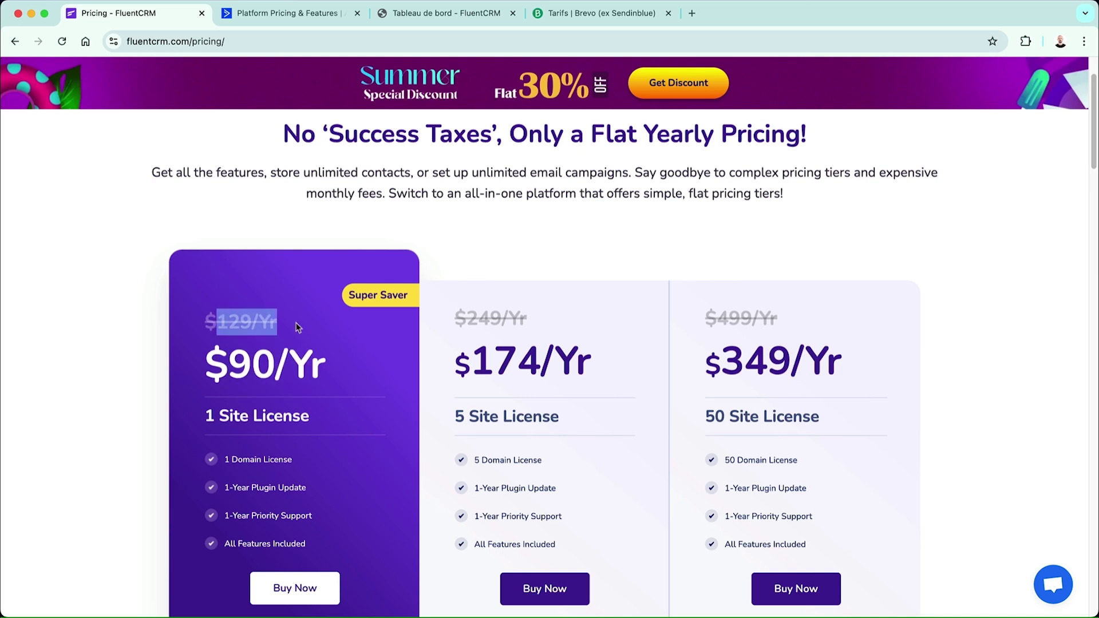
pyautogui.moveTo(304, 417); pyautogui.dragTo(221, 416)
pyautogui.scroll(-2, 287, 447)
pyautogui.click(453, 299)
pyautogui.moveTo(453, 298); pyautogui.dragTo(558, 300)
pyautogui.click(530, 338)
pyautogui.scroll(-3, 503, 300)
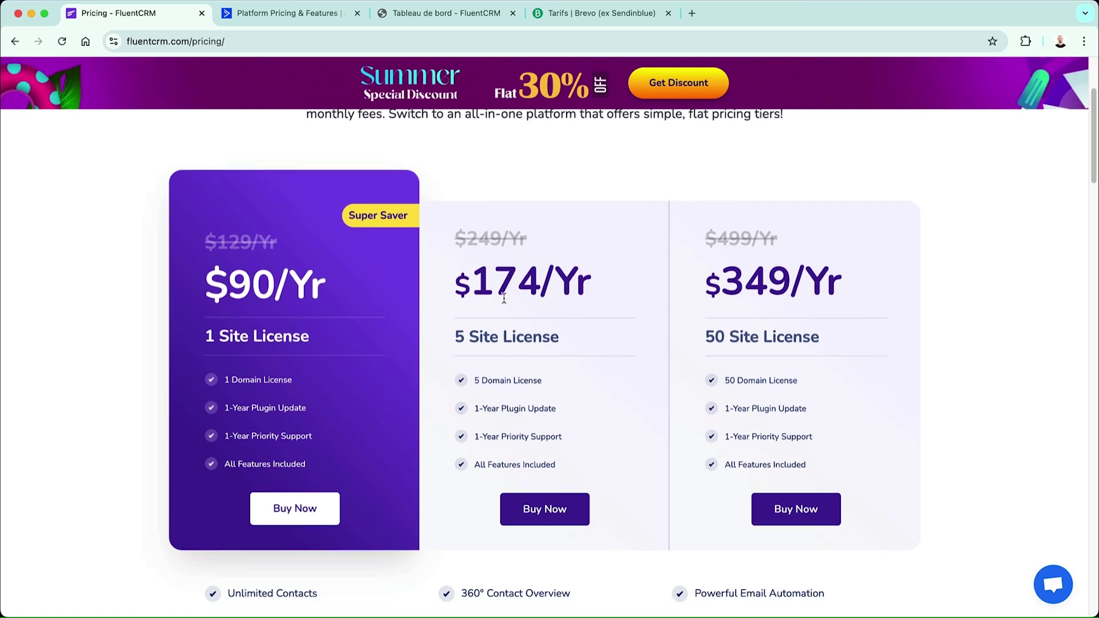
# - Compare the discounted and regular yearly prices of FluentCRM's 1 Site License and check the rest of the pricing page
pyautogui.scroll(4, 505, 300)
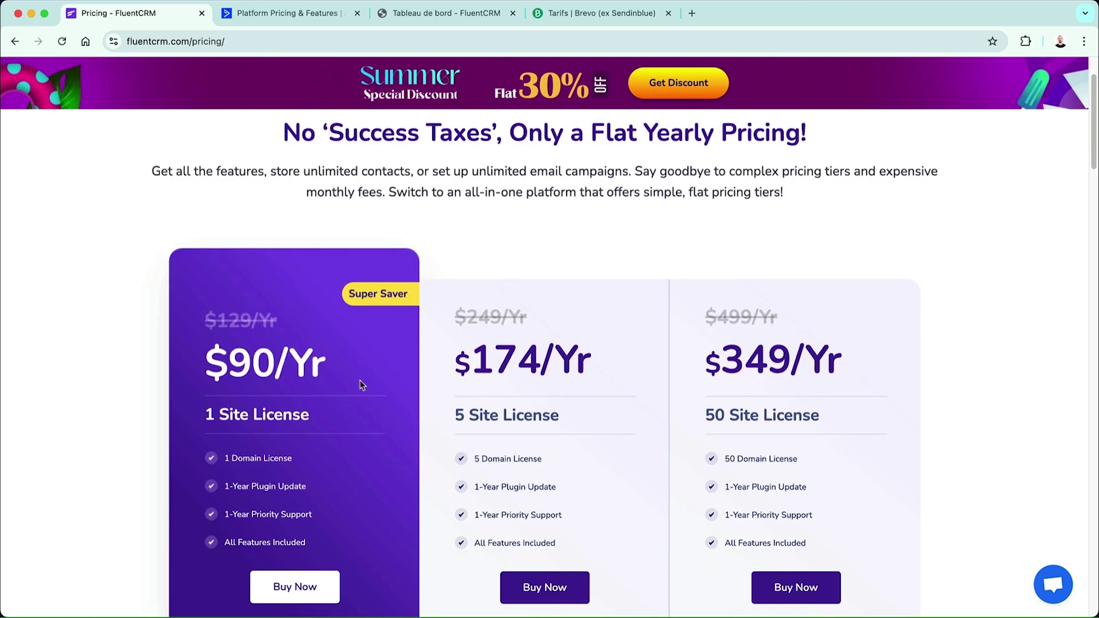
pyautogui.moveTo(361, 385); pyautogui.dragTo(183, 312)
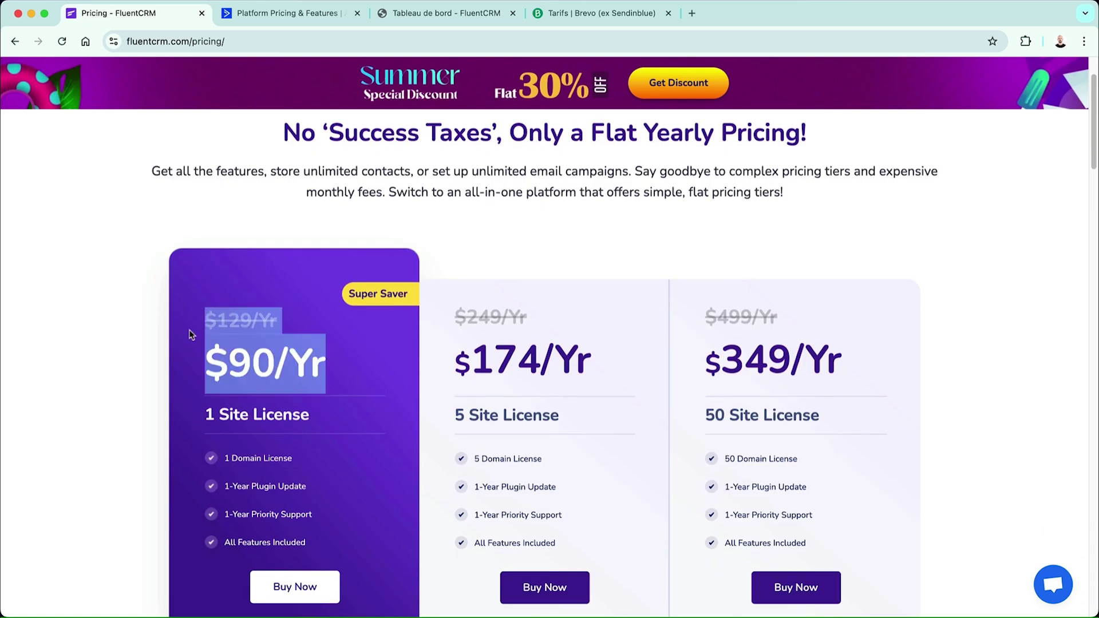
pyautogui.click(243, 356)
pyautogui.scroll(-8, 244, 356)
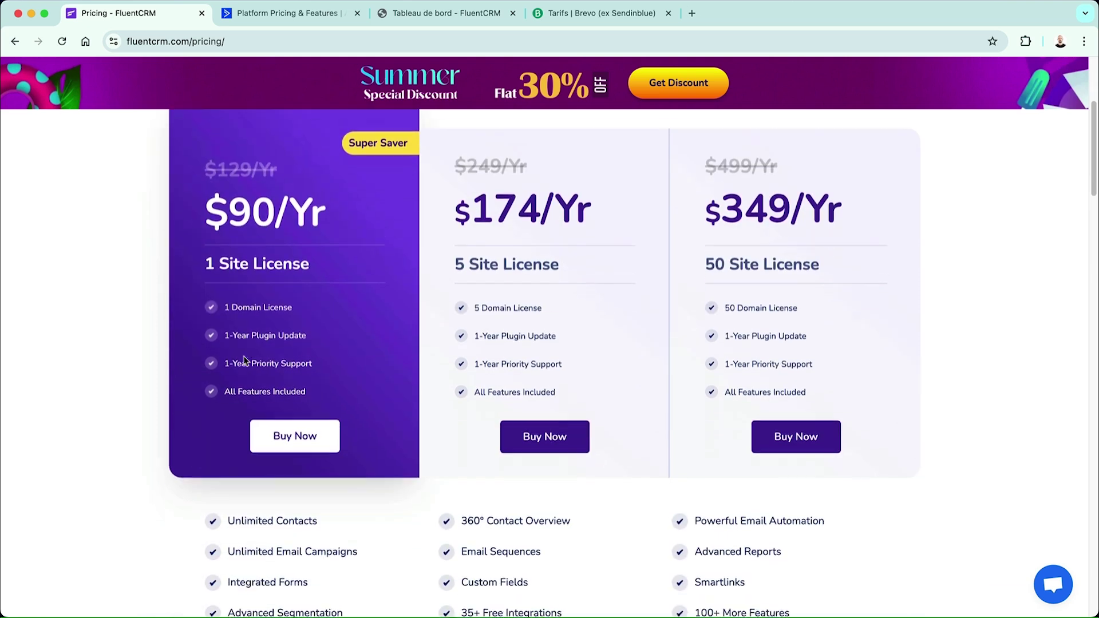
pyautogui.scroll(-10, 244, 359)
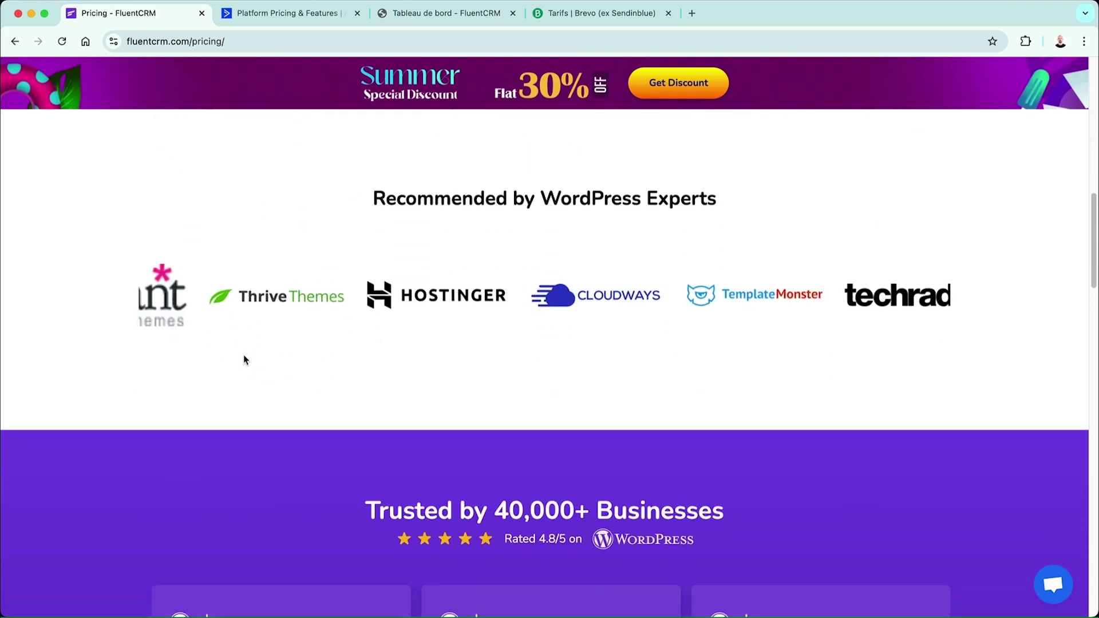
pyautogui.scroll(20, 244, 359)
pyautogui.moveTo(208, 439); pyautogui.dragTo(350, 451)
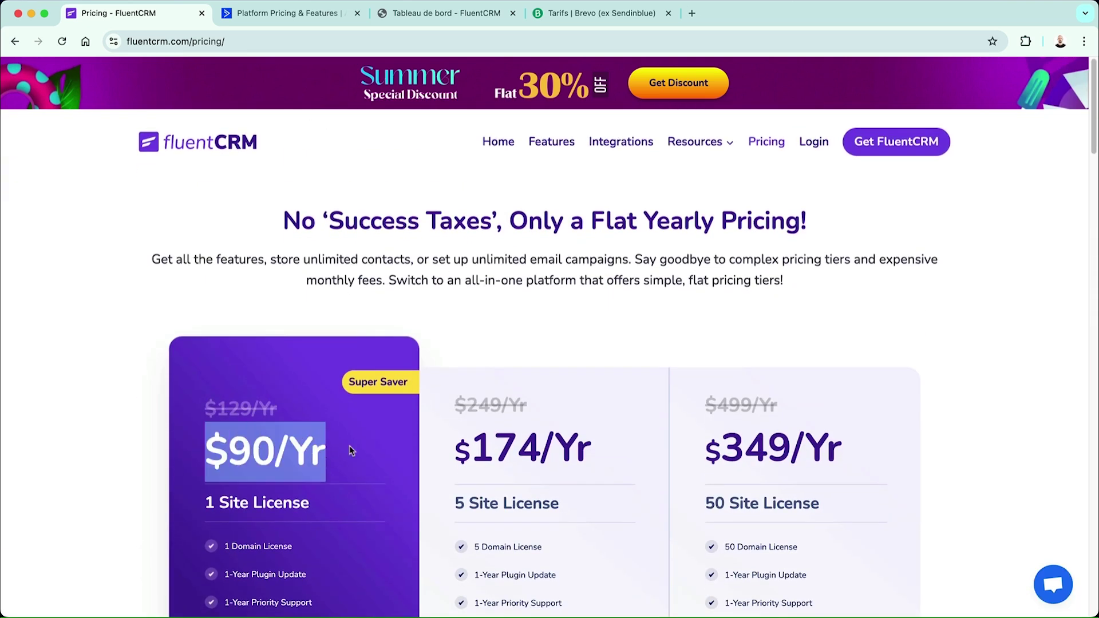
pyautogui.click(225, 409)
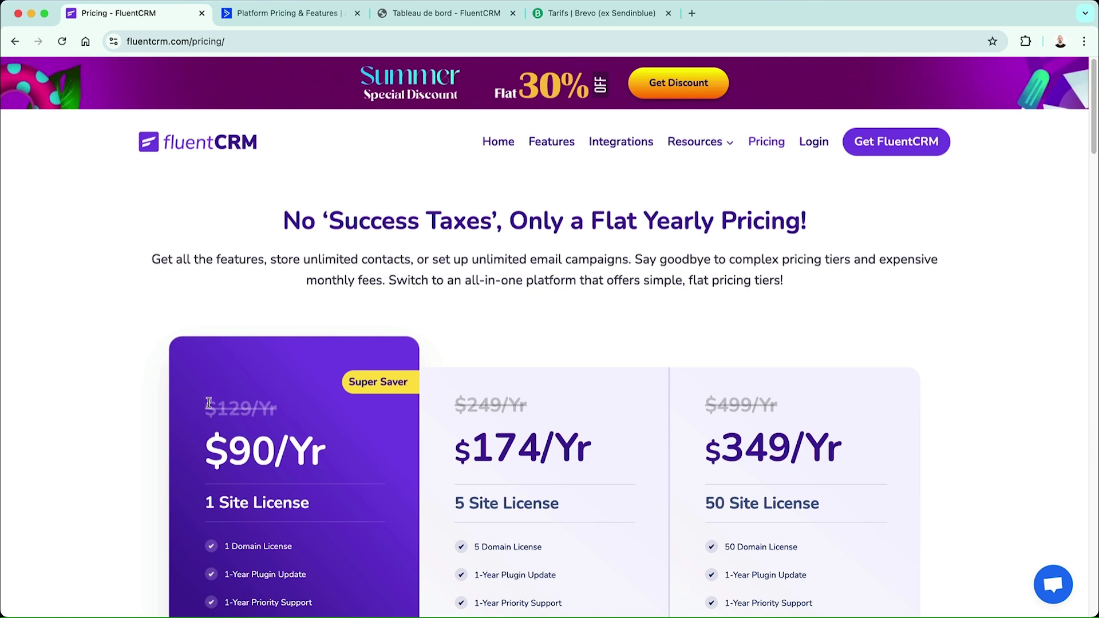
pyautogui.moveTo(209, 403); pyautogui.dragTo(295, 411)
pyautogui.click(296, 332)
# - Switch to the ActiveCampaign pricing page and check plan prices for 50,000 and 20,000 contacts, highlighting the Plus plan's price
pyautogui.click(297, 18)
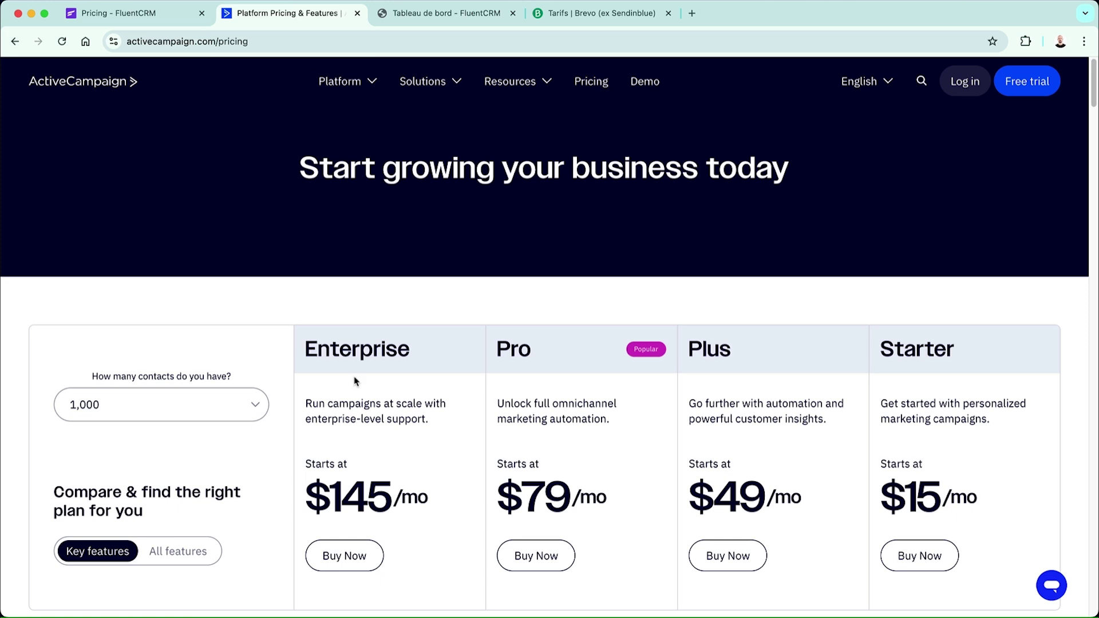
pyautogui.click(239, 405)
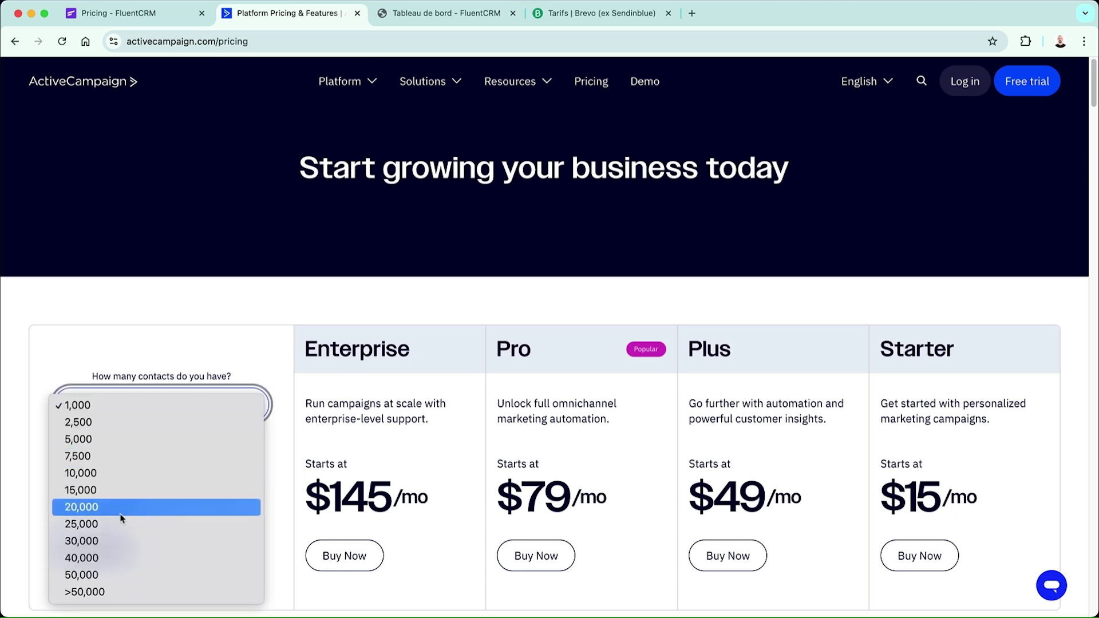
pyautogui.click(95, 576)
pyautogui.click(132, 405)
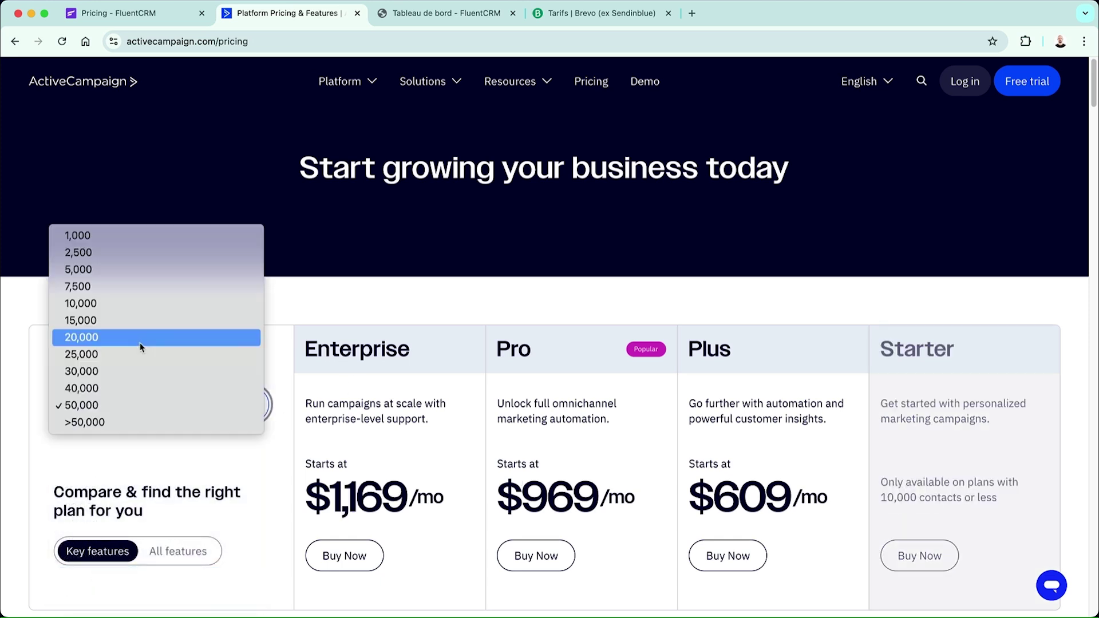
pyautogui.click(137, 338)
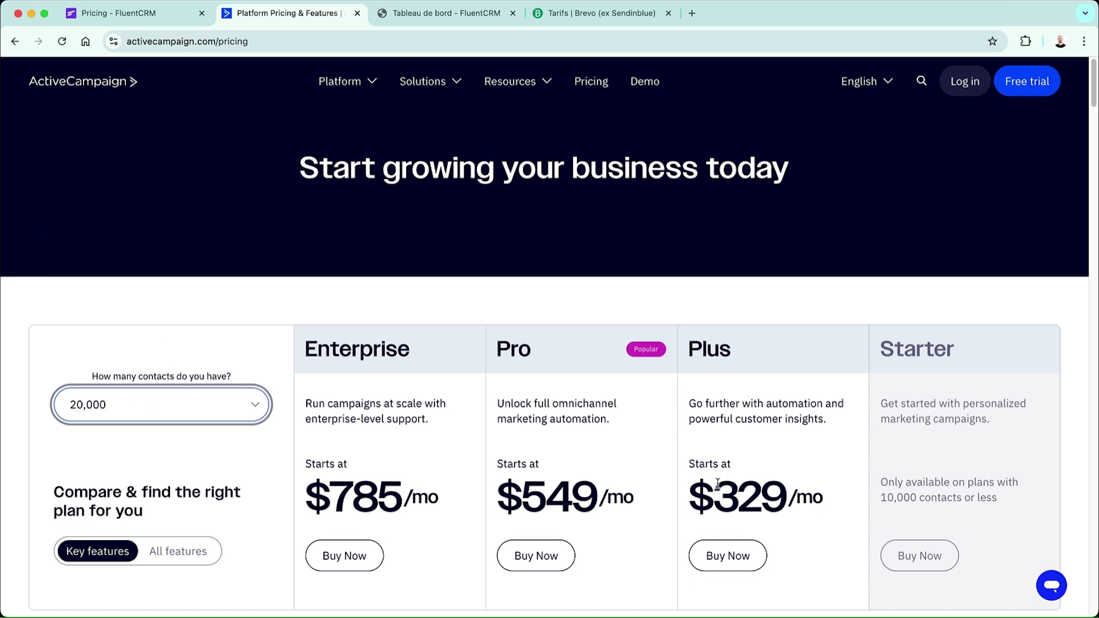
pyautogui.moveTo(718, 484); pyautogui.dragTo(793, 488)
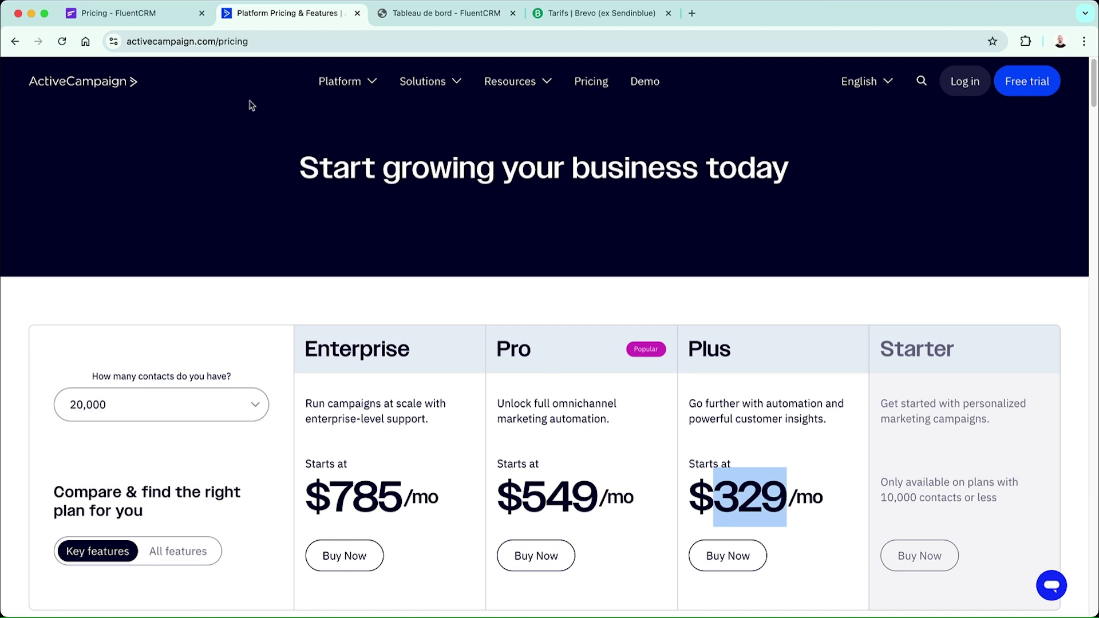
# - Compare the ActiveCampaign Plus plan's monthly price with the yearly plans on the FluentCRM pricing page
pyautogui.click(164, 18)
pyautogui.click(252, 21)
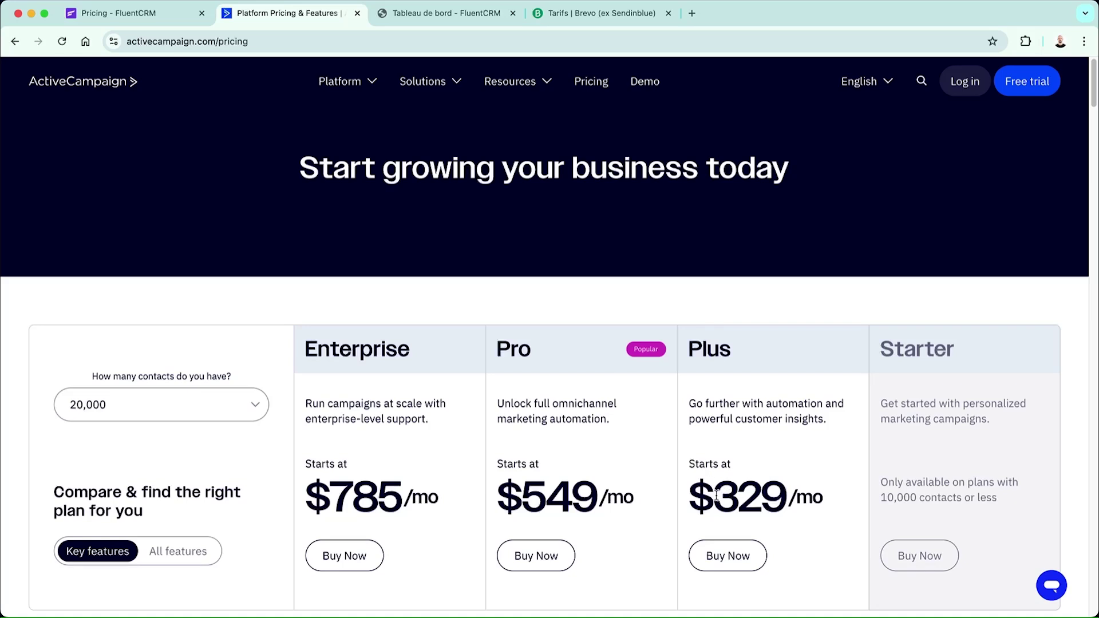
pyautogui.moveTo(719, 495); pyautogui.dragTo(790, 496)
pyautogui.click(773, 471)
pyautogui.click(138, 12)
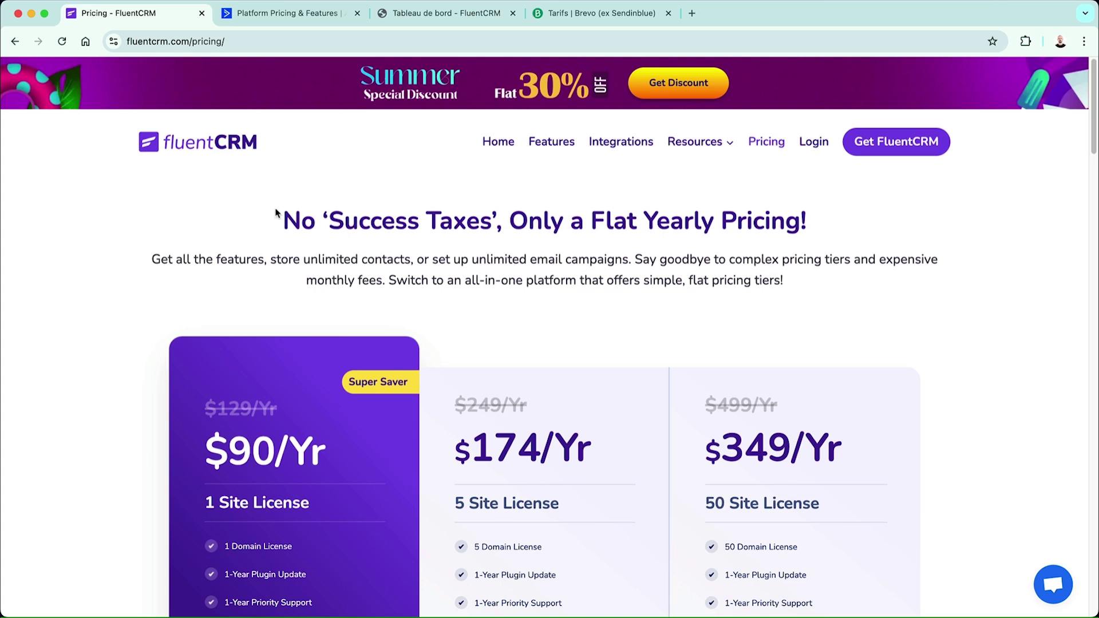
pyautogui.scroll(-3, 264, 239)
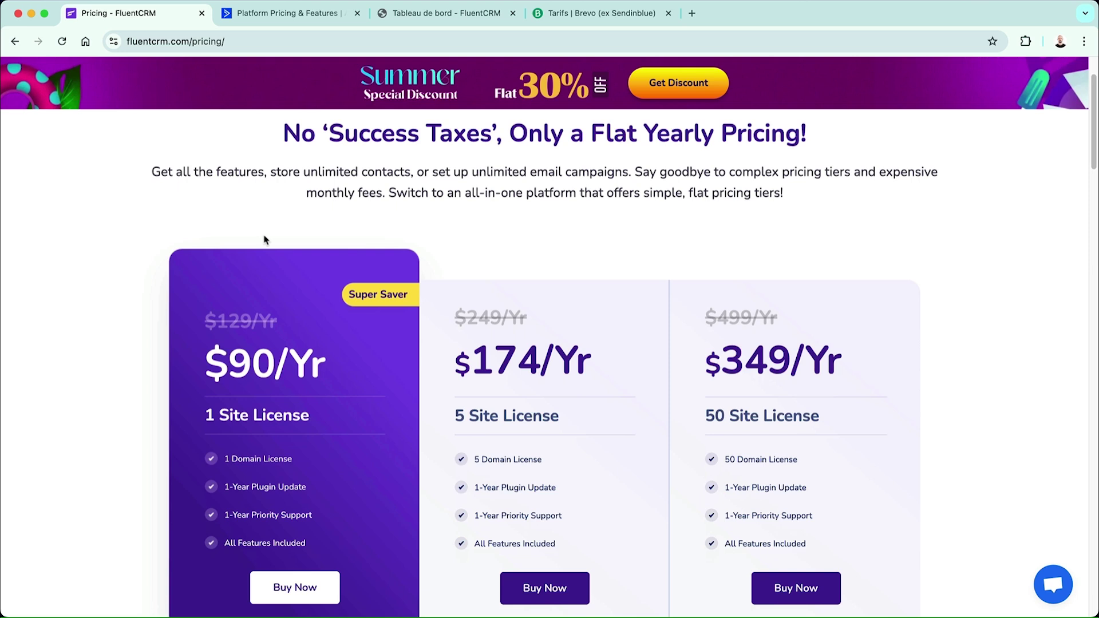
pyautogui.scroll(3, 328, 247)
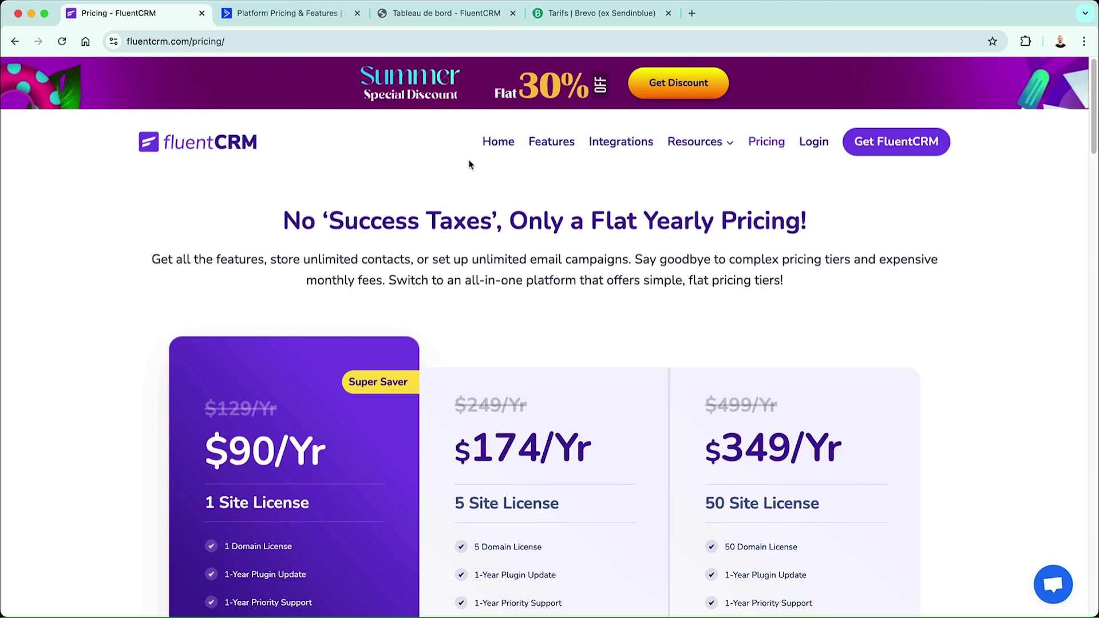
# - Switch to the Brevo pricing page and set the Messaging API volume to 60k emails per month
pyautogui.click(611, 16)
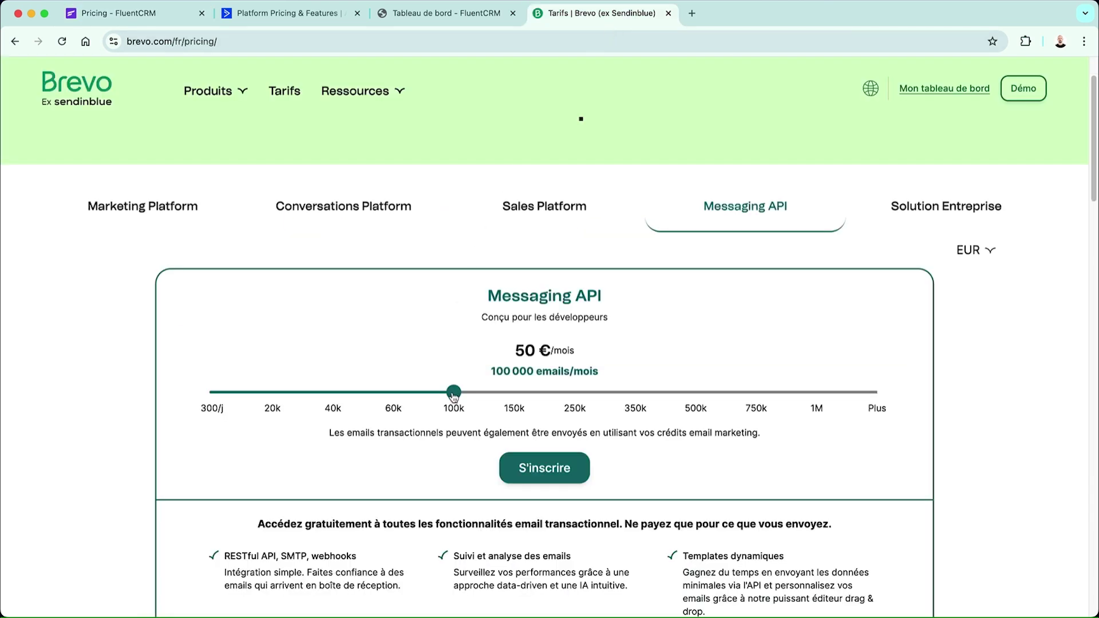
pyautogui.moveTo(519, 371); pyautogui.dragTo(621, 361)
pyautogui.moveTo(449, 407); pyautogui.dragTo(382, 399)
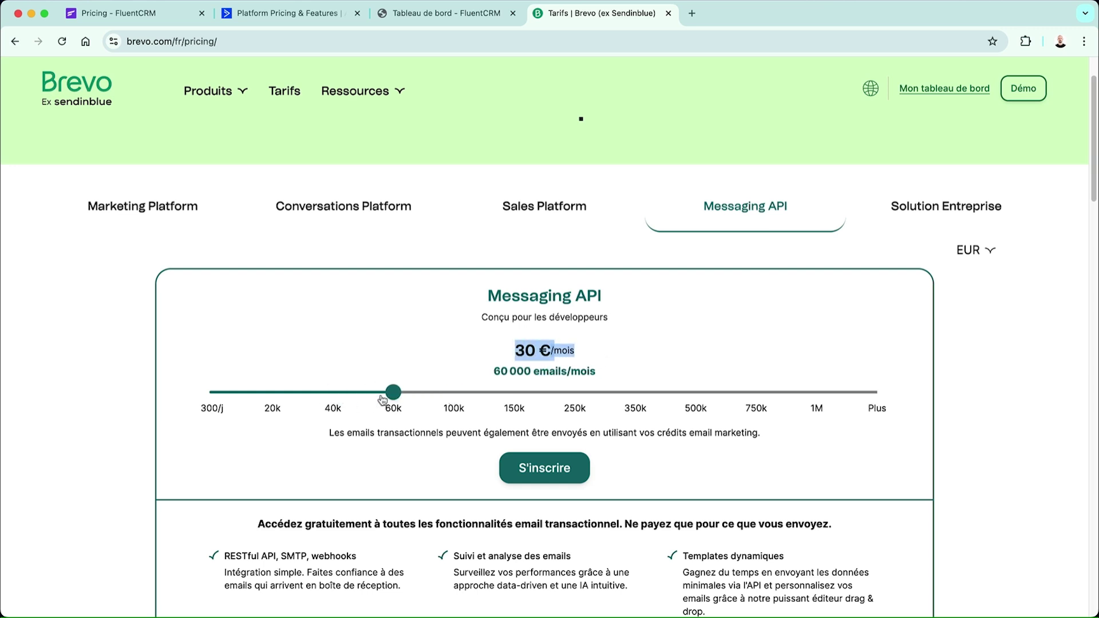
pyautogui.click(491, 382)
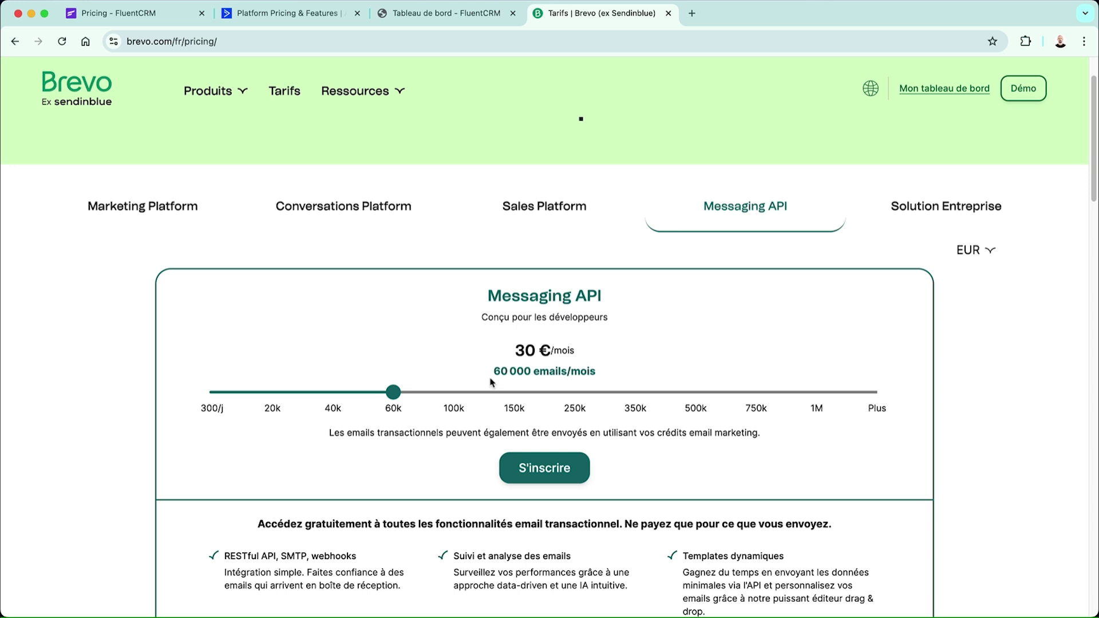
pyautogui.moveTo(393, 394); pyautogui.dragTo(416, 399)
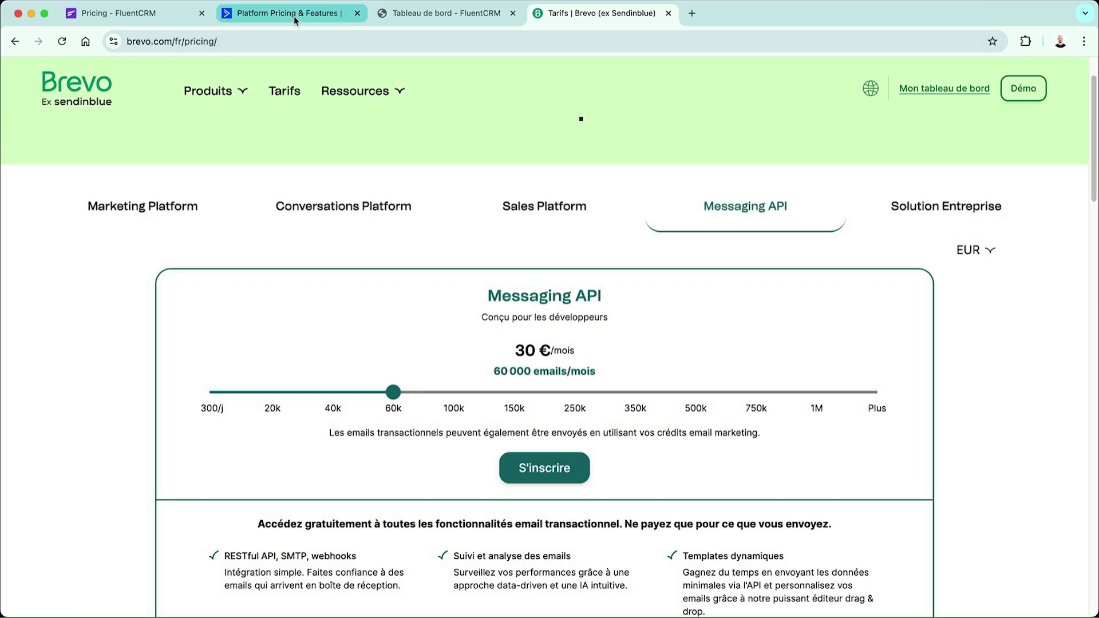
# - Replace the ActiveCampaign page with convertkit.com and open the ConvertKit pricing page
pyautogui.click(293, 16)
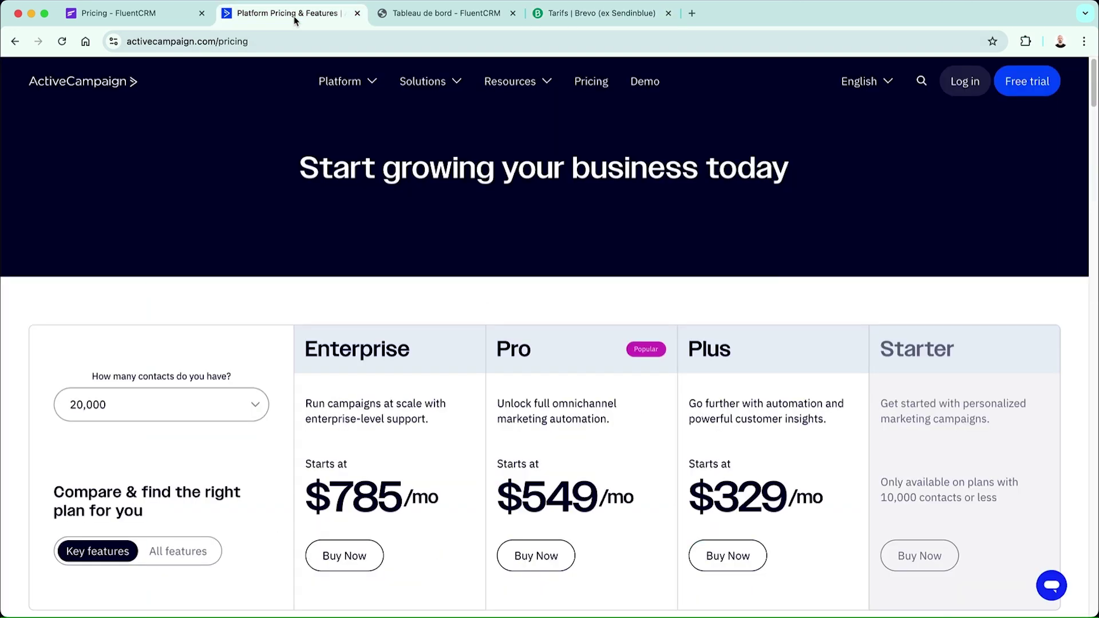
pyautogui.click(269, 40)
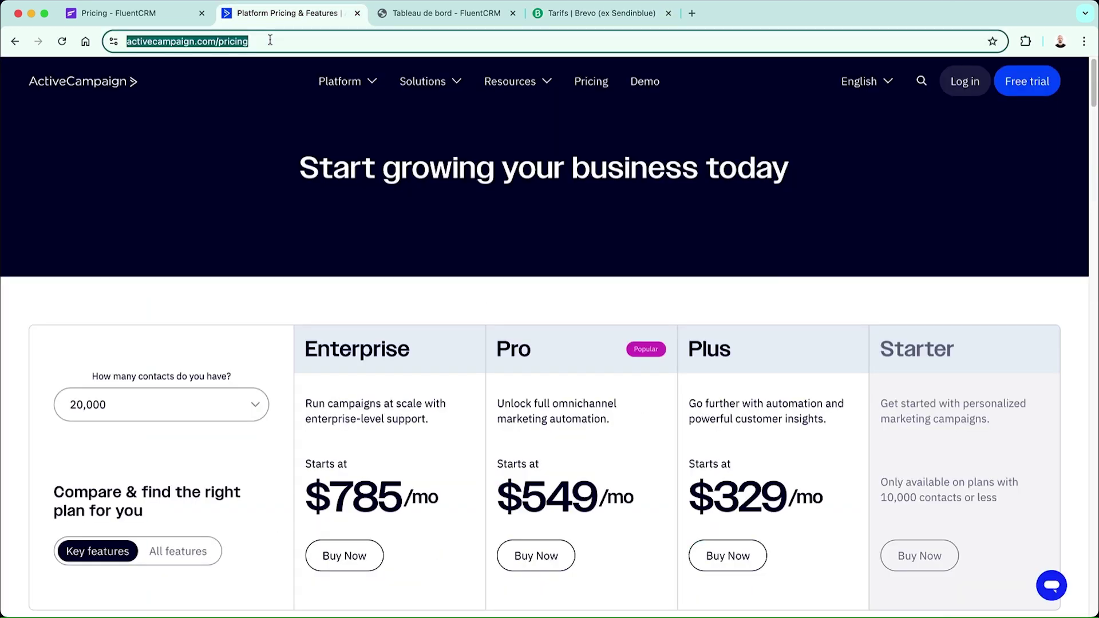
pyautogui.write('convert')
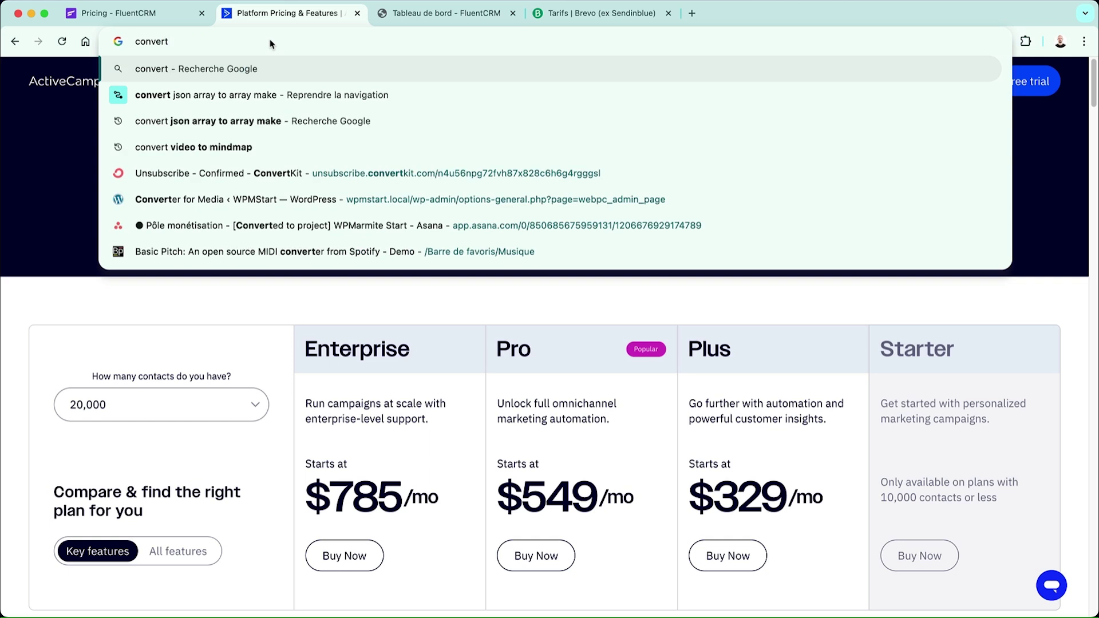
pyautogui.write('kit.com')
pyautogui.press('Return')
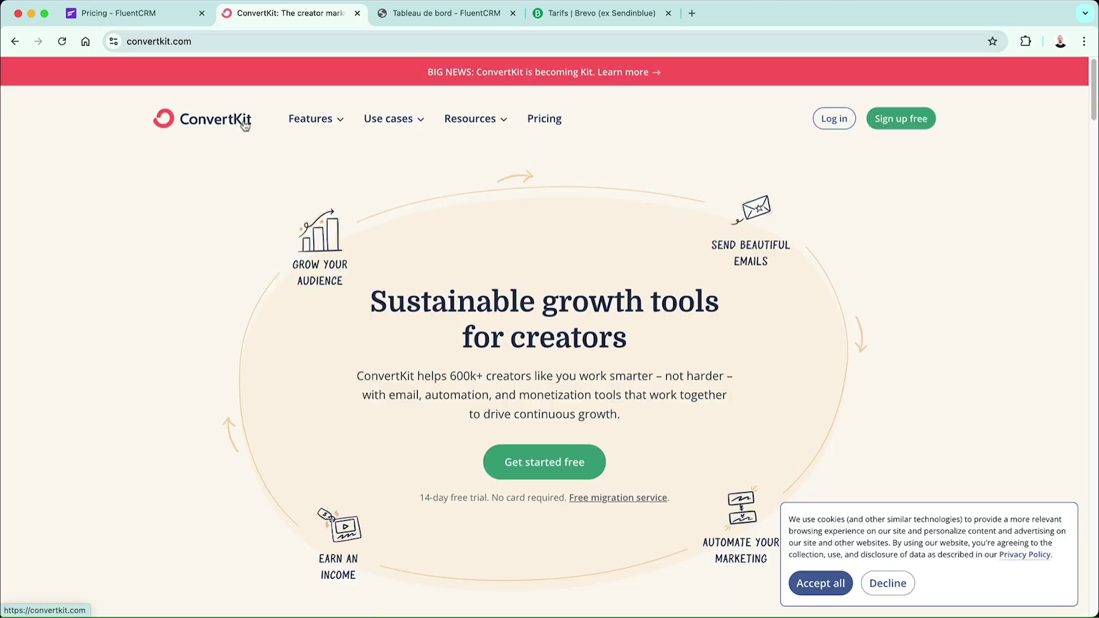
pyautogui.click(541, 119)
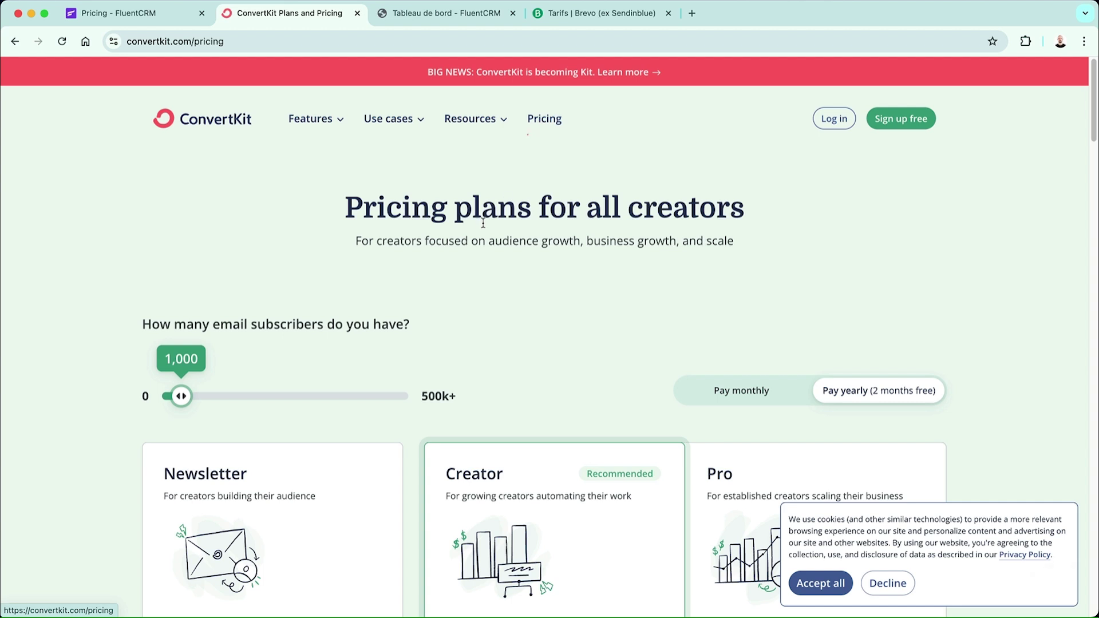
# - Set the ConvertKit subscriber count to 20k and compare the yearly-billed prices of the Newsletter, Creator and Pro plans
pyautogui.moveTo(262, 397); pyautogui.dragTo(206, 399)
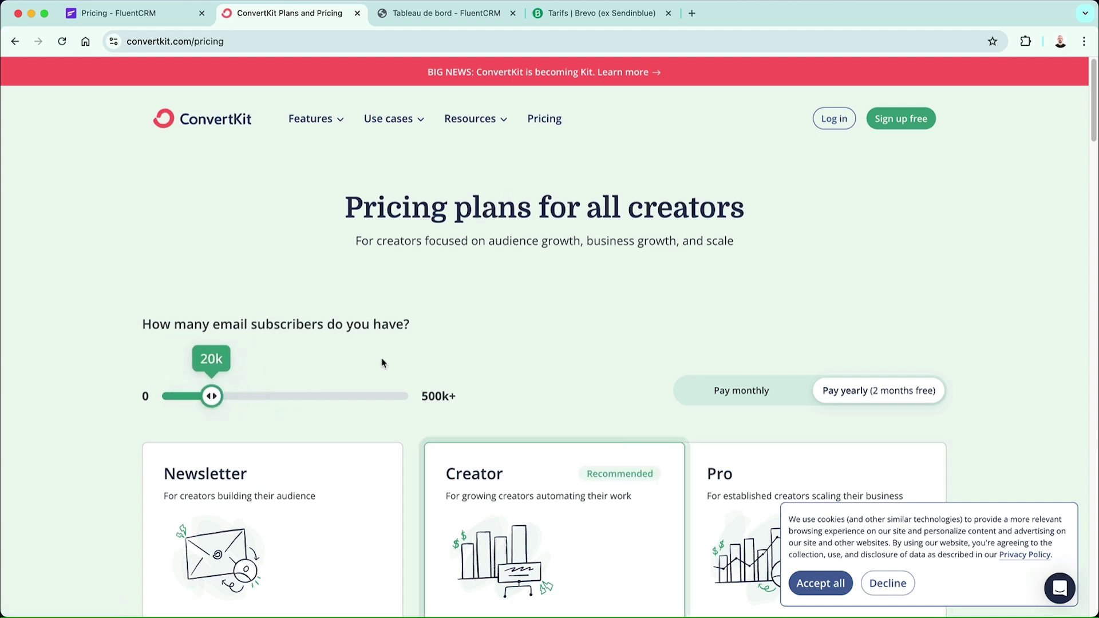
pyautogui.scroll(-5, 381, 358)
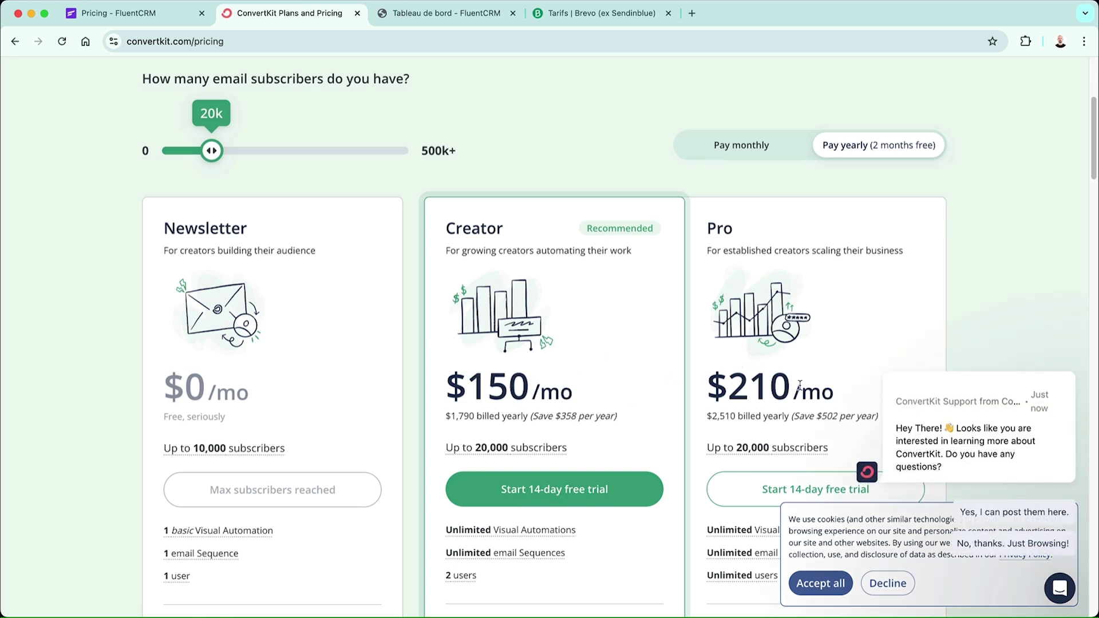
pyautogui.scroll(5, 743, 404)
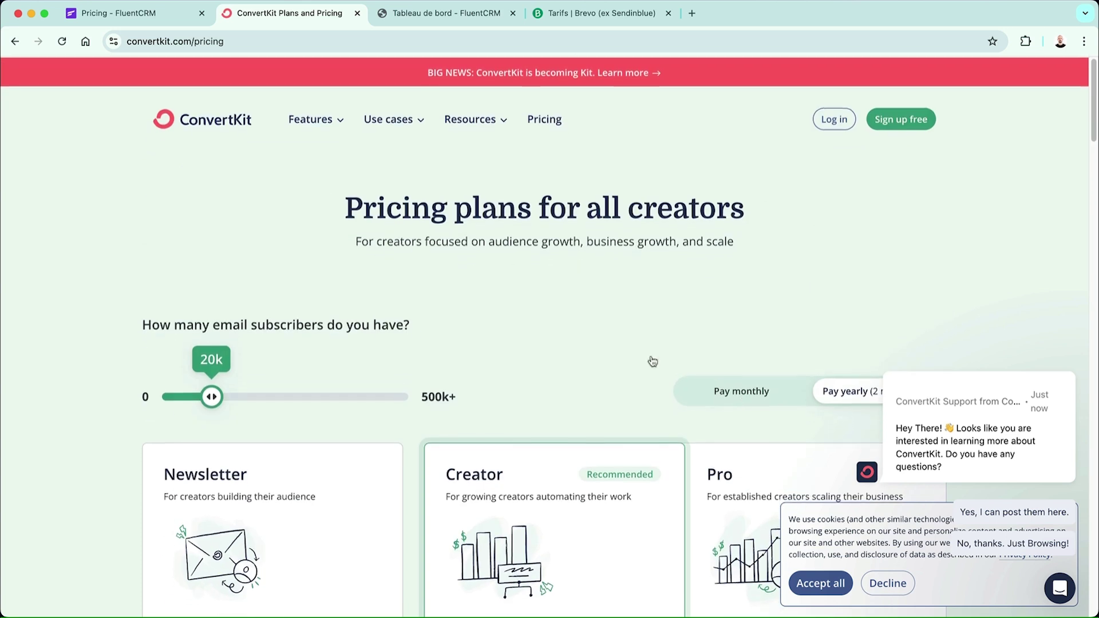
# - Search Google for mailchimp and open the Mailchimp marketing pricing page from the results
pyautogui.click(371, 46)
pyautogui.write('mailch')
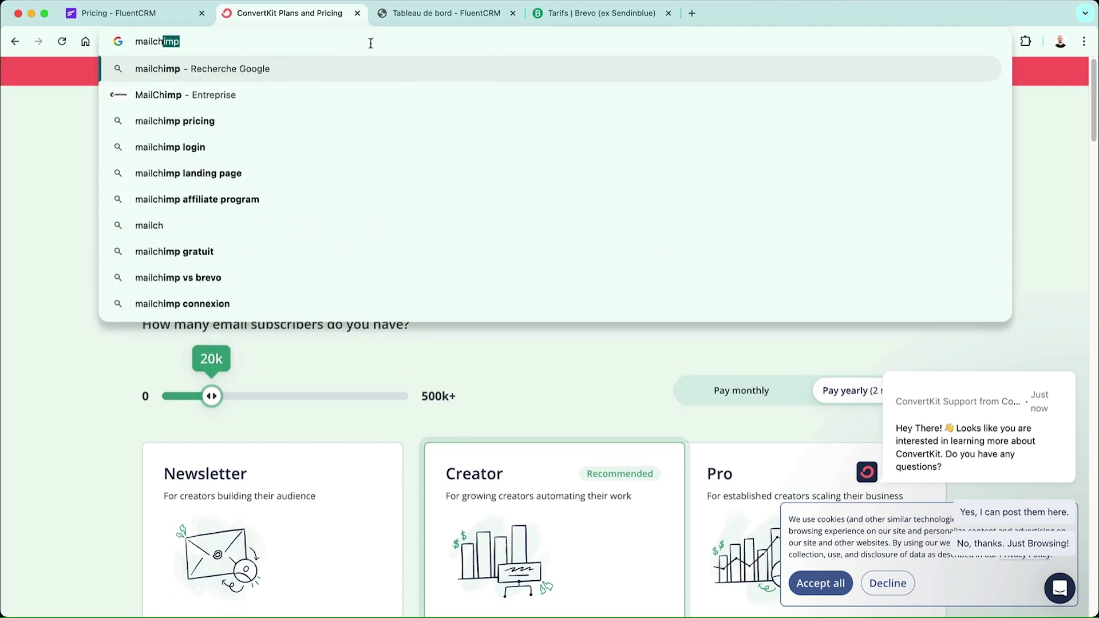
pyautogui.press('Return')
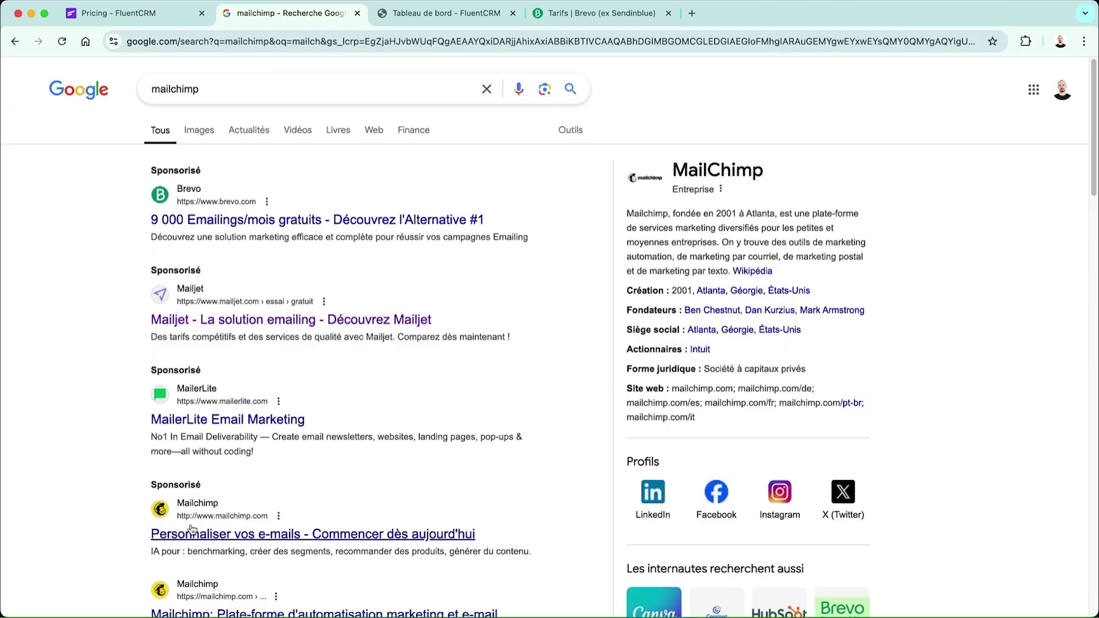
pyautogui.scroll(-2, 184, 550)
pyautogui.click(184, 560)
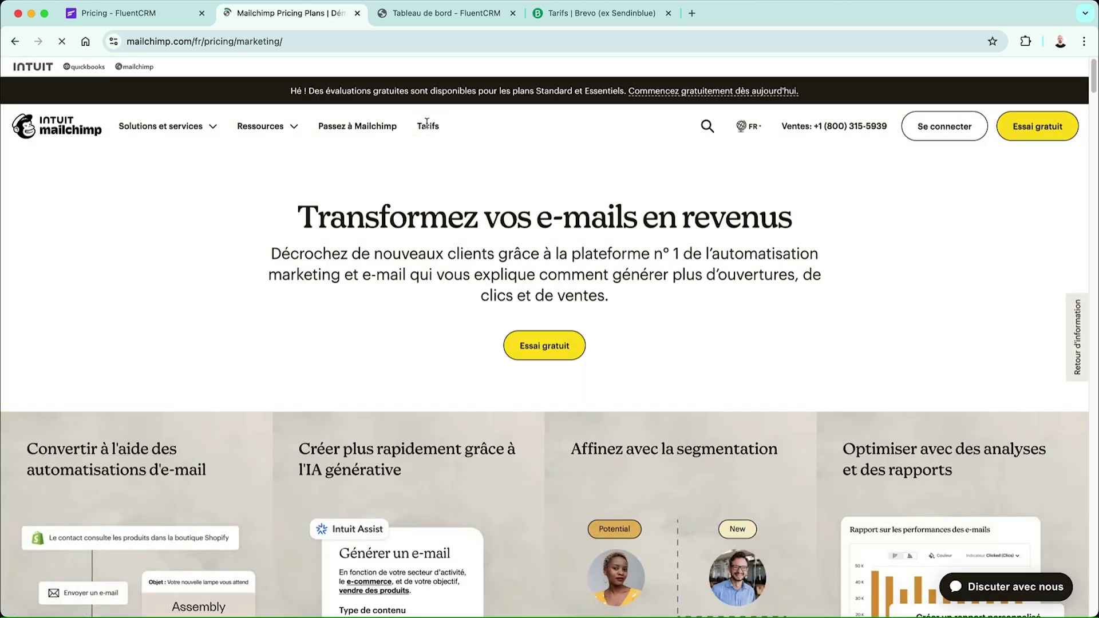
# - Check the Mailchimp Standard plan for 20,000 contacts, highlighting its monthly price, and close the Mailchimp page
pyautogui.scroll(-2, 362, 255)
pyautogui.scroll(-1, 362, 255)
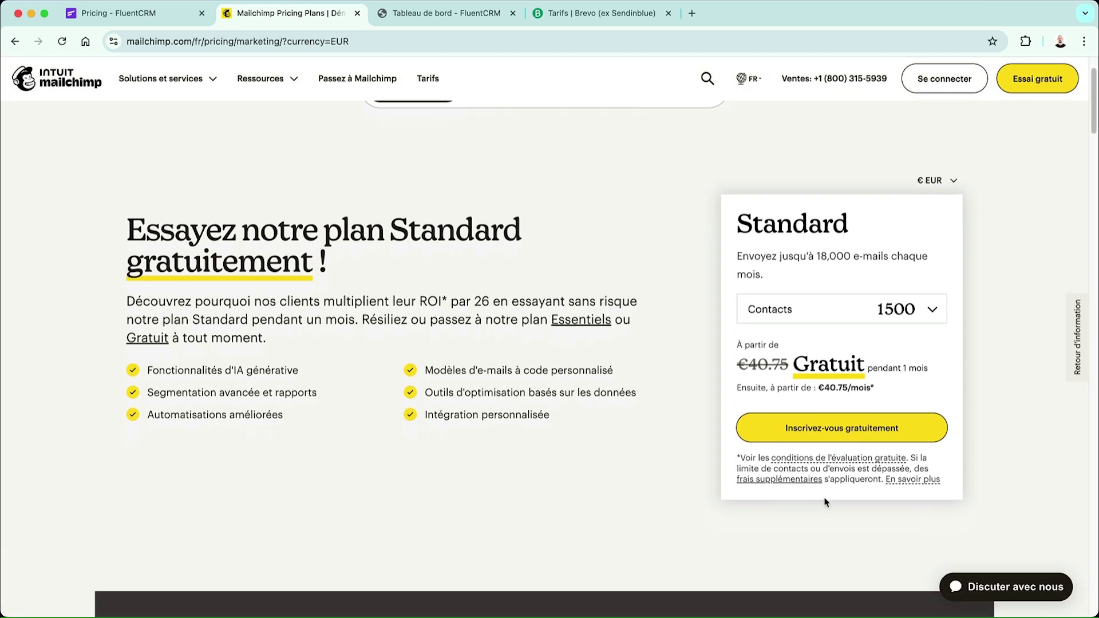
pyautogui.click(933, 321)
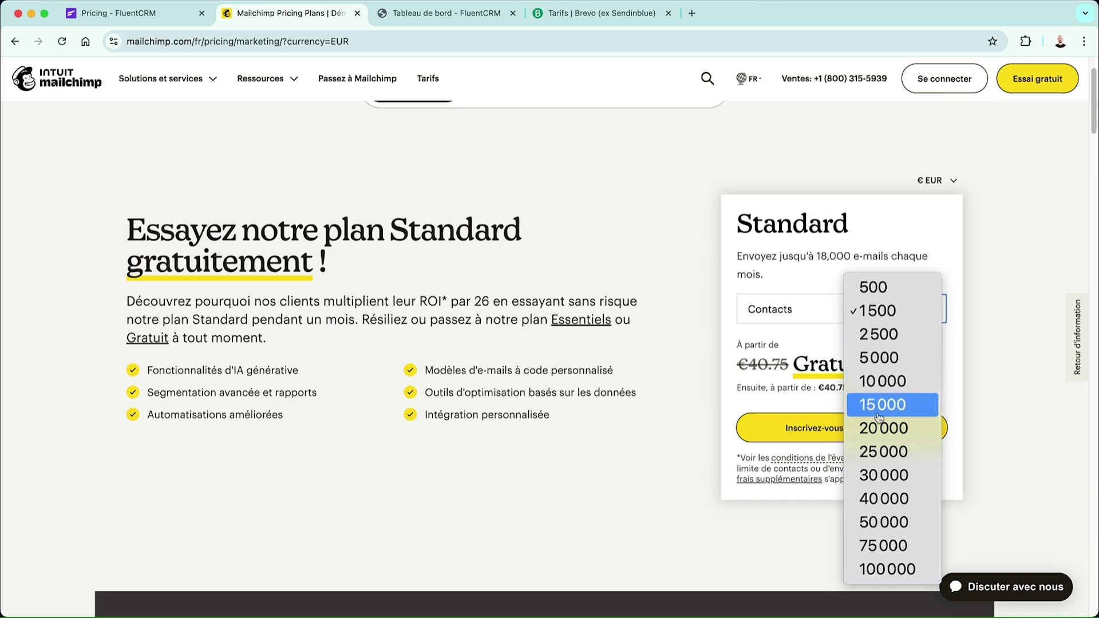
pyautogui.click(901, 429)
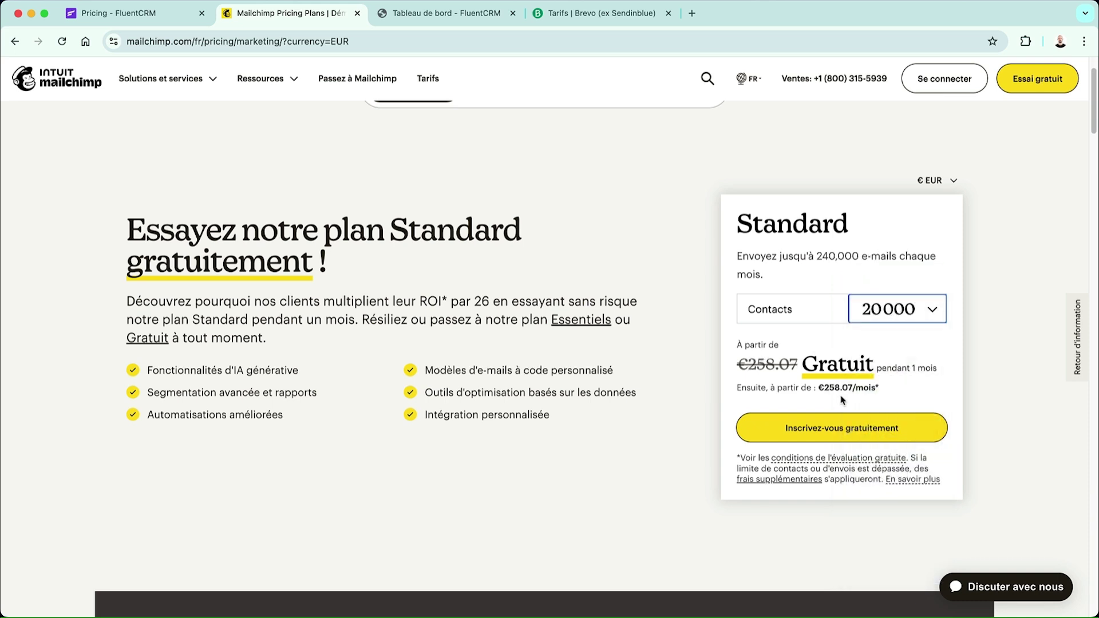
pyautogui.moveTo(827, 391); pyautogui.dragTo(845, 391)
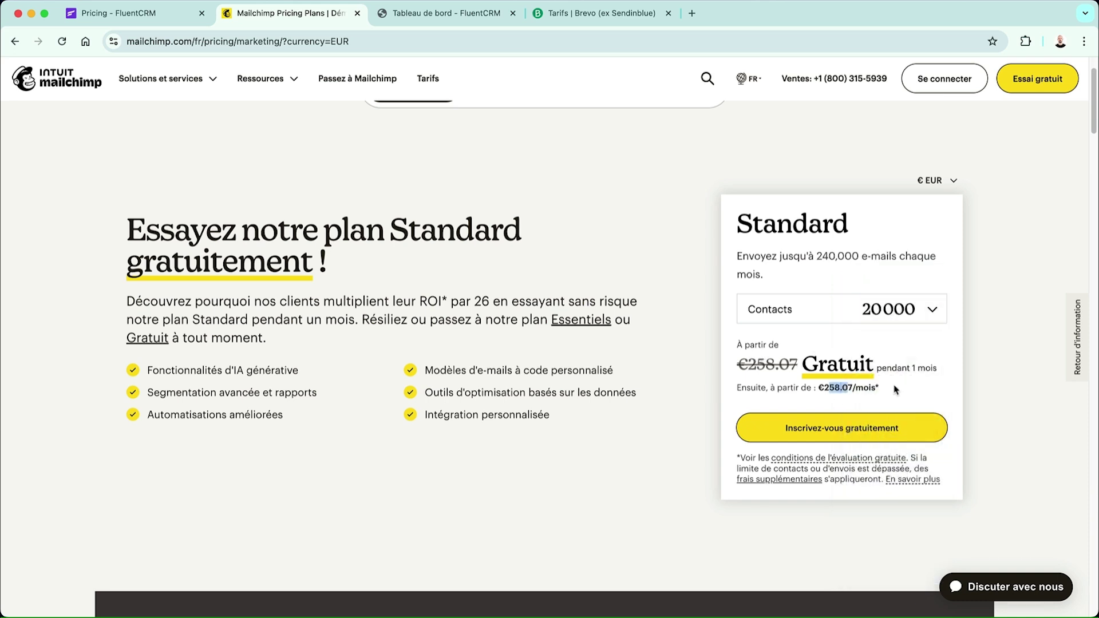
pyautogui.click(972, 356)
pyautogui.press('super+w')
# - Set Brevo's Messaging API volume to 20k emails per month and compare its price with the regular yearly price of FluentCRM's 1 Site License
pyautogui.scroll(3, 246, 195)
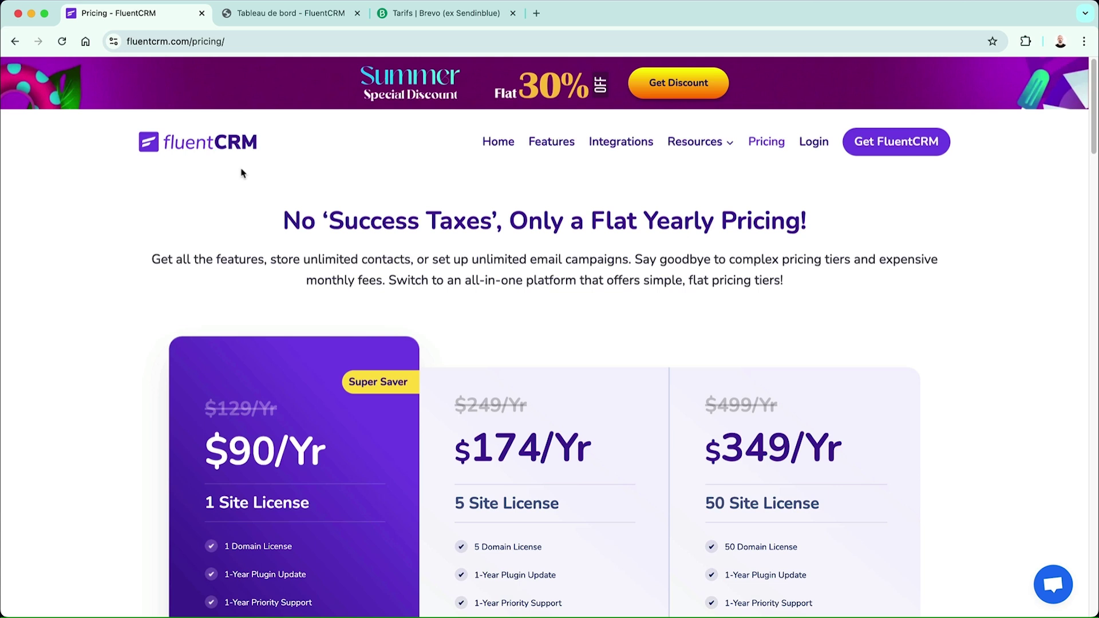
pyautogui.click(428, 13)
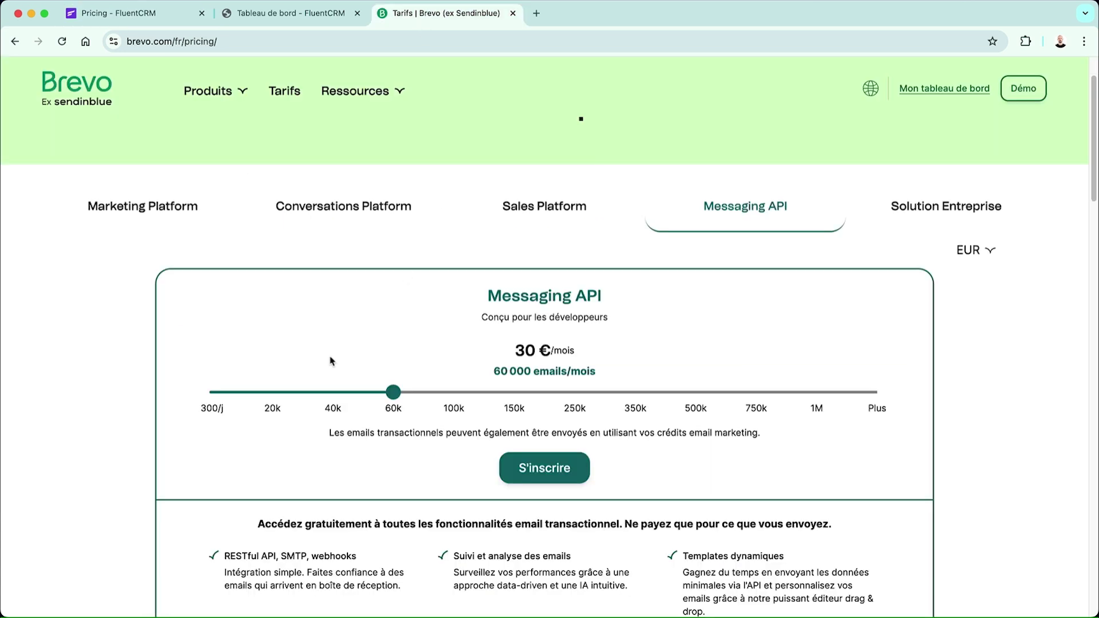
pyautogui.moveTo(391, 389); pyautogui.dragTo(261, 391)
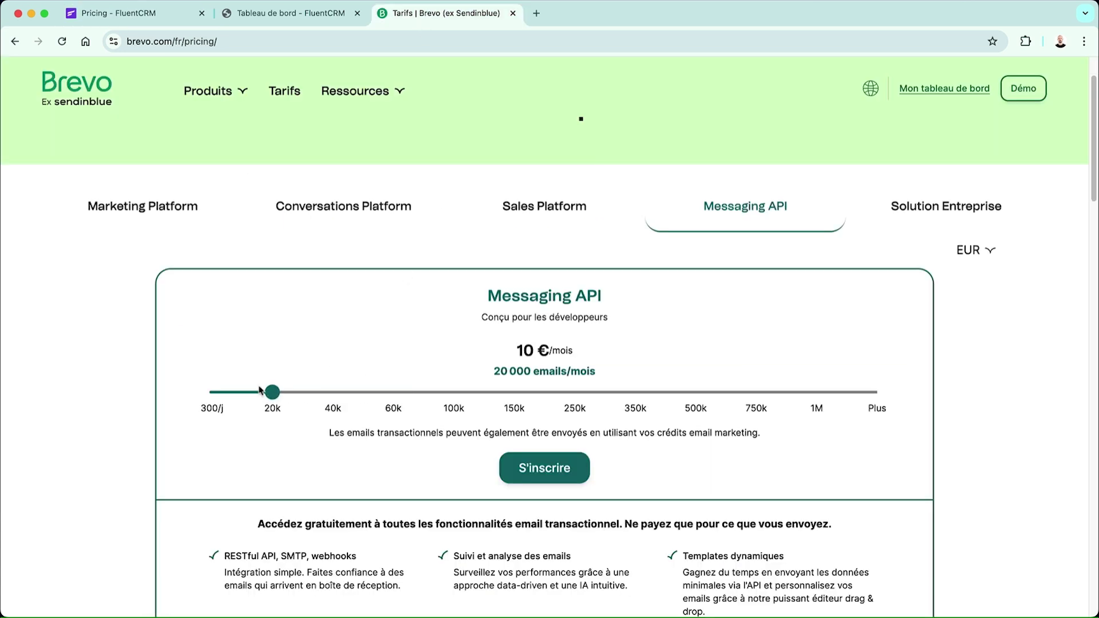
pyautogui.moveTo(519, 355); pyautogui.dragTo(520, 355)
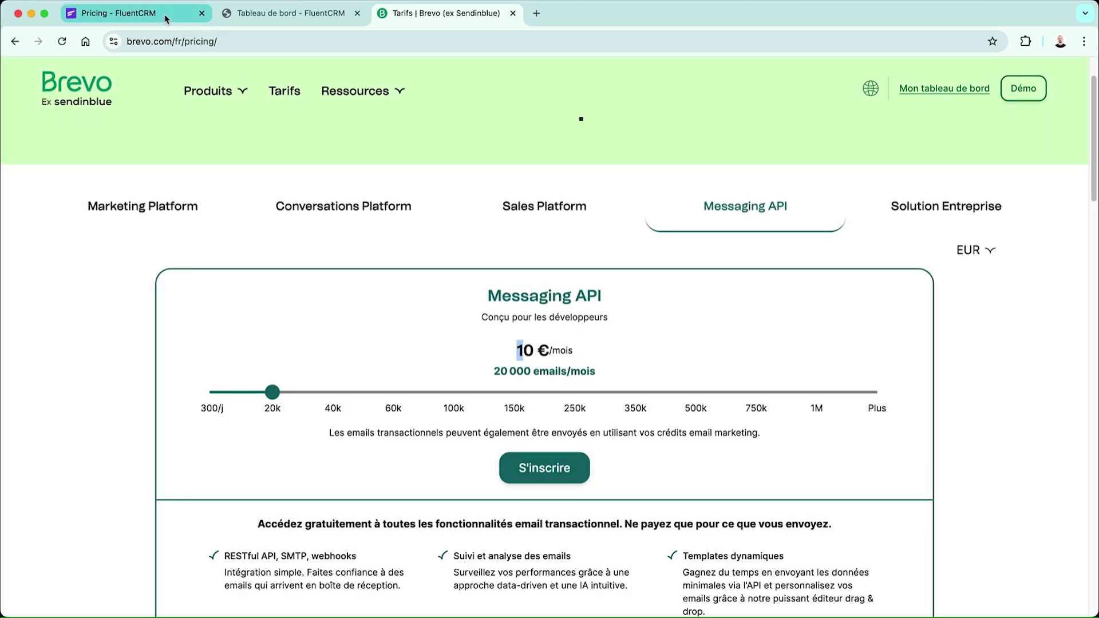
pyautogui.click(171, 16)
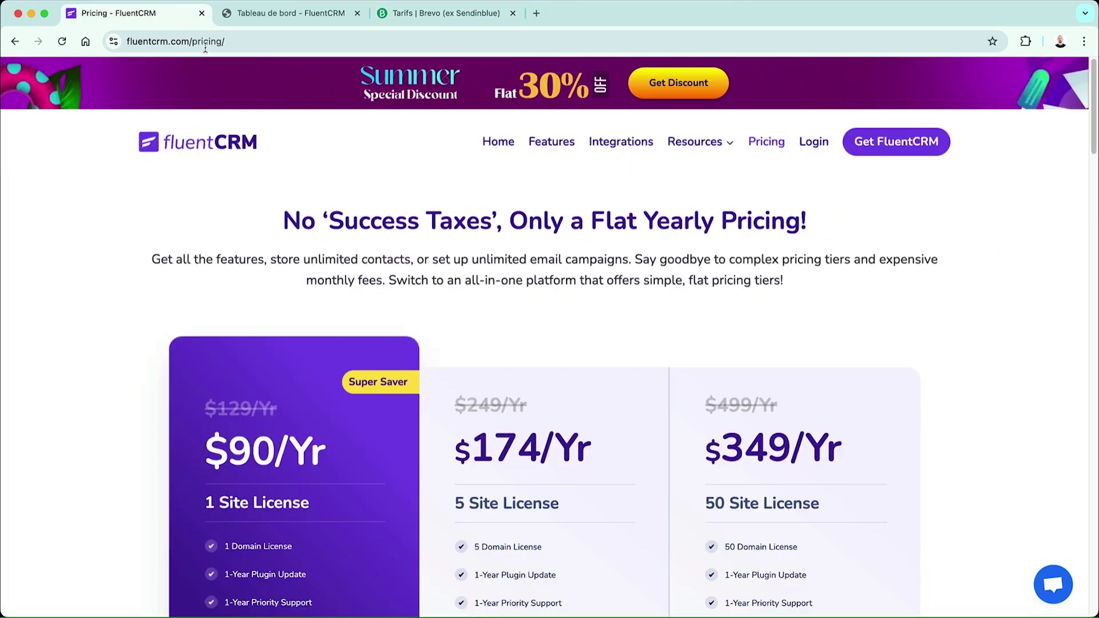
pyautogui.moveTo(216, 413); pyautogui.dragTo(266, 417)
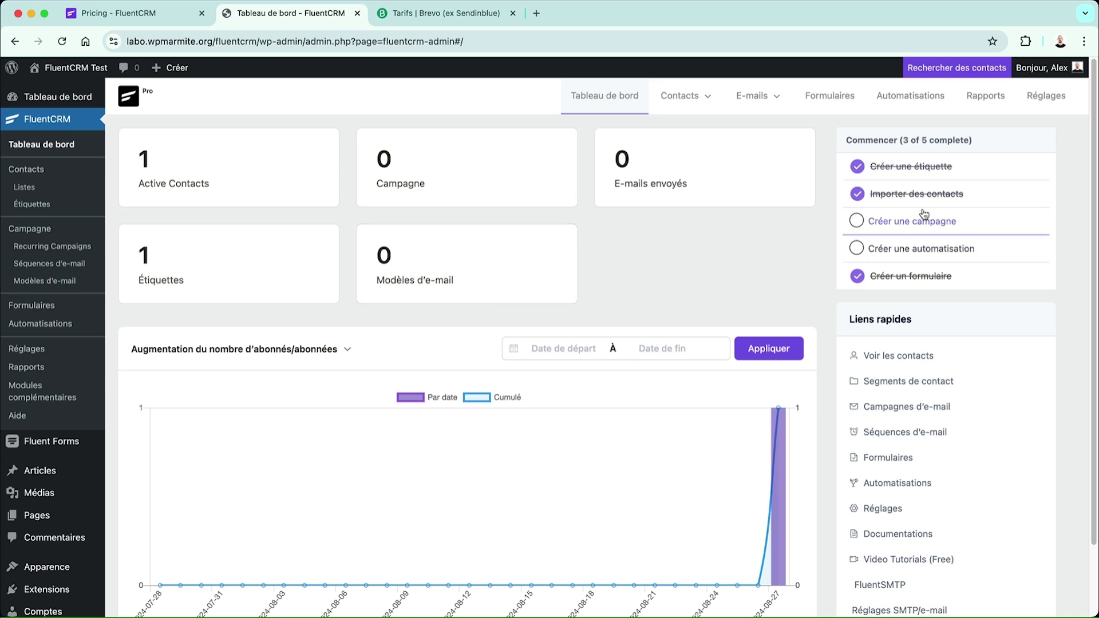
# - Look over the FluentCRM dashboard's statistics, setup checklist and quick links, and preview the Contacts sections
pyautogui.scroll(-2, 923, 216)
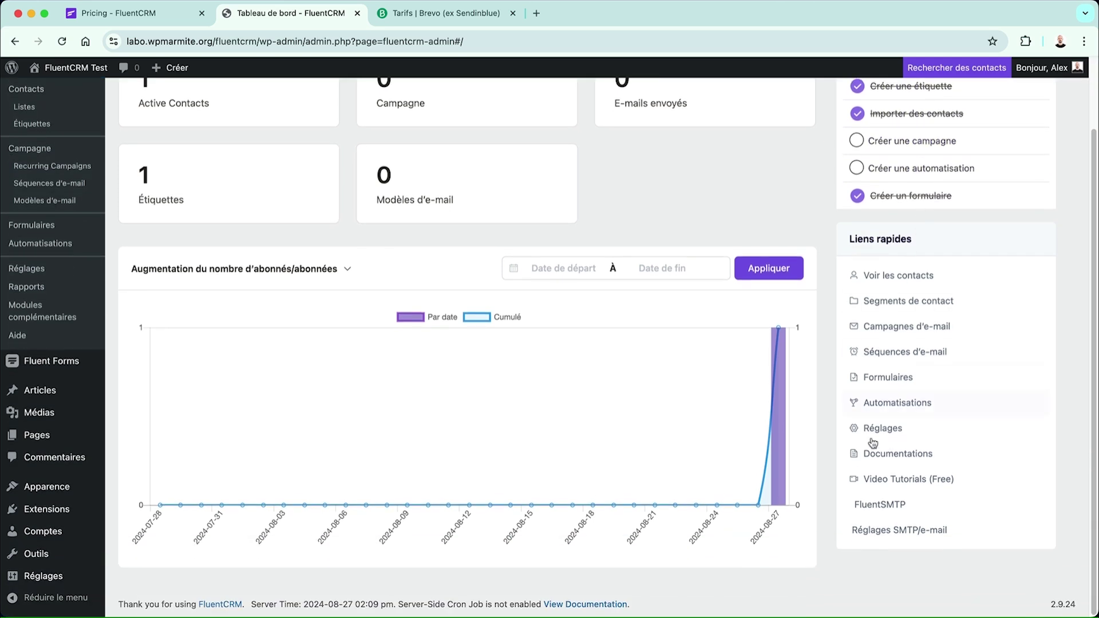
pyautogui.scroll(2, 785, 275)
pyautogui.moveTo(739, 104)
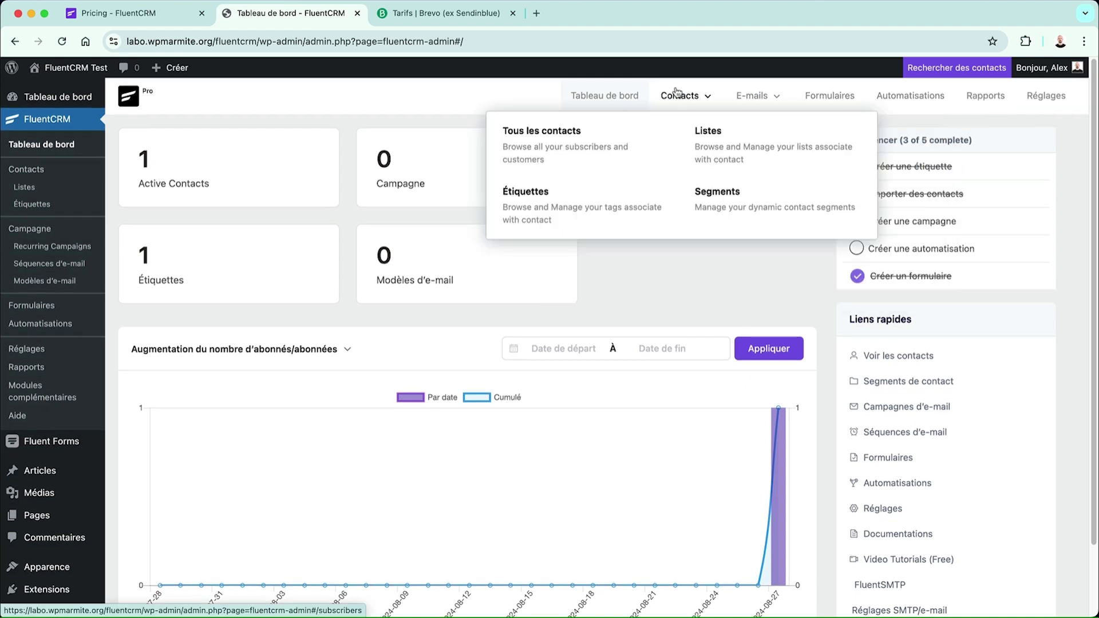
# - Open the only subscriber's profile from the FluentCRM contacts list and review its lists, tags and basic information
pyautogui.click(38, 174)
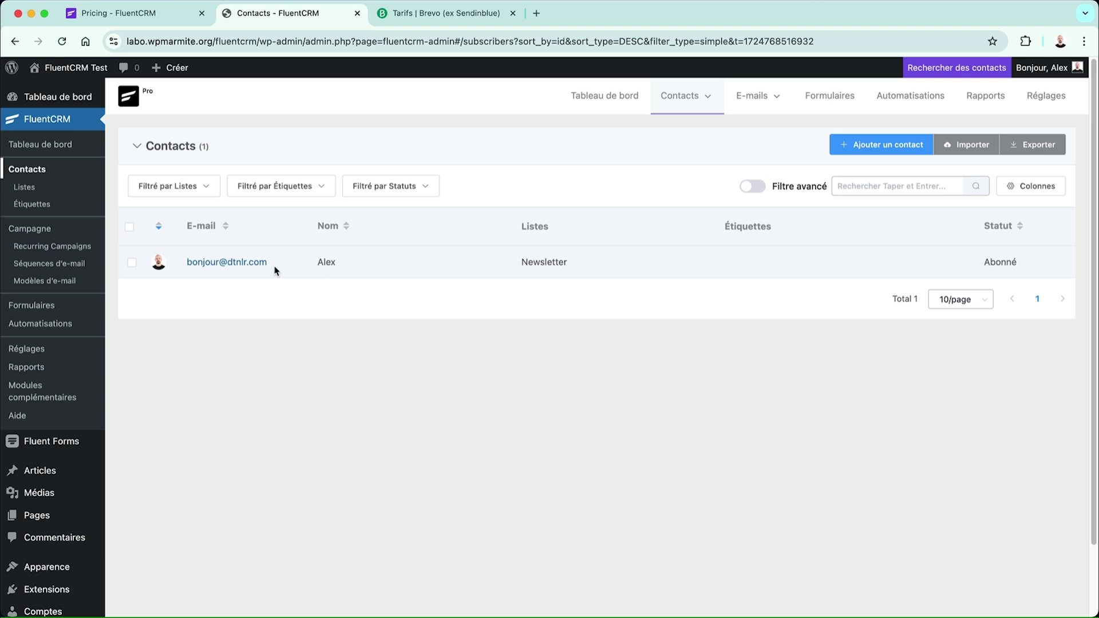
pyautogui.click(243, 264)
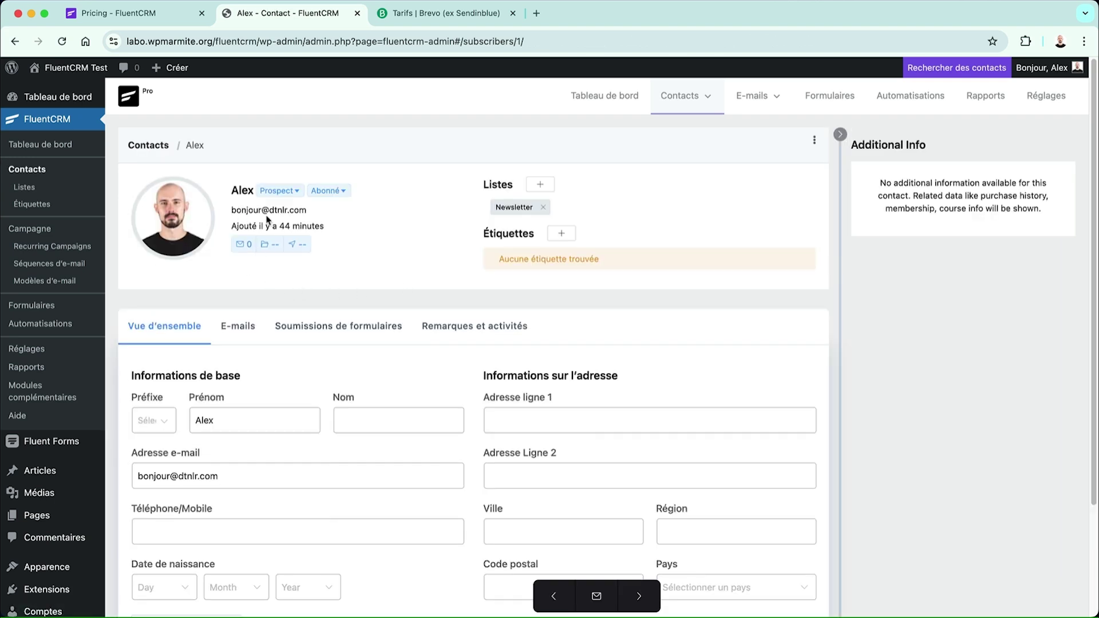
pyautogui.scroll(-1, 359, 210)
pyautogui.scroll(1, 359, 210)
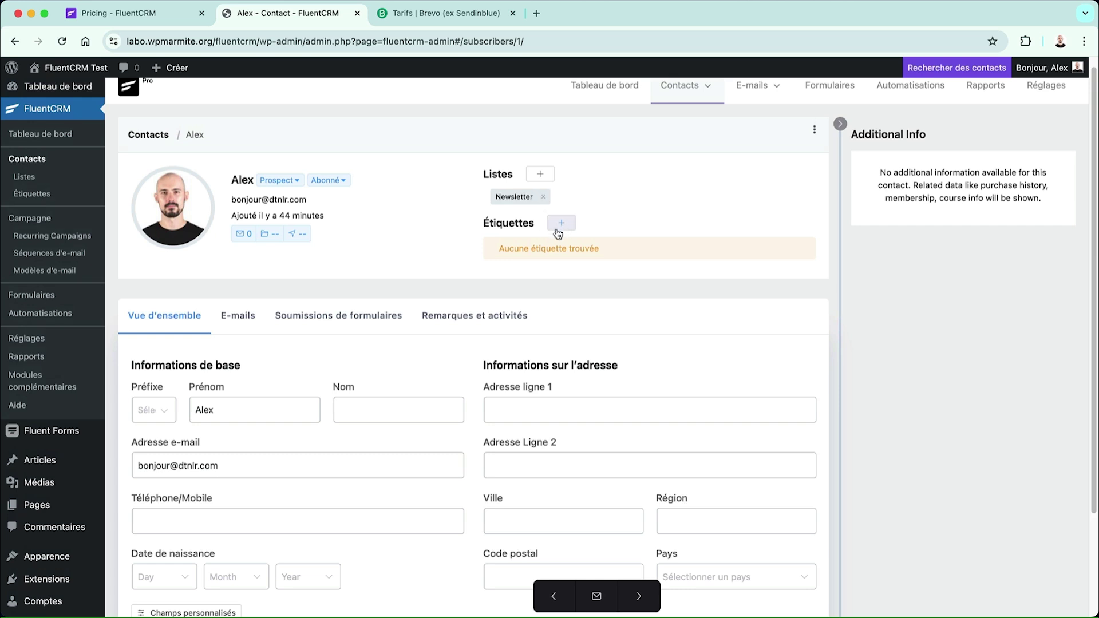
pyautogui.scroll(-2, 307, 265)
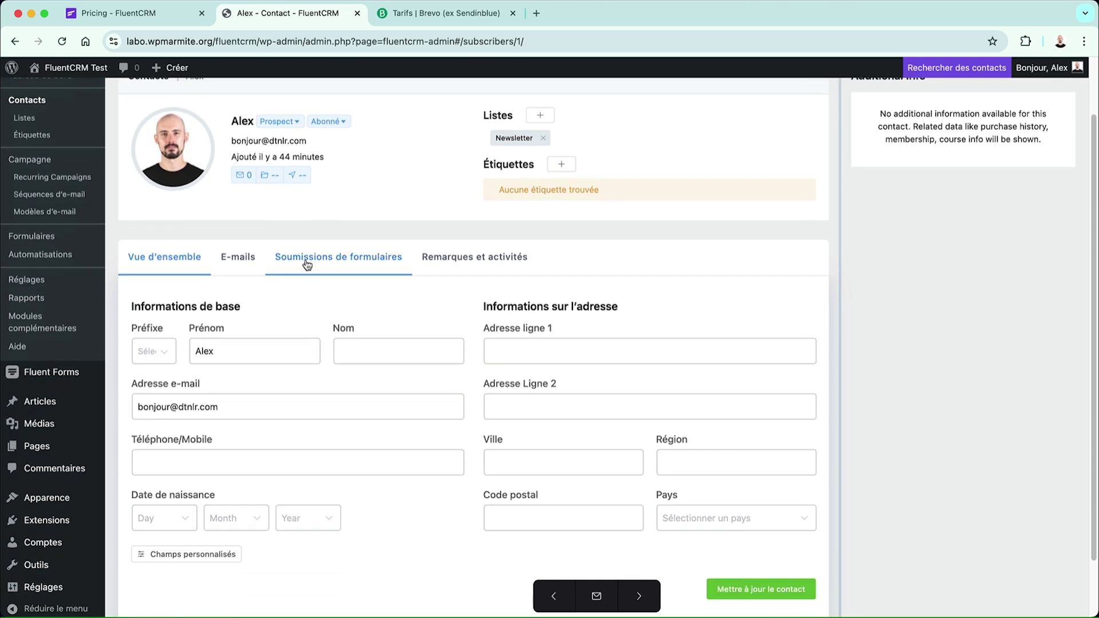
pyautogui.scroll(-3, 346, 349)
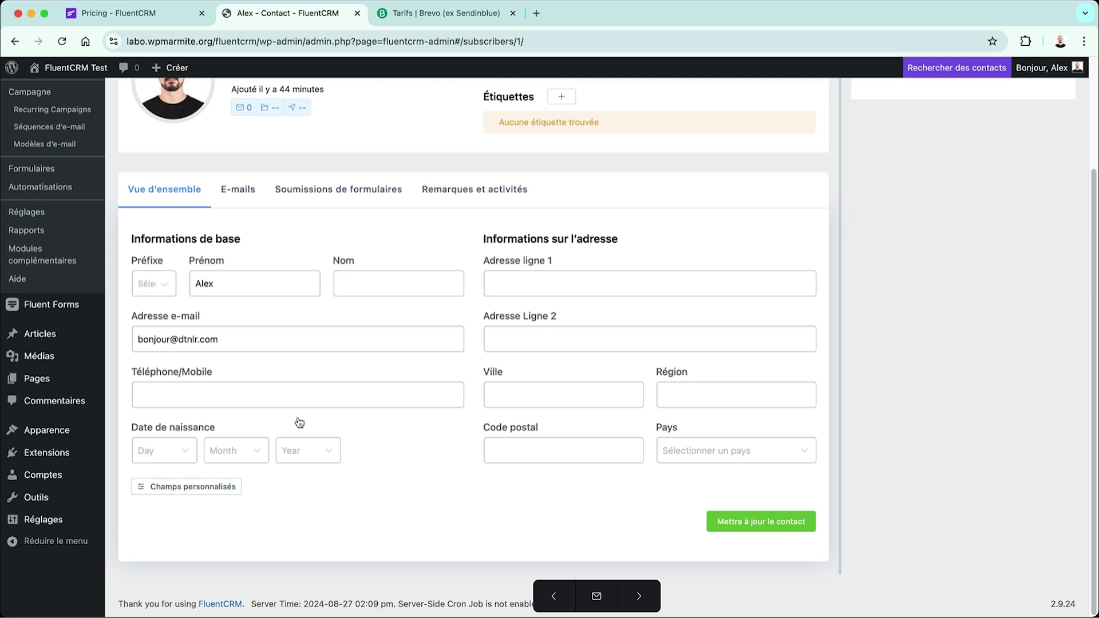
# - Examine the contact's e-mail history, including campaign e-mails, e-mail sequences and automations
pyautogui.click(245, 206)
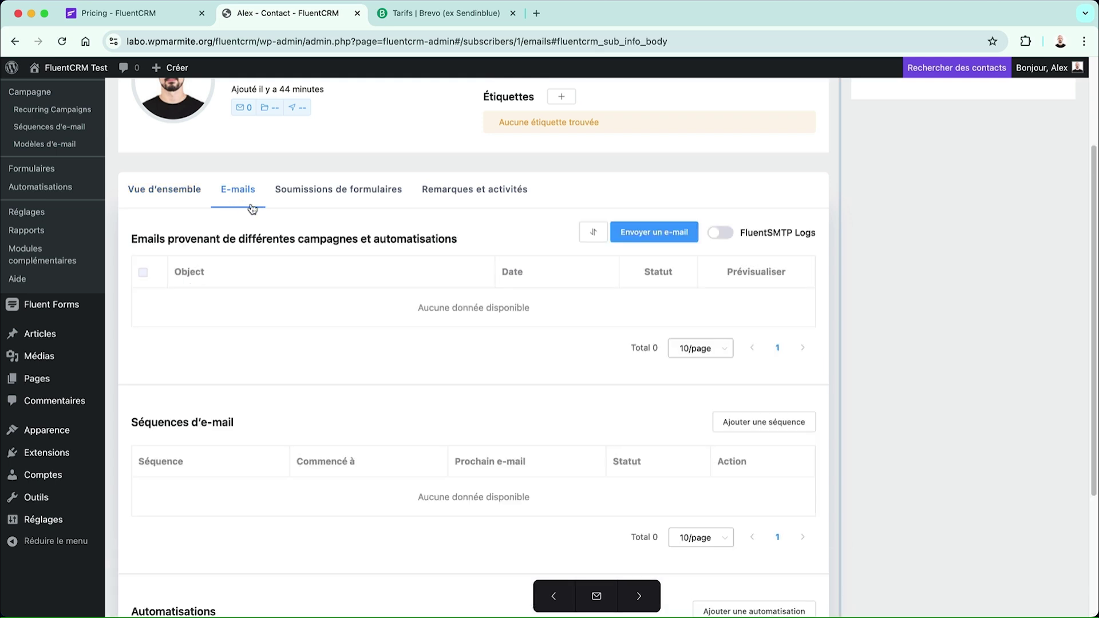
pyautogui.scroll(-2, 233, 457)
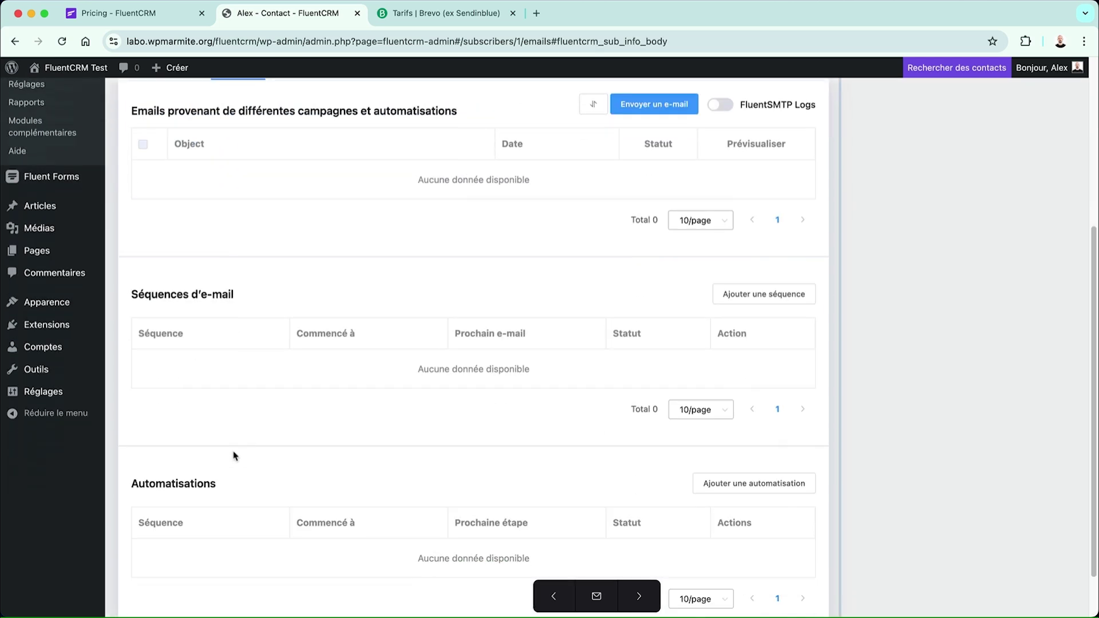
pyautogui.scroll(-2, 234, 456)
pyautogui.scroll(6, 233, 456)
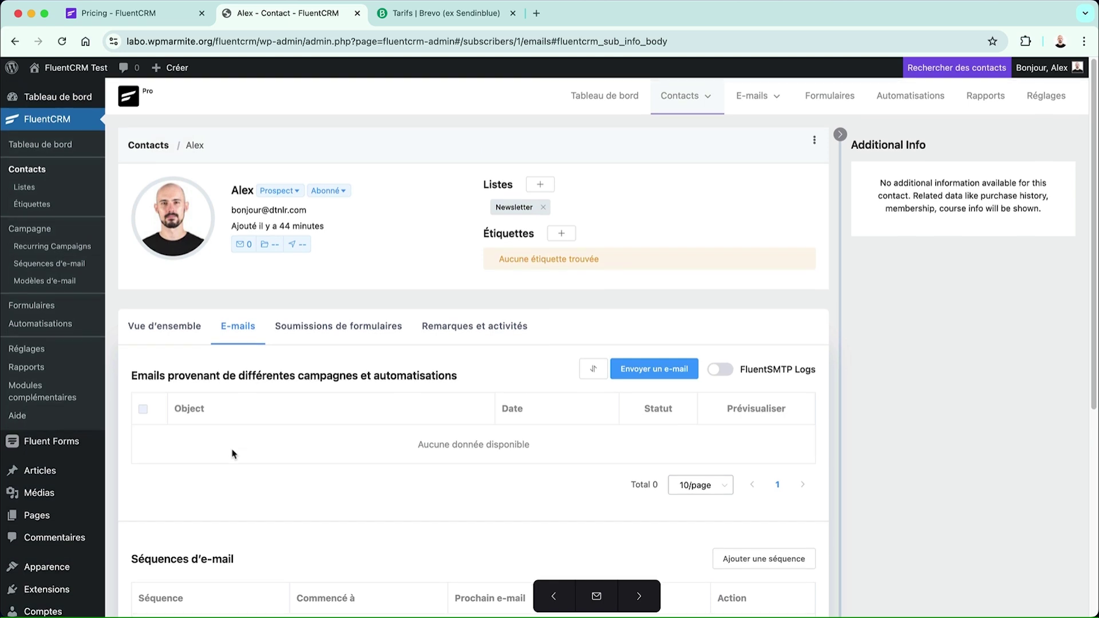
pyautogui.scroll(-3, 234, 454)
pyautogui.scroll(-2, 263, 368)
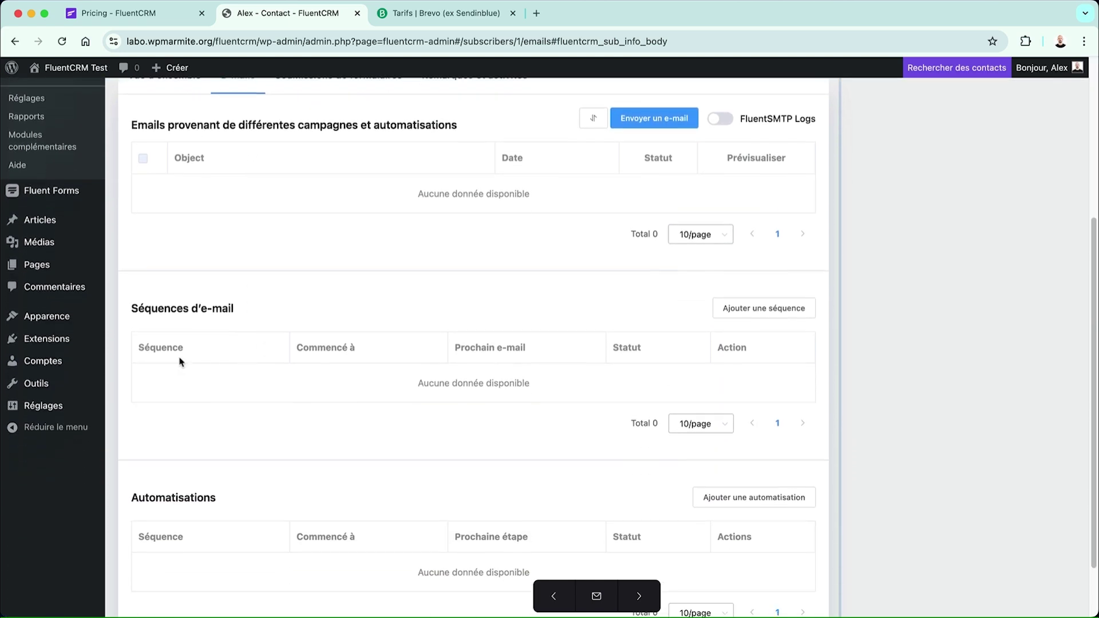
pyautogui.scroll(1, 188, 490)
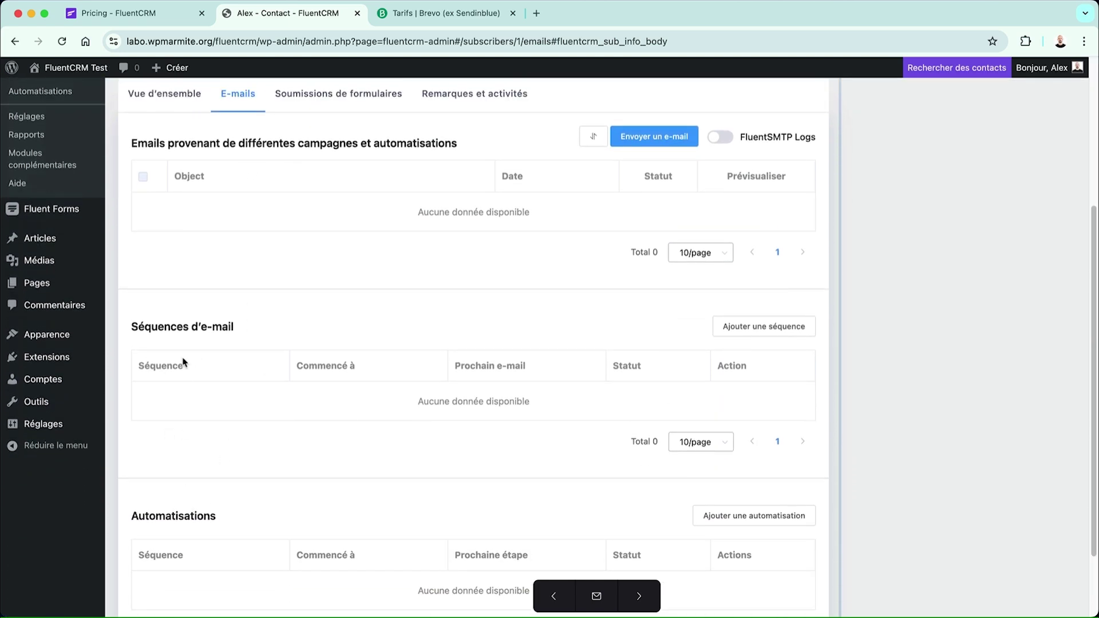
pyautogui.scroll(5, 282, 441)
# - Show the contact's form submissions and highlight Fluent Forms in the section heading
pyautogui.click(353, 337)
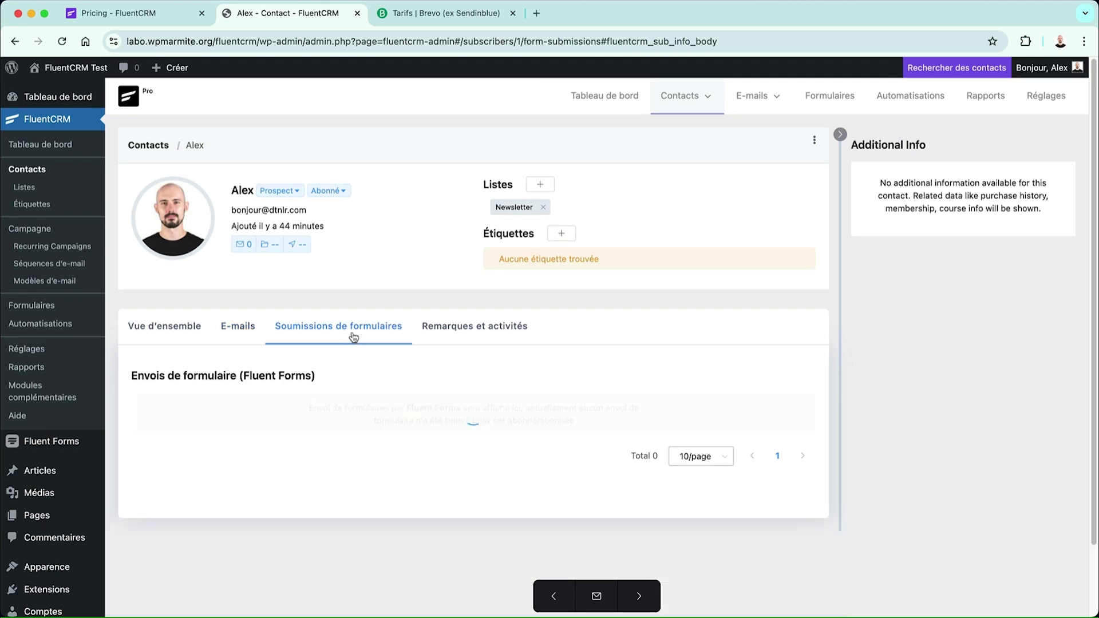
pyautogui.moveTo(312, 376); pyautogui.dragTo(243, 375)
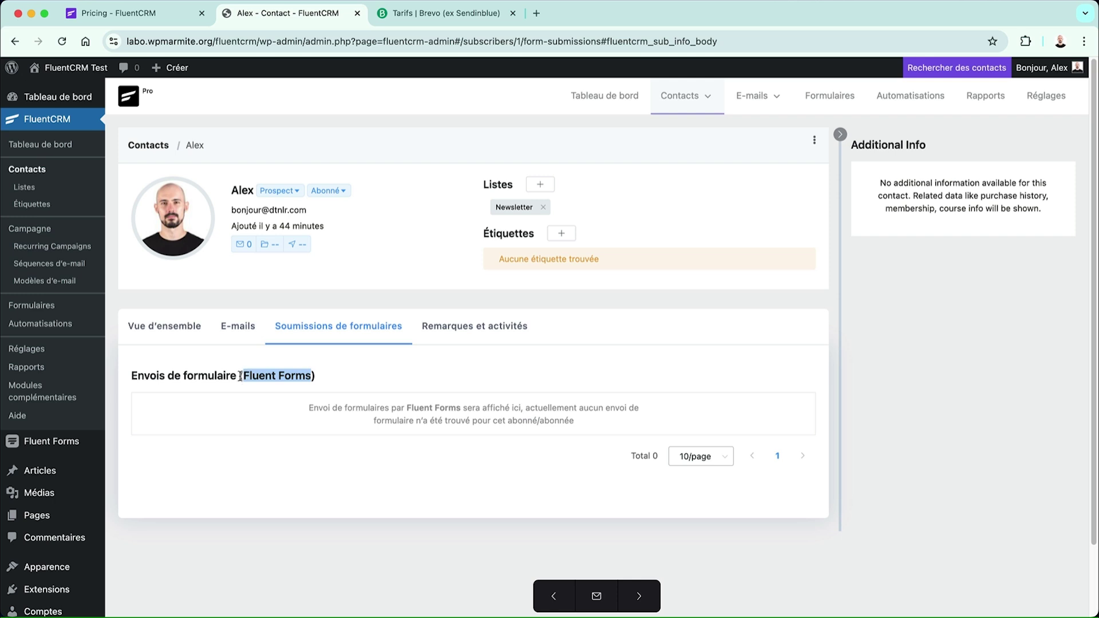
# - Show the contact's notes and activities, and view the form for adding a new note without creating one
pyautogui.moveTo(40, 447)
pyautogui.click(316, 362)
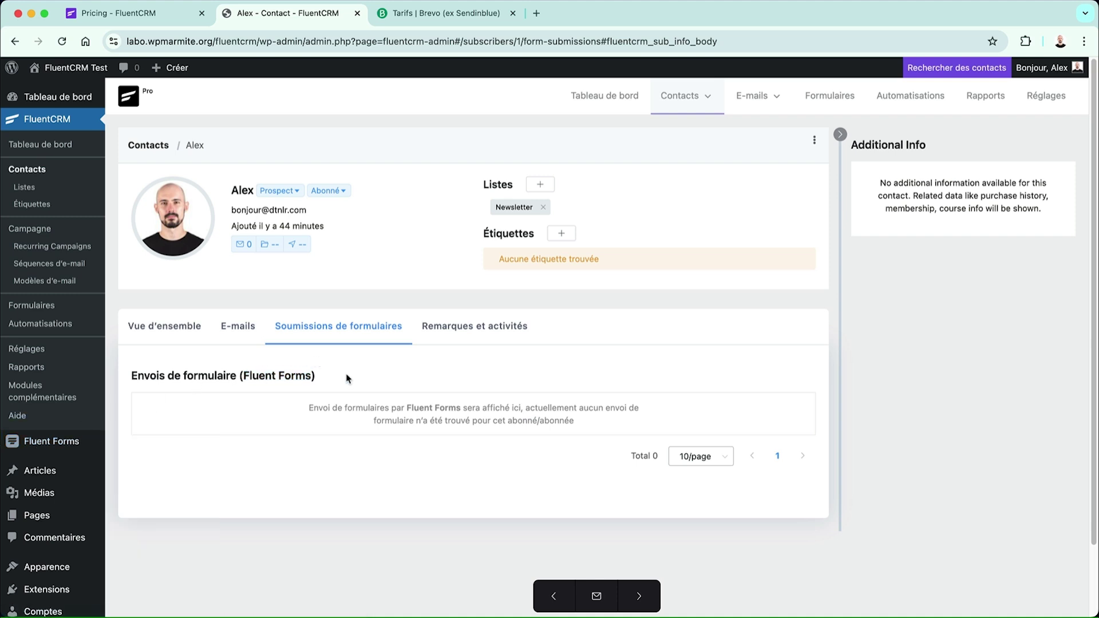
pyautogui.click(455, 338)
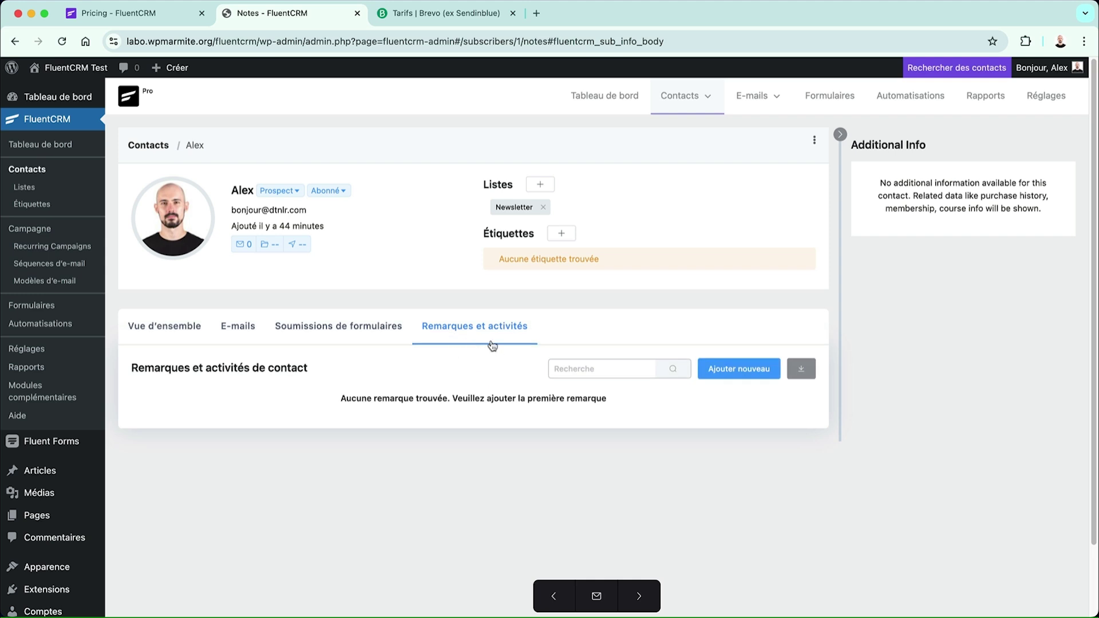
pyautogui.click(735, 371)
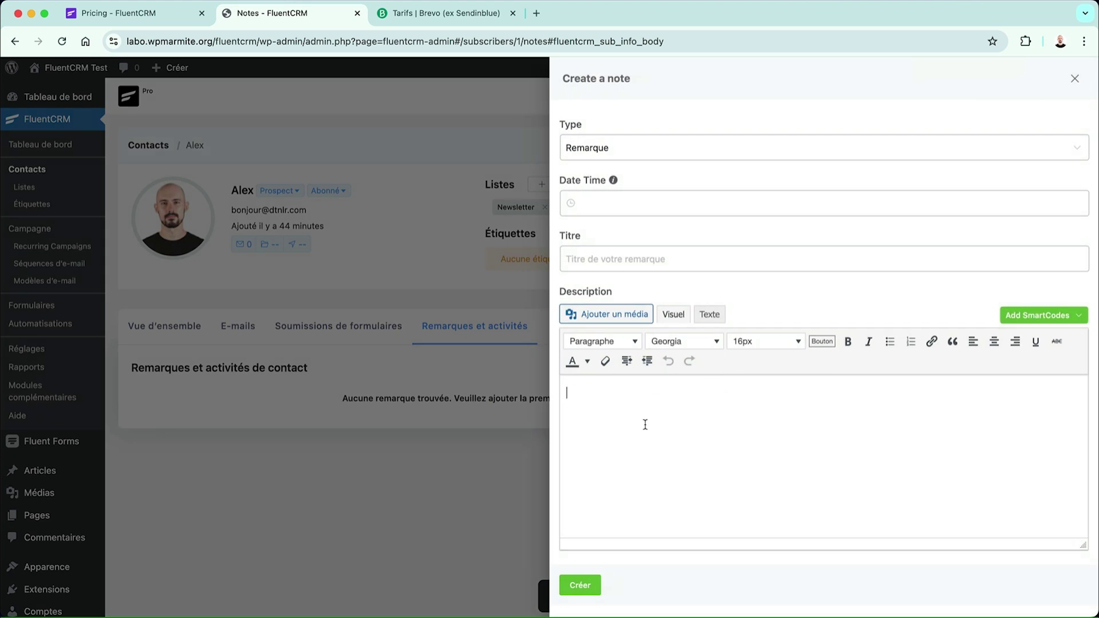
pyautogui.click(497, 449)
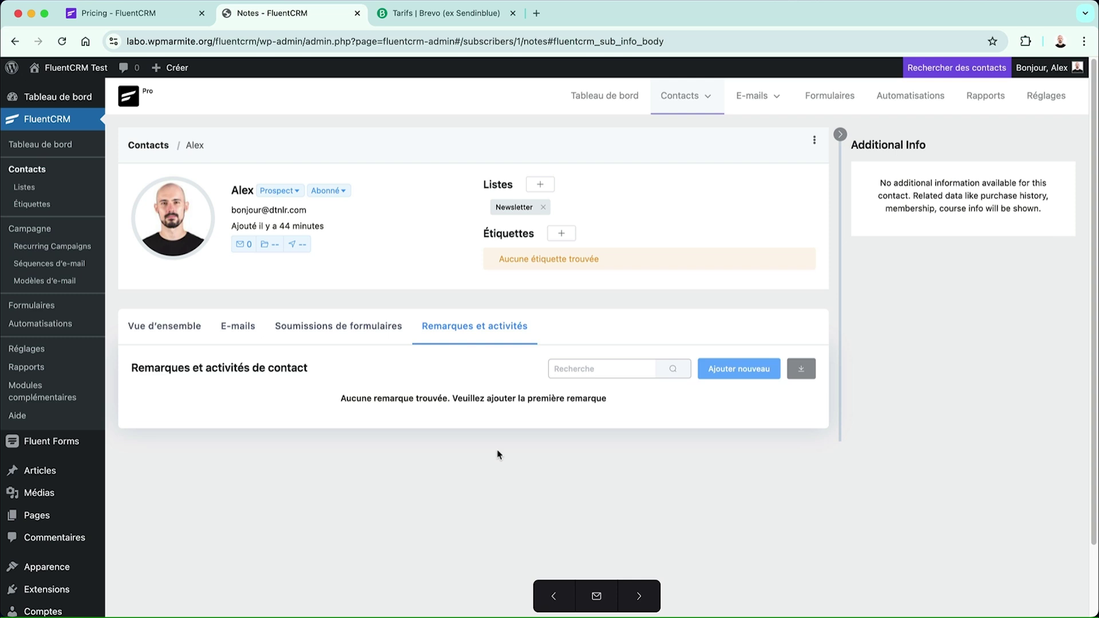
# - Show the FluentCRM contact lists page and the tags page
pyautogui.click(51, 191)
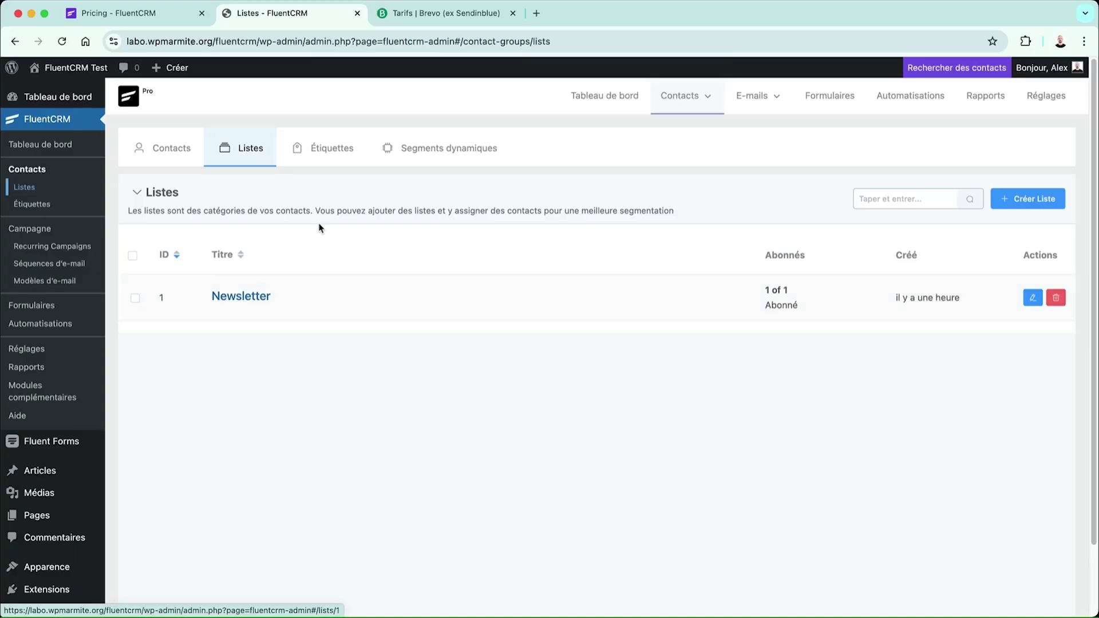
pyautogui.click(342, 163)
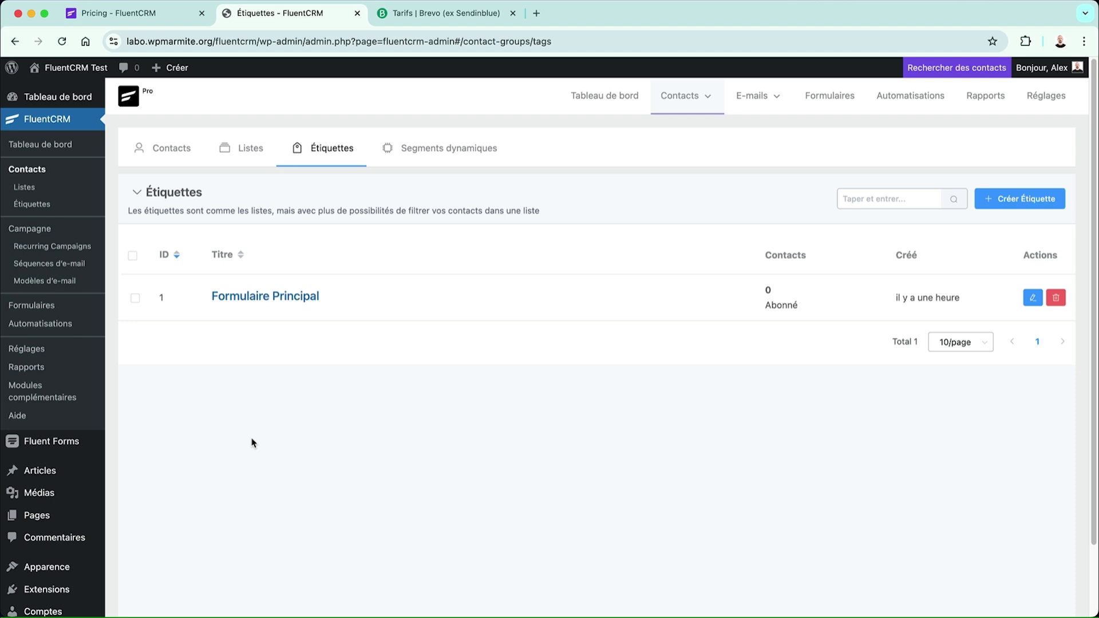
# - Open the Google Sheets document "Index des Tags - AC" in a new browser tab and look through its product tags
pyautogui.press('super+t')
pyautogui.write('index')
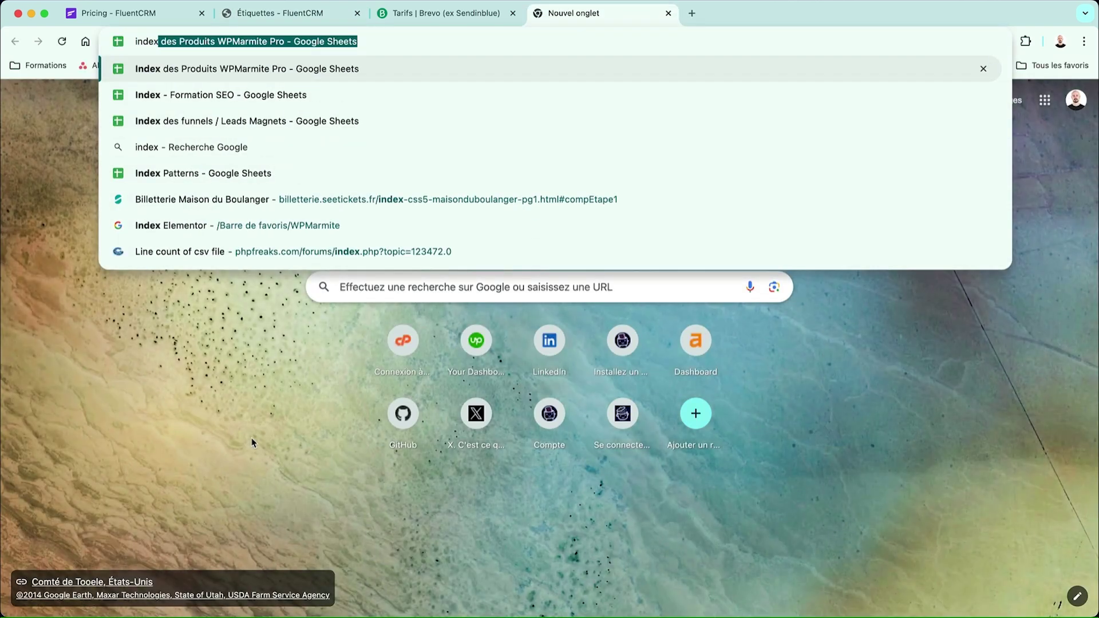
pyautogui.write(' des tag')
pyautogui.press('Return')
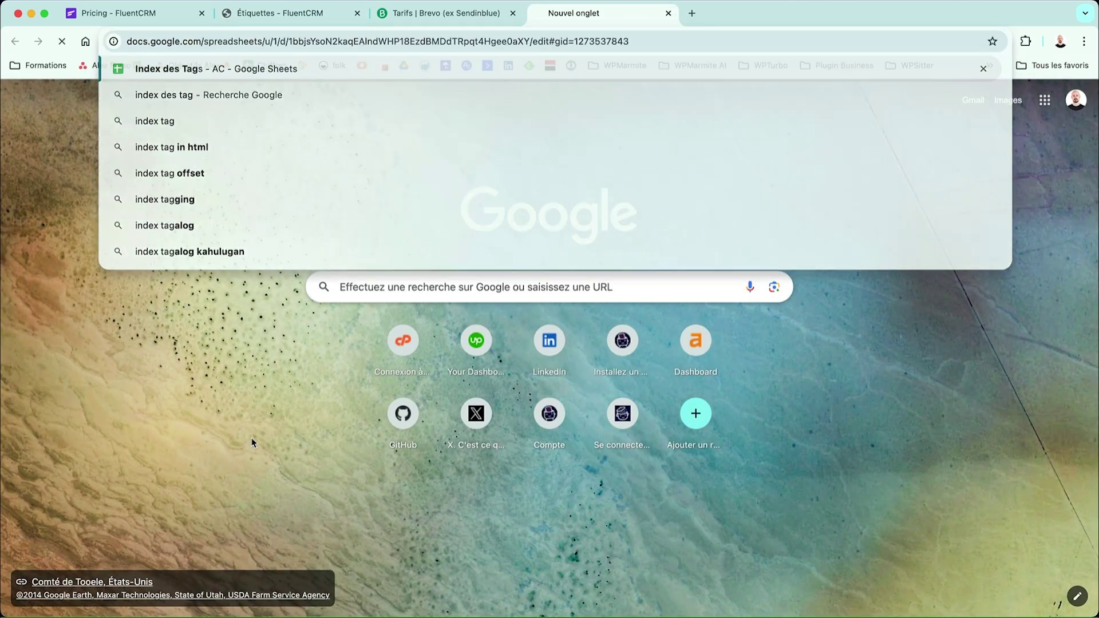
pyautogui.scroll(-20, 232, 296)
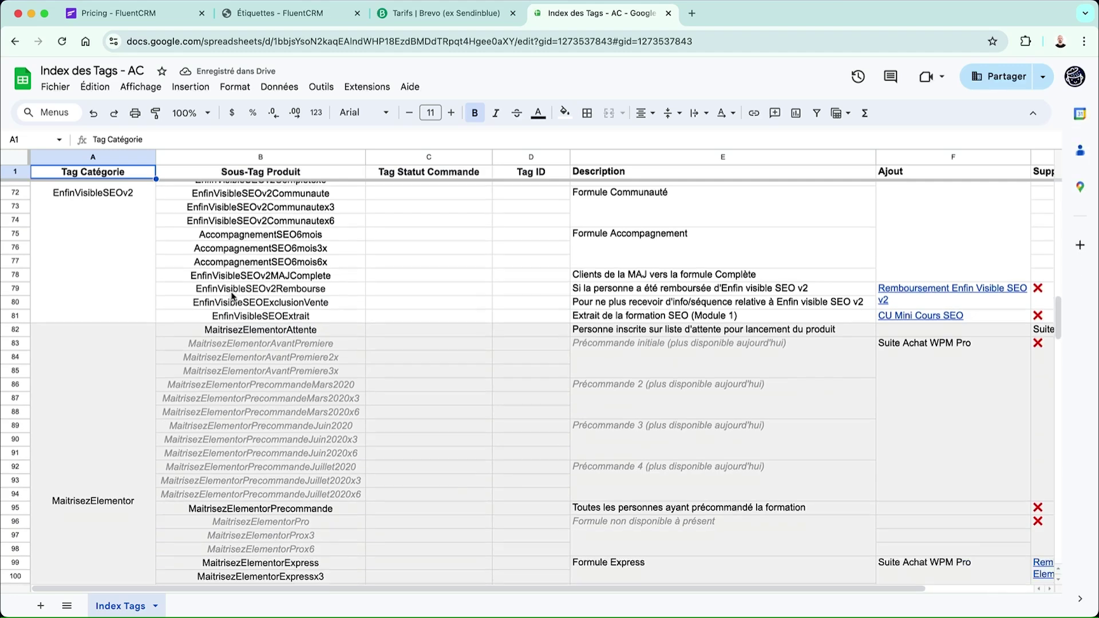
pyautogui.scroll(-10, 232, 296)
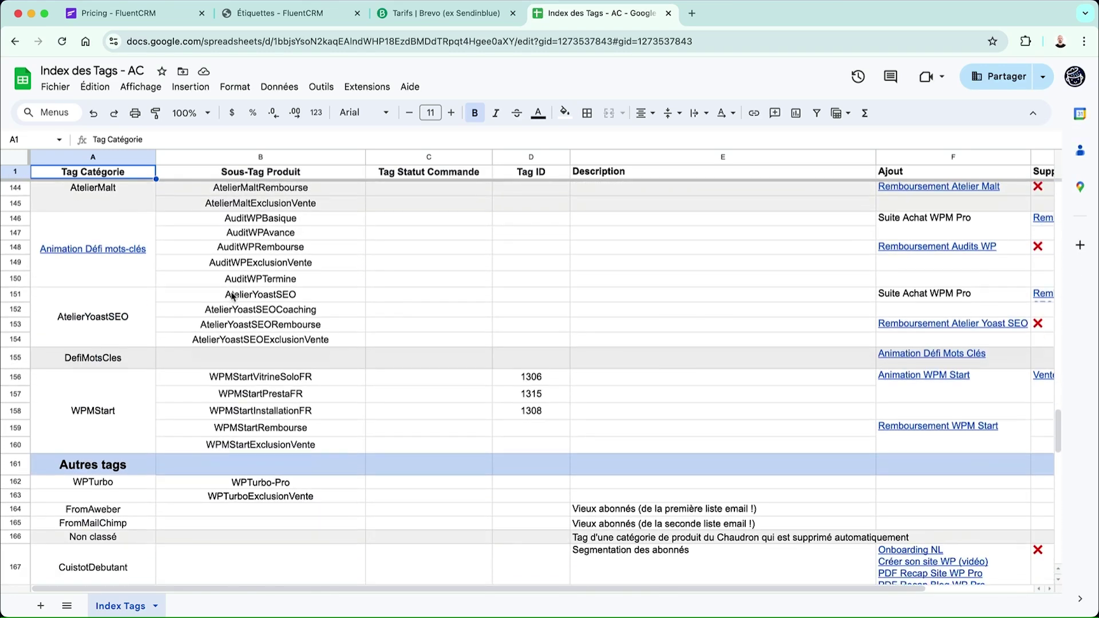
# - Point out the AtelierYoastSEO and AtelierYoastSEORembourse tags in the tag index
pyautogui.click(251, 276)
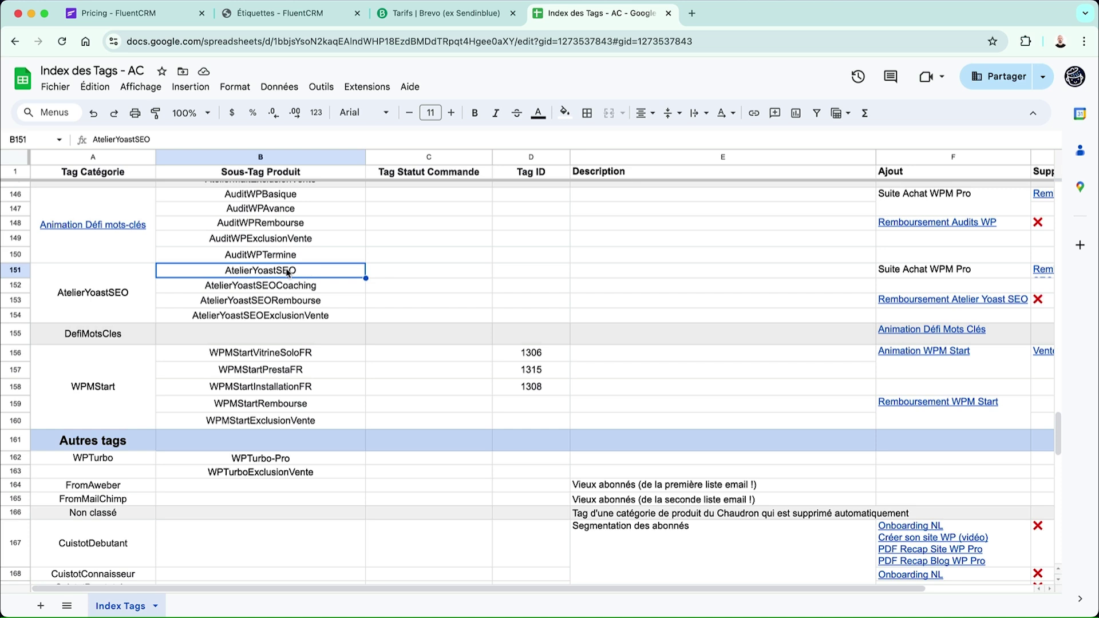
pyautogui.click(260, 306)
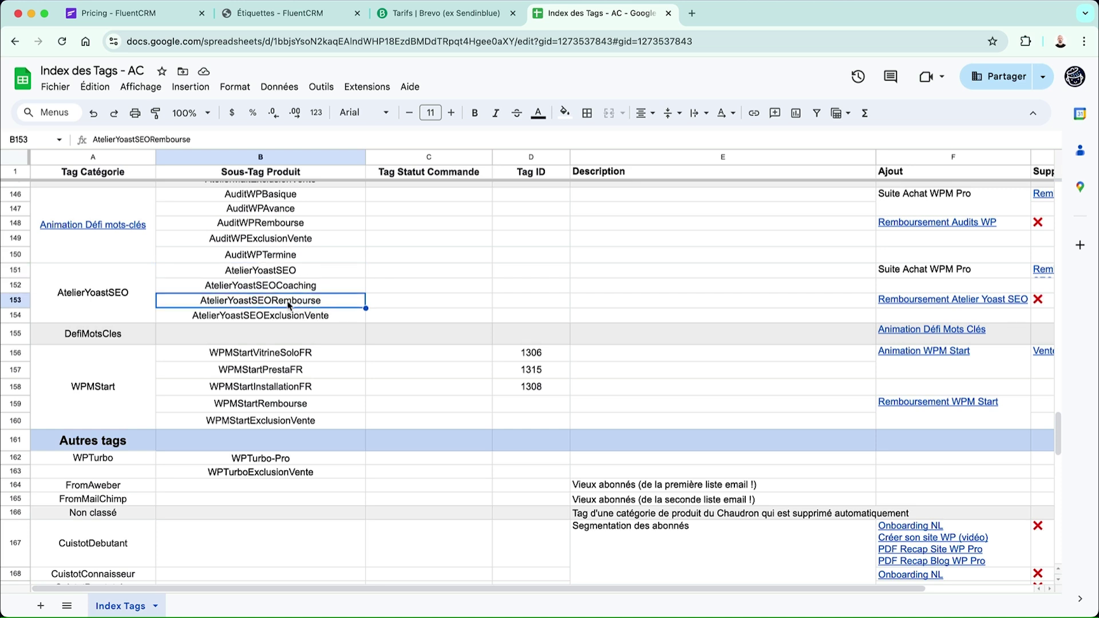
pyautogui.click(277, 275)
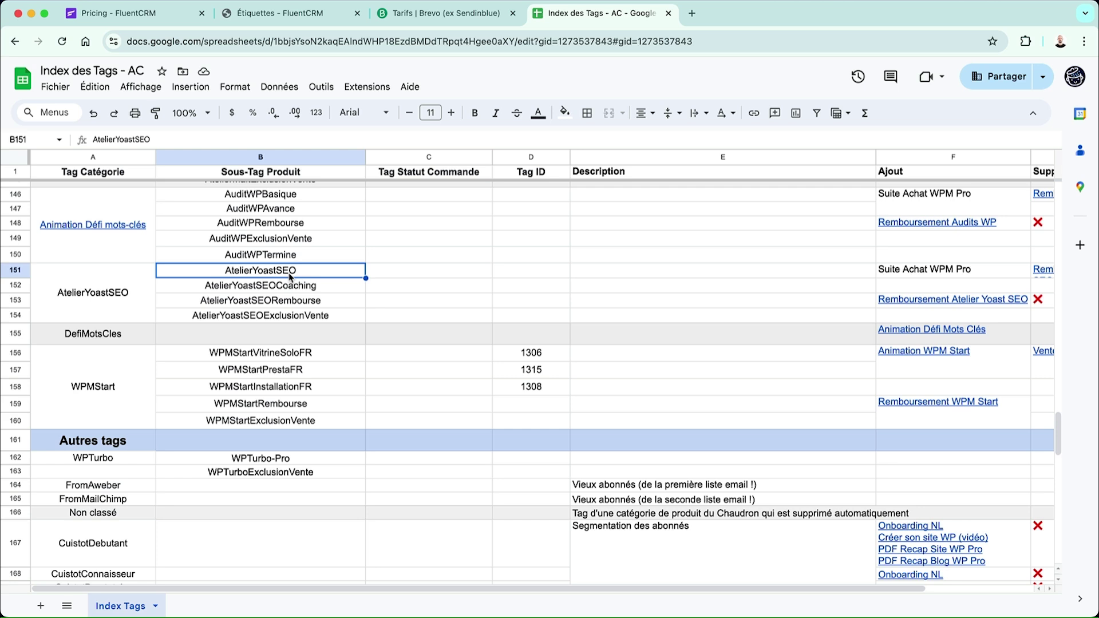
pyautogui.scroll(-2, 291, 278)
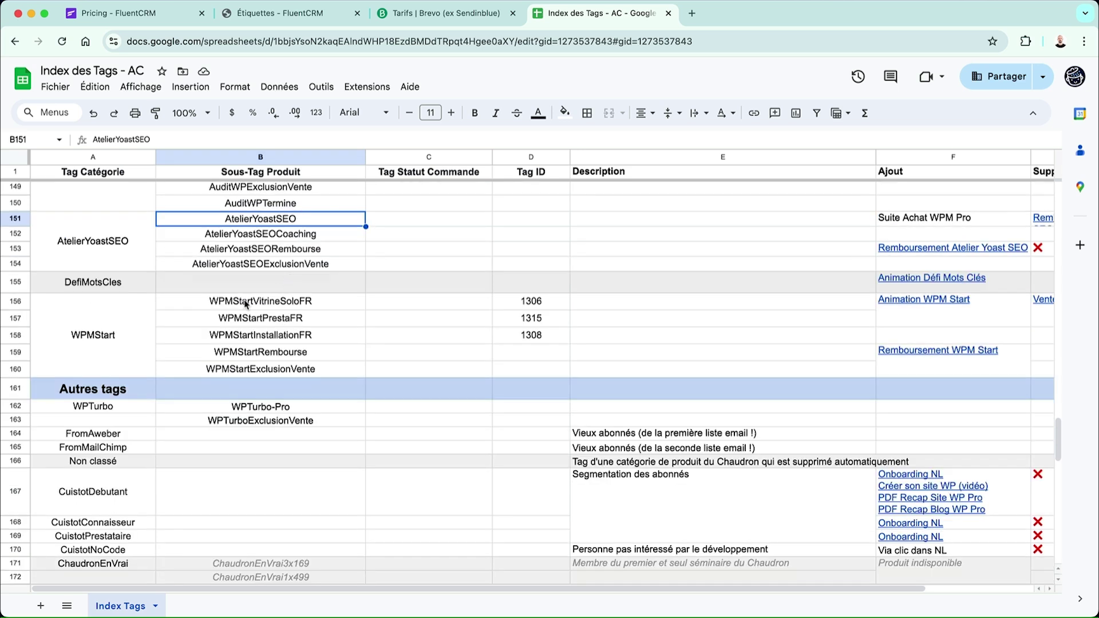
pyautogui.scroll(-9, 245, 304)
# - Examine the subscriber segmentation tags CuistotDebutant, CuistotConnaisseur and CuistotPrestataire, and look through the surrounding tag categories
pyautogui.click(136, 261)
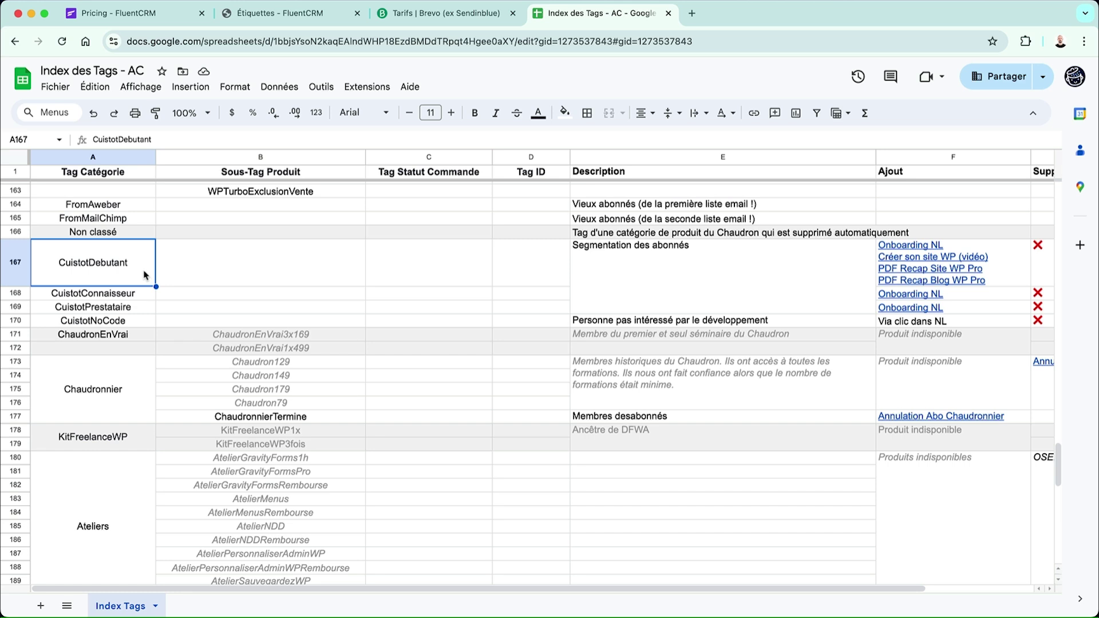
pyautogui.click(129, 295)
pyautogui.click(127, 308)
pyautogui.scroll(-1, 185, 292)
pyautogui.scroll(-1, 185, 292)
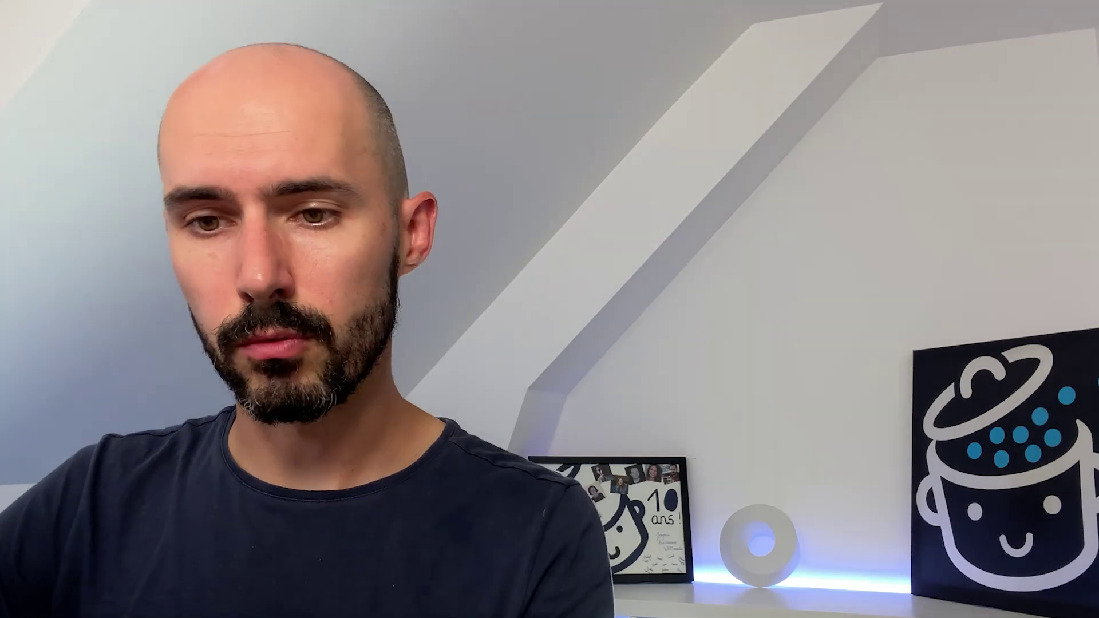
pyautogui.scroll(-1, 185, 292)
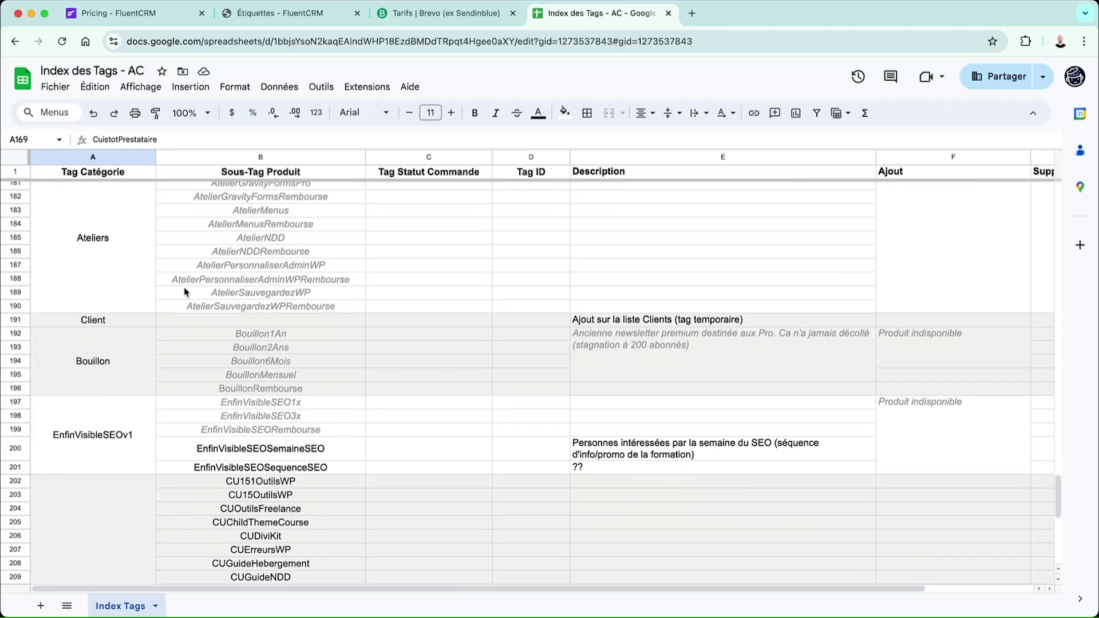
pyautogui.scroll(-5, 184, 292)
pyautogui.scroll(7, 183, 292)
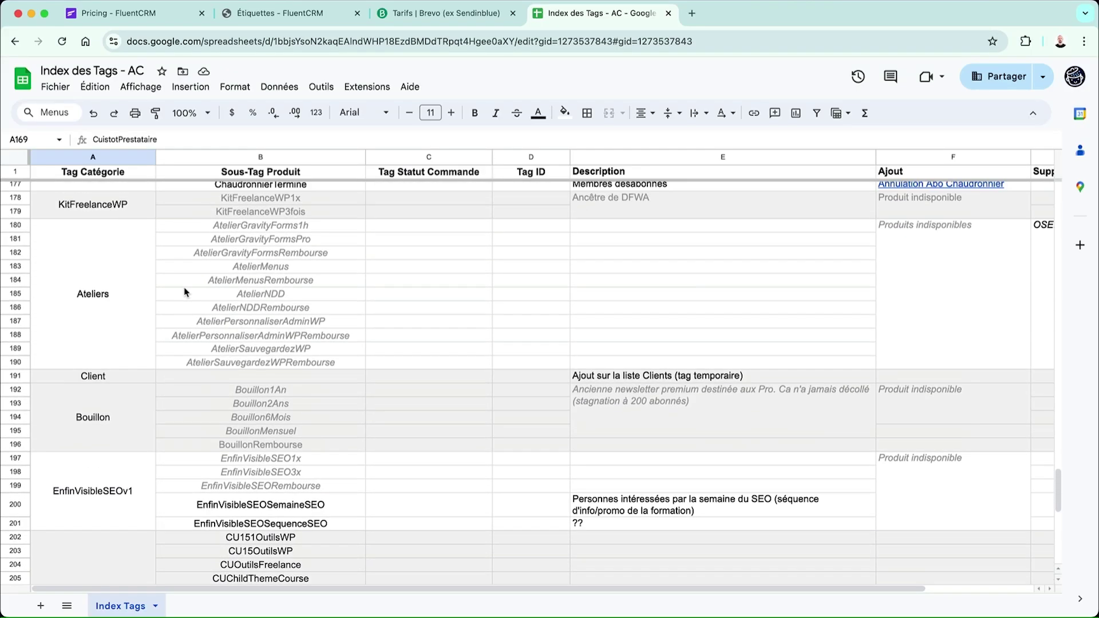
pyautogui.scroll(12, 183, 292)
# - Point out the sales-exclusion tags WPMStartExclusionVente and AtelierRefonteExclusionVente in the tag index
pyautogui.click(207, 419)
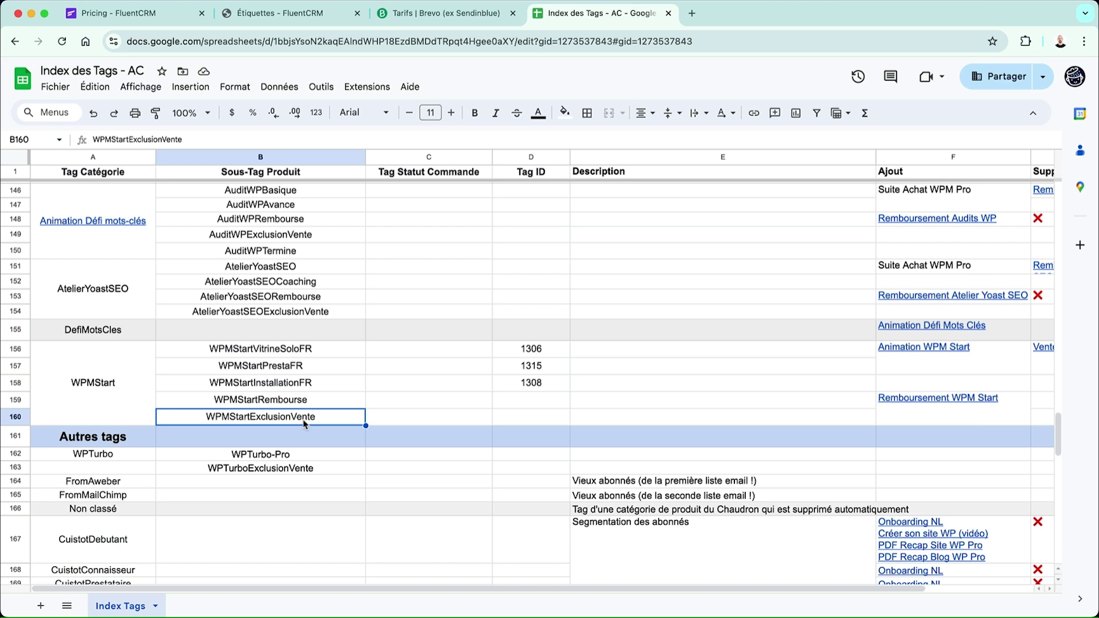
pyautogui.scroll(10, 303, 424)
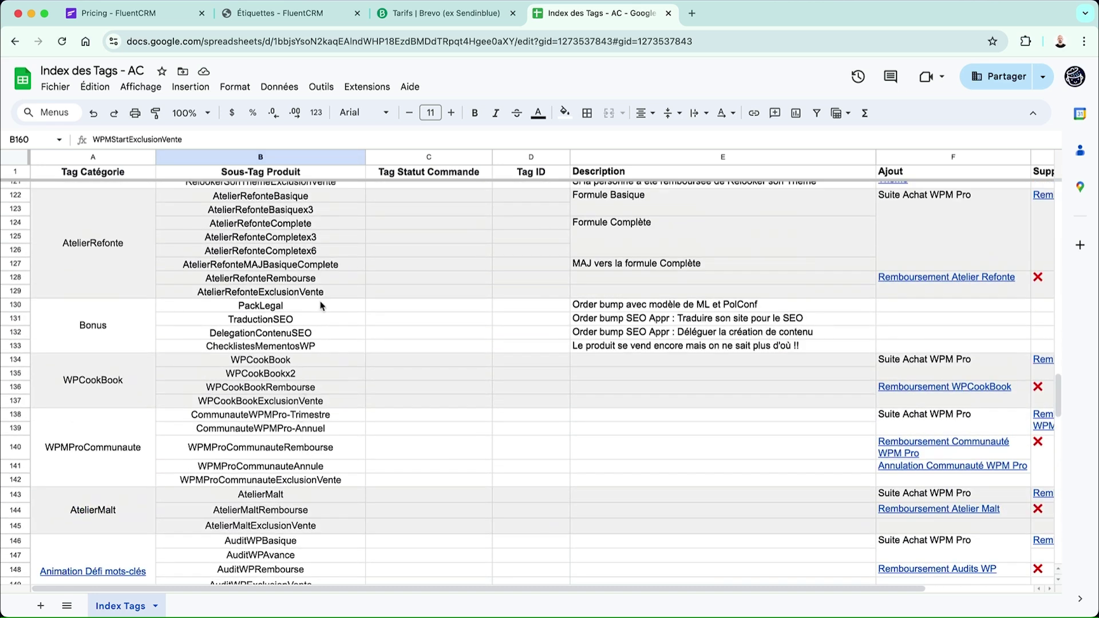
pyautogui.click(320, 294)
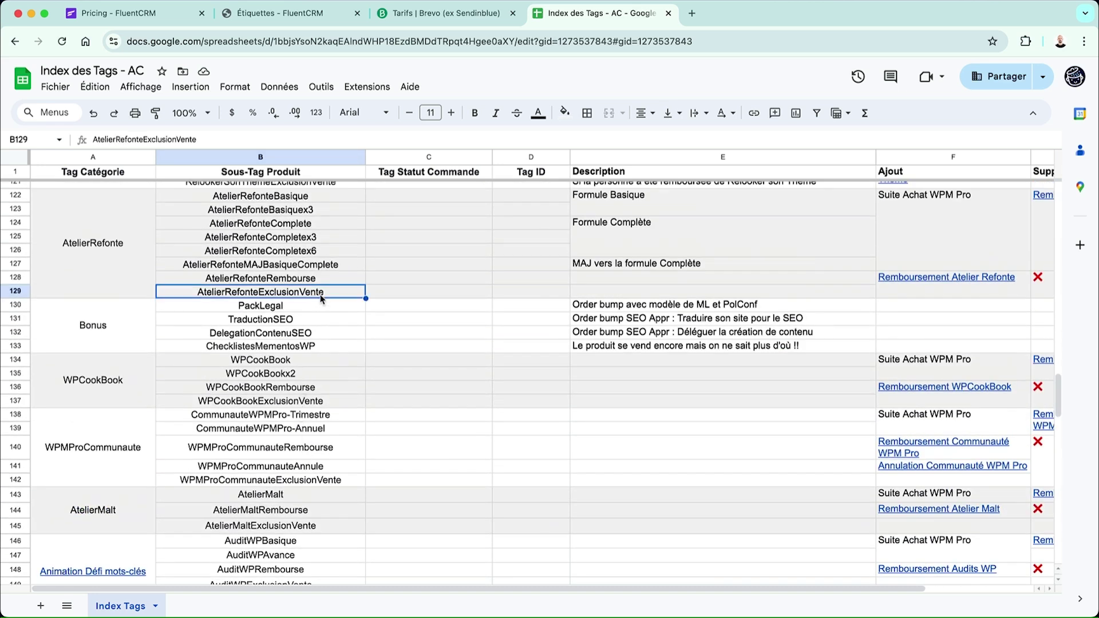
pyautogui.scroll(2, 321, 297)
pyautogui.hscroll(1, 320, 298)
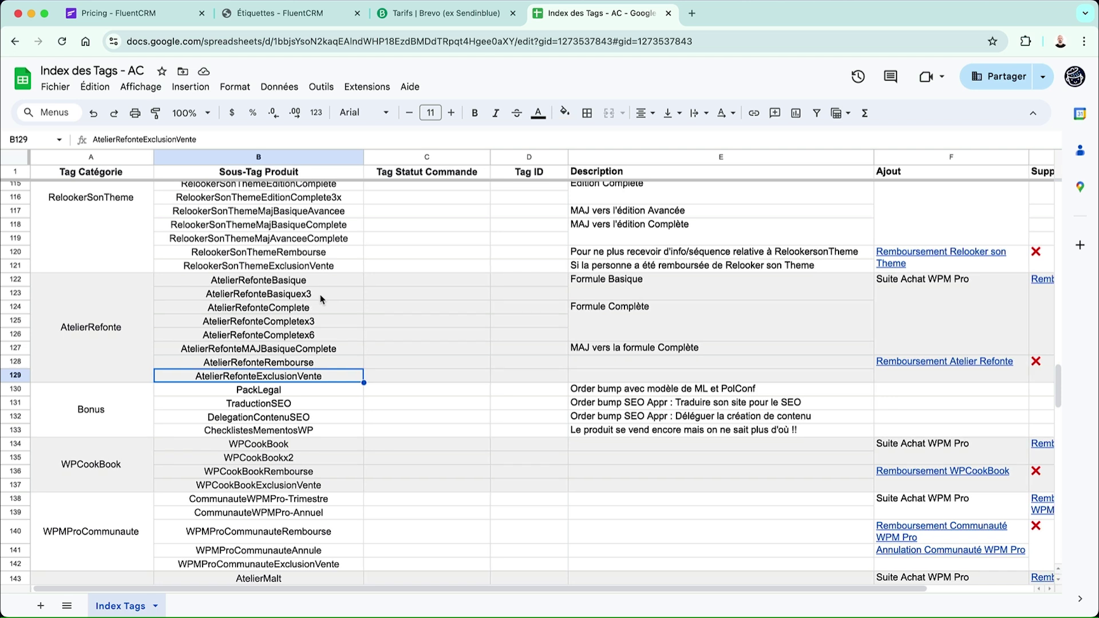
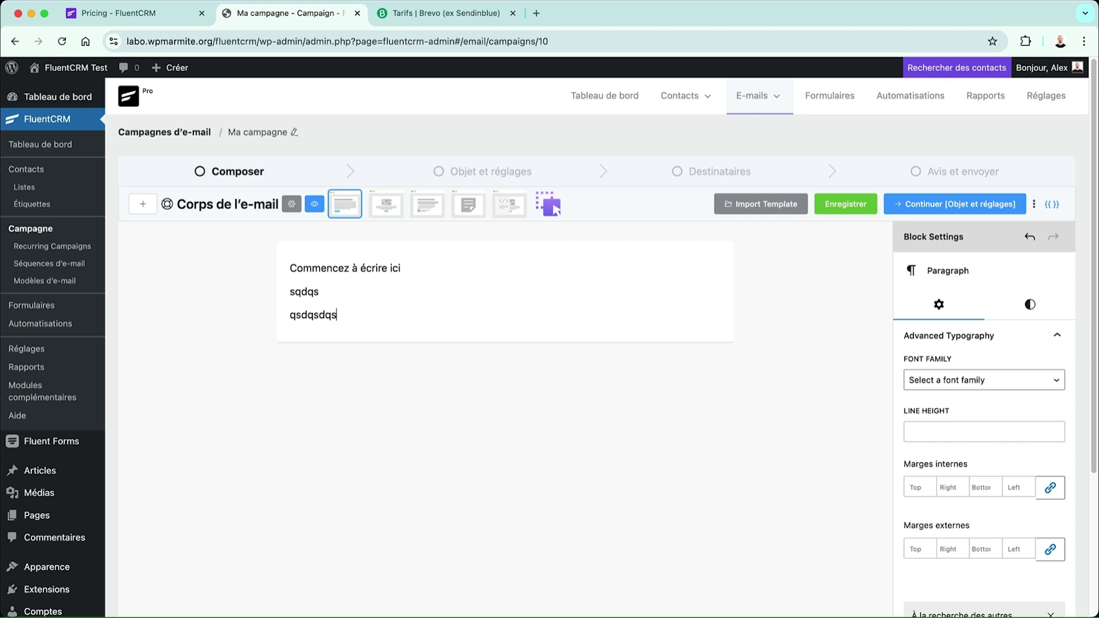
# - Add a paragraph reading "qsdqsd" and an empty image block at the end of the campaign e-mail body
pyautogui.press('Return')
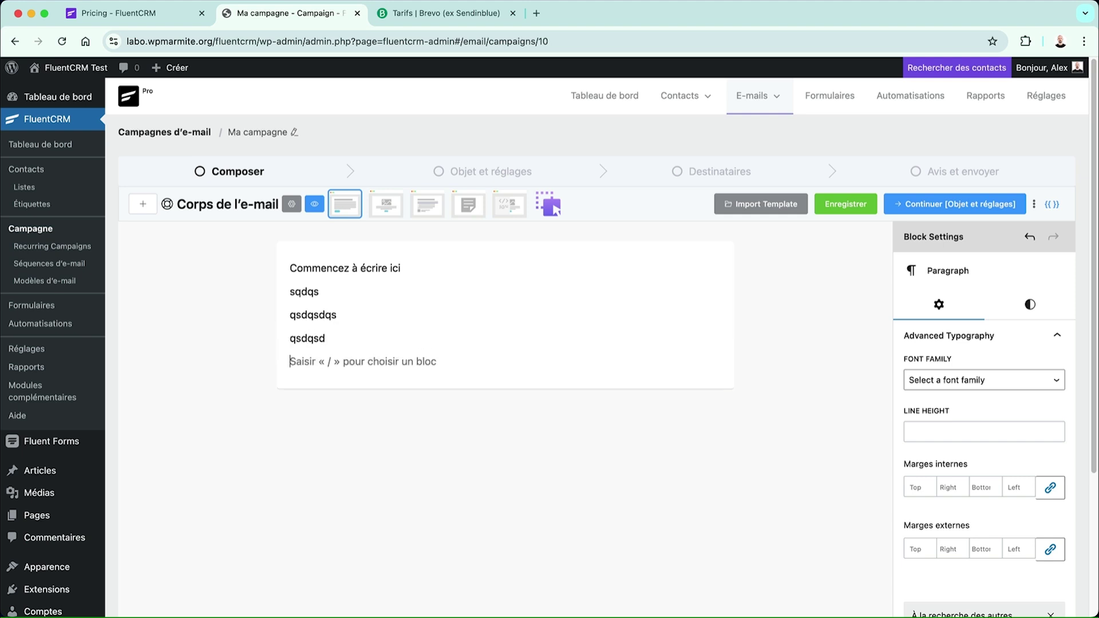
pyautogui.write('/ima')
pyautogui.press('Return')
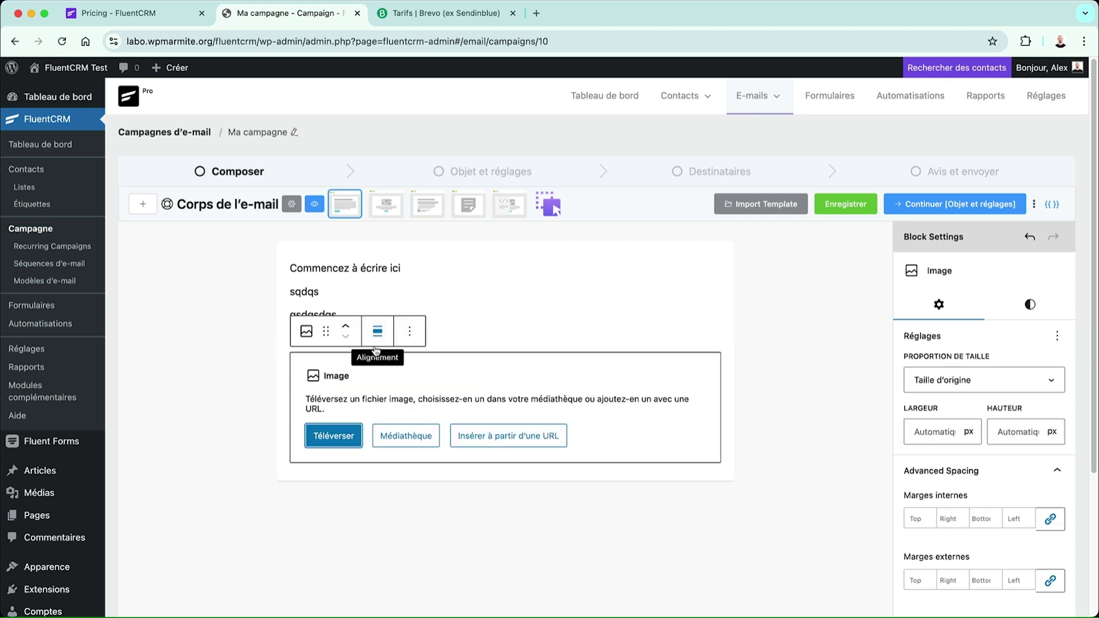
# - Try bold on the word "sqdqs", remove it, and view the additional text formatting options
pyautogui.doubleClick(306, 293)
pyautogui.click(409, 262)
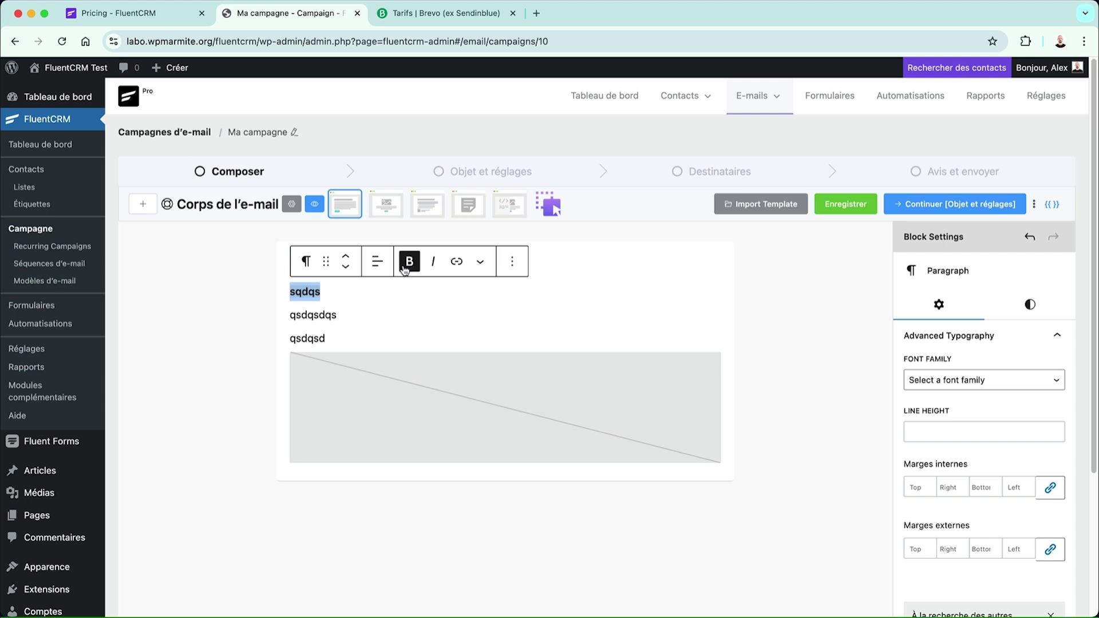
pyautogui.click(408, 265)
pyautogui.click(480, 262)
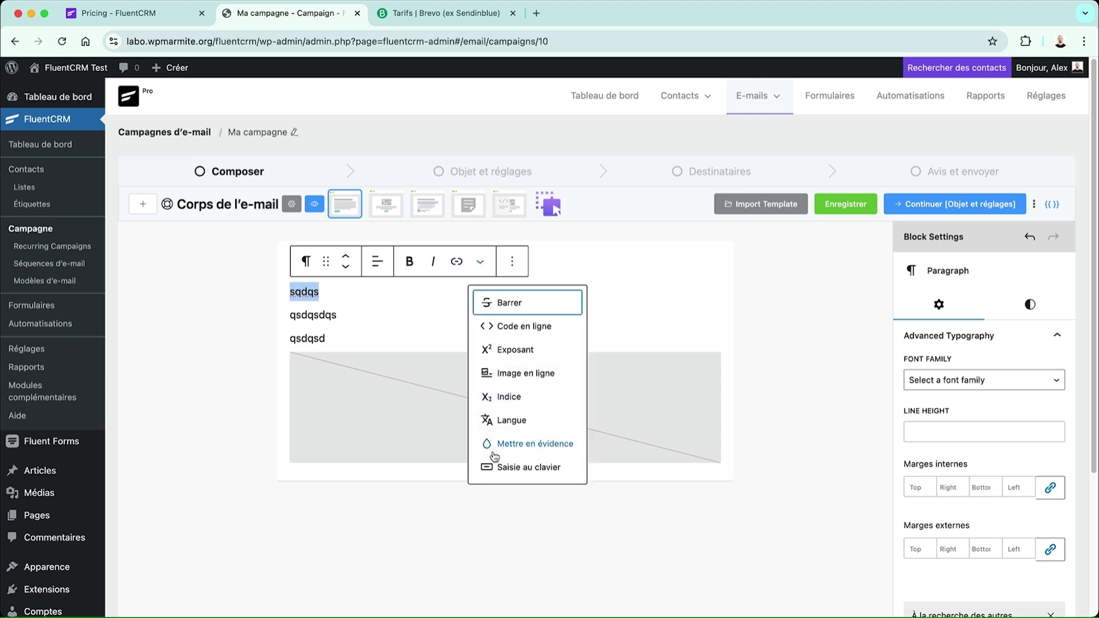
pyautogui.click(344, 295)
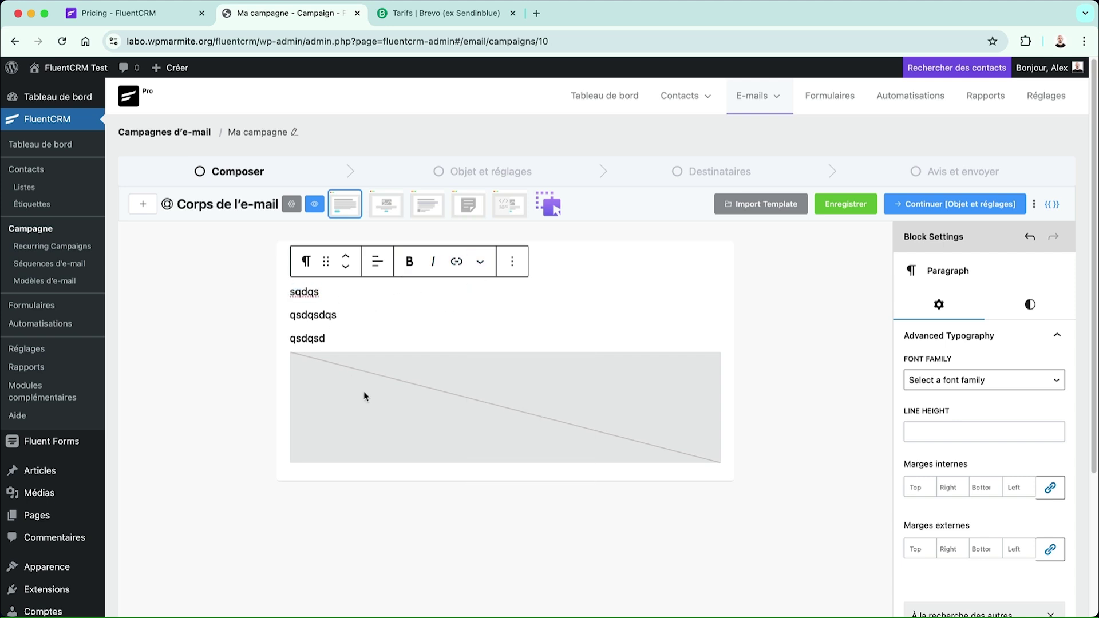
pyautogui.press('BackSpace')
pyautogui.press('BackSpace')
pyautogui.press('BackSpace')
pyautogui.press('BackSpace')
pyautogui.press('BackSpace')
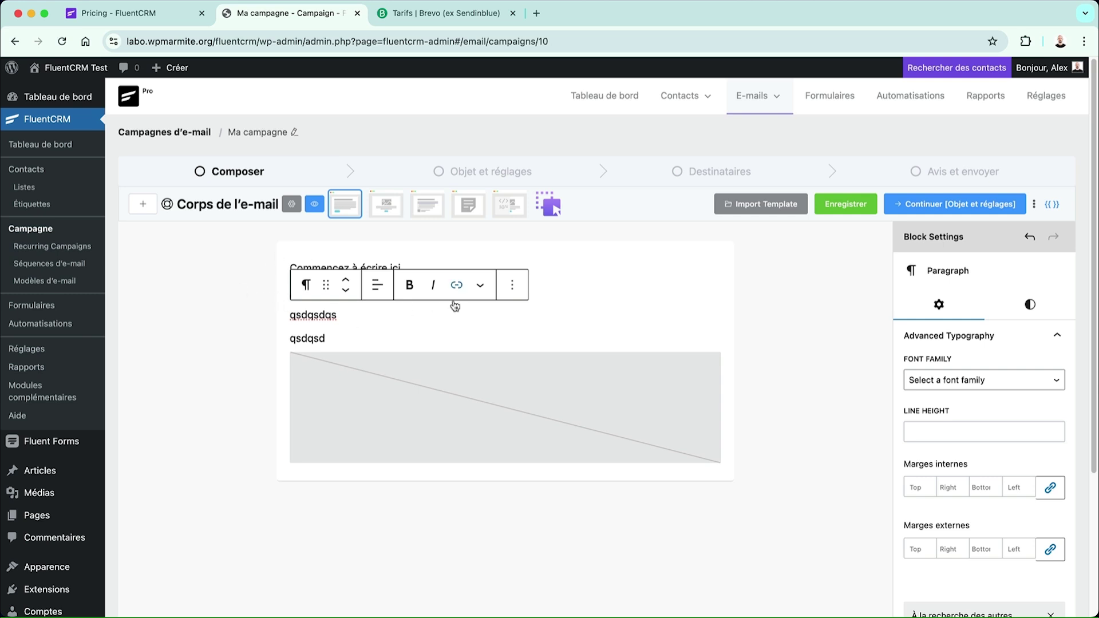
# - View the template selection for the campaign e-mail and close it without importing one
pyautogui.click(750, 210)
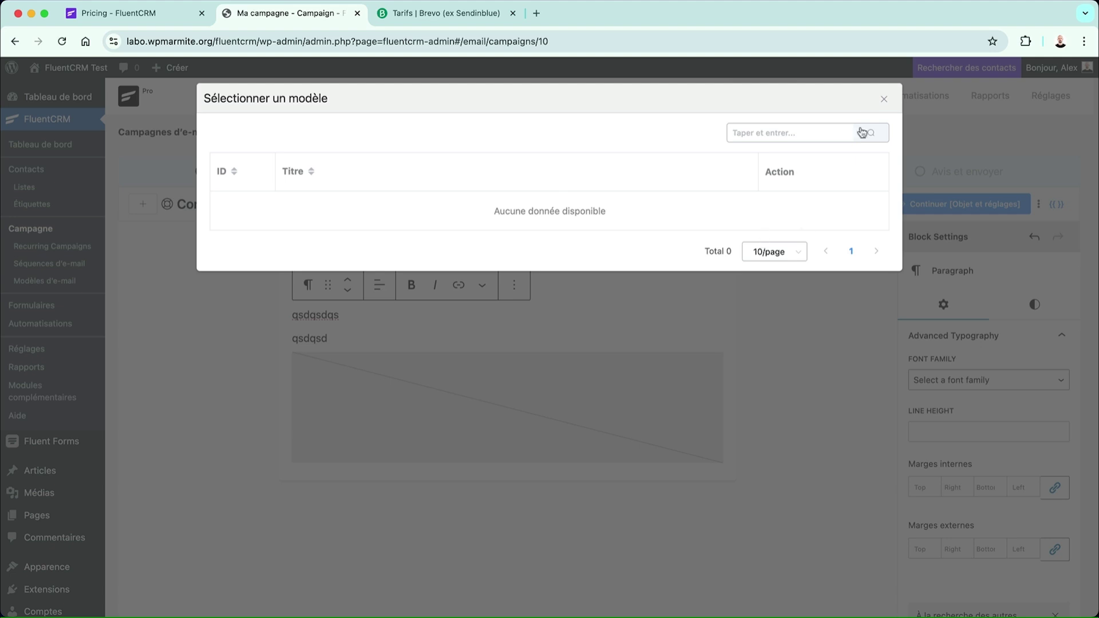
pyautogui.click(884, 98)
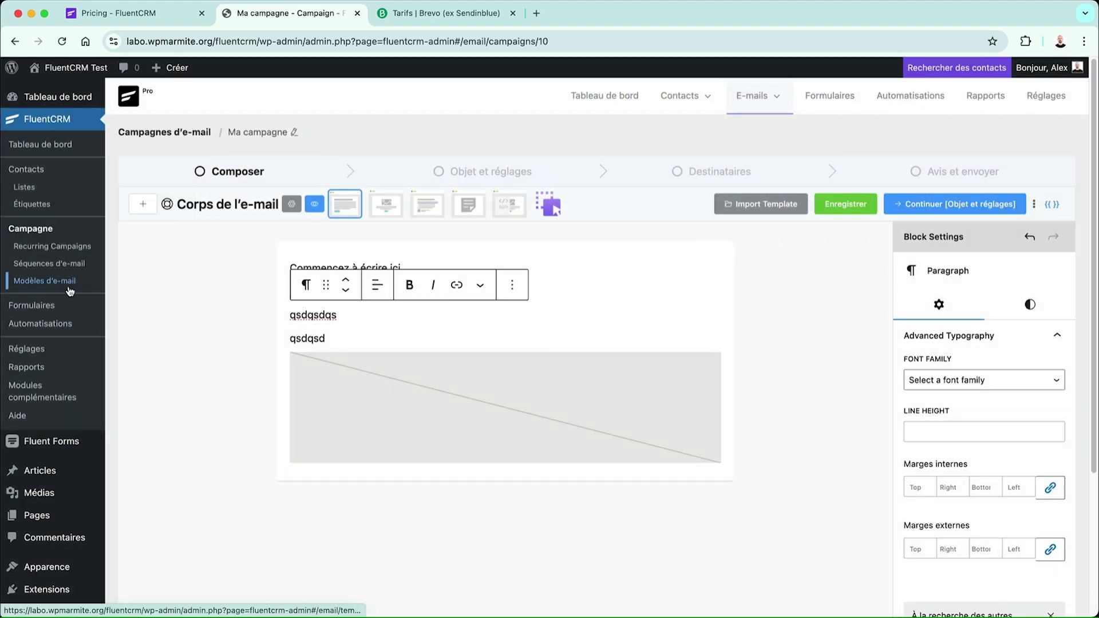
# - Browse the available content blocks and insert a Conditional Section above the "qsdqsd" paragraph in the e-mail body
pyautogui.click(136, 211)
pyautogui.scroll(-3, 202, 369)
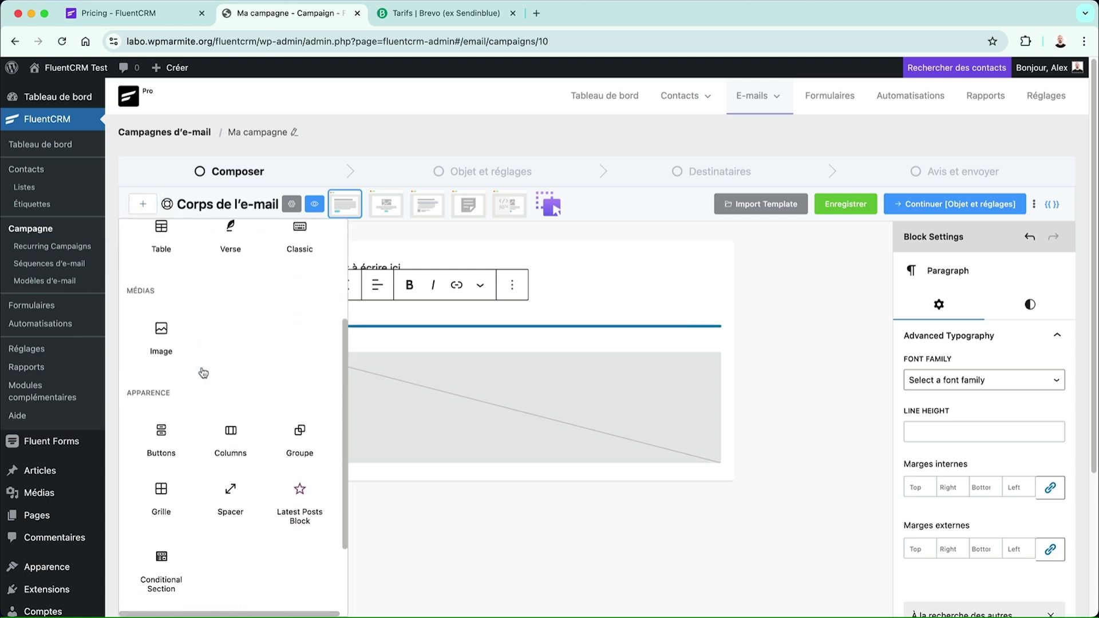
pyautogui.scroll(-2, 202, 370)
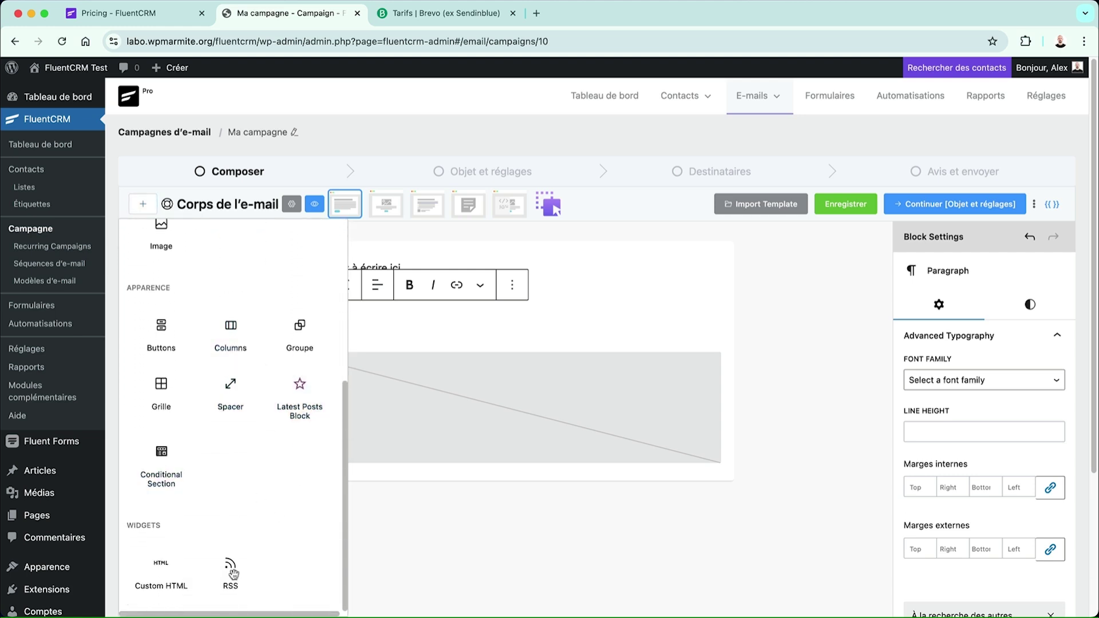
pyautogui.scroll(4, 217, 501)
pyautogui.scroll(-3, 189, 498)
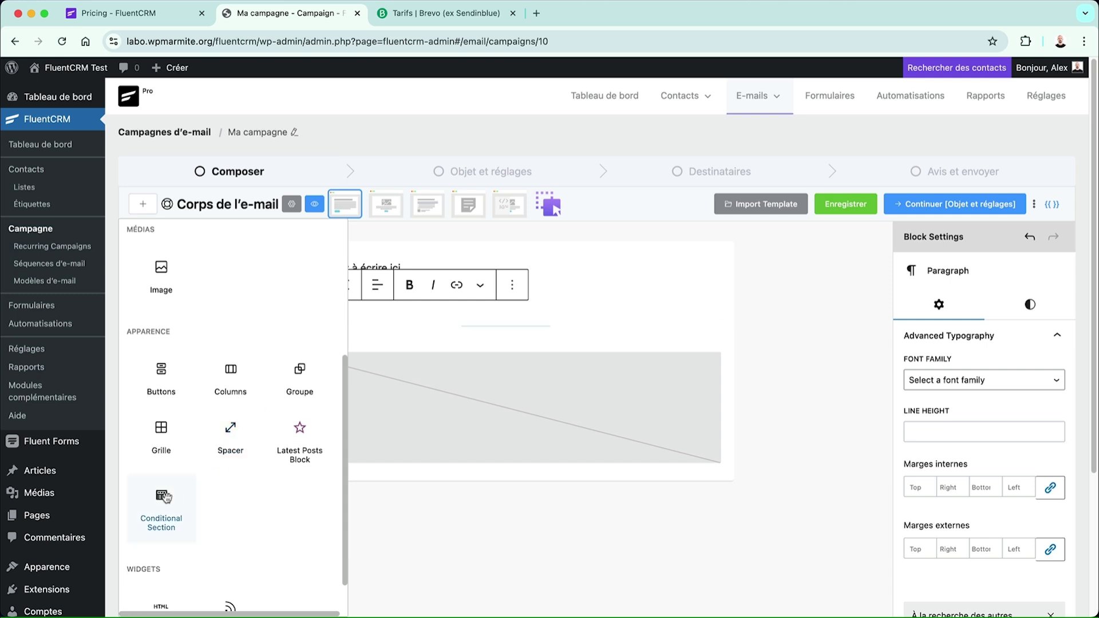
pyautogui.click(162, 497)
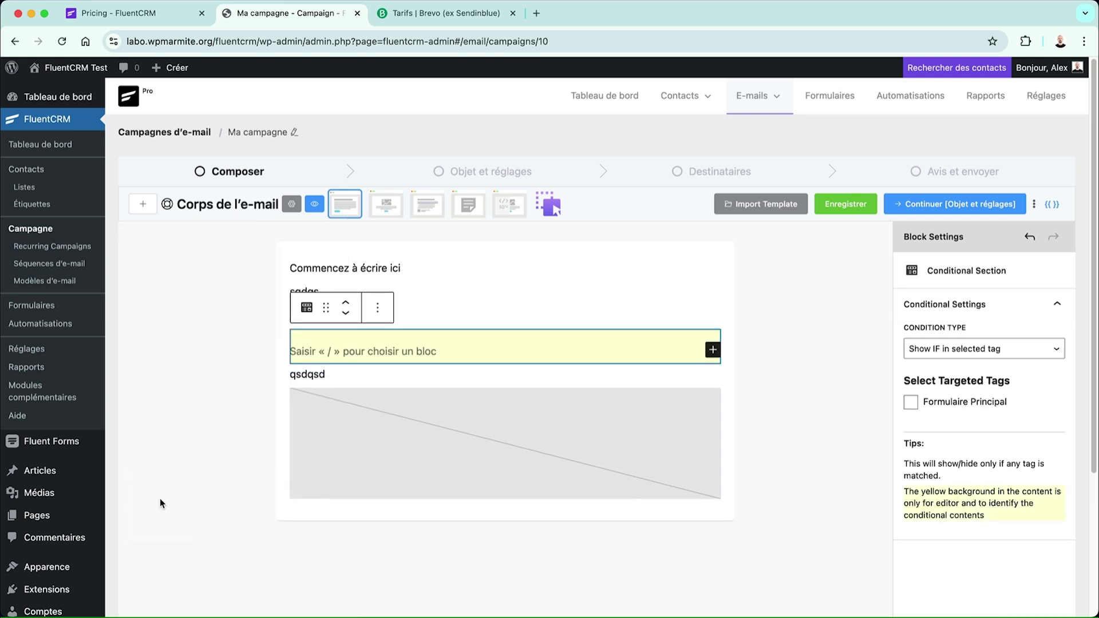
# - Enter placeholder text in the Conditional Section and try targeting the Formulaire Principal tag with the "Show IF in selected tag" condition
pyautogui.click(387, 349)
pyautogui.write('qsdqsdqsdqsds')
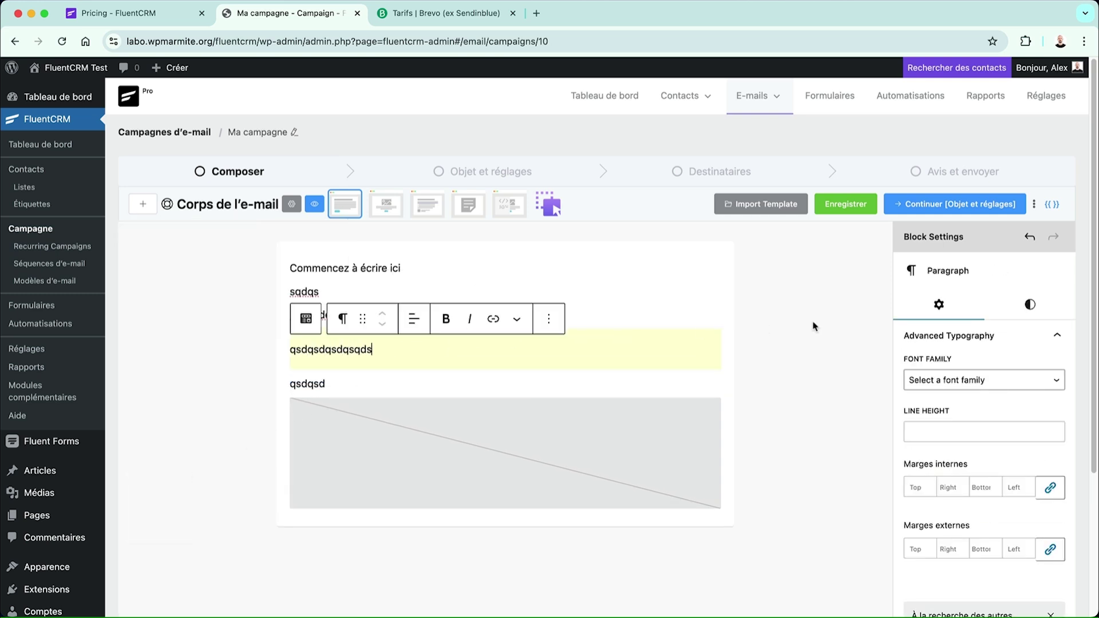
pyautogui.click(624, 332)
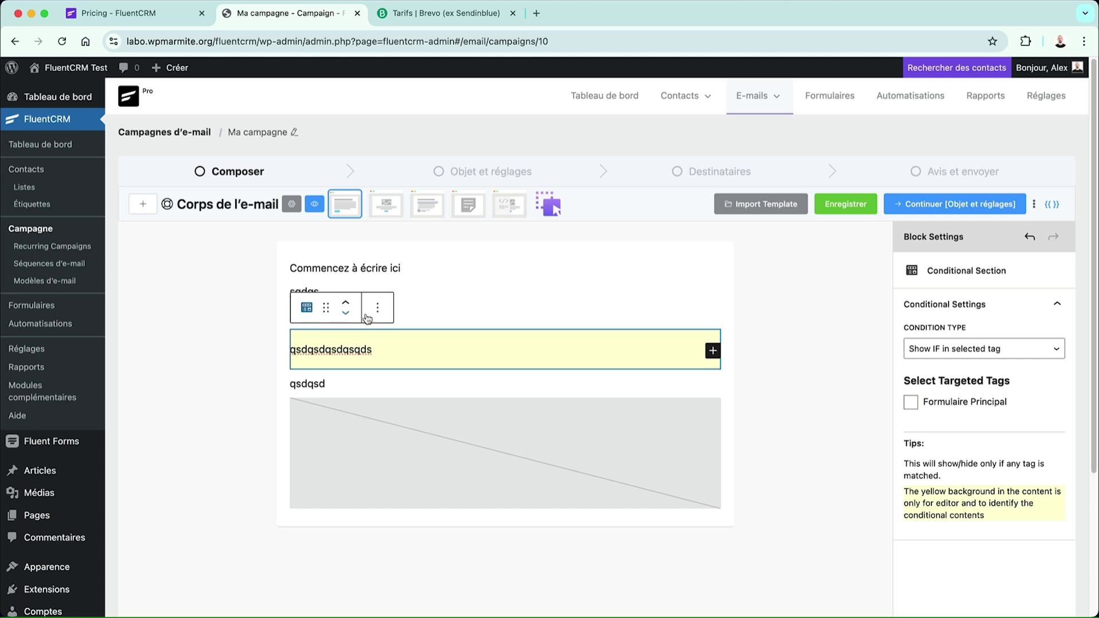
pyautogui.click(966, 353)
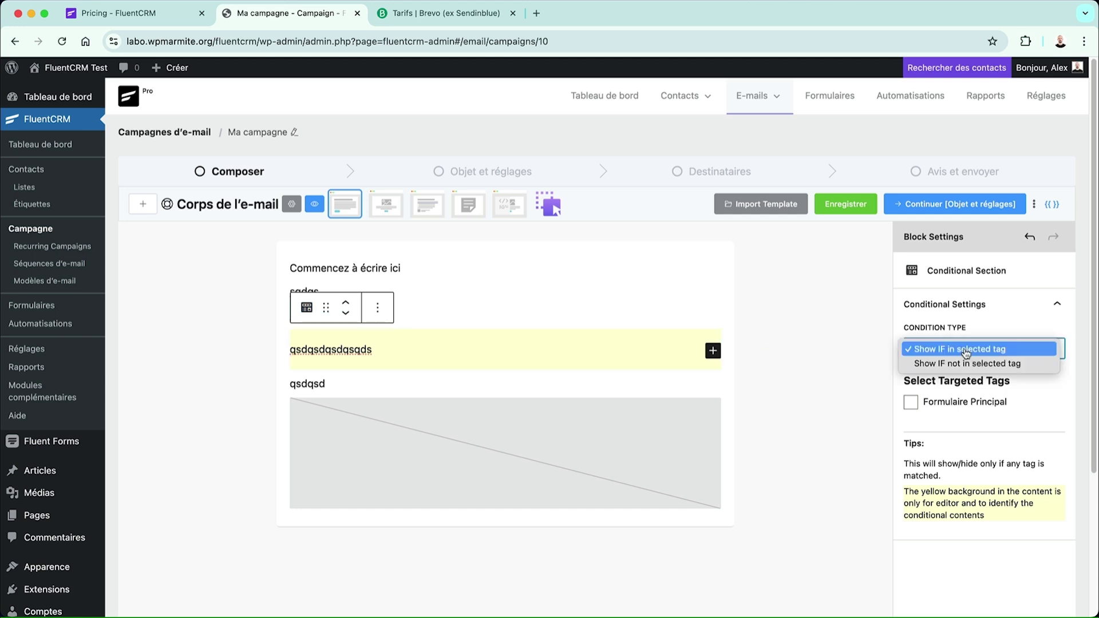
pyautogui.click(951, 350)
pyautogui.click(911, 404)
pyautogui.click(910, 404)
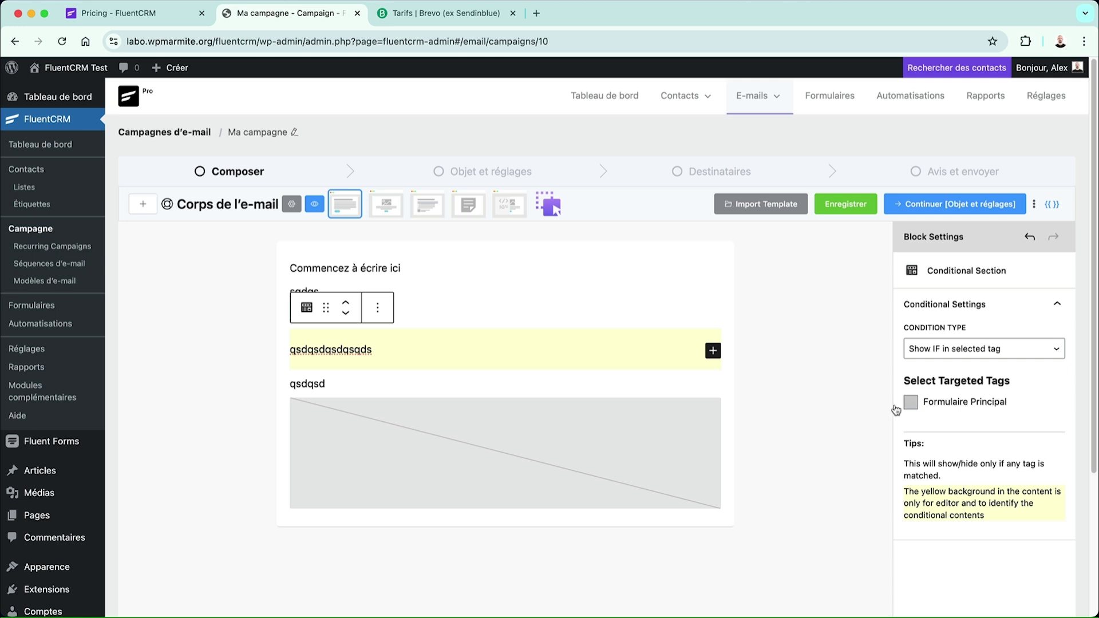
# - Delete the Conditional Section from the e-mail body
pyautogui.click(376, 310)
pyautogui.click(391, 531)
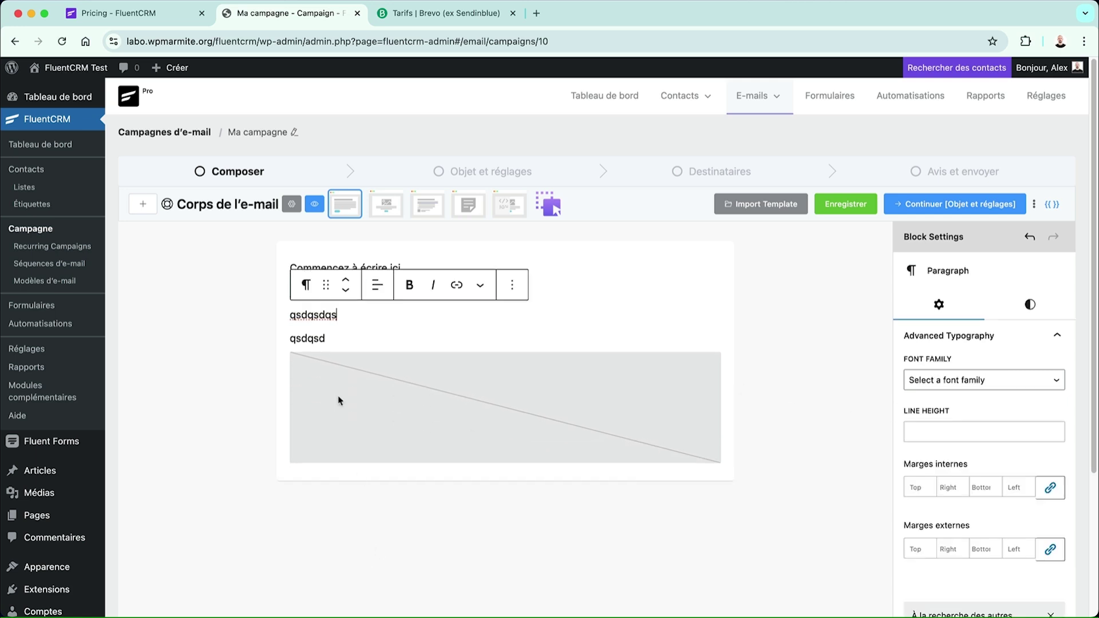
# - Try the e-mail body in the other template styles, including Centré uni, Éditeur classique and HTML brut
pyautogui.click(394, 209)
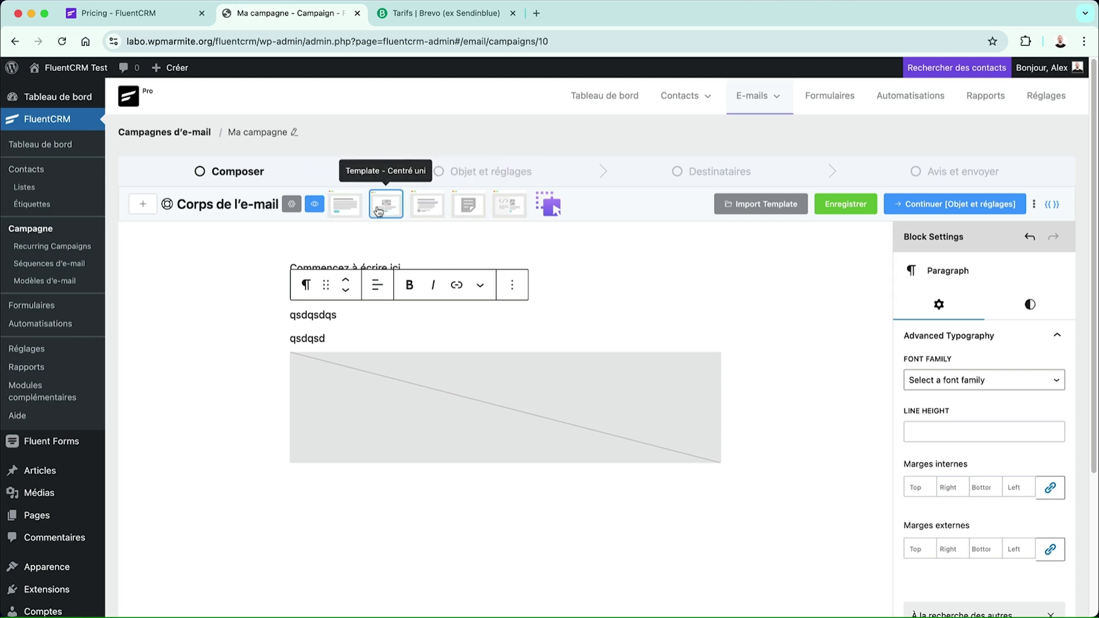
pyautogui.click(427, 206)
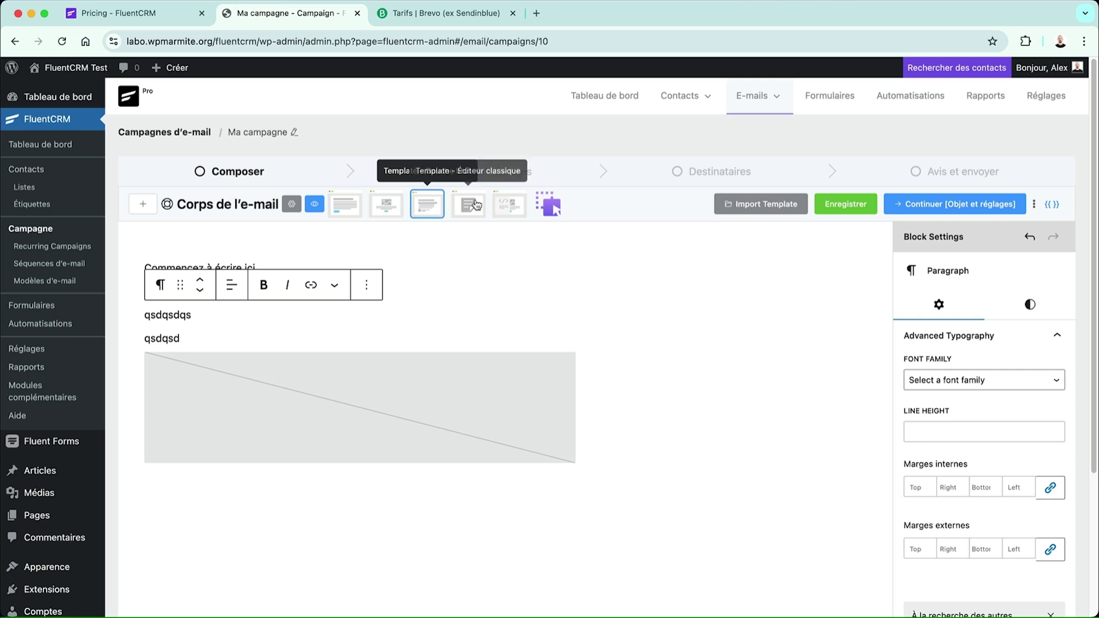
pyautogui.click(461, 217)
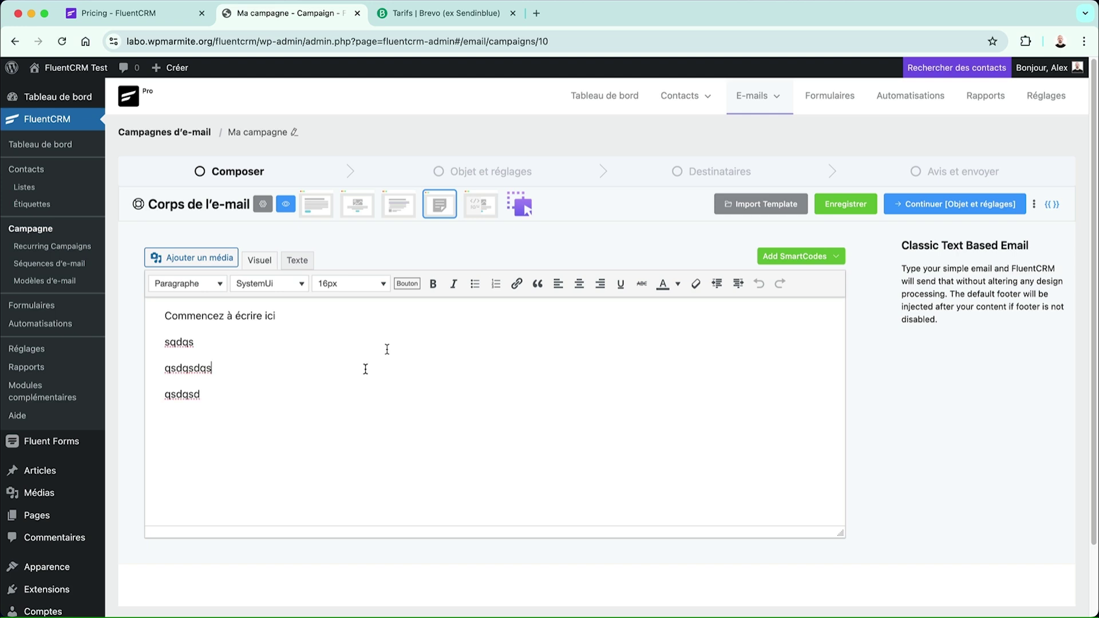
pyautogui.click(485, 213)
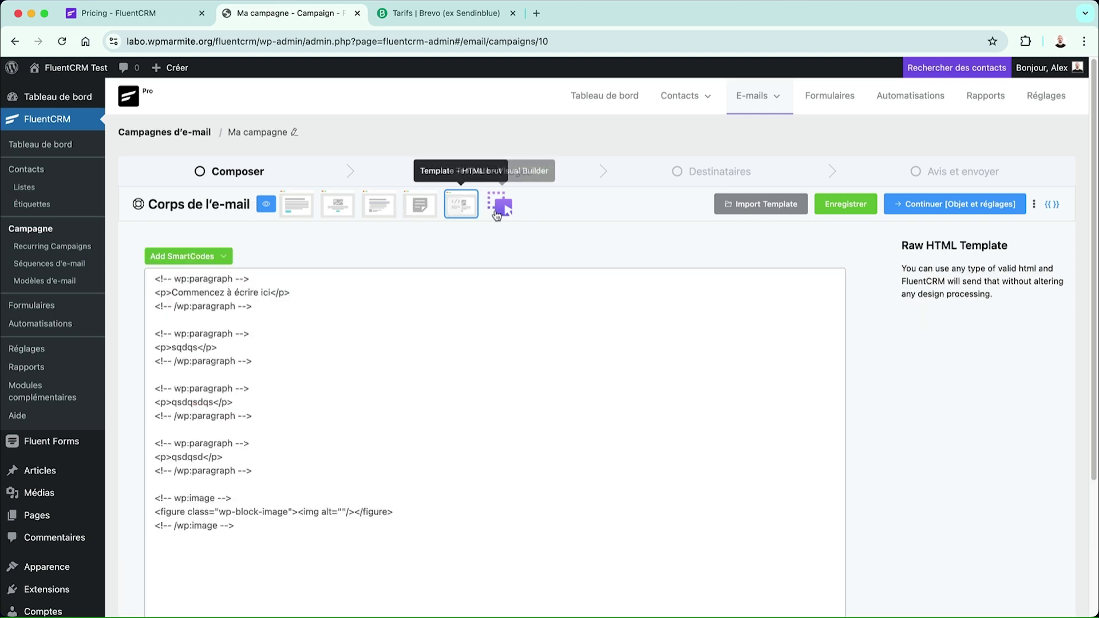
# - Try the Visual Builder with the Standard starter design and examine its layout and available blocks
pyautogui.click(497, 215)
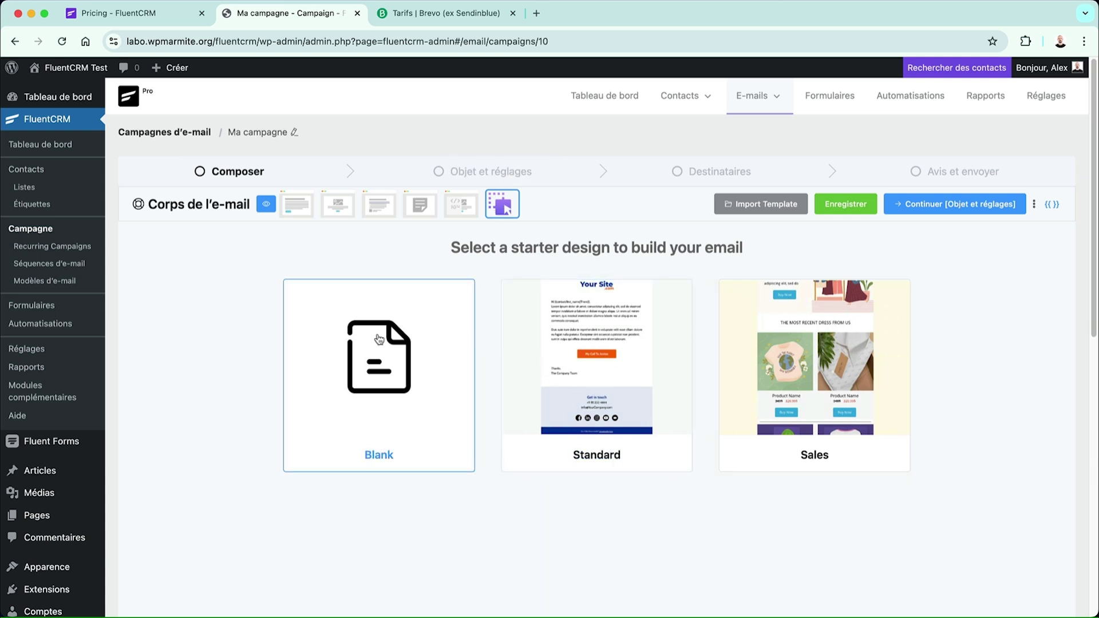
pyautogui.click(626, 373)
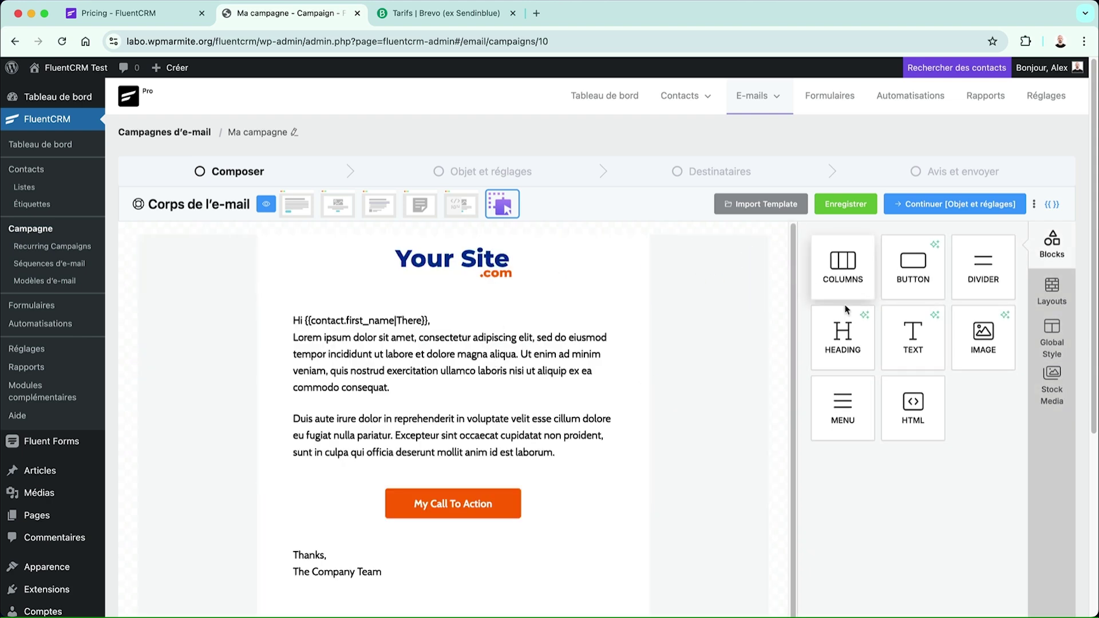
pyautogui.scroll(-3, 845, 309)
pyautogui.scroll(3, 844, 313)
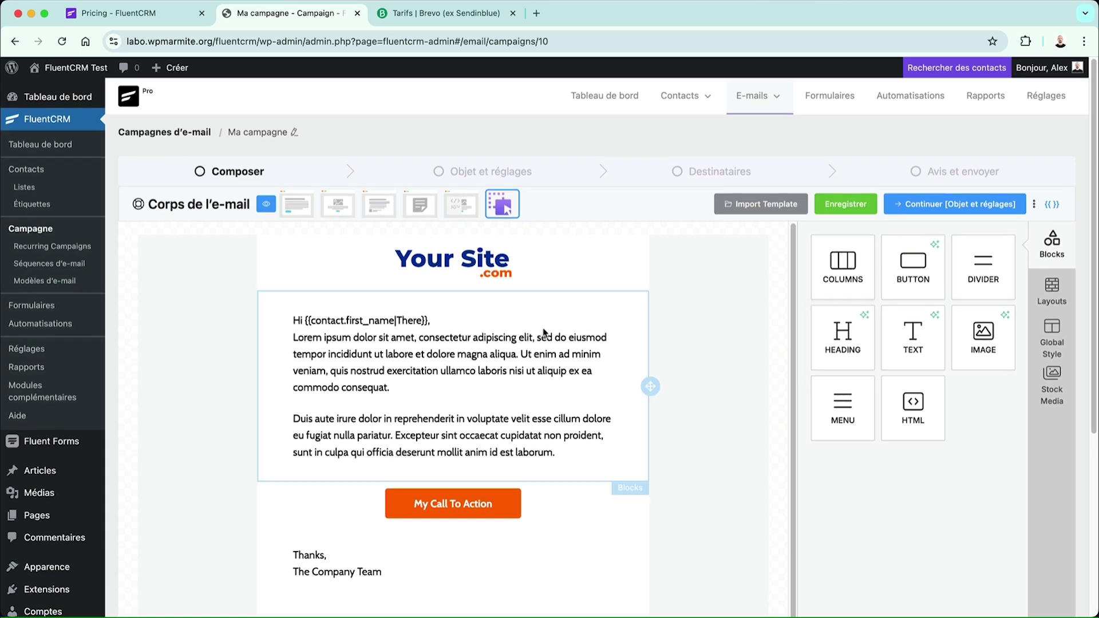
pyautogui.scroll(-1, 496, 364)
pyautogui.scroll(1, 495, 364)
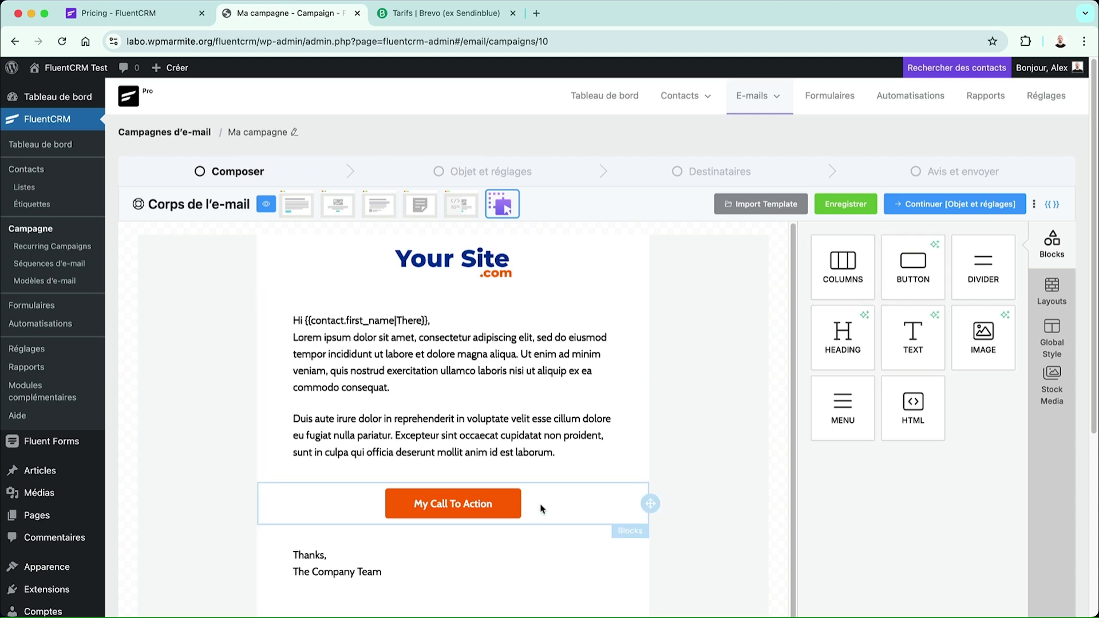
pyautogui.click(520, 504)
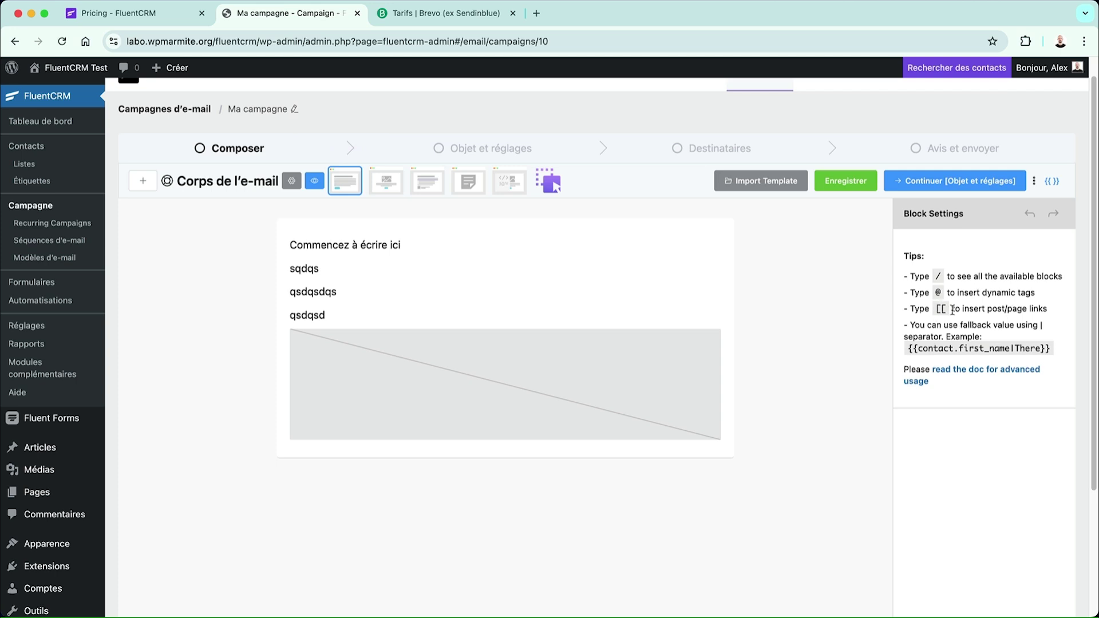
# - Replace the first paragraph of the e-mail body with "Bonjour {{contact.first_name|There}}", using the example dynamic tag from the tips
pyautogui.moveTo(909, 348); pyautogui.dragTo(1042, 345)
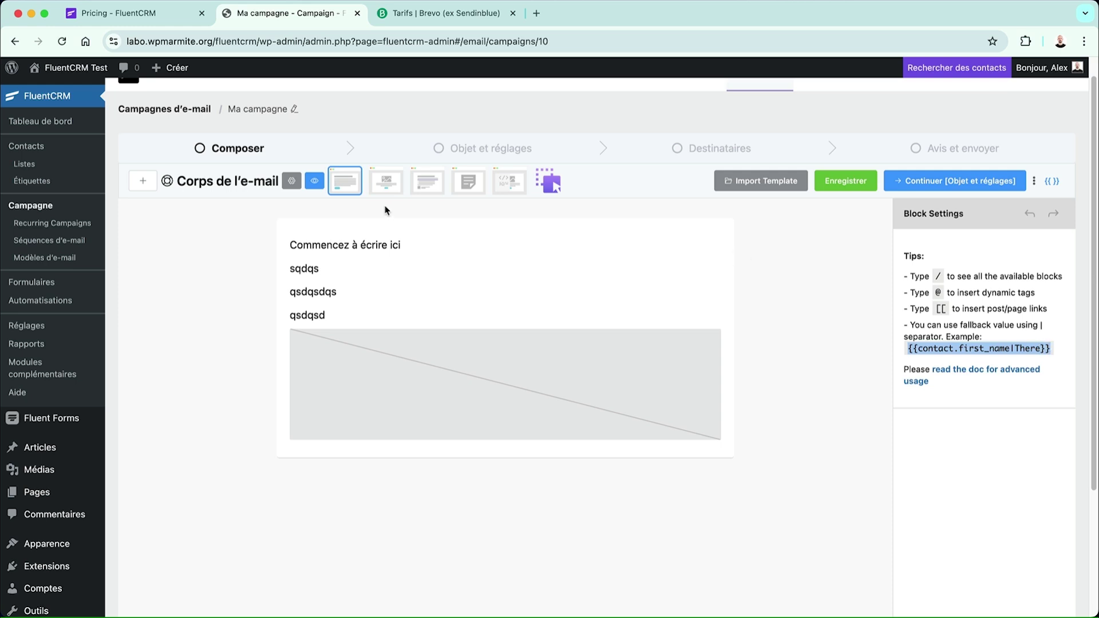
pyautogui.click(415, 247)
pyautogui.write('Bonjour')
pyautogui.write('{{contact.first_name|There}}')
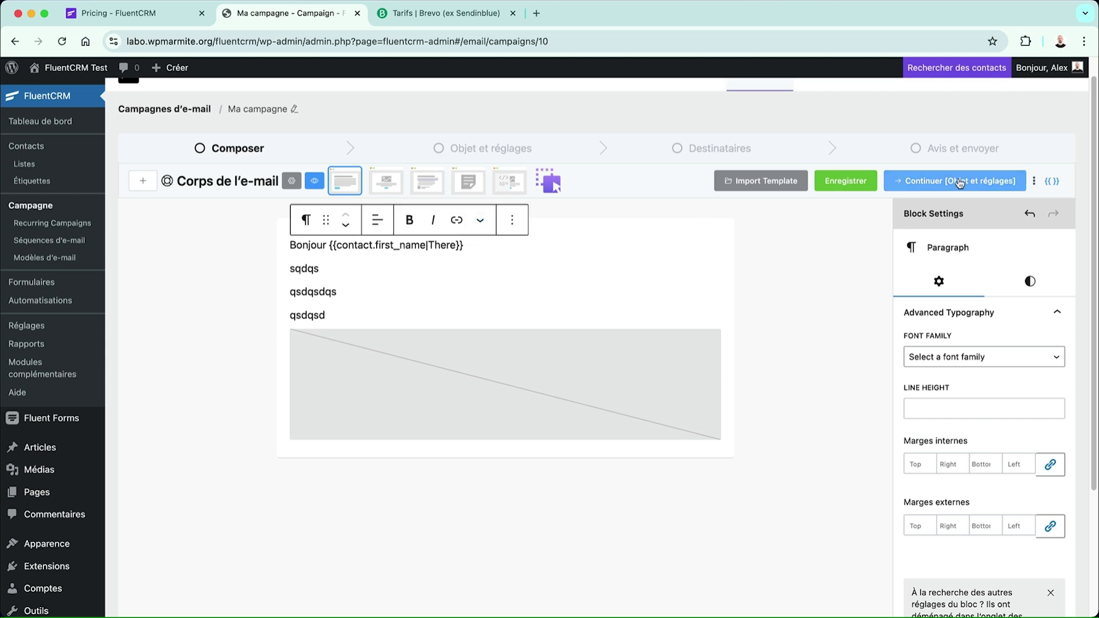
# - Examine the available smart codes in the Contact, Général and WP User groups
pyautogui.click(1055, 182)
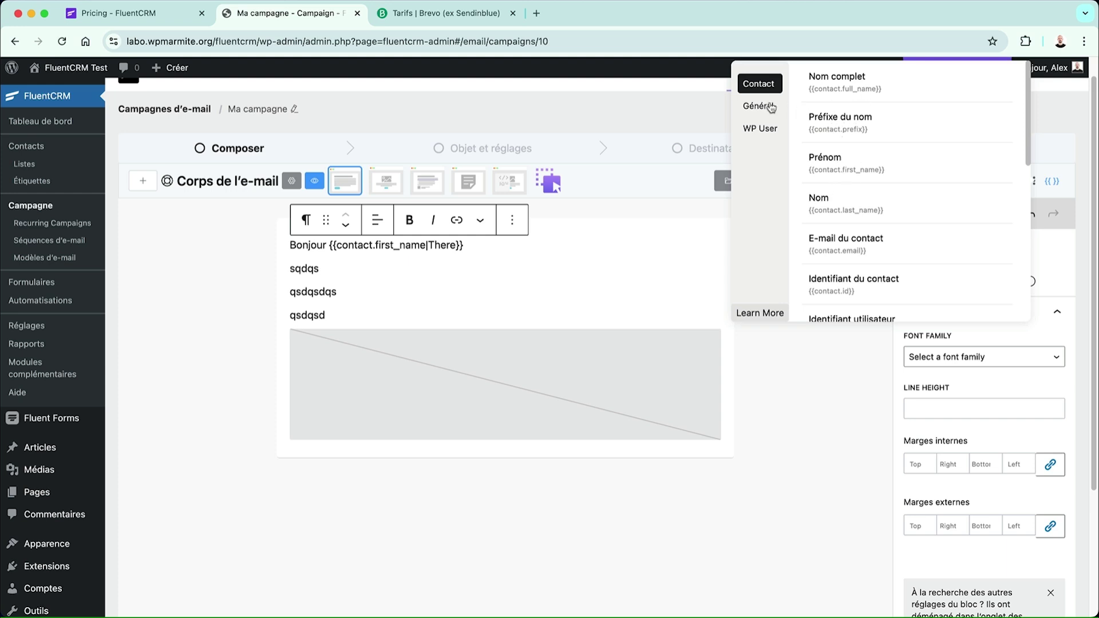
pyautogui.scroll(-5, 816, 178)
pyautogui.scroll(-3, 815, 180)
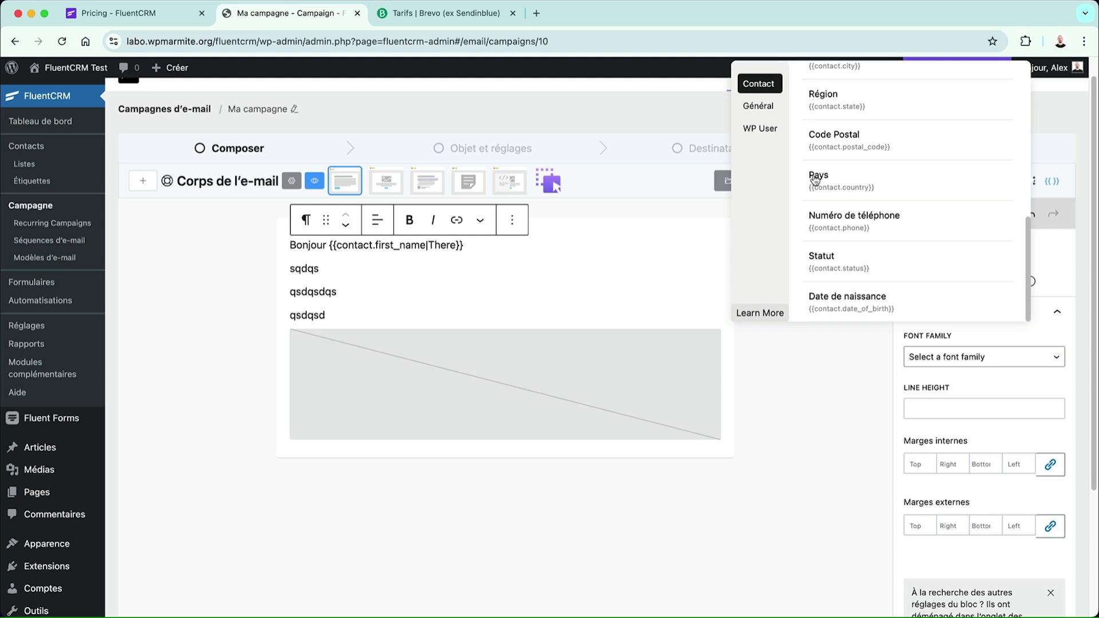
pyautogui.click(771, 115)
pyautogui.scroll(5, 833, 205)
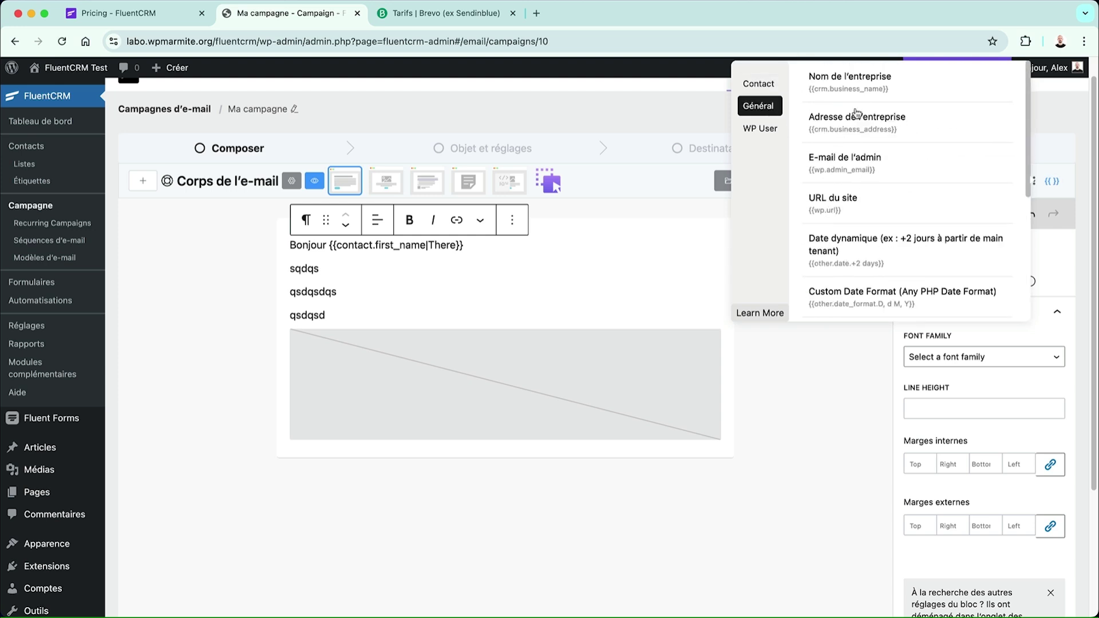
pyautogui.scroll(-1, 819, 167)
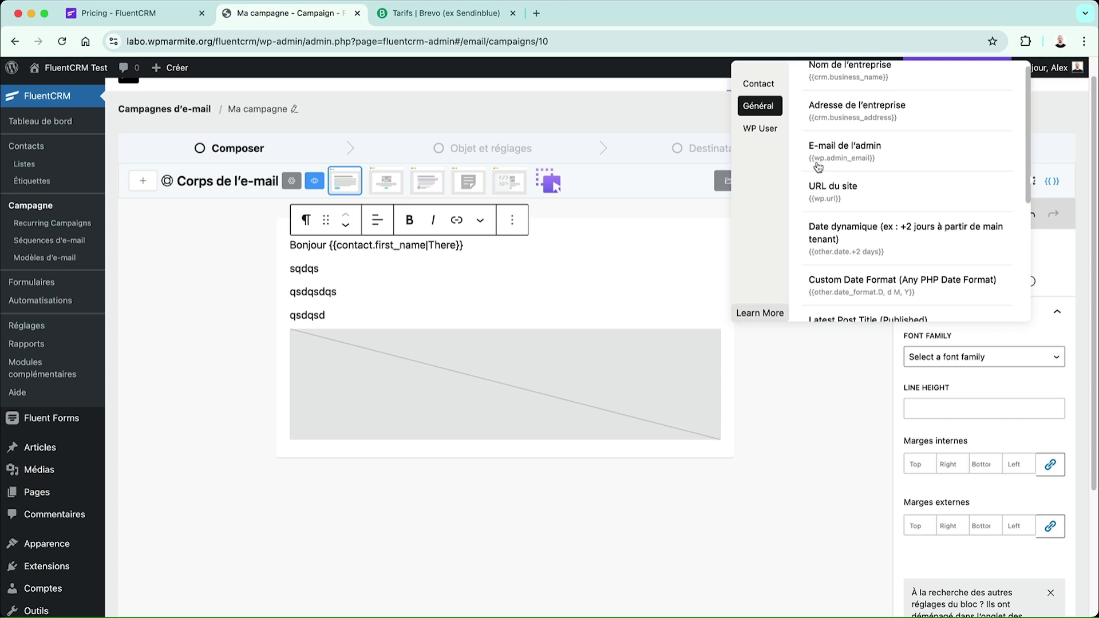
pyautogui.scroll(-5, 818, 167)
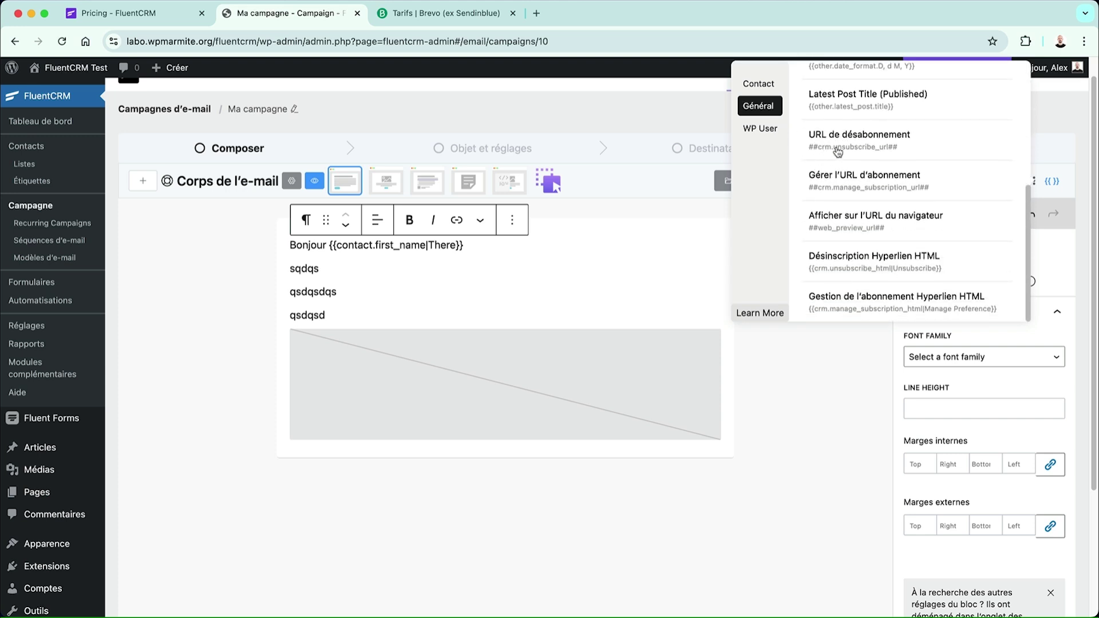
pyautogui.click(773, 136)
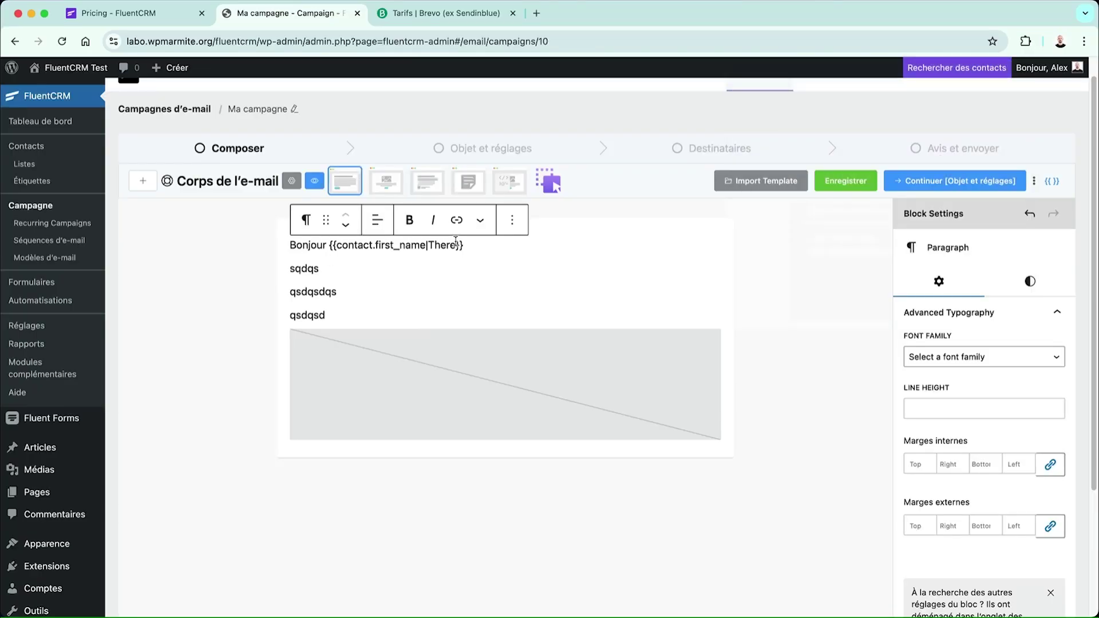
# - Remove the fallback word "There" from the greeting's first-name tag and save the campaign e-mail
pyautogui.doubleClick(446, 245)
pyautogui.press('BackSpace')
pyautogui.click(846, 181)
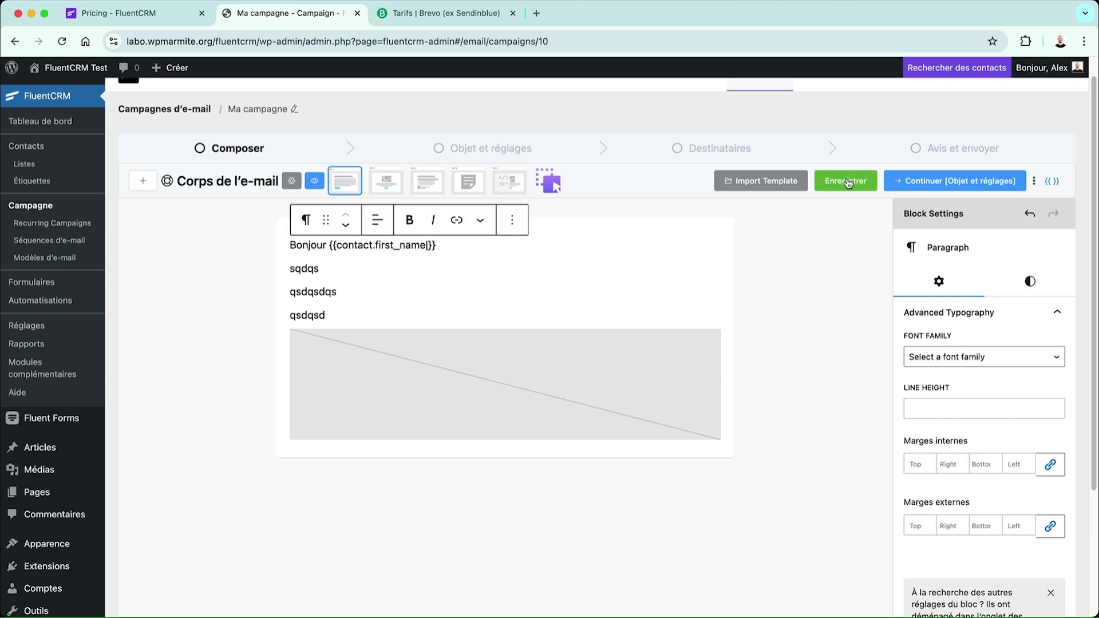
# - Continue to the campaign's subject and settings stage and set the e-mail subject to "Nouvel article"
pyautogui.click(921, 184)
pyautogui.click(414, 259)
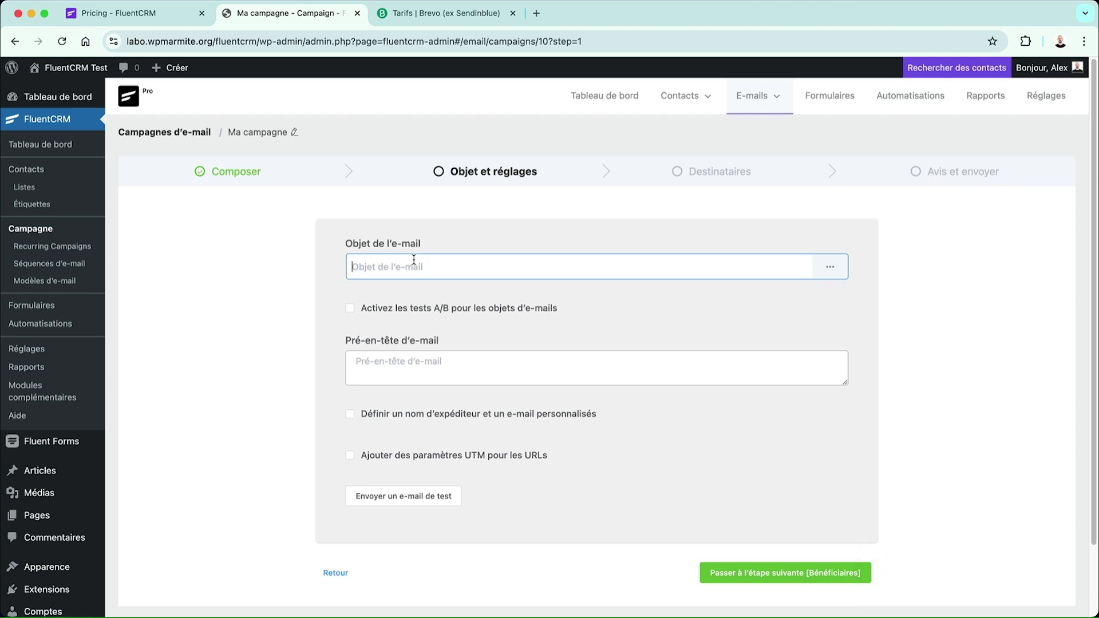
pyautogui.write('Nouvel article')
# - Try enabling a custom sender name and e-mail for the campaign, view its fields, and disable the option again
pyautogui.click(406, 359)
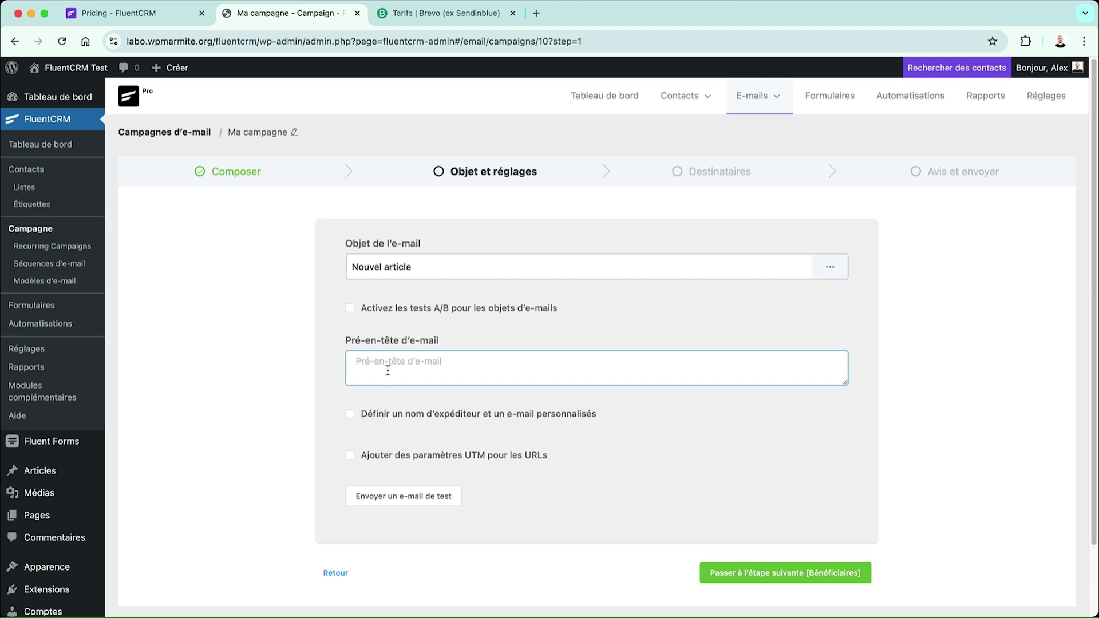
pyautogui.click(385, 419)
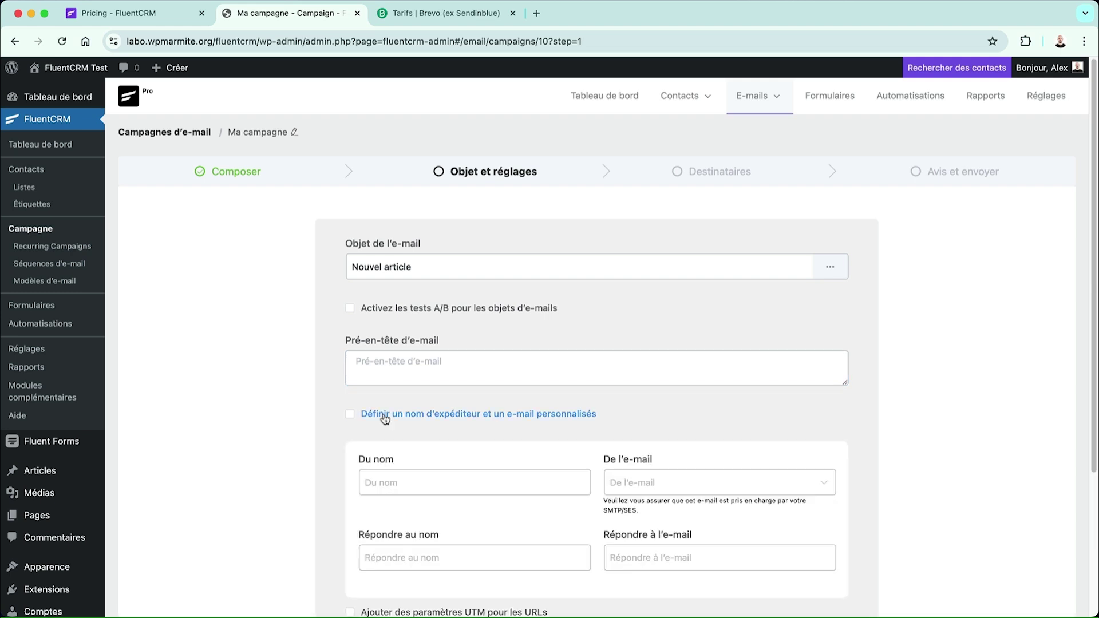
pyautogui.click(386, 419)
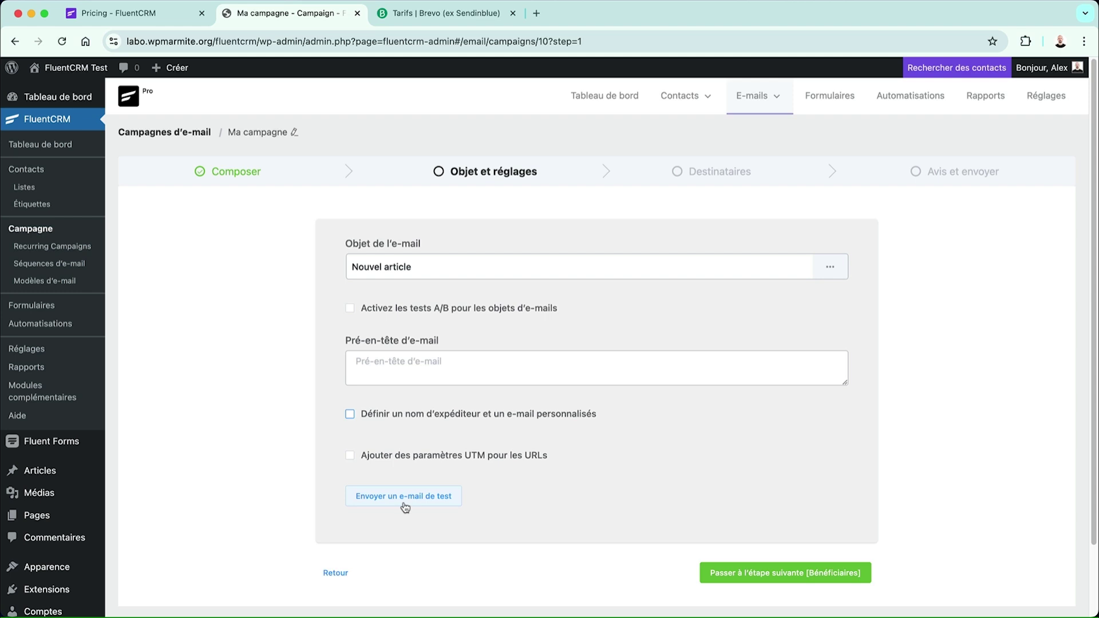
# - Proceed to the recipients stage and limit the included contacts to the Newsletter list, keeping all contacts in that list segment
pyautogui.click(743, 578)
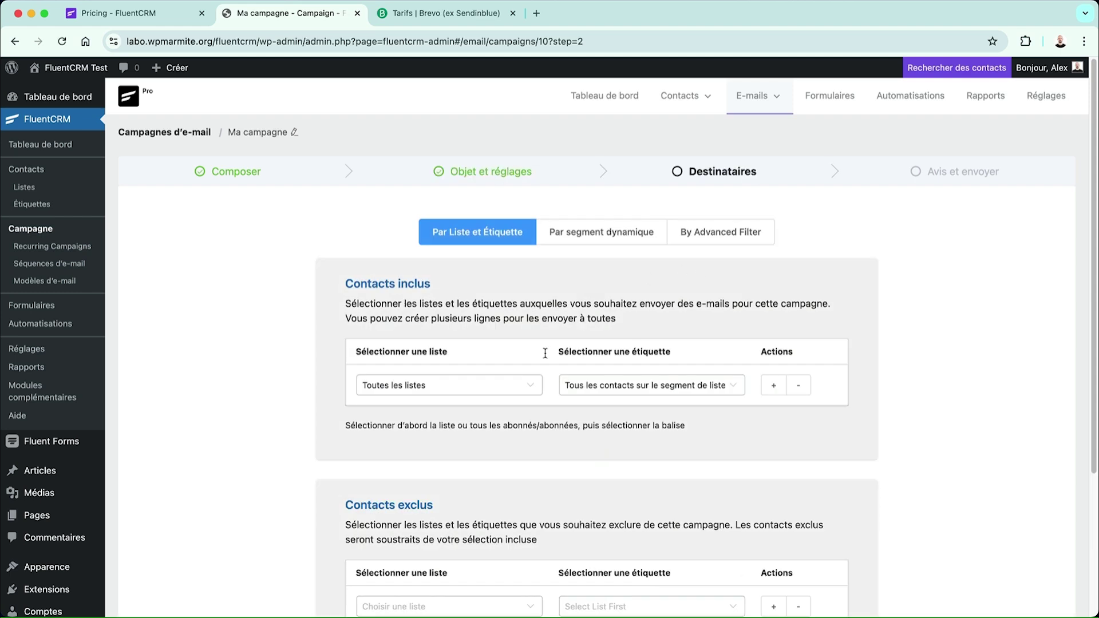
pyautogui.click(489, 387)
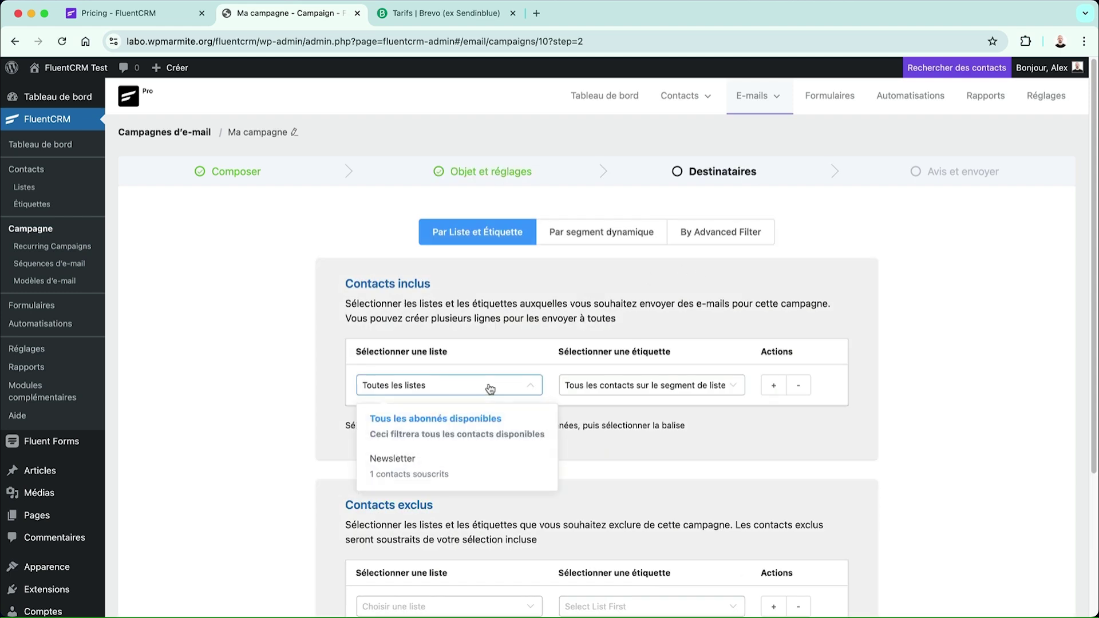
pyautogui.click(403, 474)
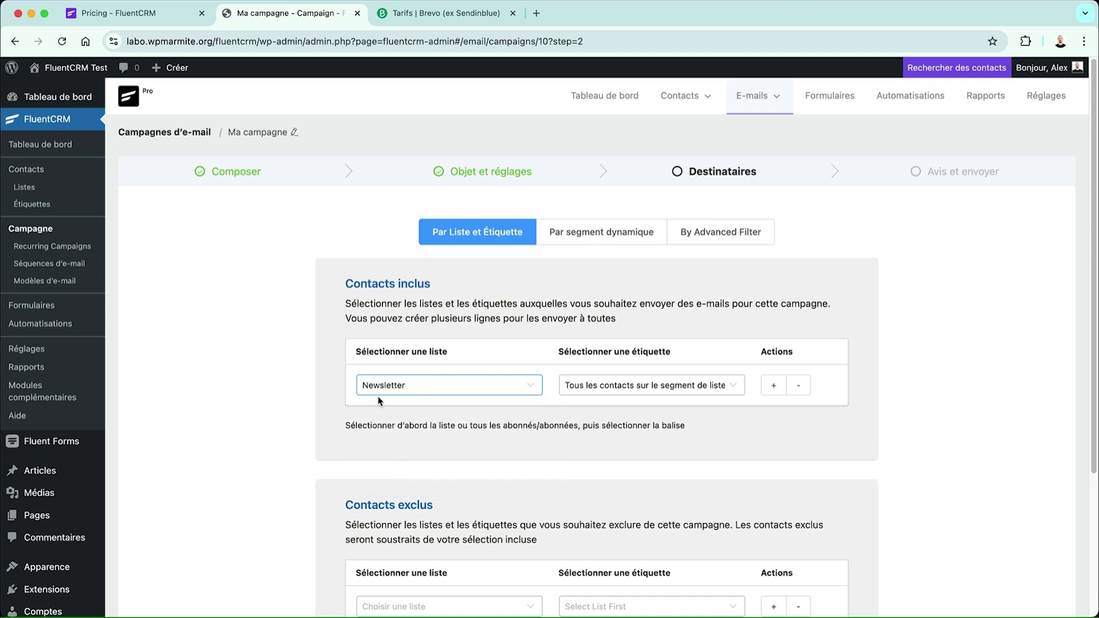
pyautogui.click(595, 391)
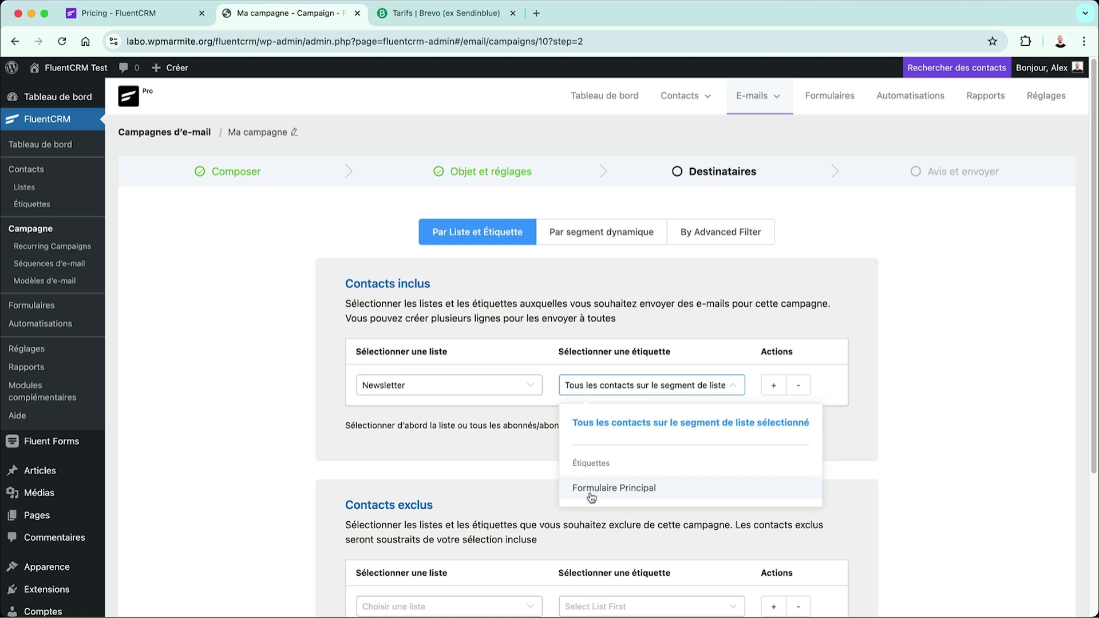
pyautogui.click(493, 444)
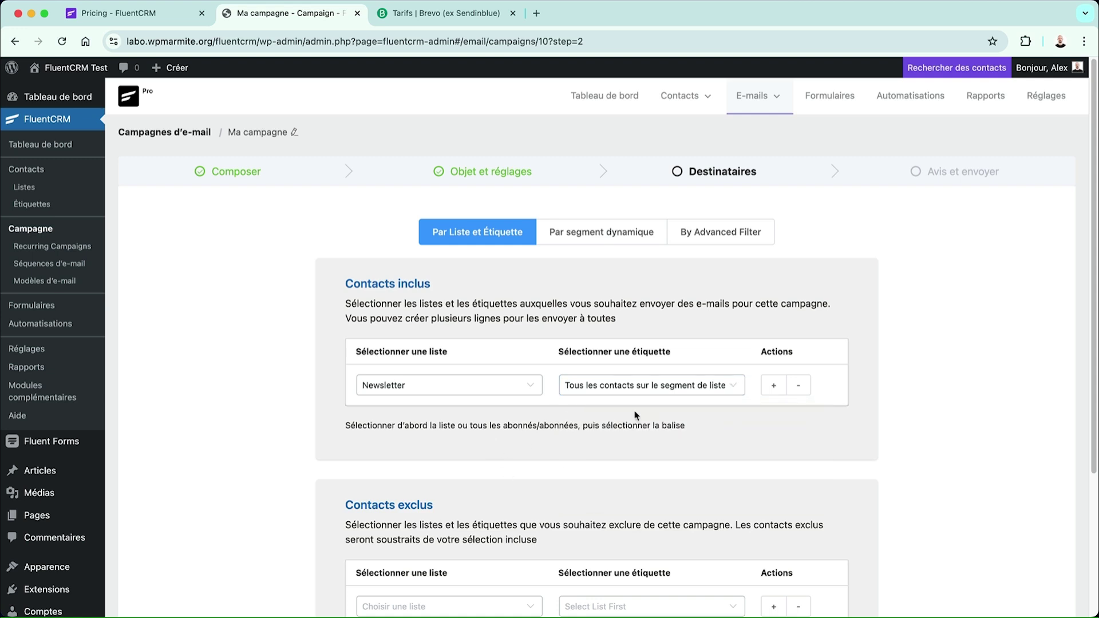
# - Try a second included-contacts row, browse its list and tag choices, and remove the row
pyautogui.click(773, 385)
pyautogui.click(492, 428)
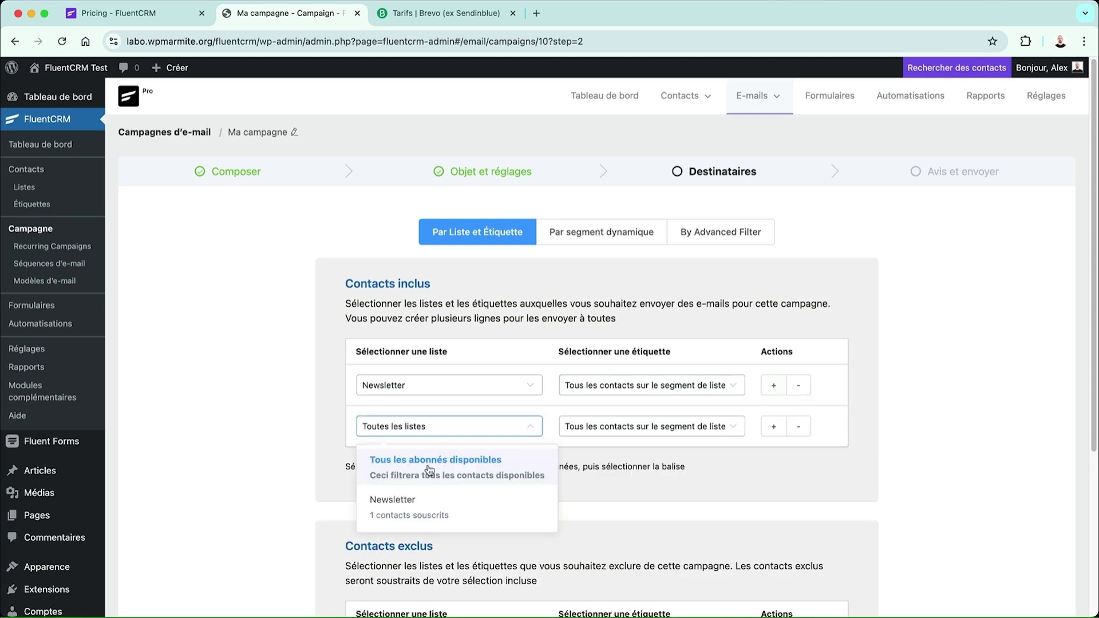
pyautogui.click(651, 430)
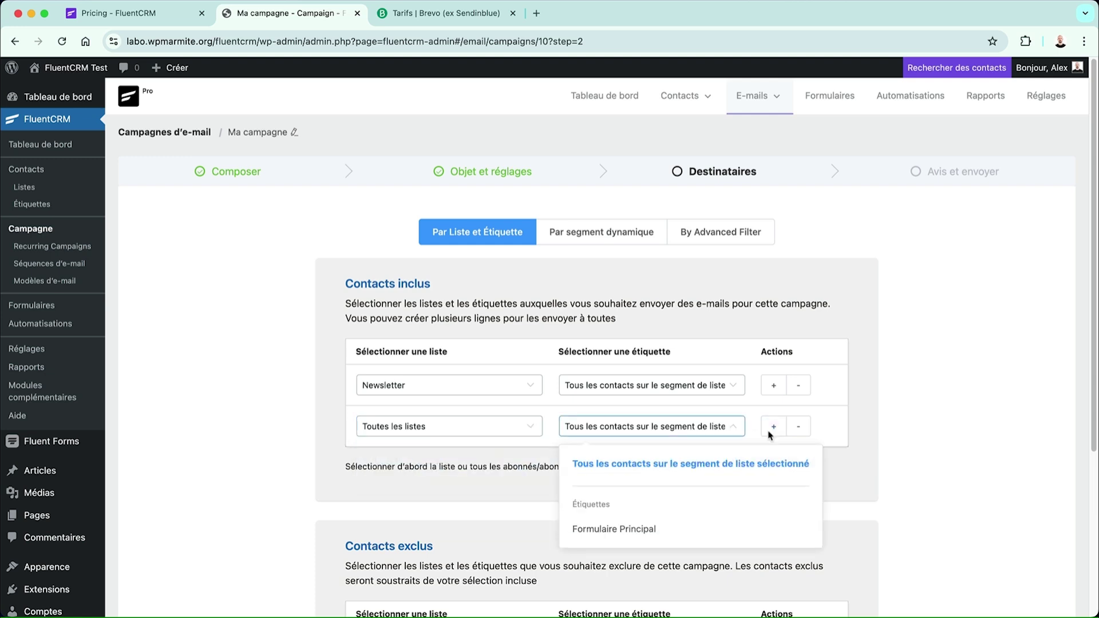
pyautogui.click(800, 428)
pyautogui.scroll(-3, 557, 427)
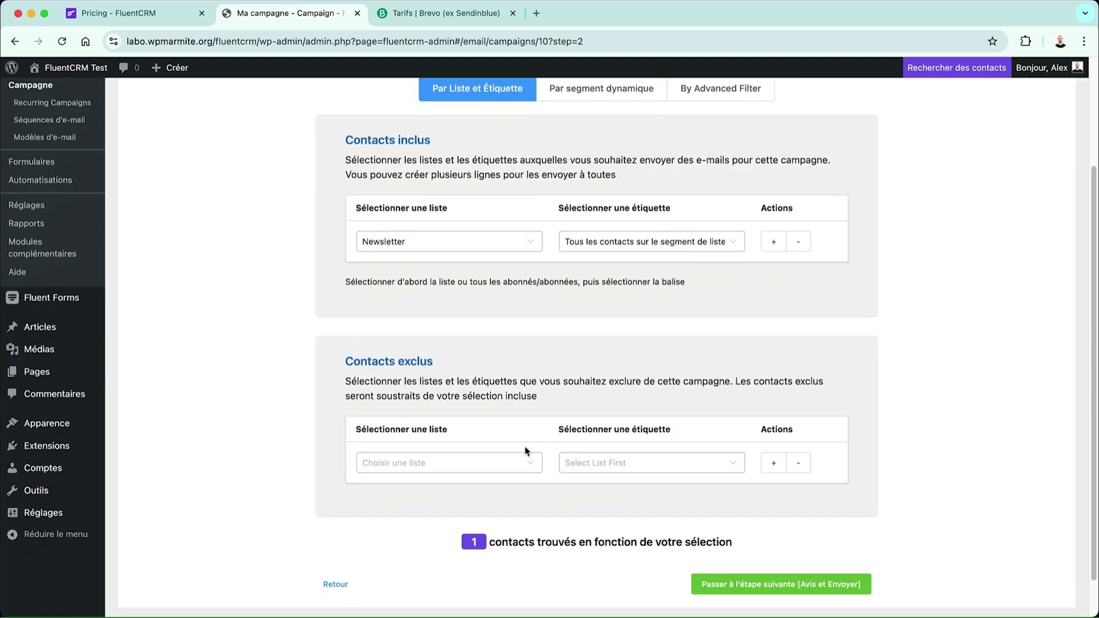
# - View the list choices available for excluding contacts from the campaign, without selecting any
pyautogui.click(456, 468)
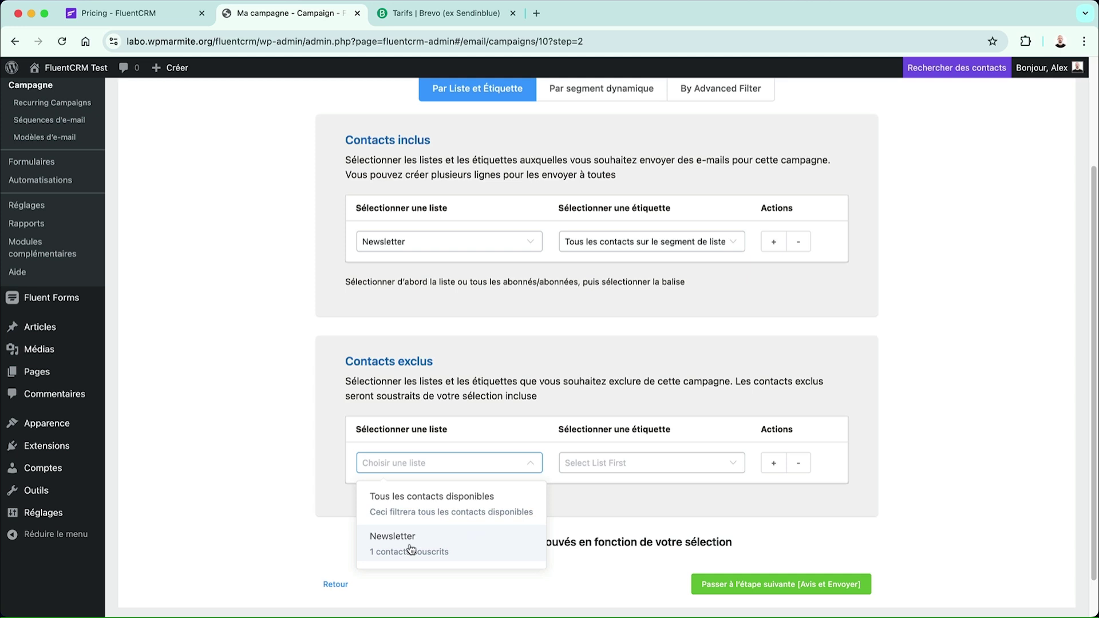
pyautogui.click(306, 481)
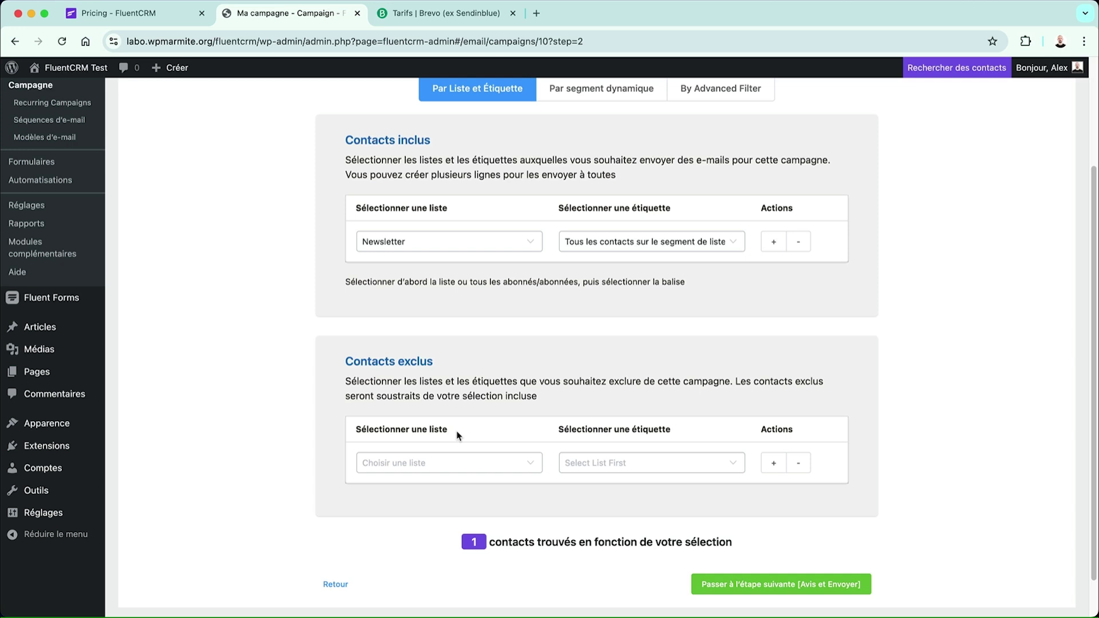
pyautogui.click(441, 466)
pyautogui.click(324, 492)
# - Proceed to the campaign's review and send stage and look over the subject, e-mail body and footer placeholders
pyautogui.scroll(-2, 603, 507)
pyautogui.click(761, 533)
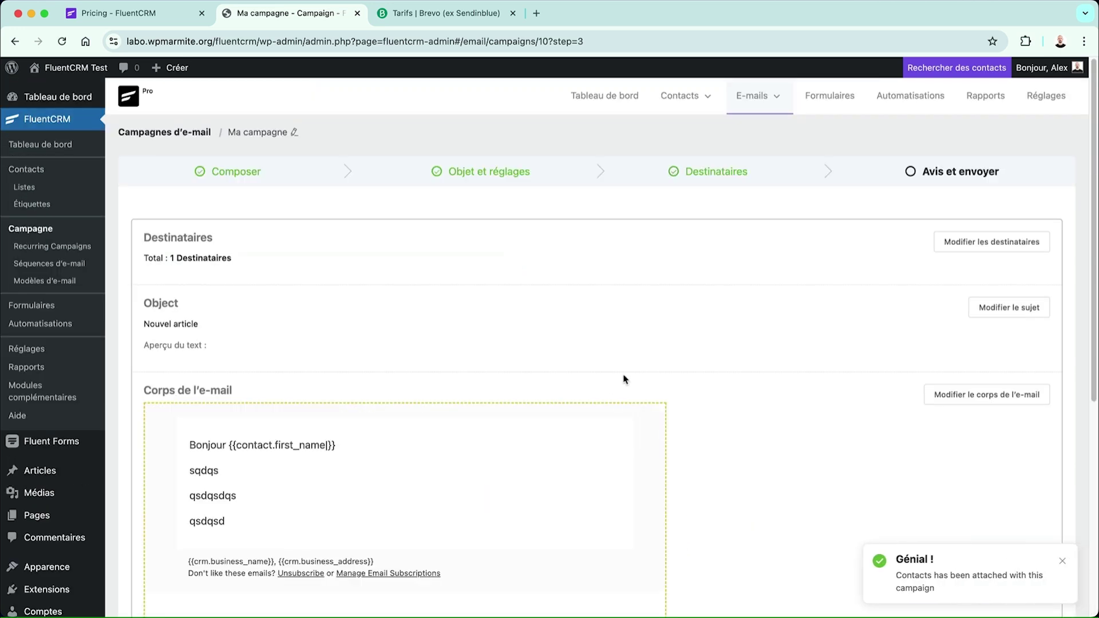
pyautogui.scroll(-5, 448, 293)
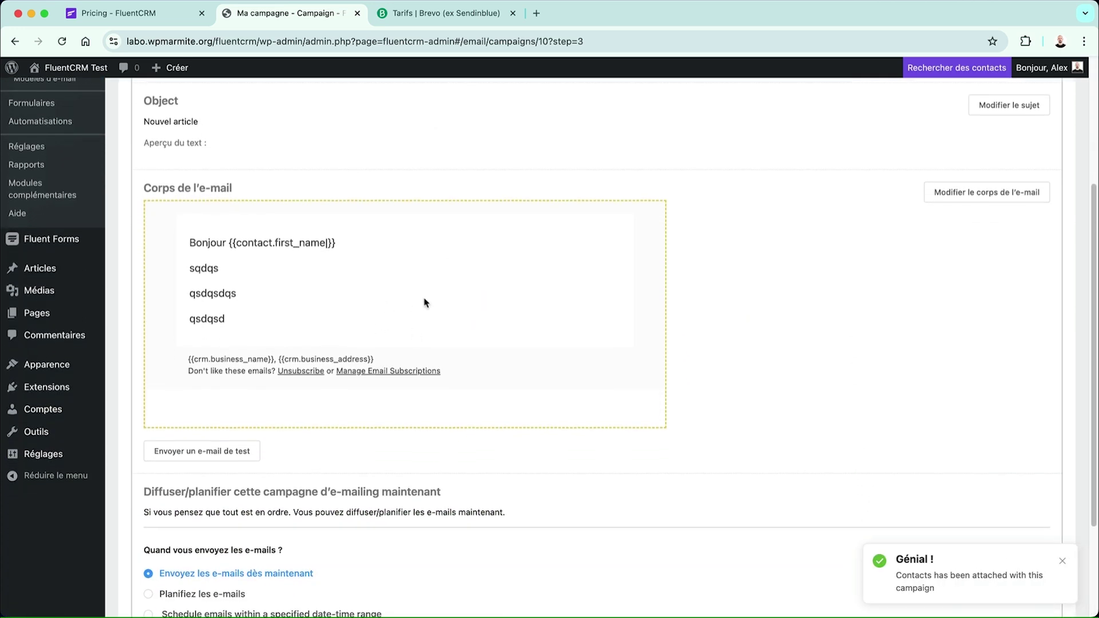
pyautogui.moveTo(201, 359); pyautogui.dragTo(246, 373)
pyautogui.click(240, 373)
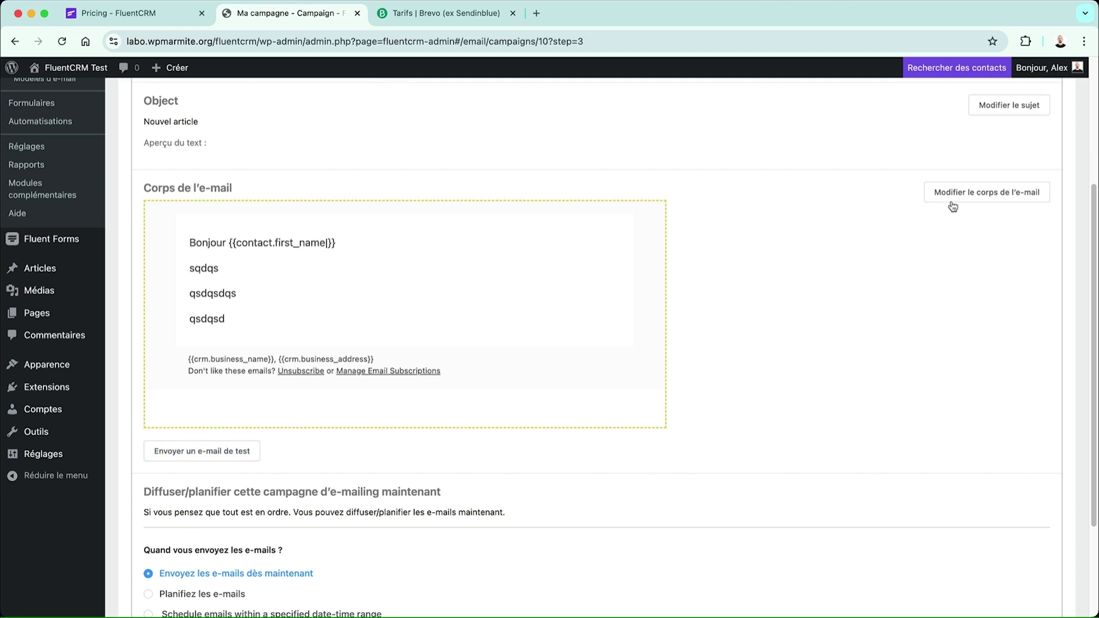
# - Choose to schedule the campaign's e-mails and view the date and time picker without setting a date
pyautogui.scroll(-3, 728, 350)
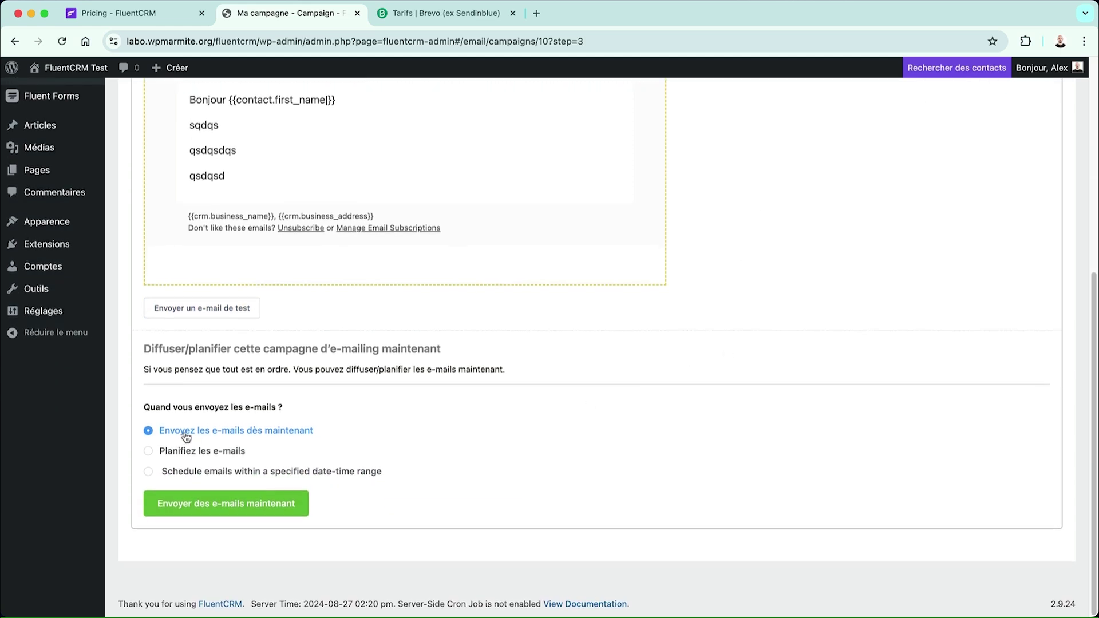
pyautogui.click(149, 451)
pyautogui.click(664, 437)
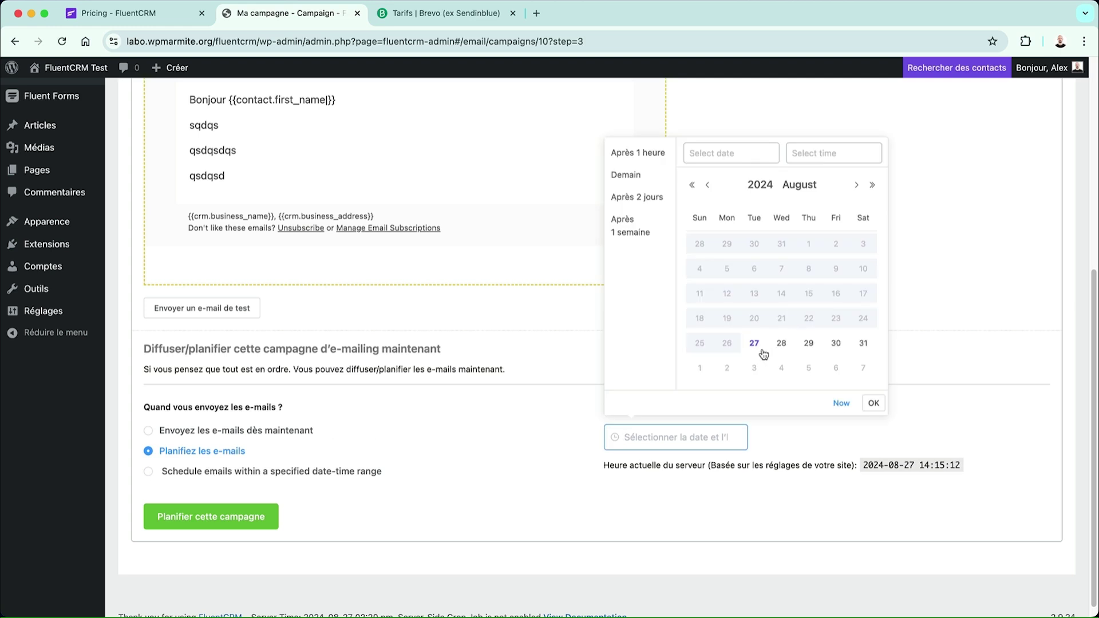
pyautogui.click(858, 186)
pyautogui.click(490, 352)
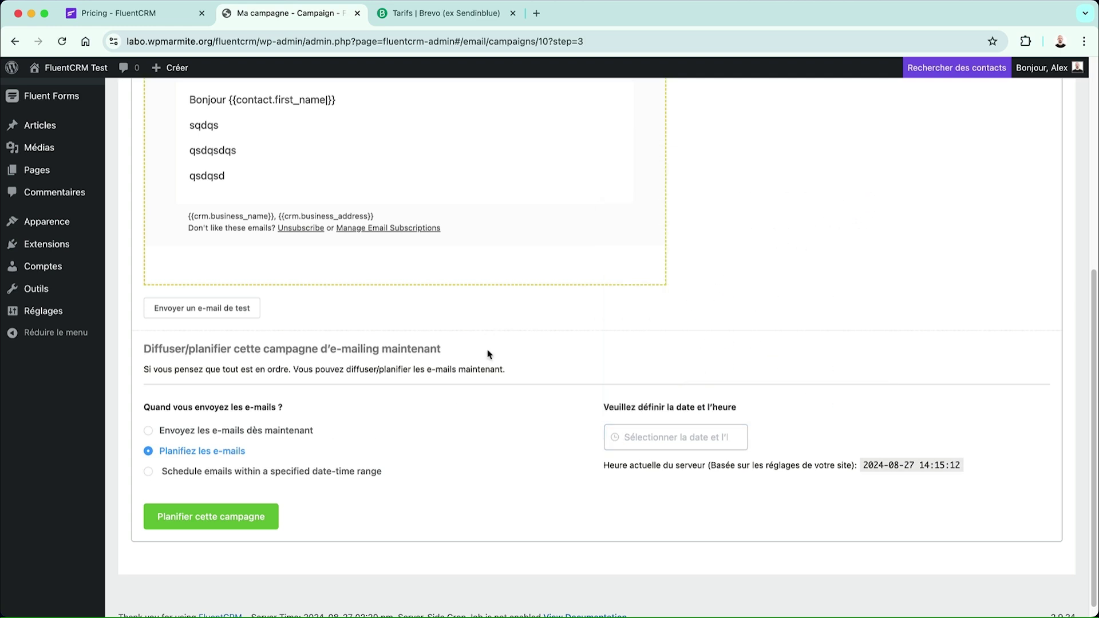
# - Try scheduling the e-mails within a specified date-time range, view its calendar, and switch back to single-date scheduling
pyautogui.click(198, 479)
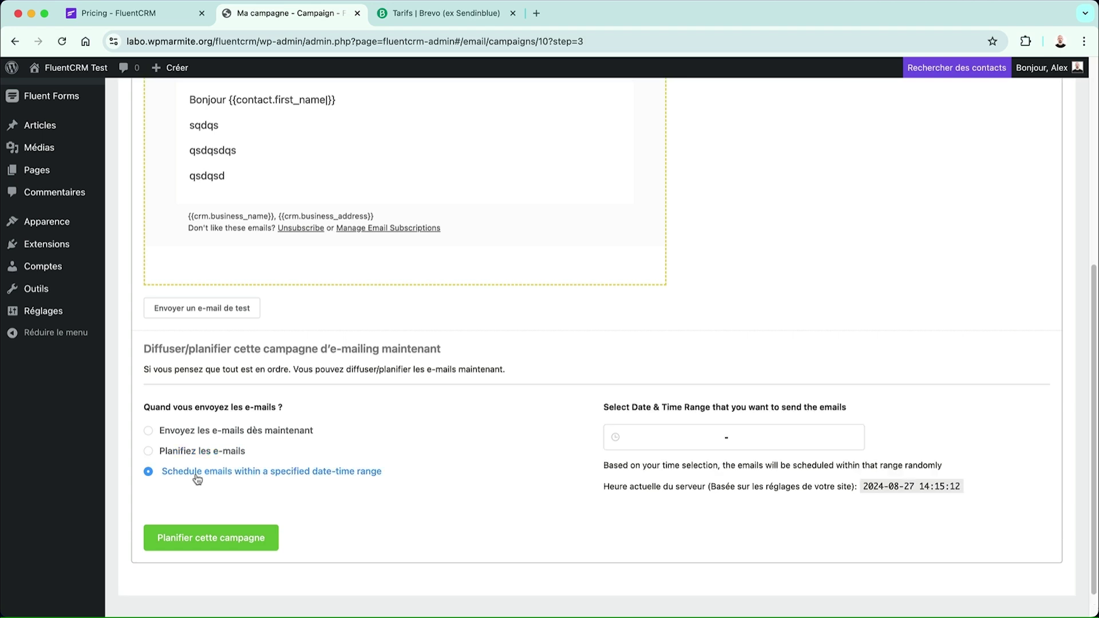
pyautogui.click(682, 438)
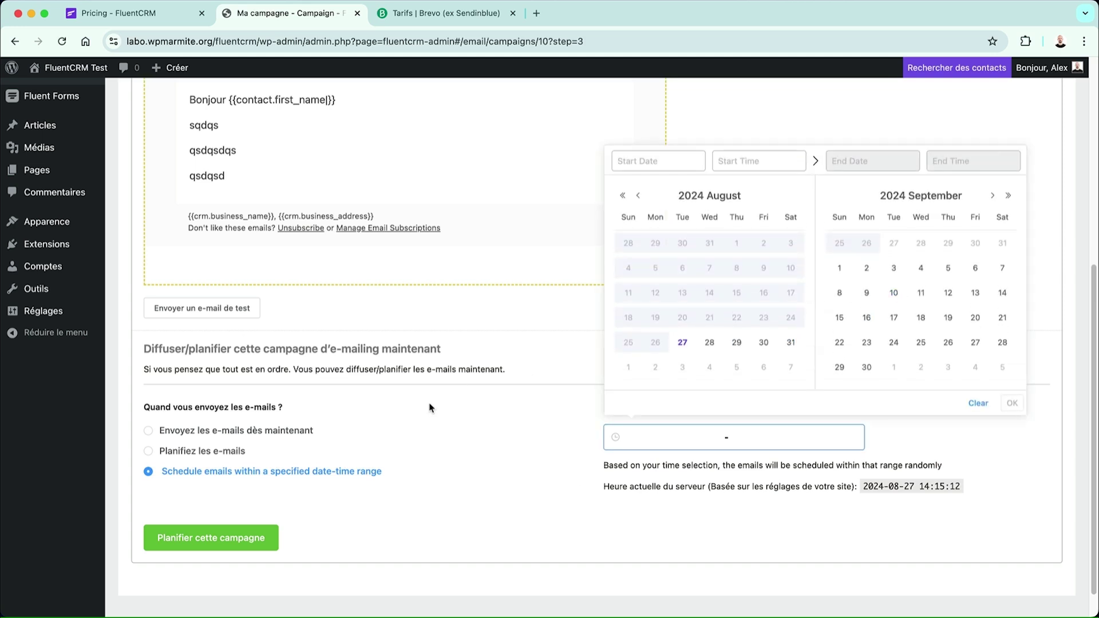
pyautogui.click(362, 446)
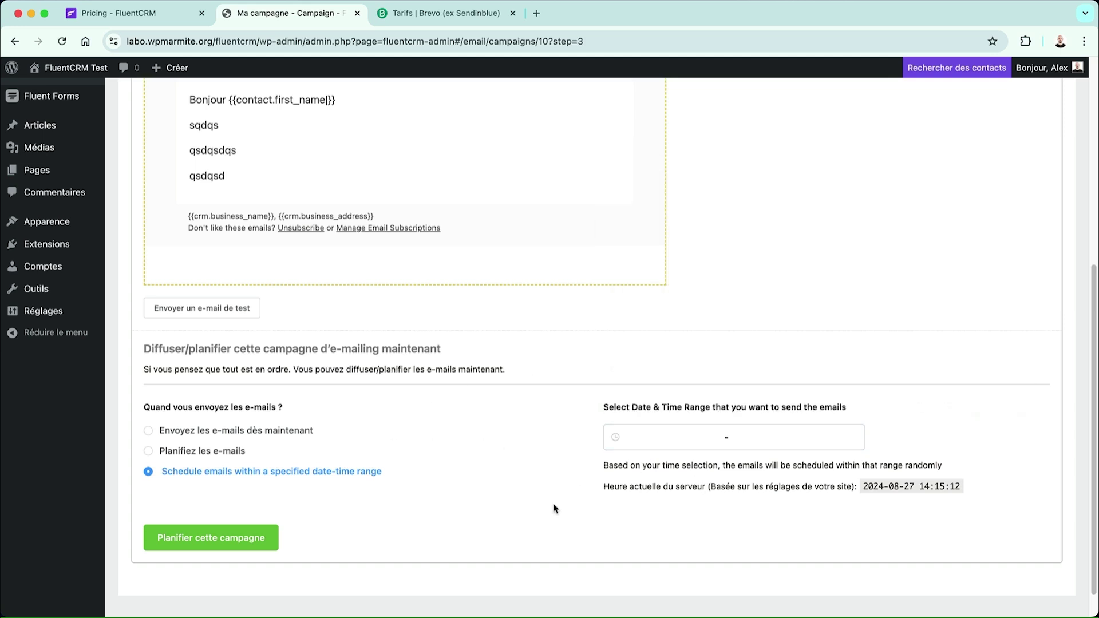
pyautogui.click(180, 454)
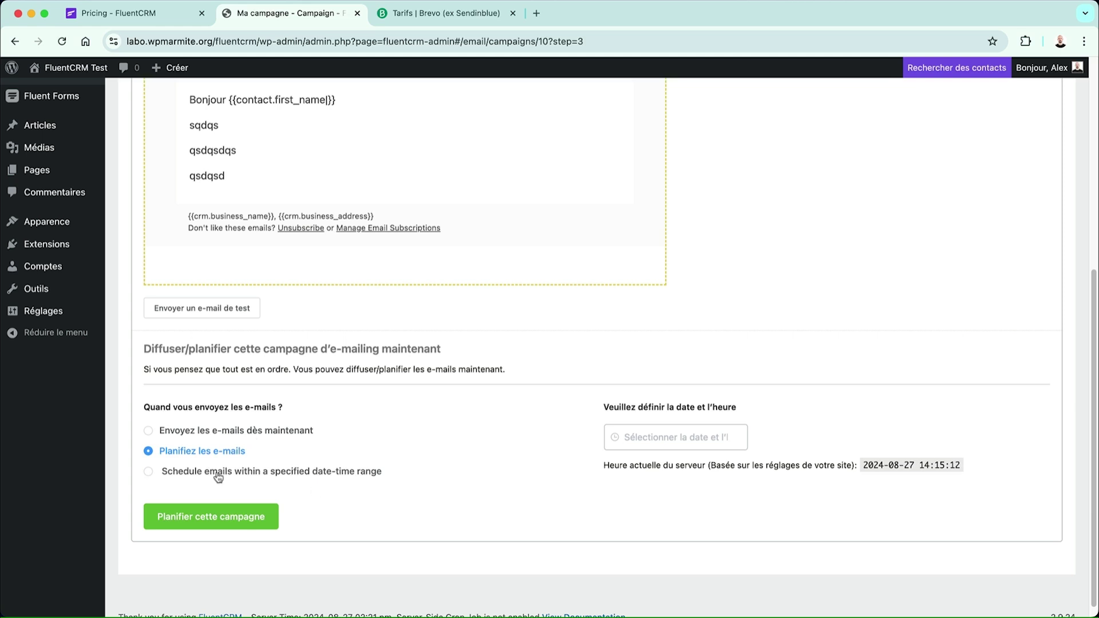
# - Start a new recurring e-mail campaign, set its weekly sending day to Every Tuesday, and view the schedule times
pyautogui.scroll(6, 218, 477)
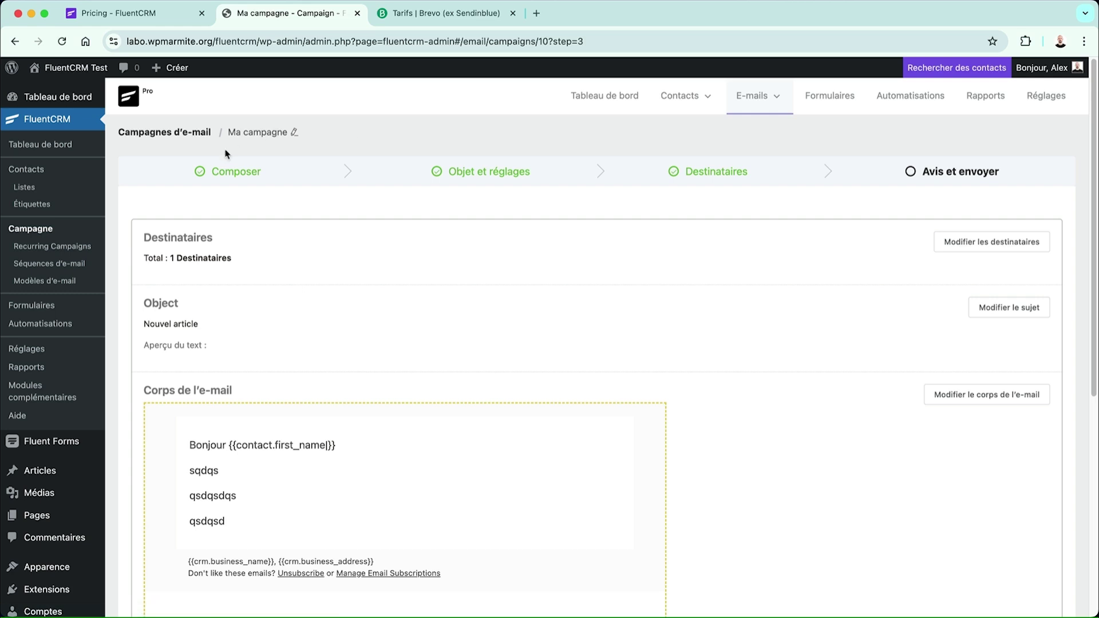
pyautogui.click(31, 250)
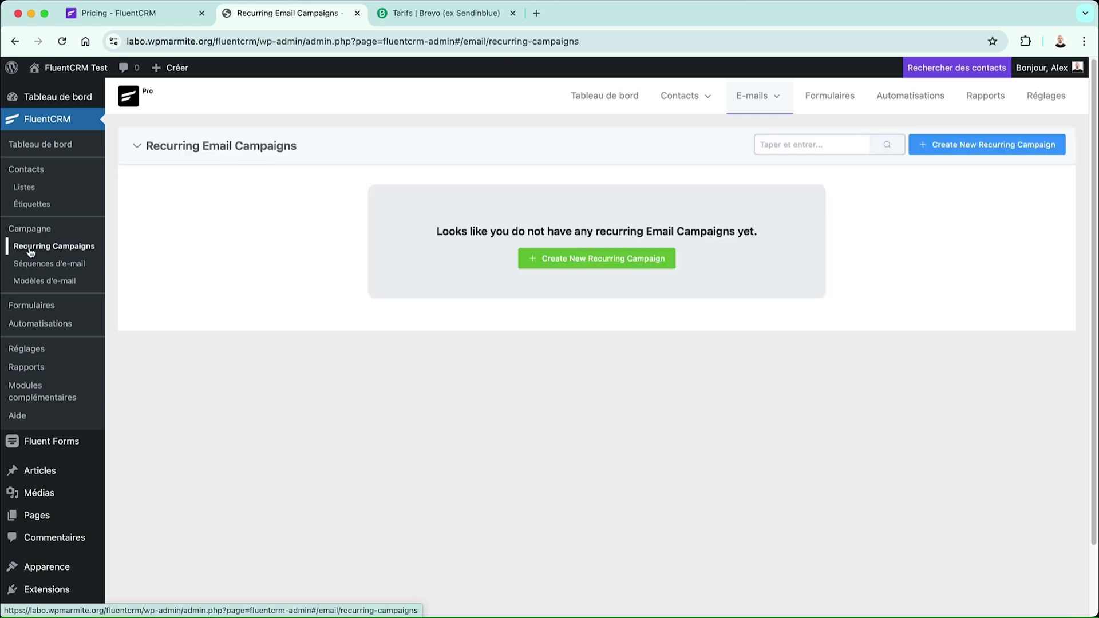
pyautogui.click(567, 268)
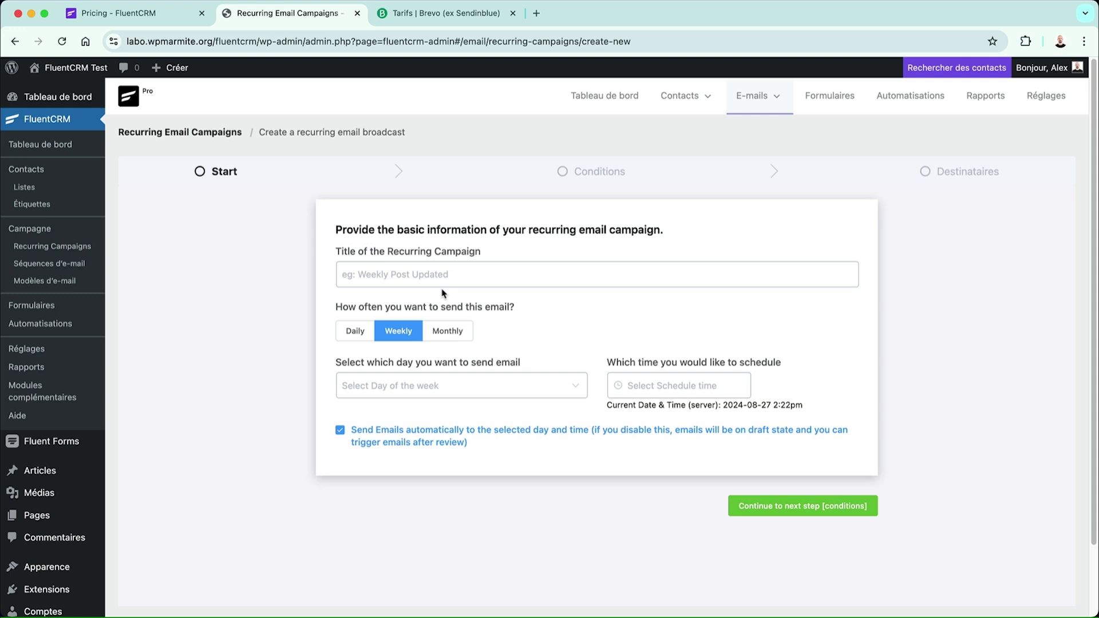
pyautogui.click(394, 396)
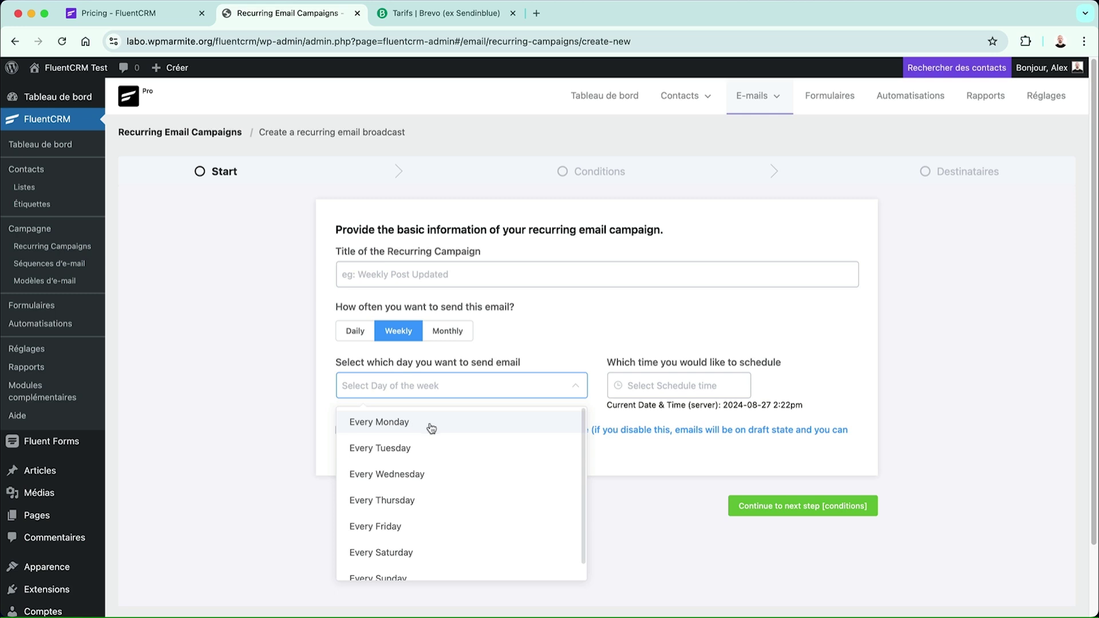
pyautogui.click(422, 449)
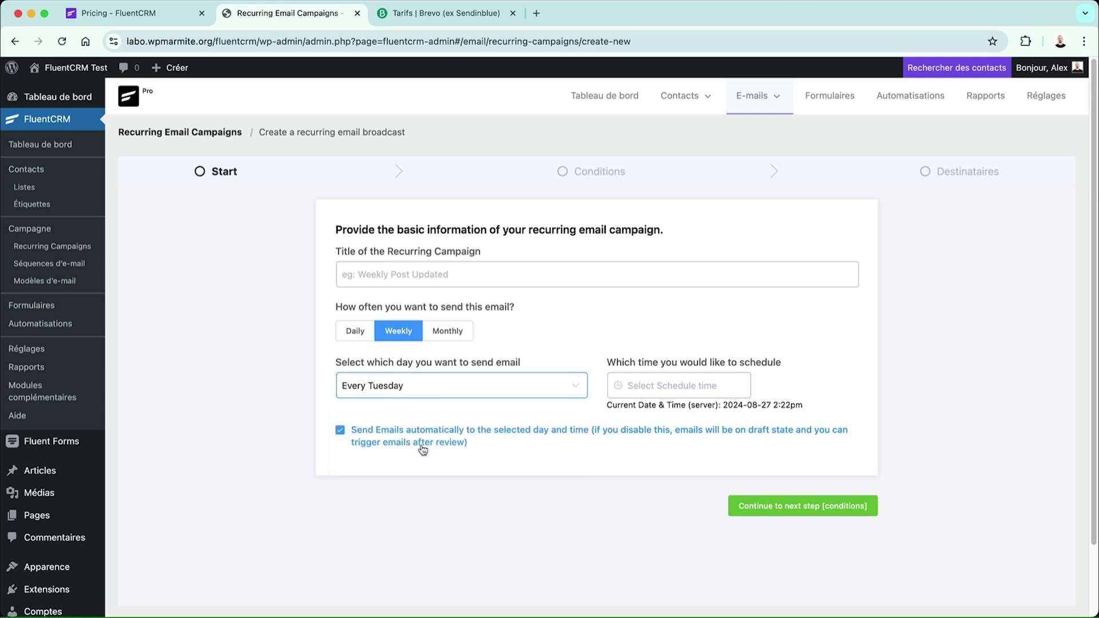
pyautogui.click(650, 389)
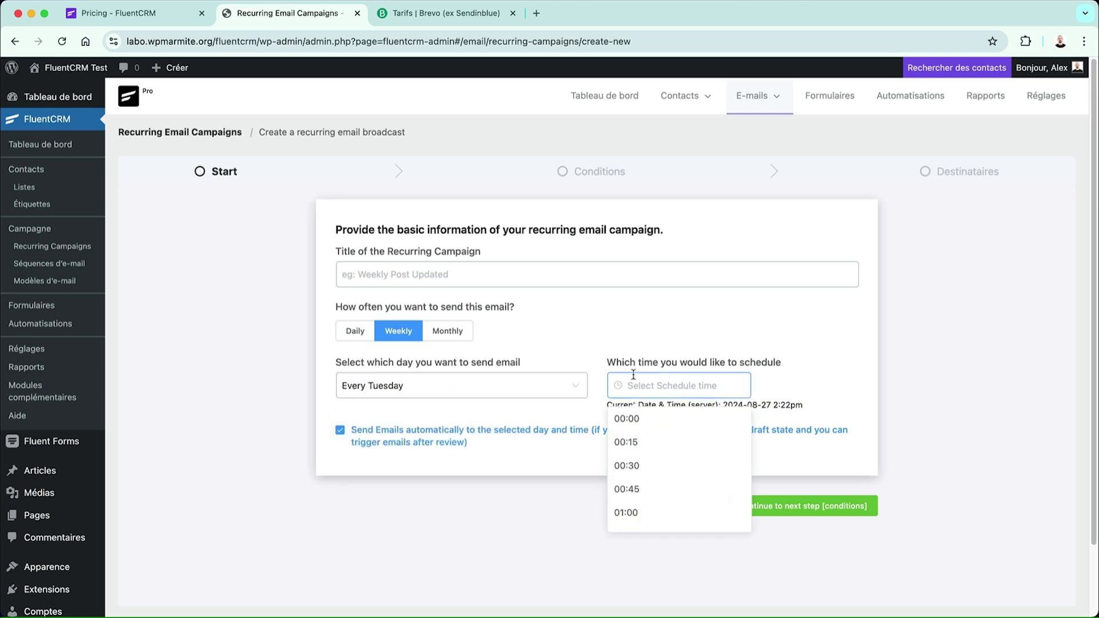
pyautogui.click(635, 345)
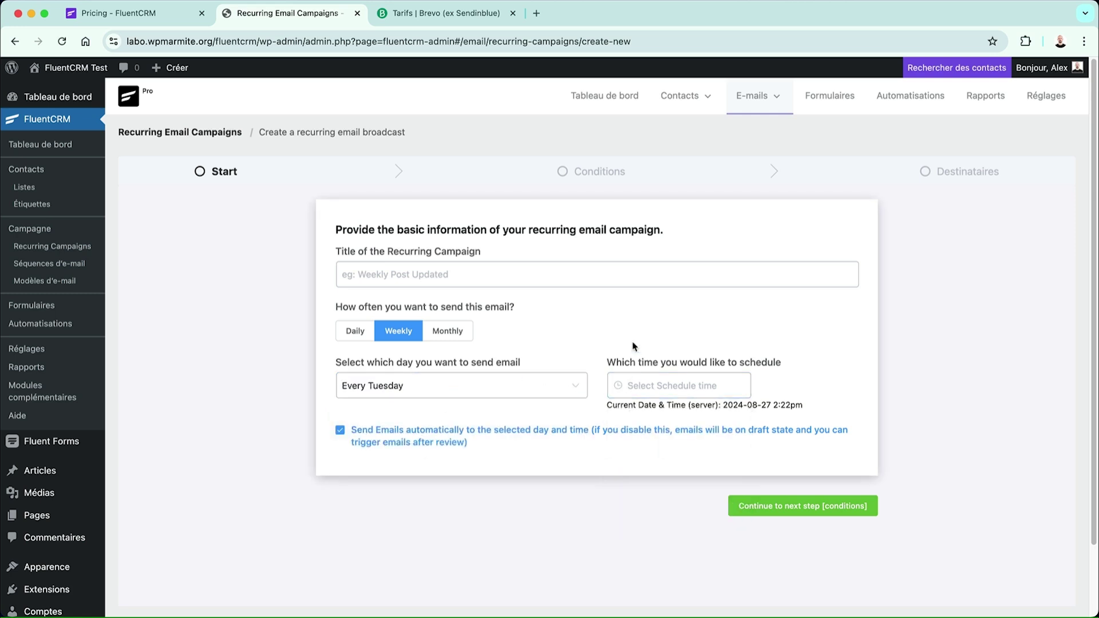
# - Title the recurring campaign "Nouveaux Articles" and set its scheduled time to 09:00
pyautogui.click(400, 276)
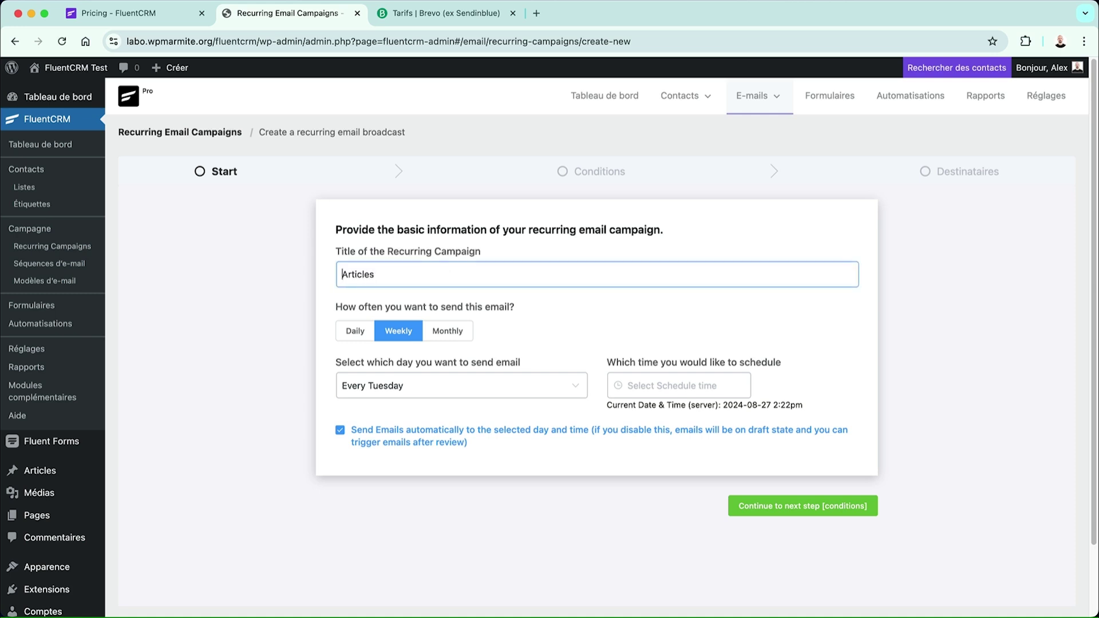
pyautogui.write('Nouveaux')
pyautogui.click(624, 389)
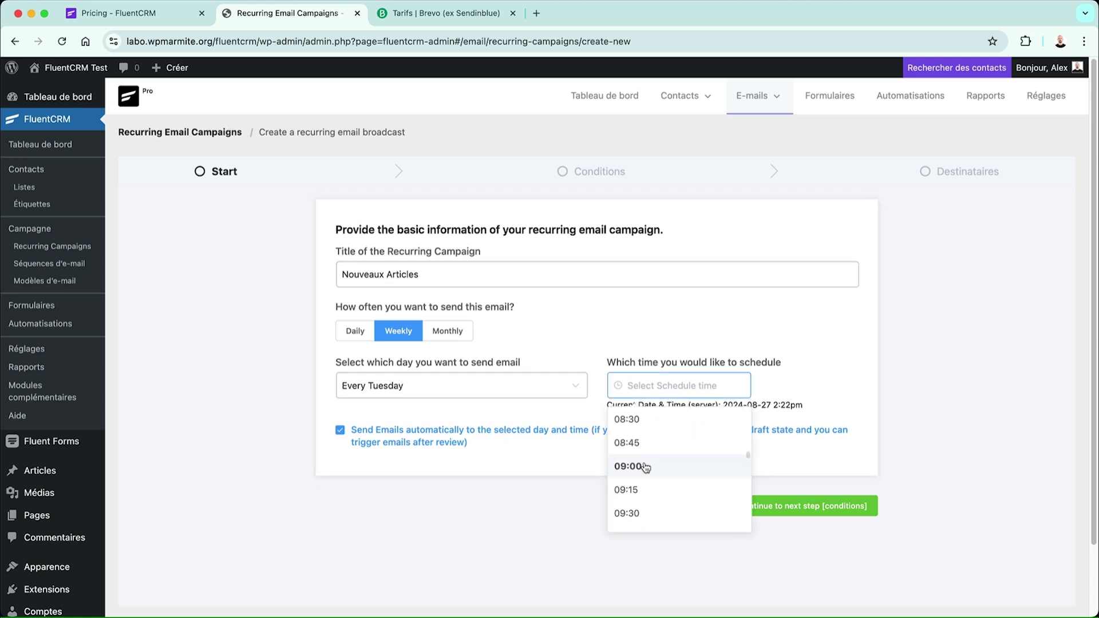
pyautogui.click(643, 474)
# - Continue to the recurring campaign's conditions and review the content type and day-count fields, keeping articles published within 7 days
pyautogui.click(744, 505)
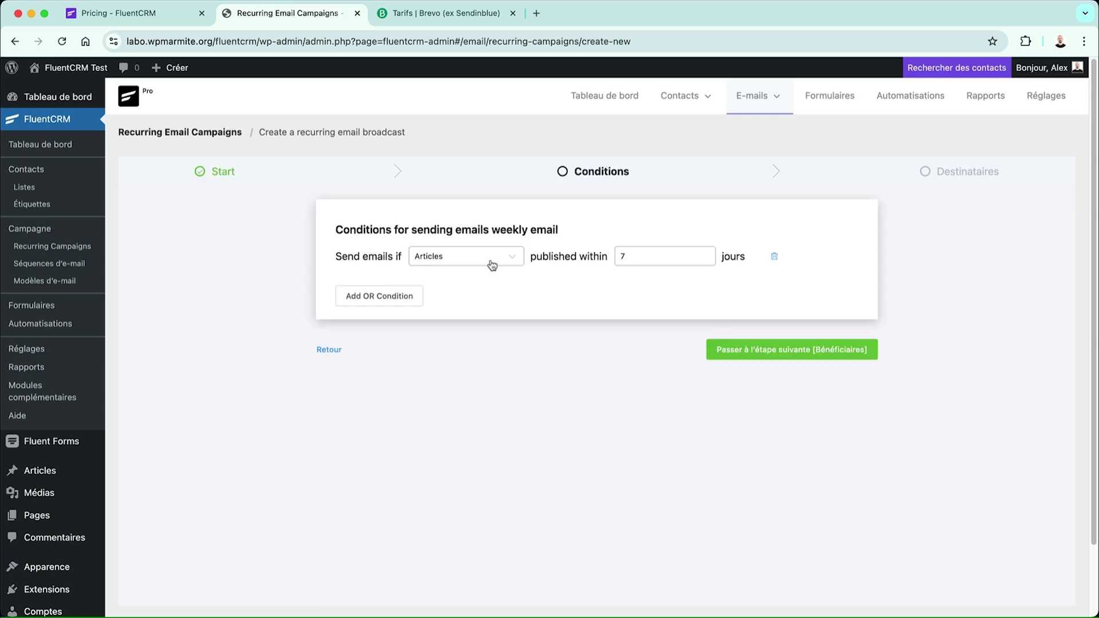
pyautogui.click(492, 264)
pyautogui.click(475, 262)
pyautogui.click(653, 256)
pyautogui.doubleClick(654, 254)
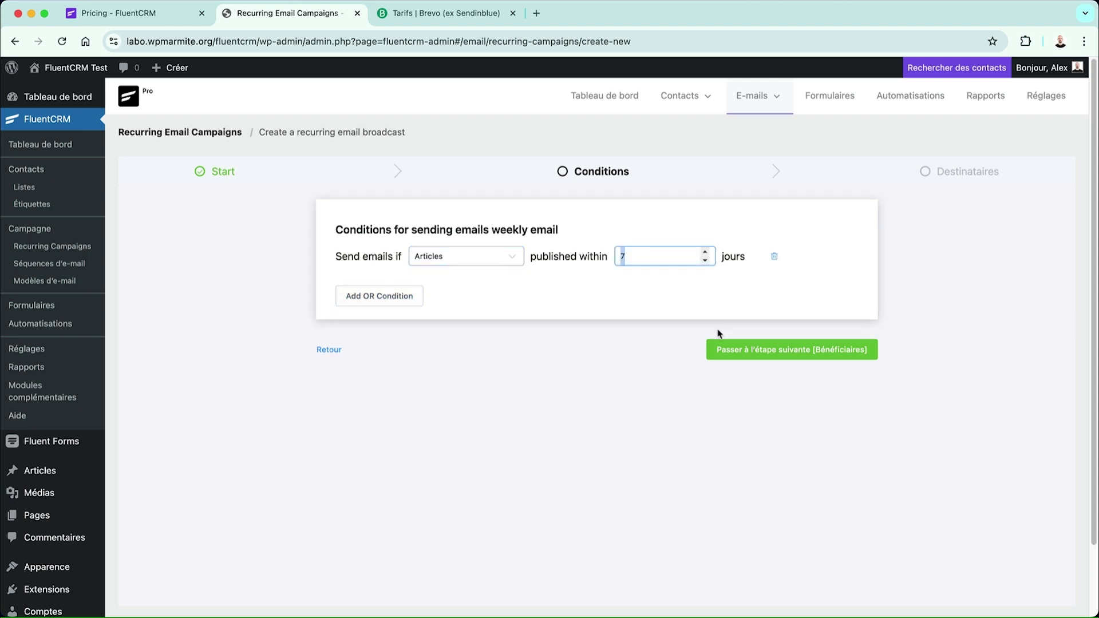
pyautogui.click(479, 258)
pyautogui.click(367, 250)
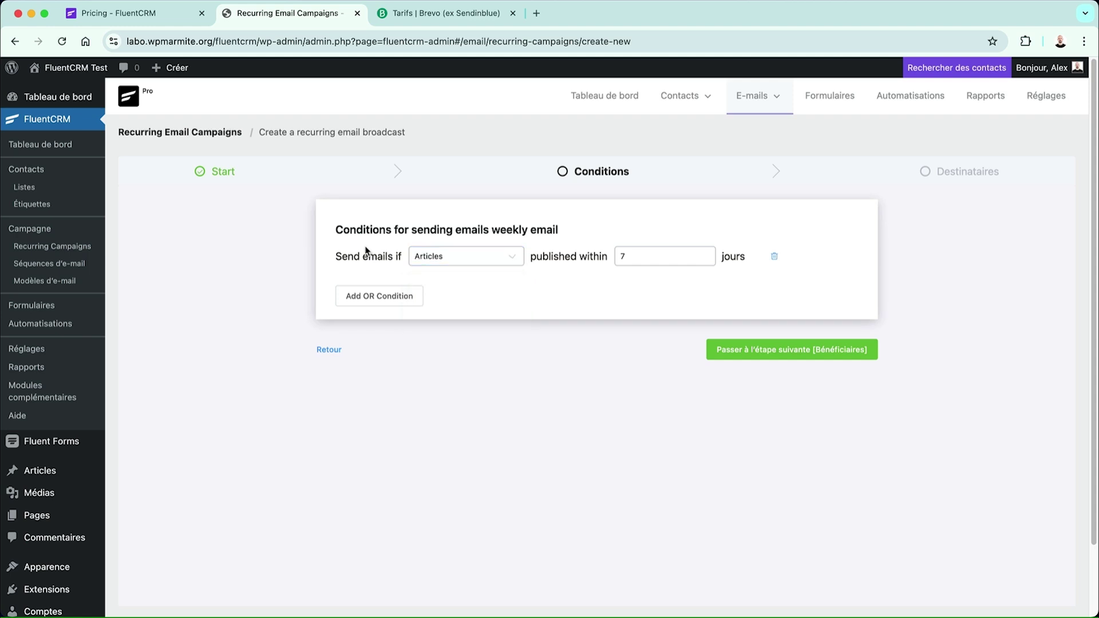
# - Proceed to the recurring campaign's recipients stage and review the included and excluded contacts sections
pyautogui.click(748, 349)
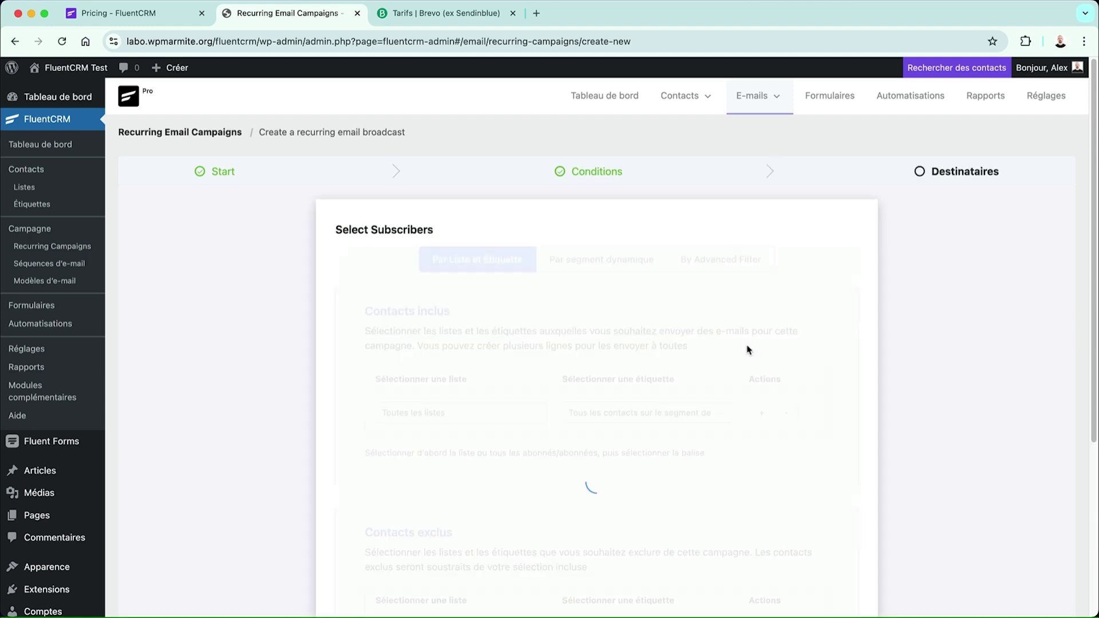
pyautogui.scroll(-2, 428, 245)
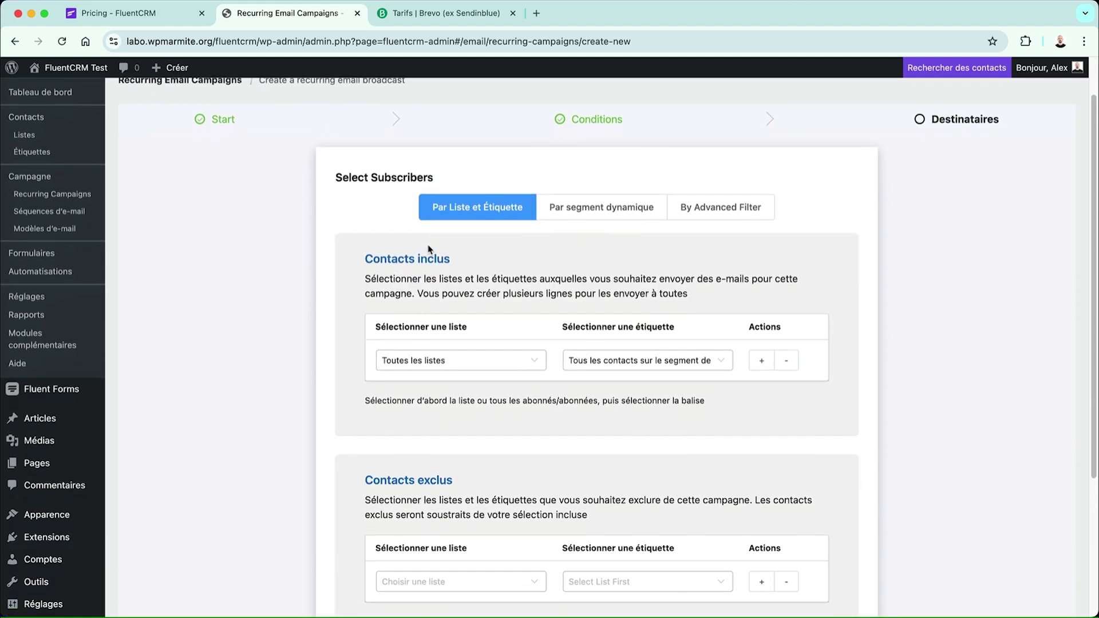
pyautogui.scroll(-5, 451, 348)
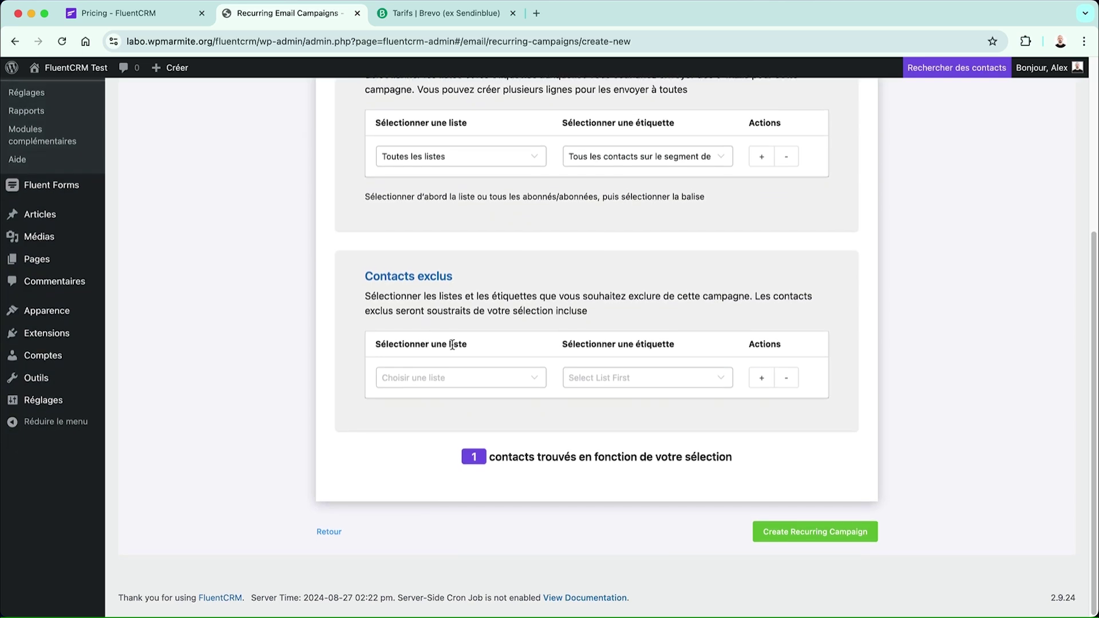
pyautogui.scroll(8, 452, 346)
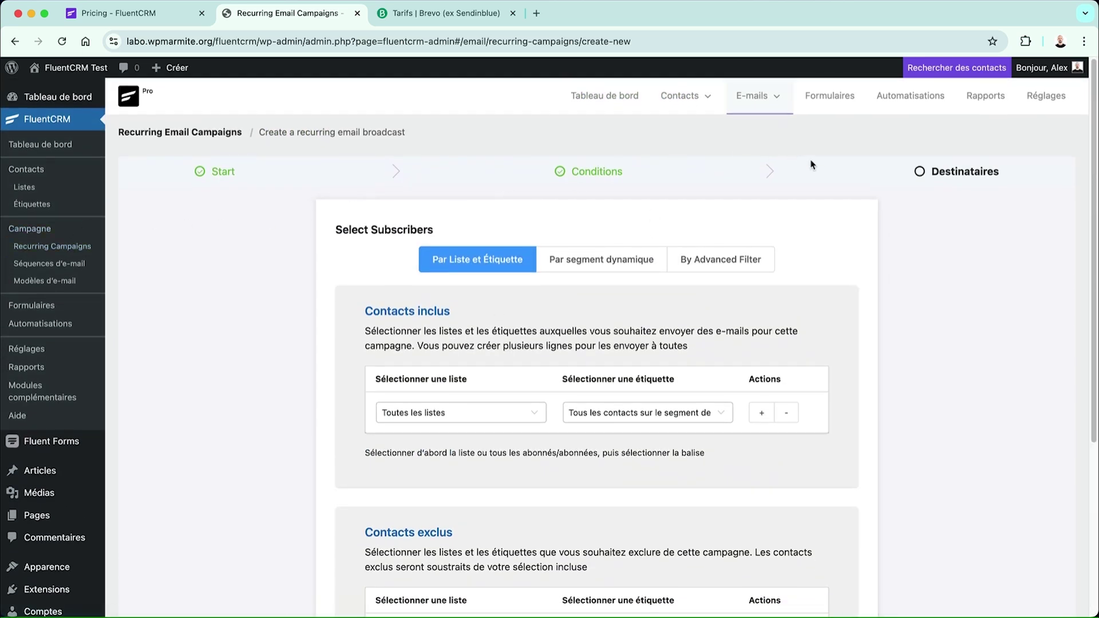
pyautogui.scroll(-5, 812, 167)
pyautogui.scroll(4, 812, 167)
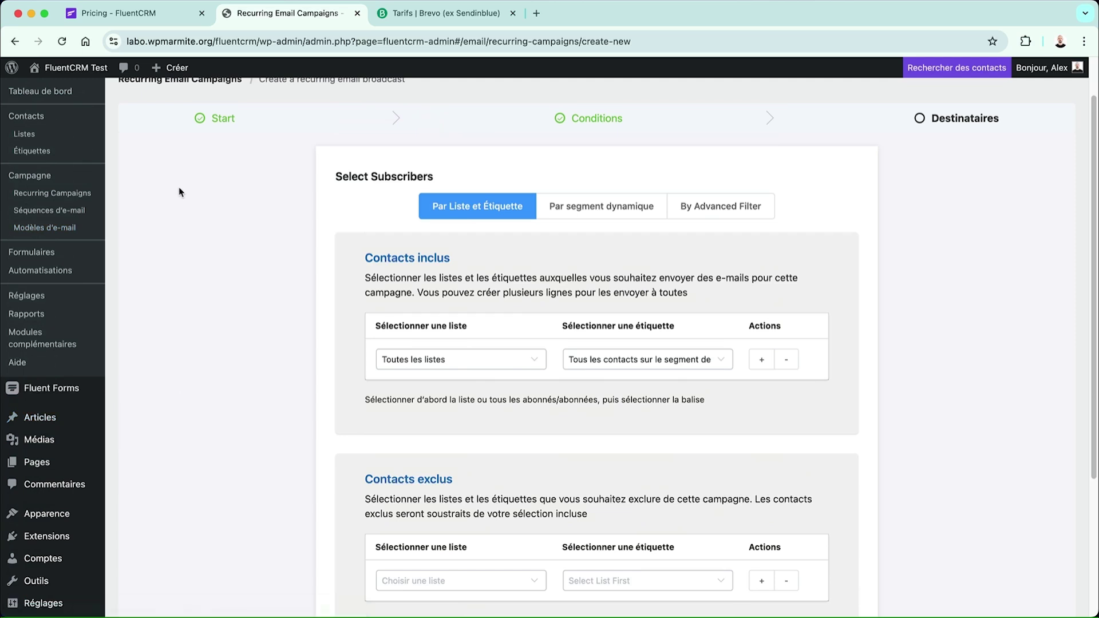
# - Leave the recurring campaign for the e-mail sequences and create a new sequence titled "Sequence"
pyautogui.click(84, 210)
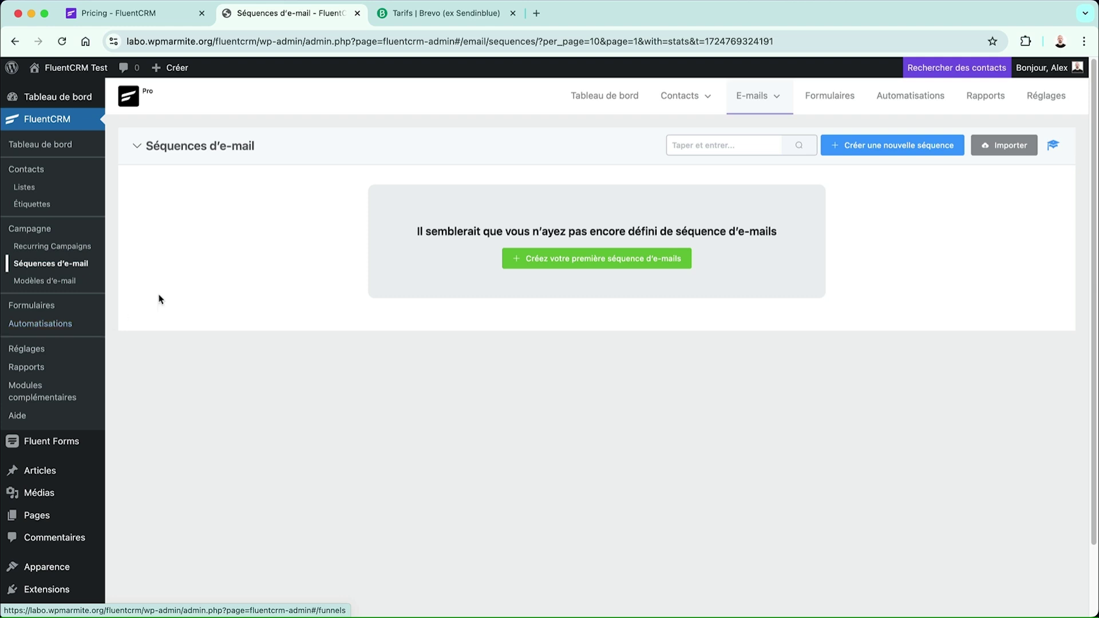
pyautogui.click(551, 268)
pyautogui.click(280, 150)
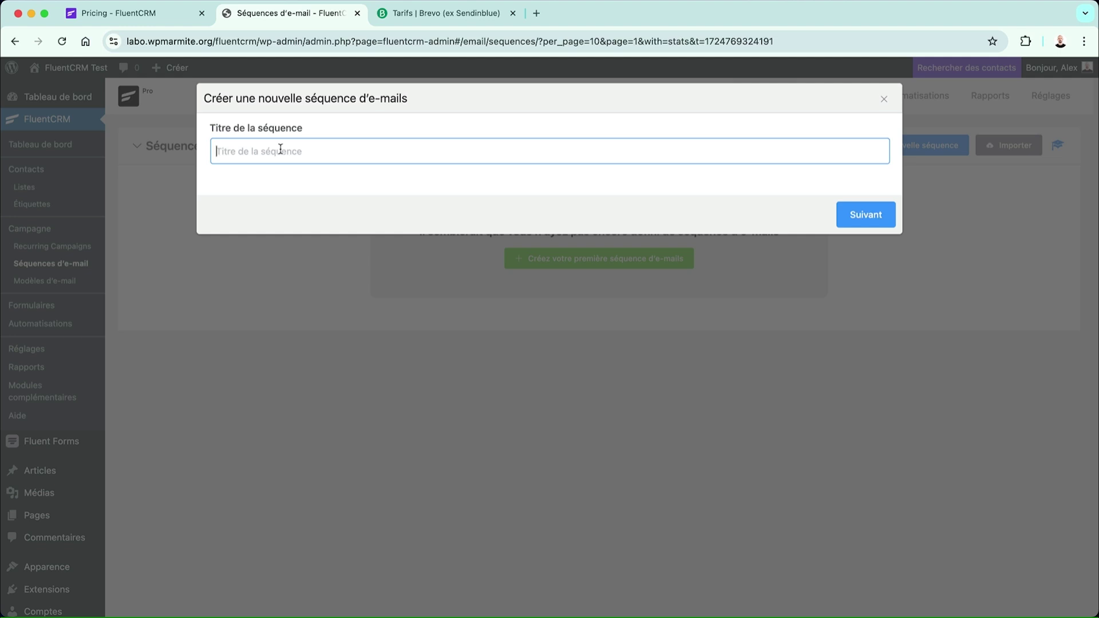
pyautogui.write('Seque')
pyautogui.click(867, 221)
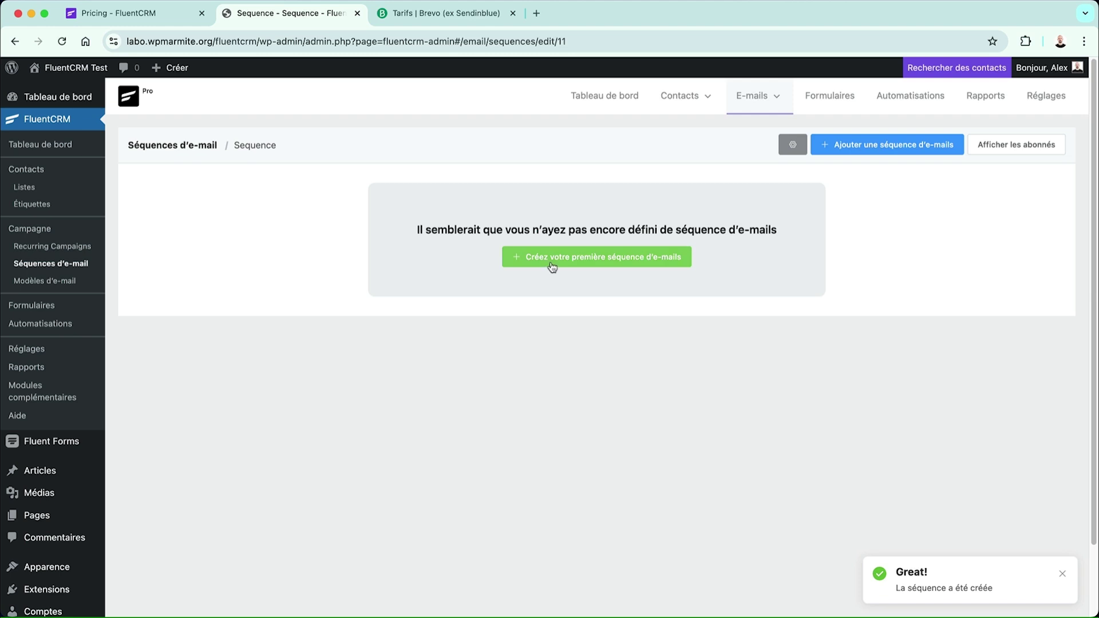
# - Add the first e-mail to the new sequence and set its subject to "X conseils"
pyautogui.click(553, 268)
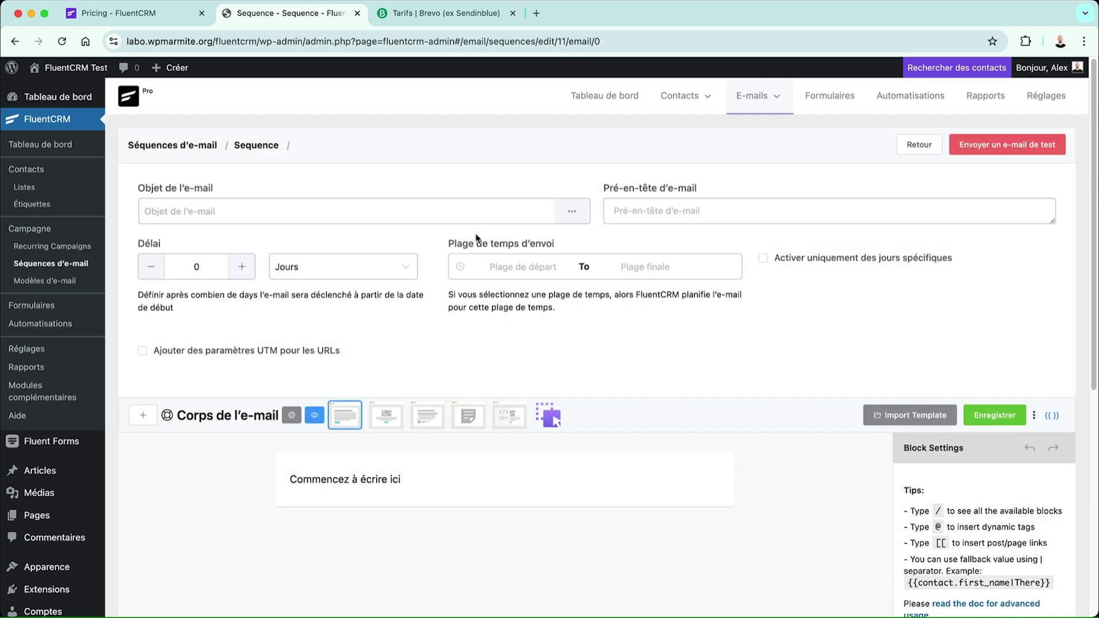
pyautogui.click(356, 216)
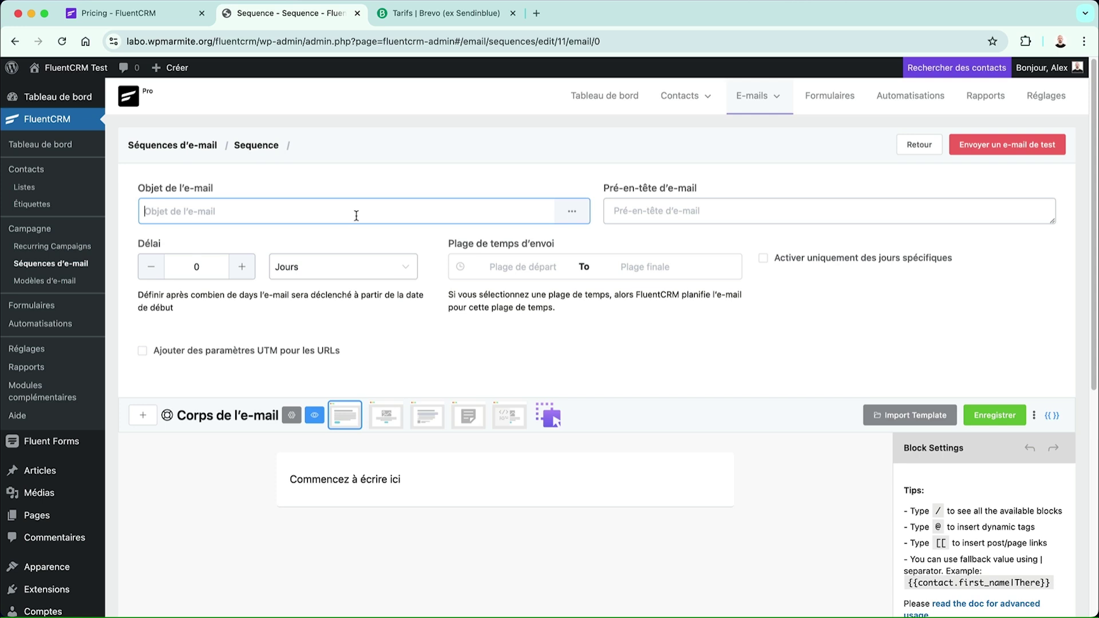
pyautogui.write('Email')
pyautogui.press('BackSpace')
pyautogui.press('BackSpace')
pyautogui.press('BackSpace')
pyautogui.press('BackSpace')
pyautogui.press('BackSpace')
pyautogui.write('X conseils')
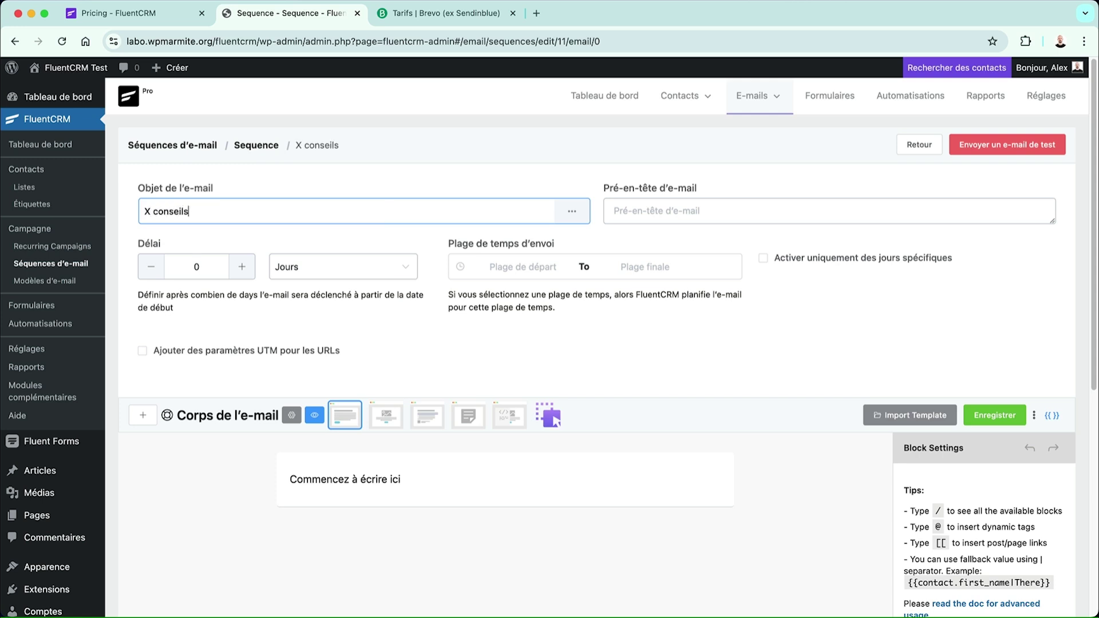
# - Complete the first e-mail's subject as "X conseils pour....", with a 1-day delay and a sending window from 16:36 to 17:36
pyautogui.write(' pour....')
pyautogui.click(252, 275)
pyautogui.click(504, 268)
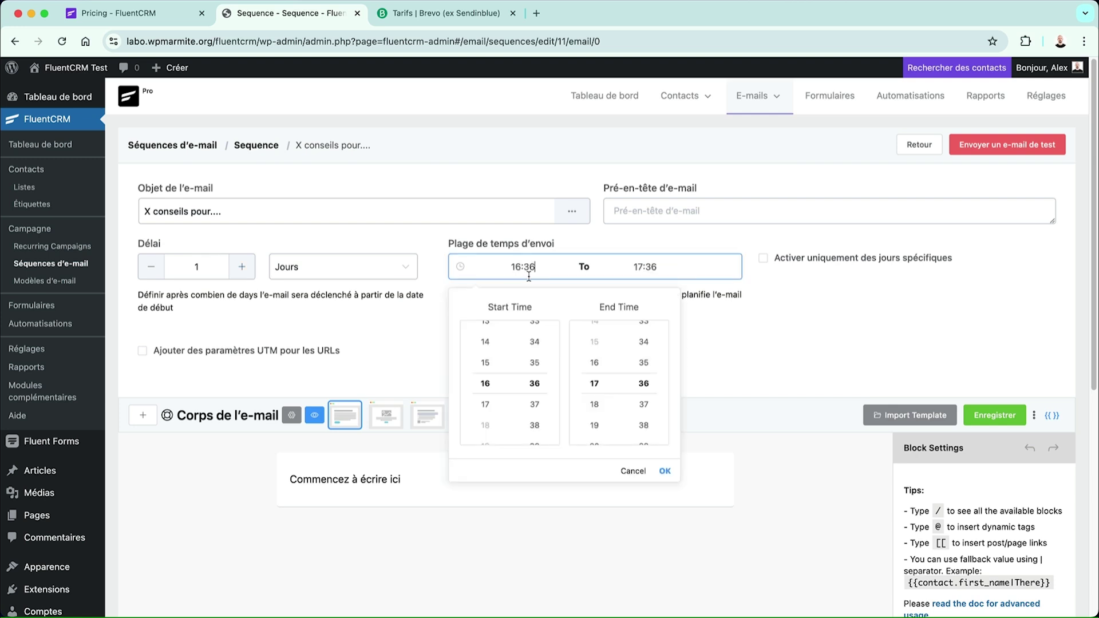
pyautogui.click(437, 331)
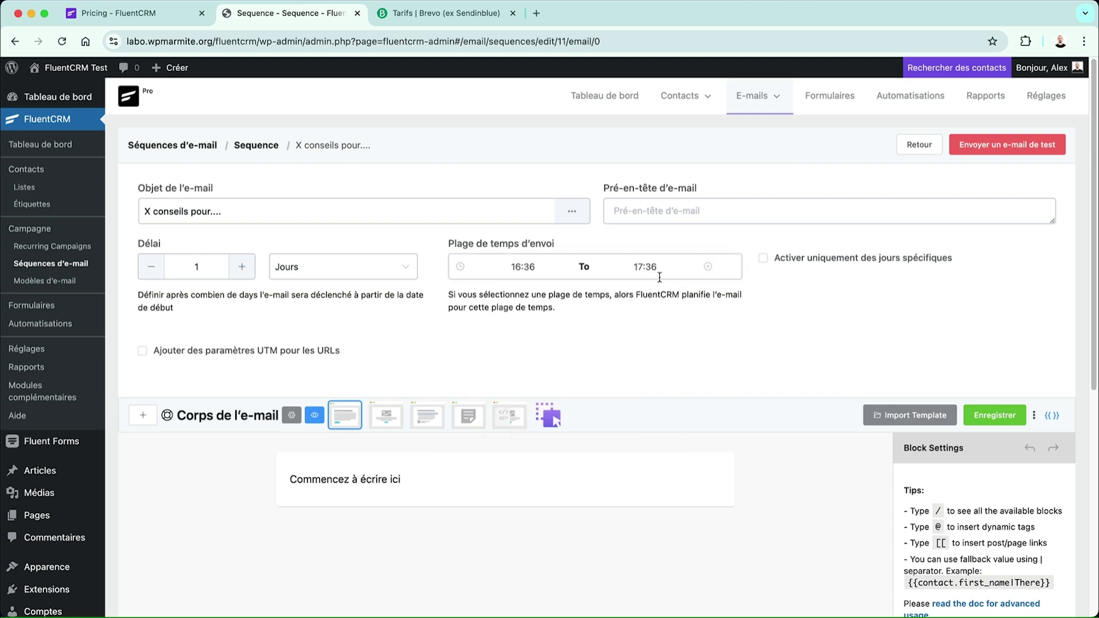
# - Restrict the e-mail's sending to specific days, allowing Monday through Friday only
pyautogui.click(820, 260)
pyautogui.click(820, 260)
pyautogui.click(820, 260)
pyautogui.click(925, 331)
pyautogui.click(859, 327)
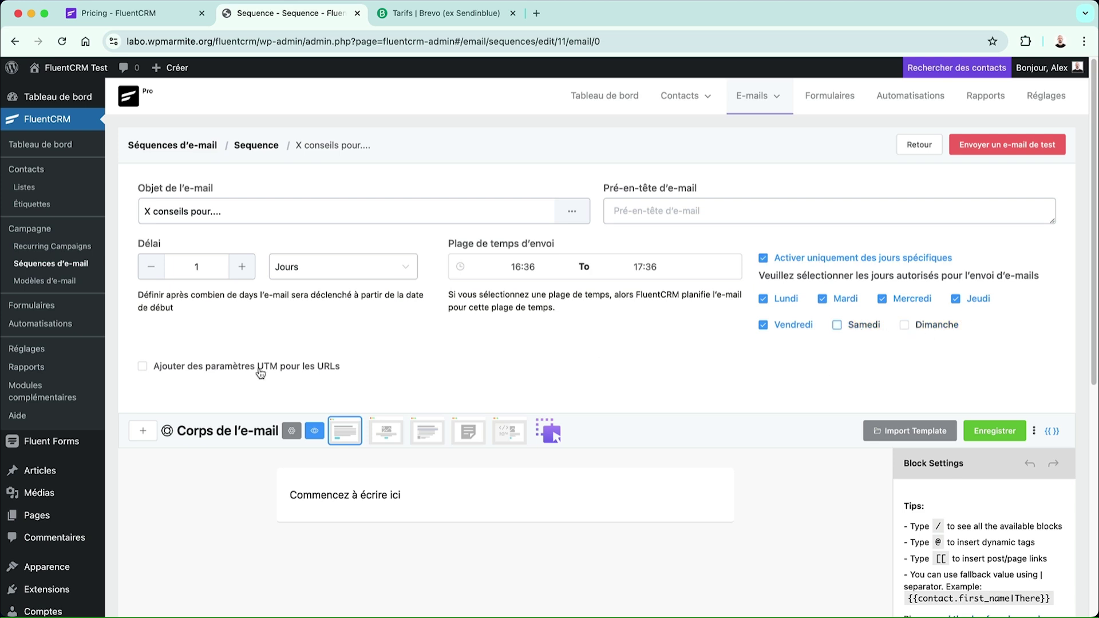
# - Add the sample paragraphs "sqdqsd" and "dqs" to the first e-mail's body and save the e-mail
pyautogui.scroll(-3, 341, 368)
pyautogui.click(406, 352)
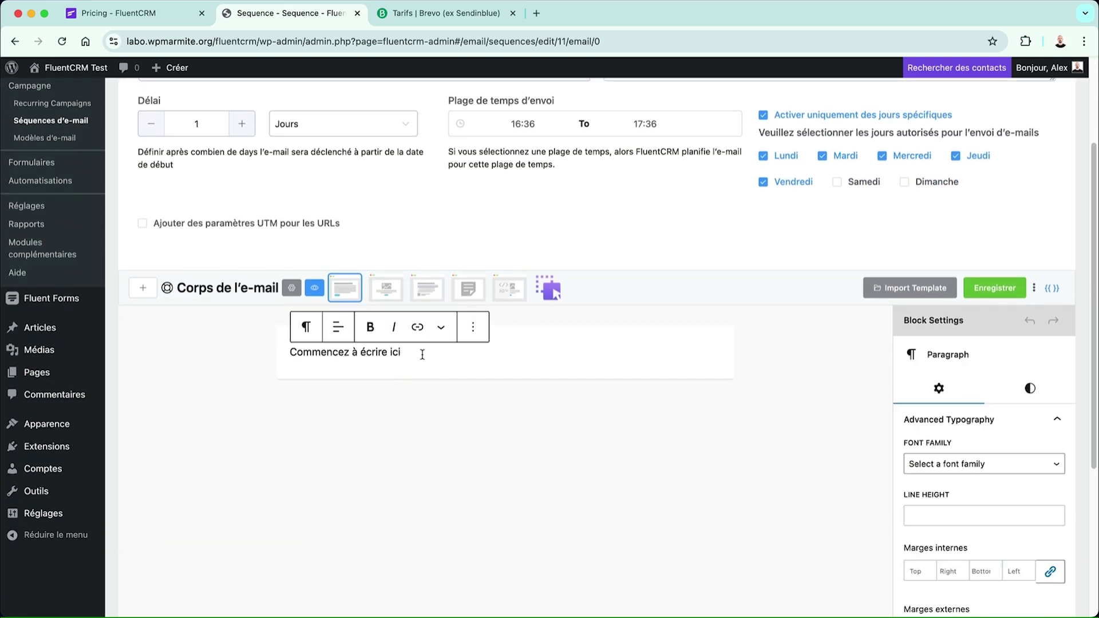
pyautogui.press('Return')
pyautogui.press('Return')
pyautogui.write('sqdqsd')
pyautogui.press('Return')
pyautogui.write('dqs')
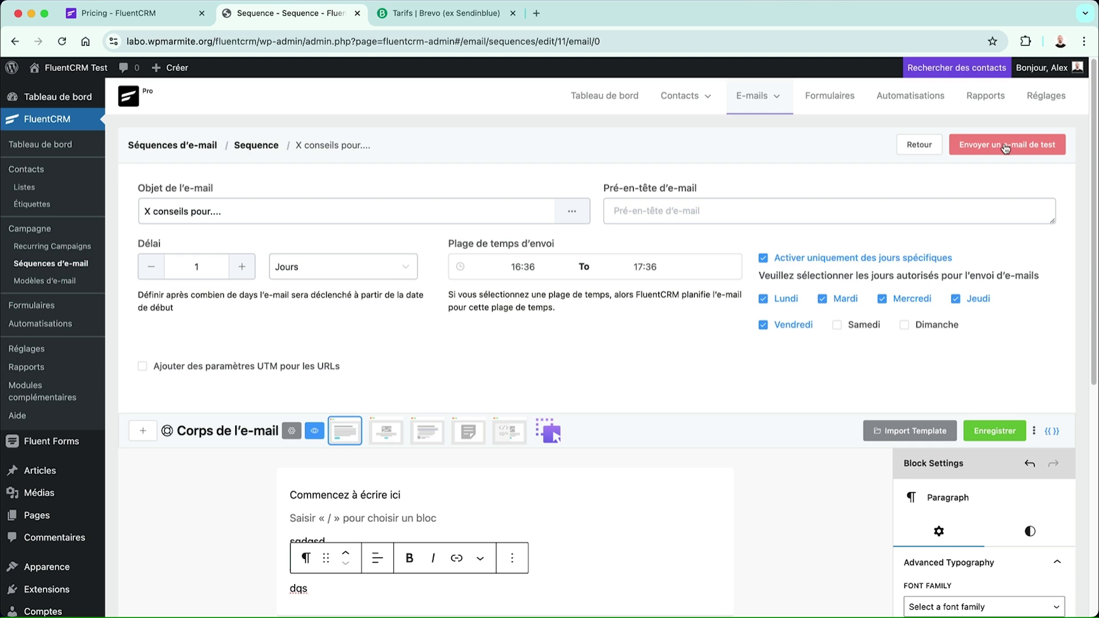
pyautogui.click(983, 435)
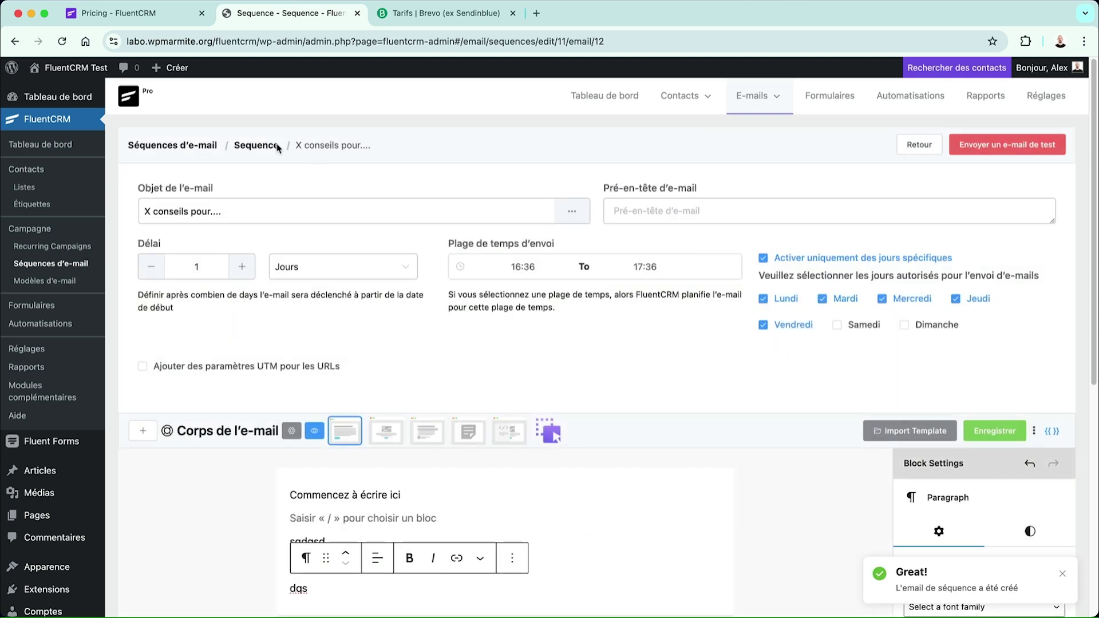
# - Return to the sequence and add a second e-mail with the subject "Les 3 secrets pour..."
pyautogui.click(255, 145)
pyautogui.moveTo(169, 224)
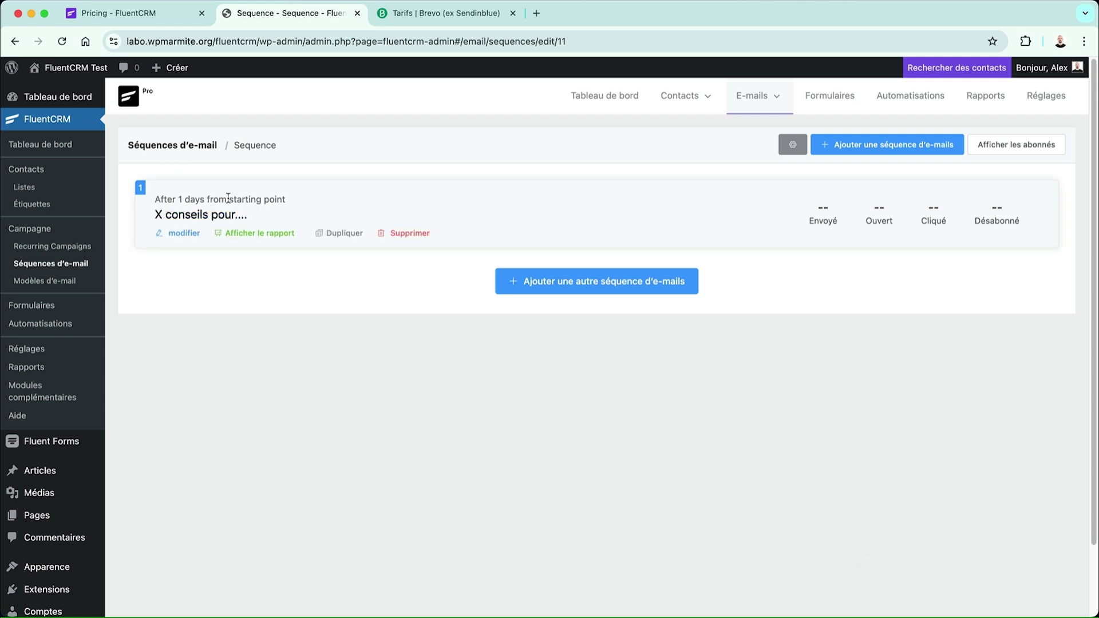
pyautogui.click(538, 279)
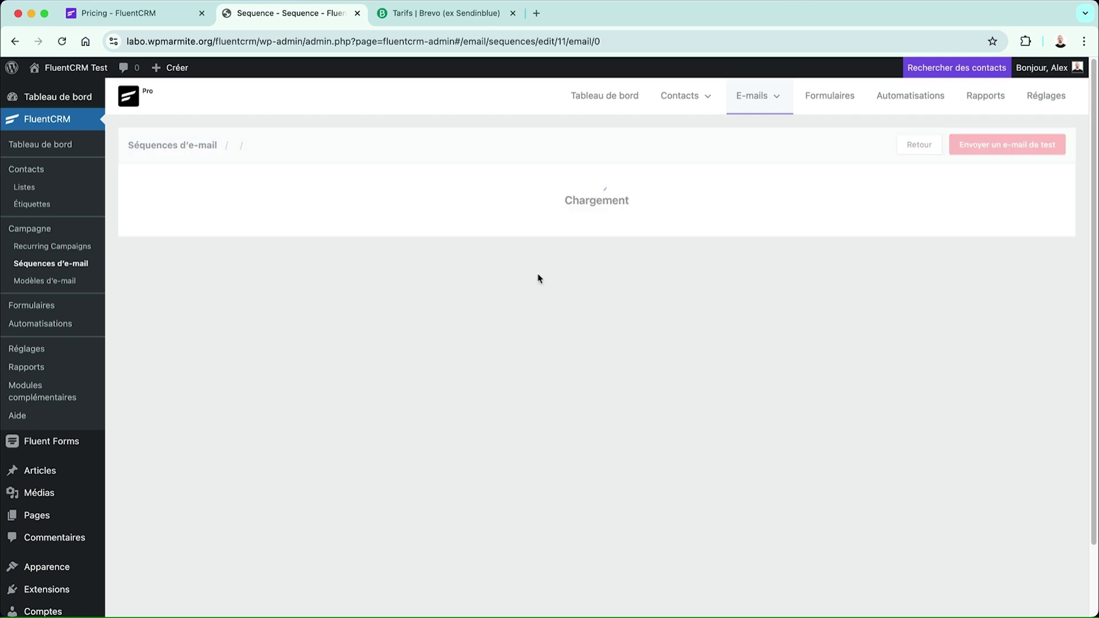
pyautogui.click(319, 215)
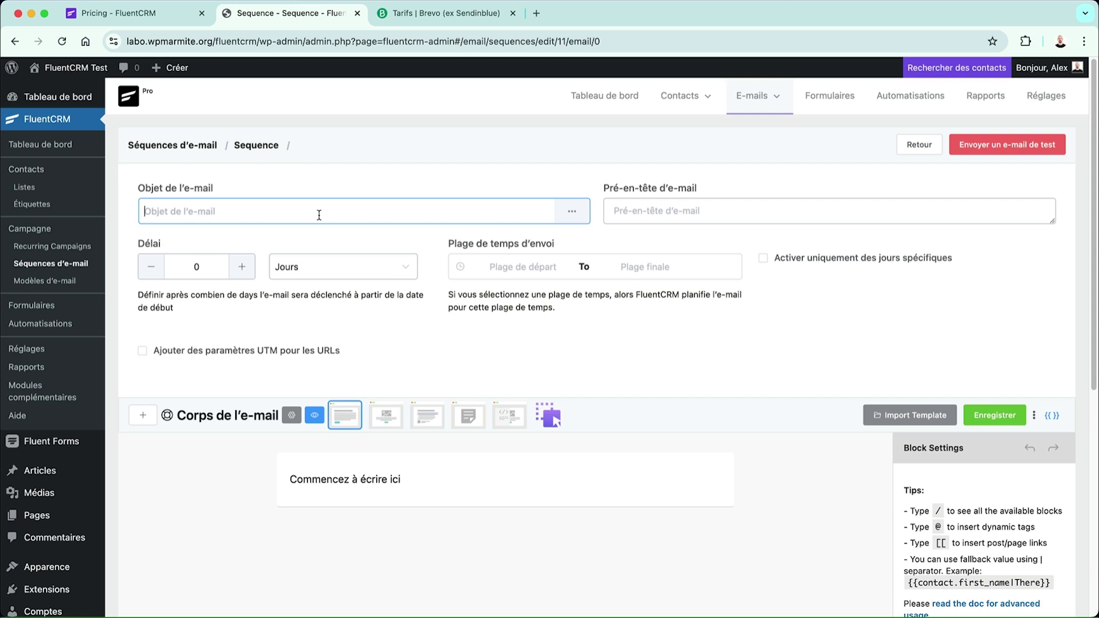
pyautogui.write('Les 3')
pyautogui.write('secrets')
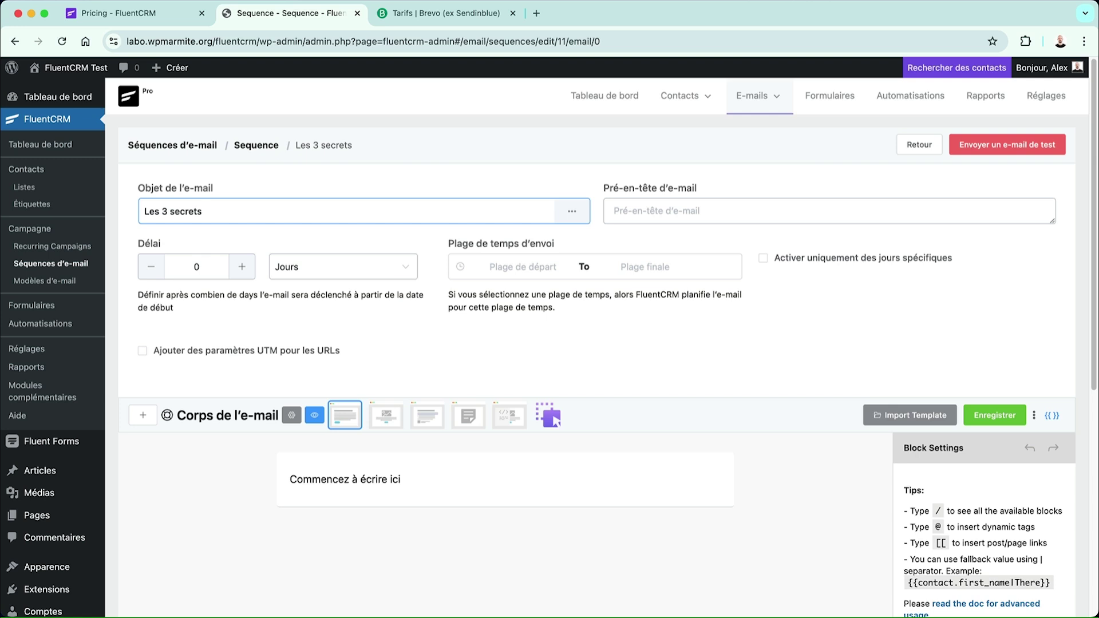
pyautogui.write(' pour...')
# - Set the second e-mail's delay to 4 days and its sending window from 16:36 to 17:36
pyautogui.click(242, 273)
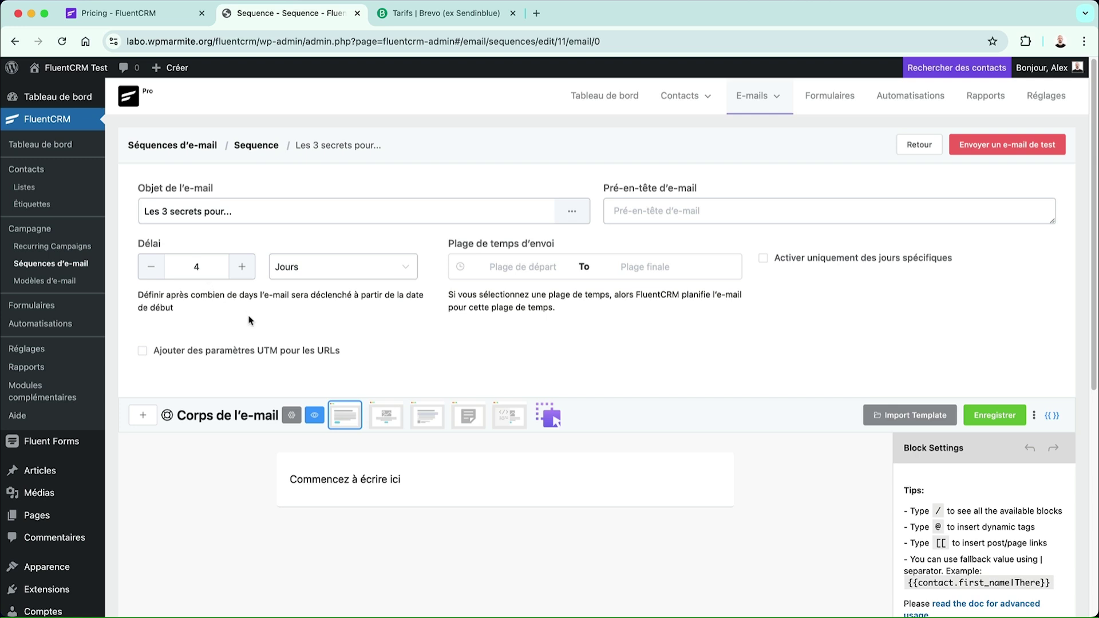
pyautogui.click(458, 273)
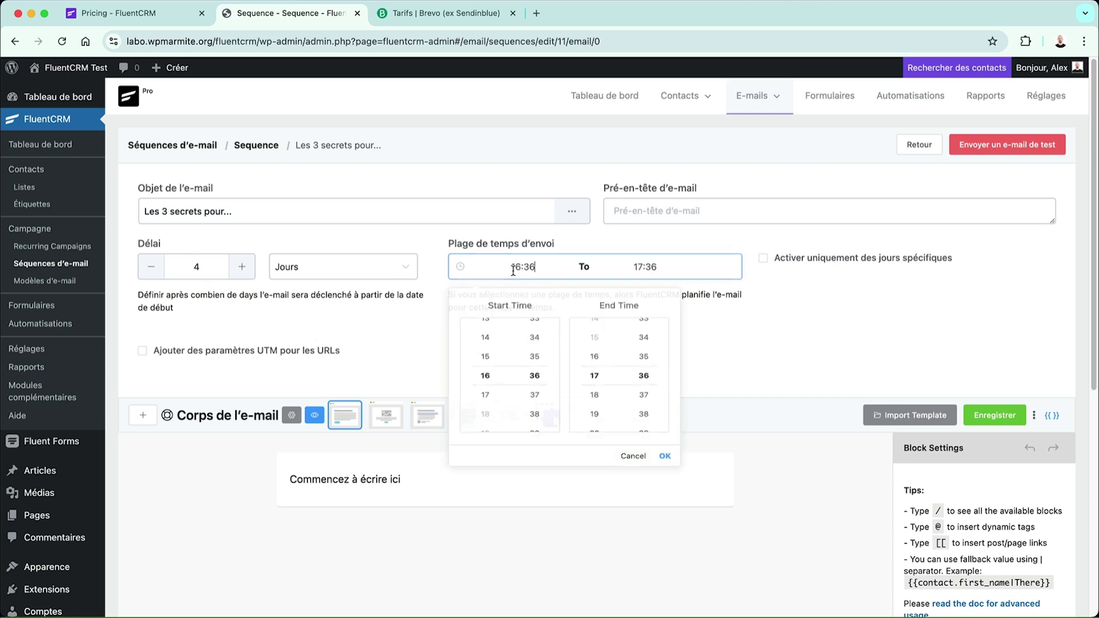
pyautogui.click(421, 323)
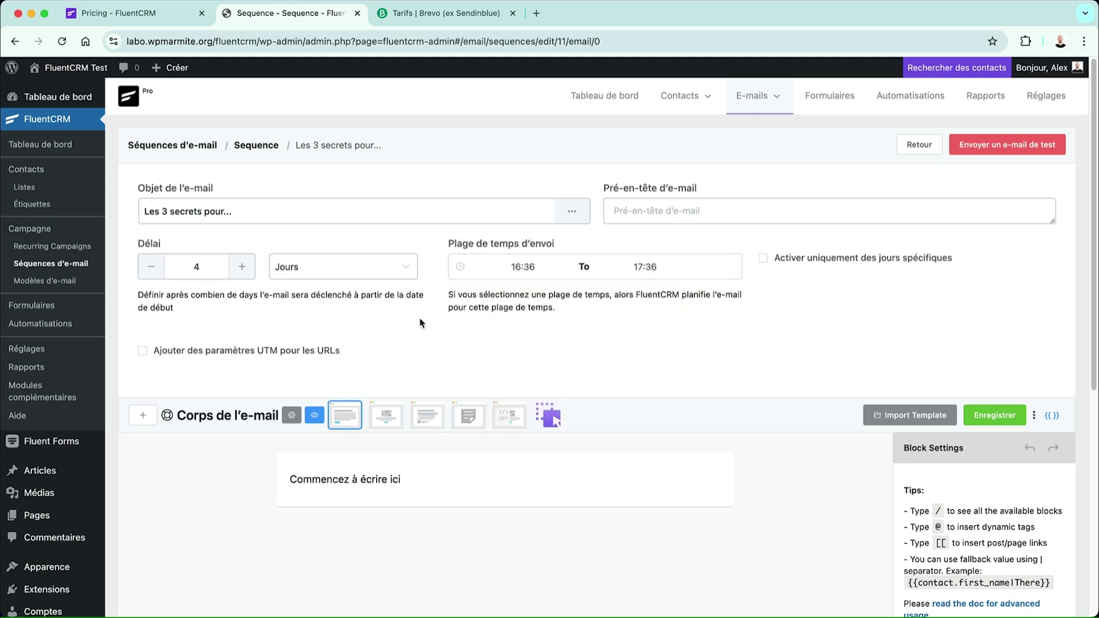
# - Add the sample paragraphs "sqdsqdqs" and "qsd" to the second e-mail, save it and check its delay in the sequence overview
pyautogui.click(409, 481)
pyautogui.press('Return')
pyautogui.press('Return')
pyautogui.write('sqdsqdqs')
pyautogui.press('Return')
pyautogui.write('qsd')
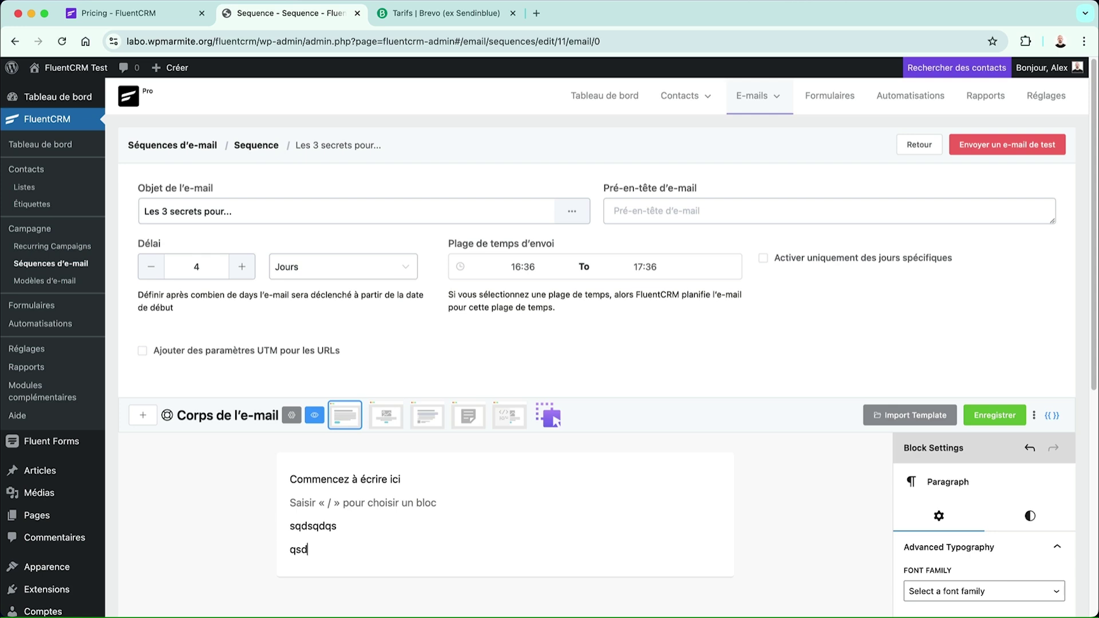
pyautogui.click(994, 415)
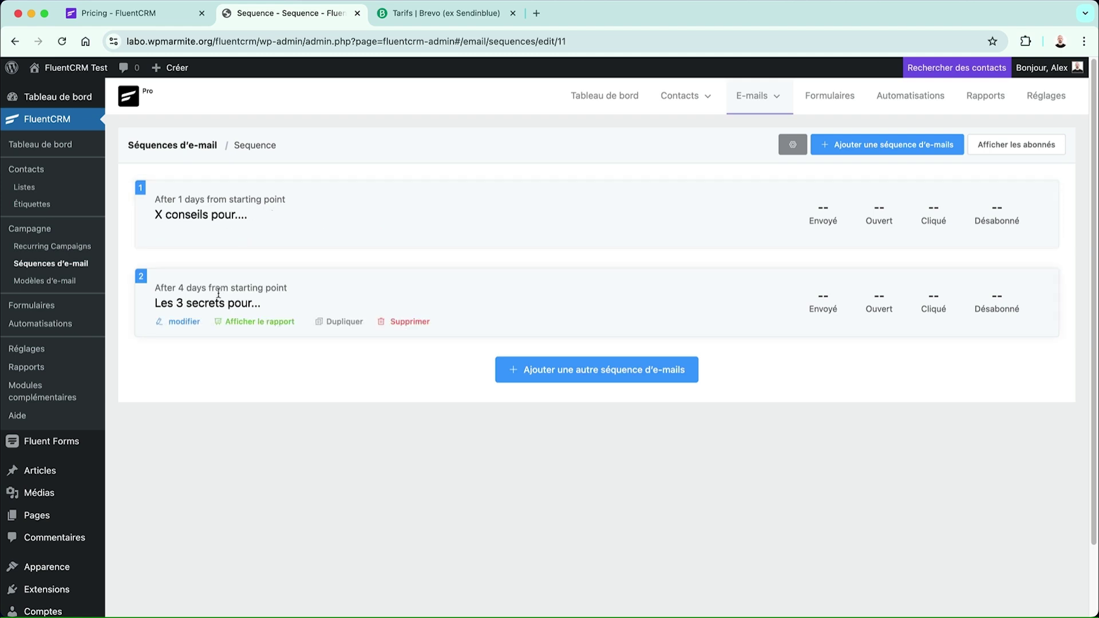
pyautogui.moveTo(191, 287); pyautogui.dragTo(298, 288)
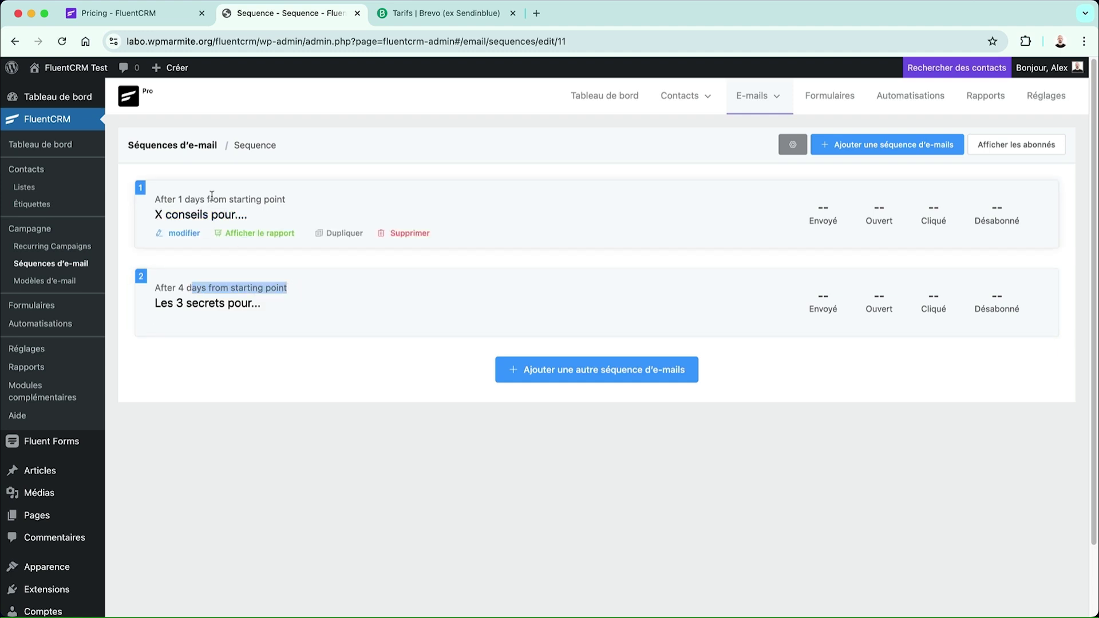
# - Start a new template in the e-mail templates section and examine its title, subject and body editor
pyautogui.click(65, 287)
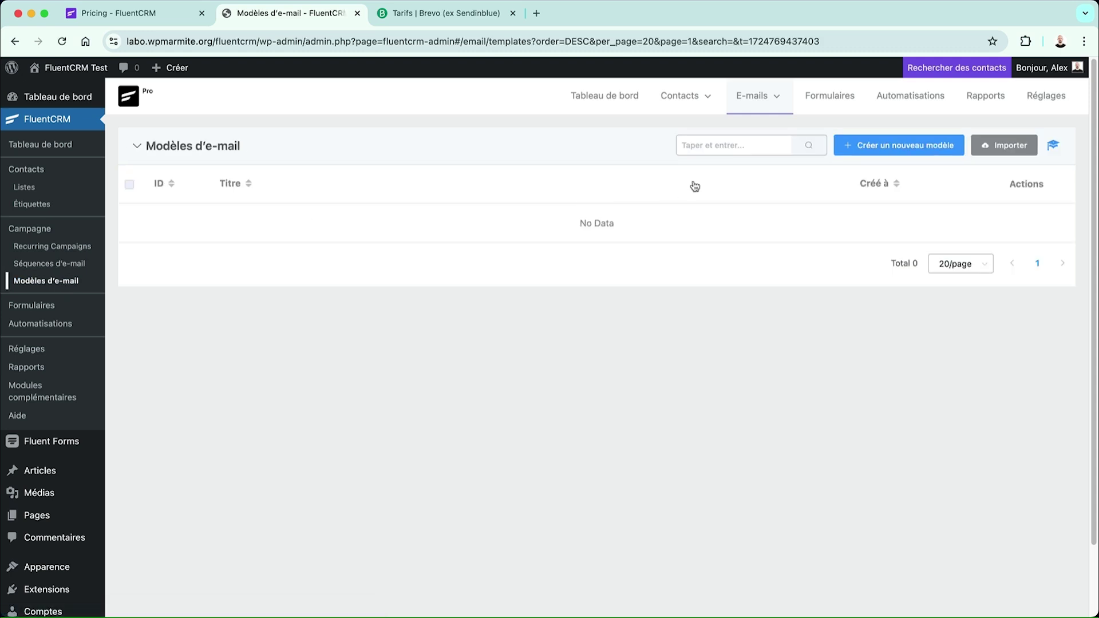
pyautogui.click(886, 140)
pyautogui.click(326, 374)
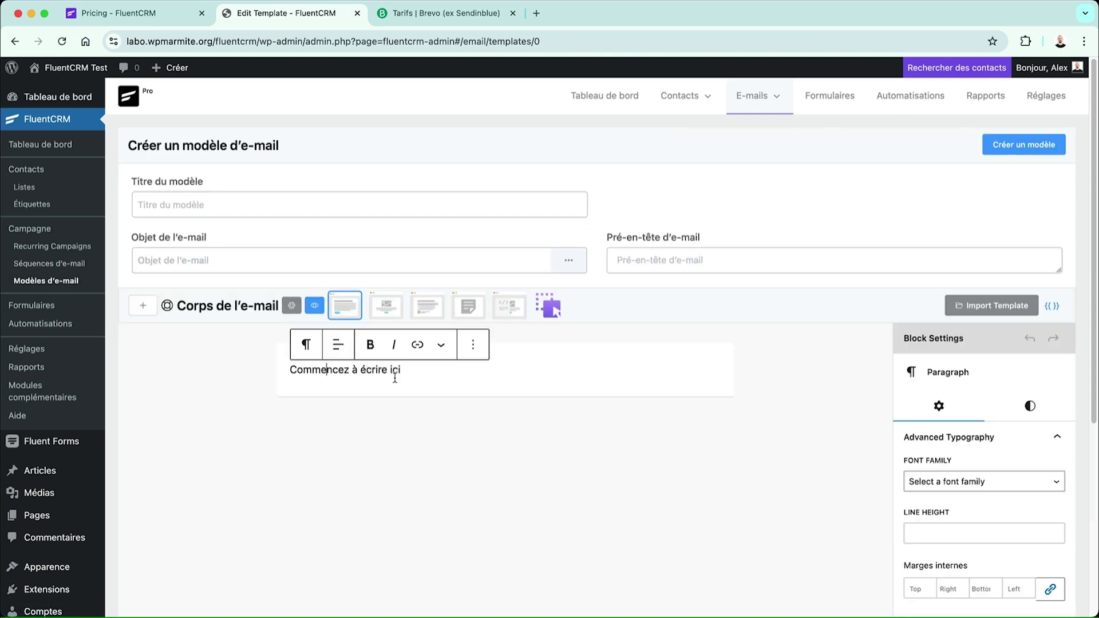
pyautogui.moveTo(413, 372); pyautogui.dragTo(244, 376)
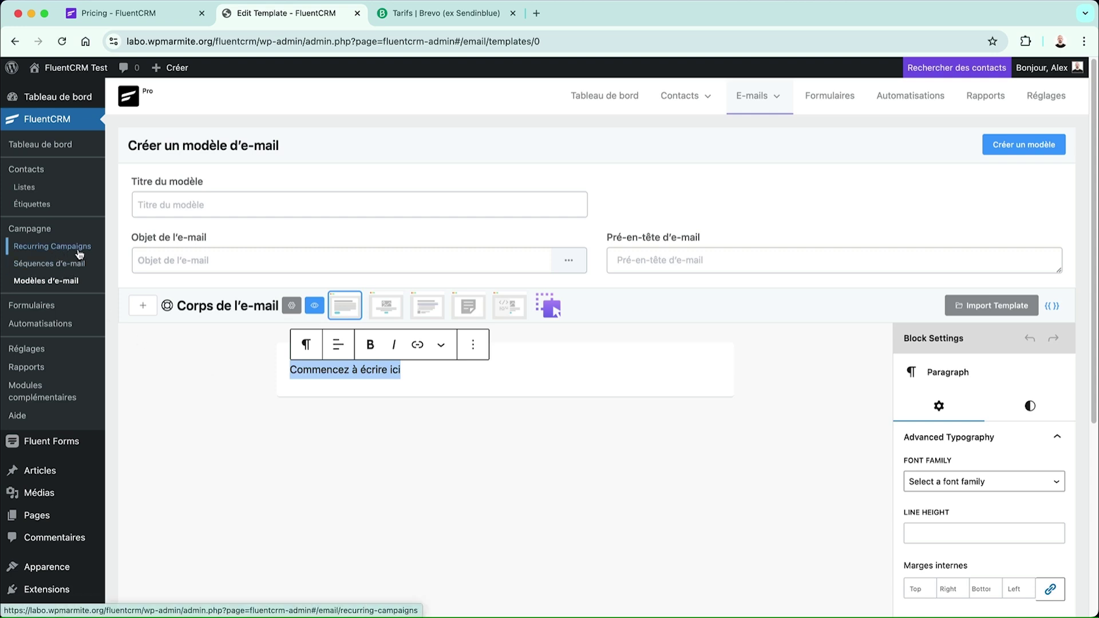
pyautogui.click(258, 386)
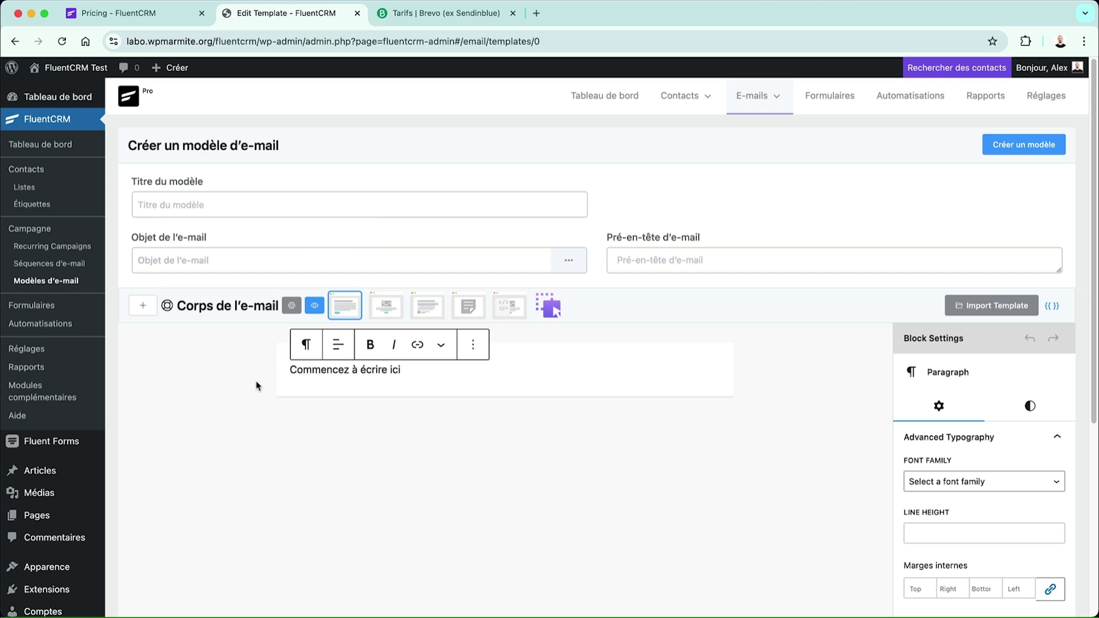
pyautogui.moveTo(387, 373); pyautogui.dragTo(311, 372)
pyautogui.click(398, 411)
pyautogui.scroll(-1, 391, 452)
pyautogui.scroll(-3, 391, 452)
pyautogui.scroll(5, 390, 449)
# - Insert a Latest Posts Block into the body of the new e-mail template
pyautogui.click(143, 305)
pyautogui.scroll(-3, 215, 427)
pyautogui.scroll(-5, 216, 426)
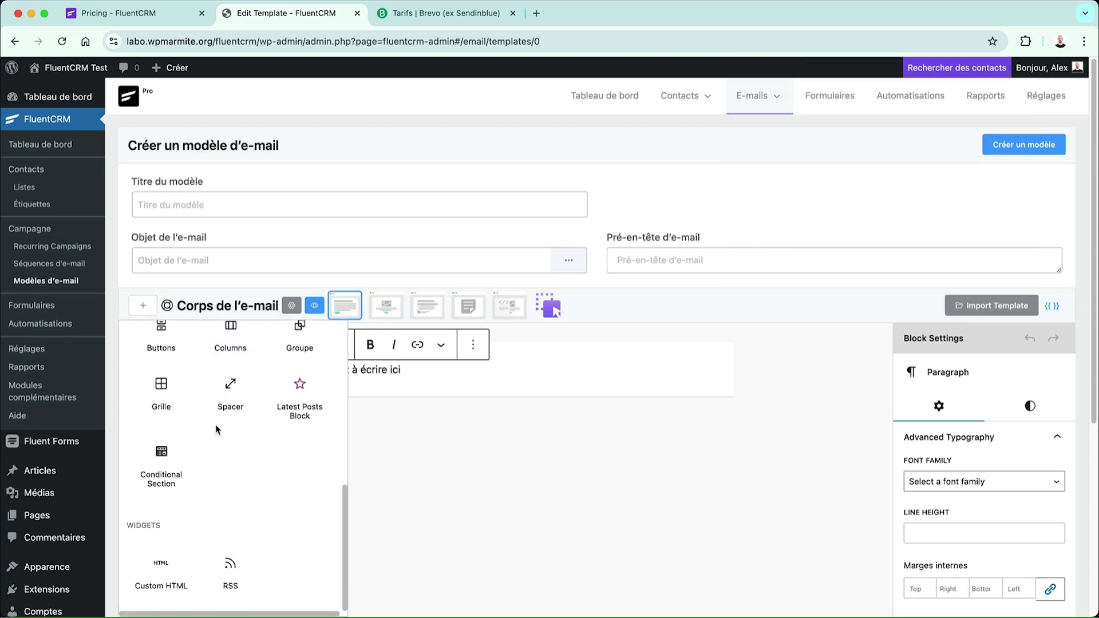
pyautogui.click(312, 410)
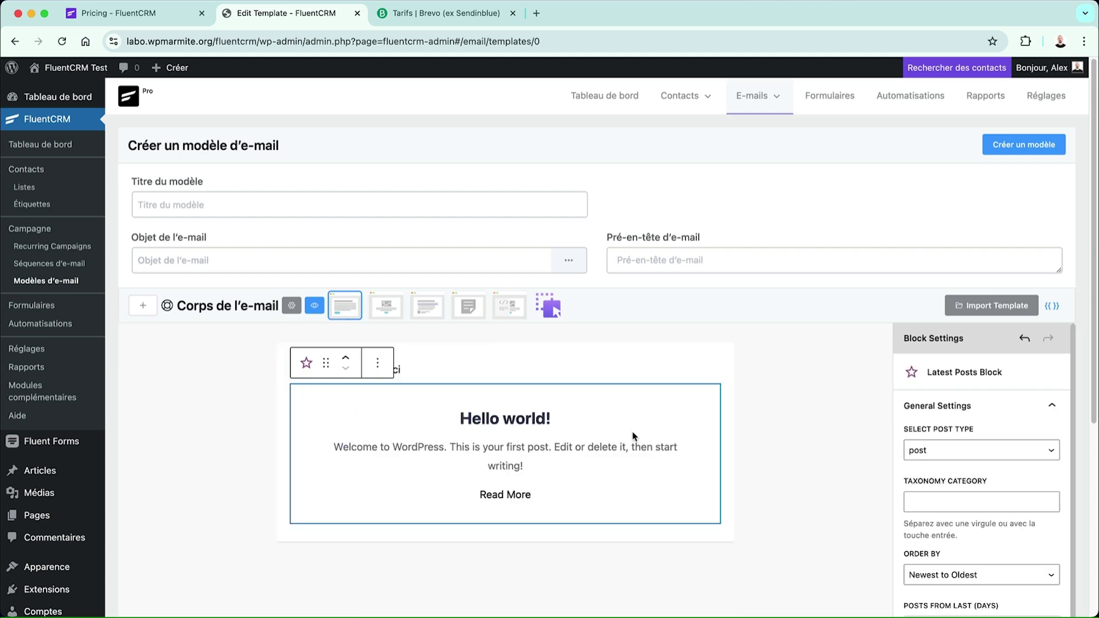
pyautogui.moveTo(461, 419); pyautogui.dragTo(556, 419)
pyautogui.click(555, 419)
# - Review the Latest Posts Block's post type, order, post count and layout options, and leave the template without saving
pyautogui.click(925, 444)
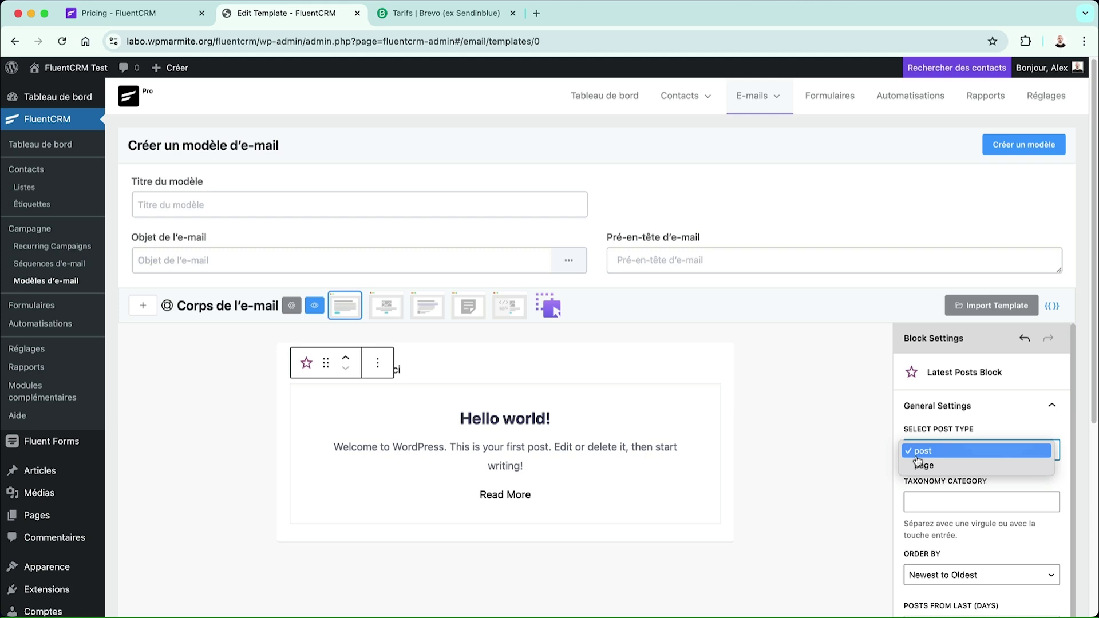
pyautogui.click(950, 429)
pyautogui.scroll(-3, 961, 447)
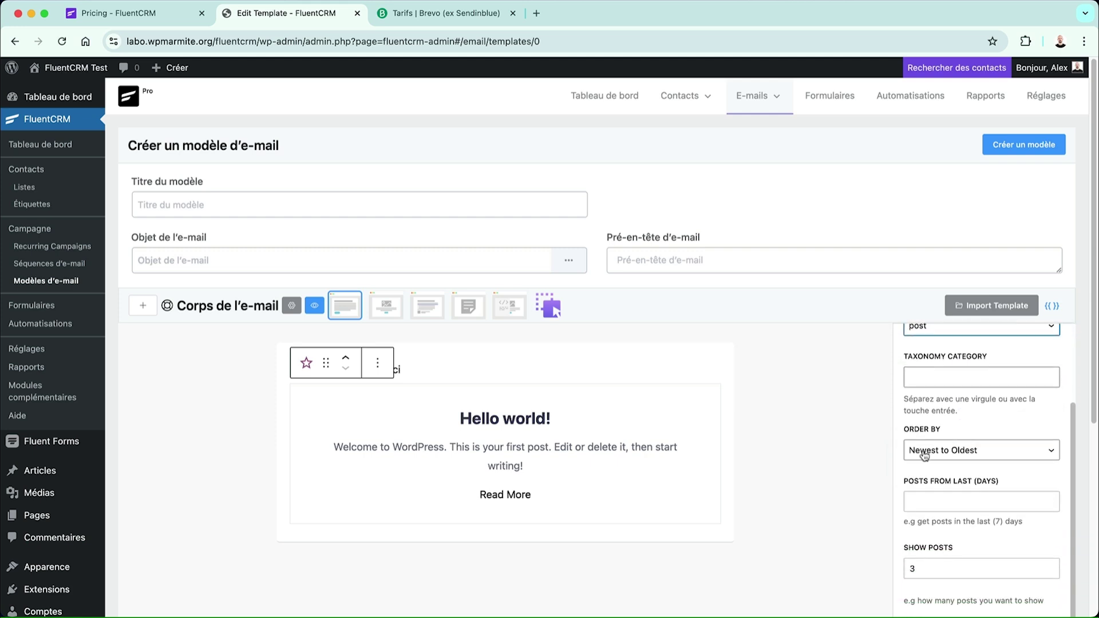
pyautogui.scroll(-2, 934, 454)
pyautogui.scroll(-2, 934, 453)
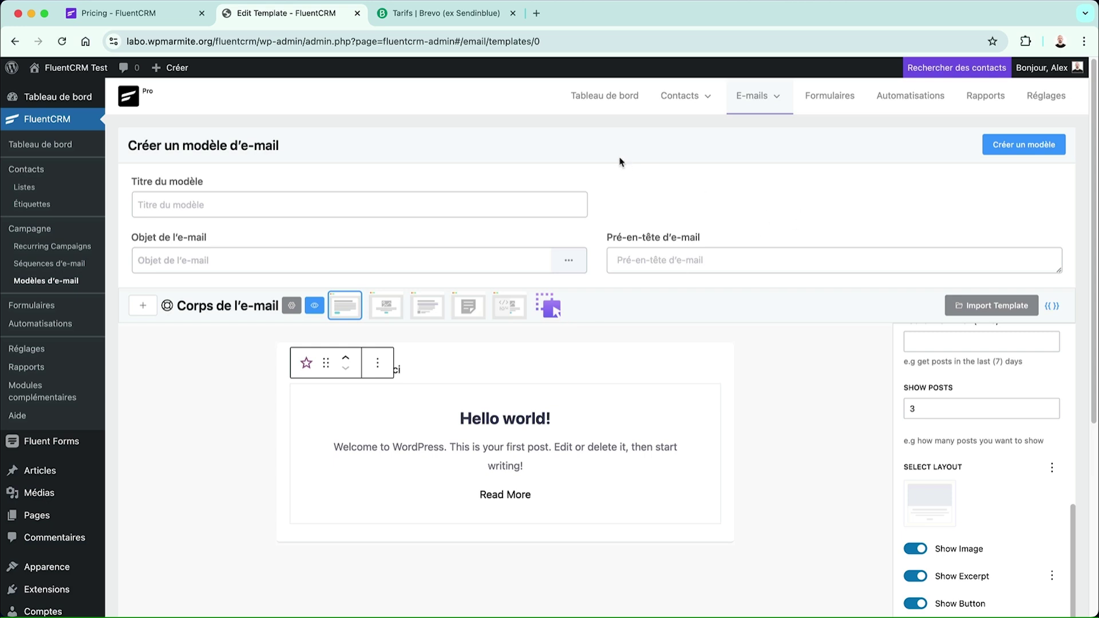
pyautogui.click(56, 282)
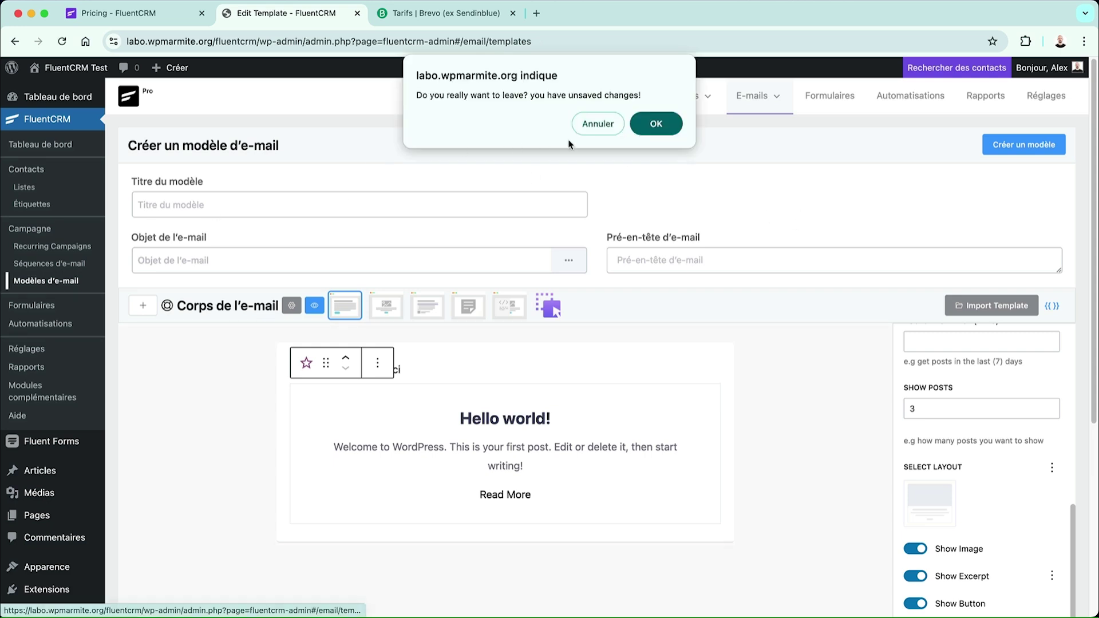
pyautogui.click(652, 125)
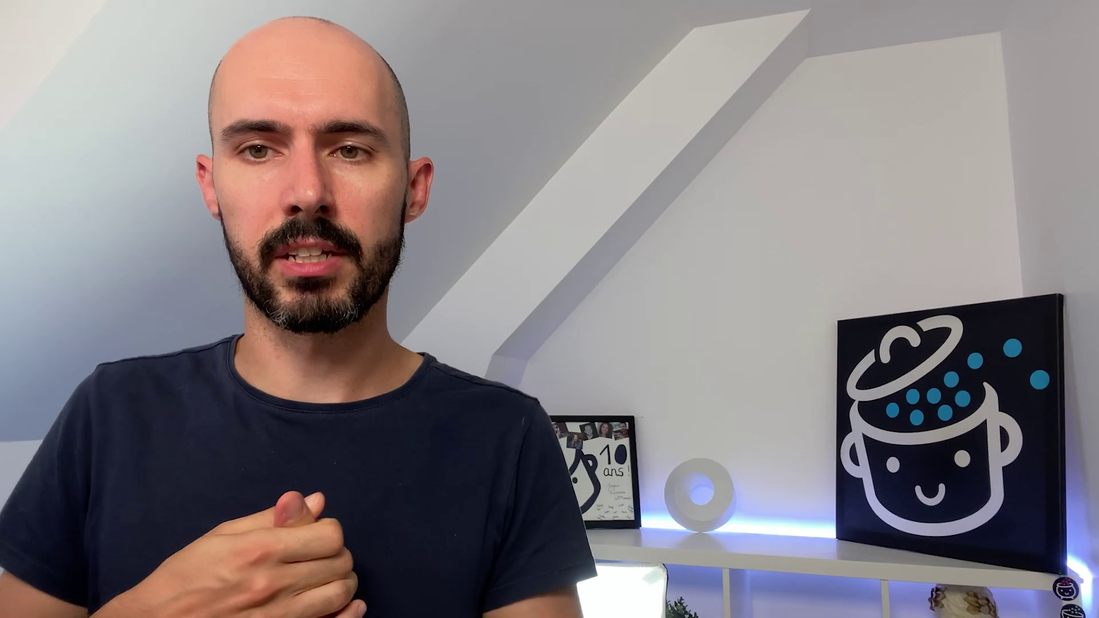
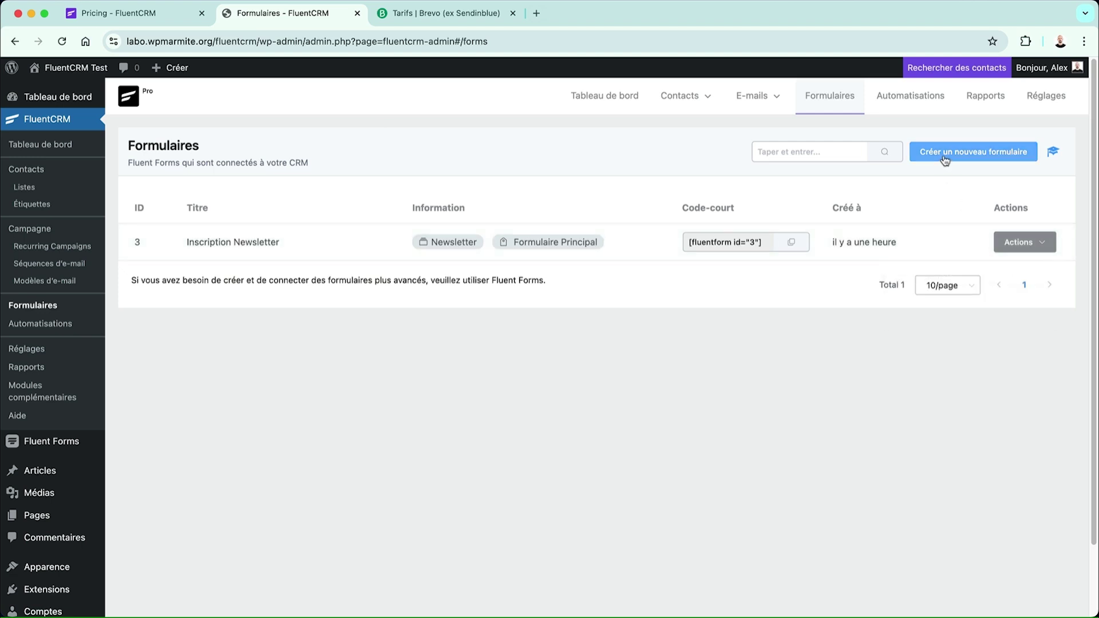
# - Open the "Inscription Newsletter" form for editing and examine the field types available in the form editor
pyautogui.click(1011, 243)
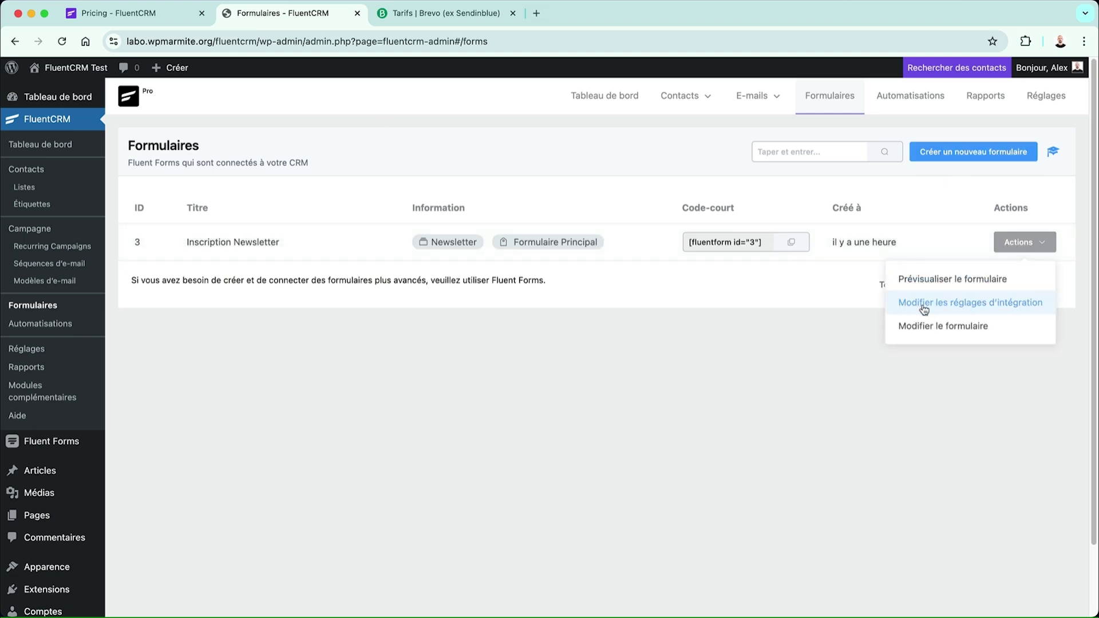
pyautogui.click(912, 327)
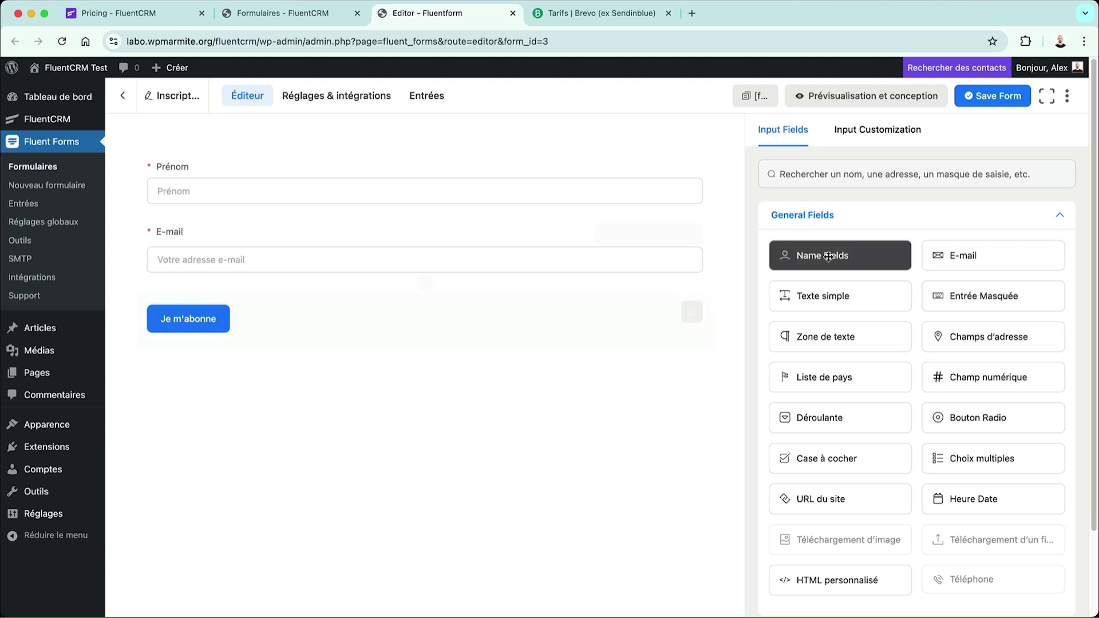
pyautogui.scroll(-3, 928, 252)
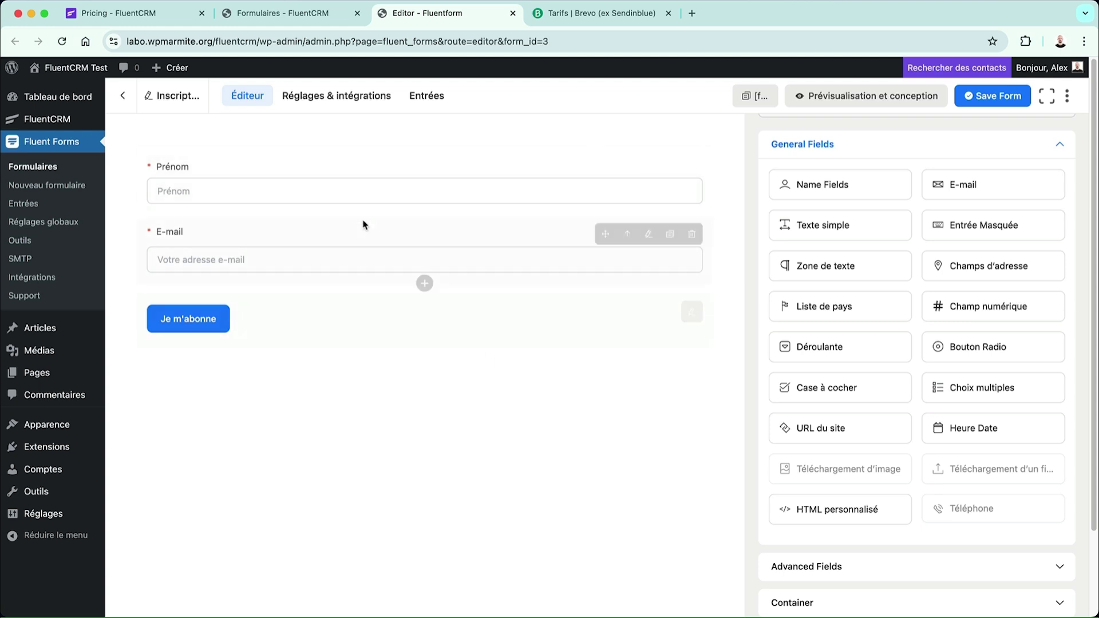
# - Open the newsletter form's settings and integrations and review its confirmation and form layout settings
pyautogui.click(318, 102)
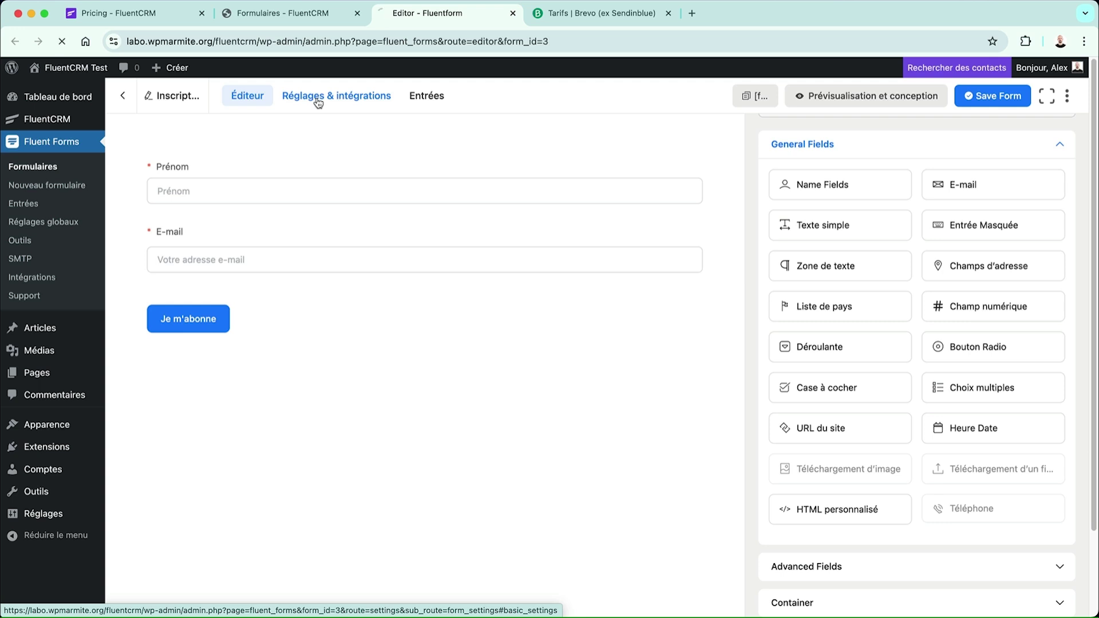
pyautogui.hotkey('ctrl', 'shift', 'Tab')
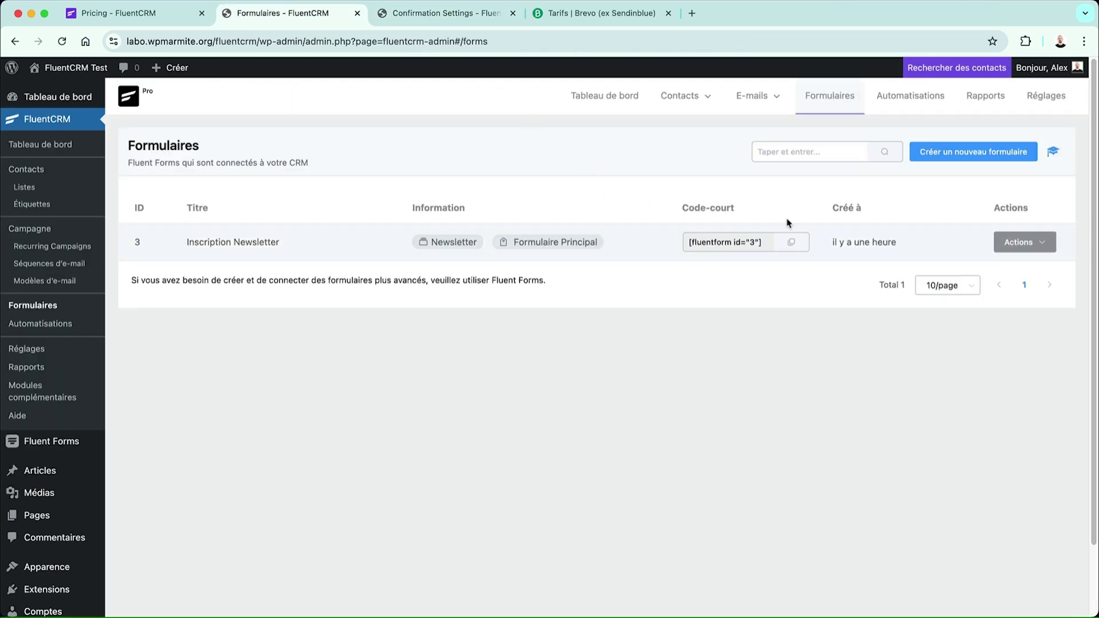
pyautogui.click(444, 13)
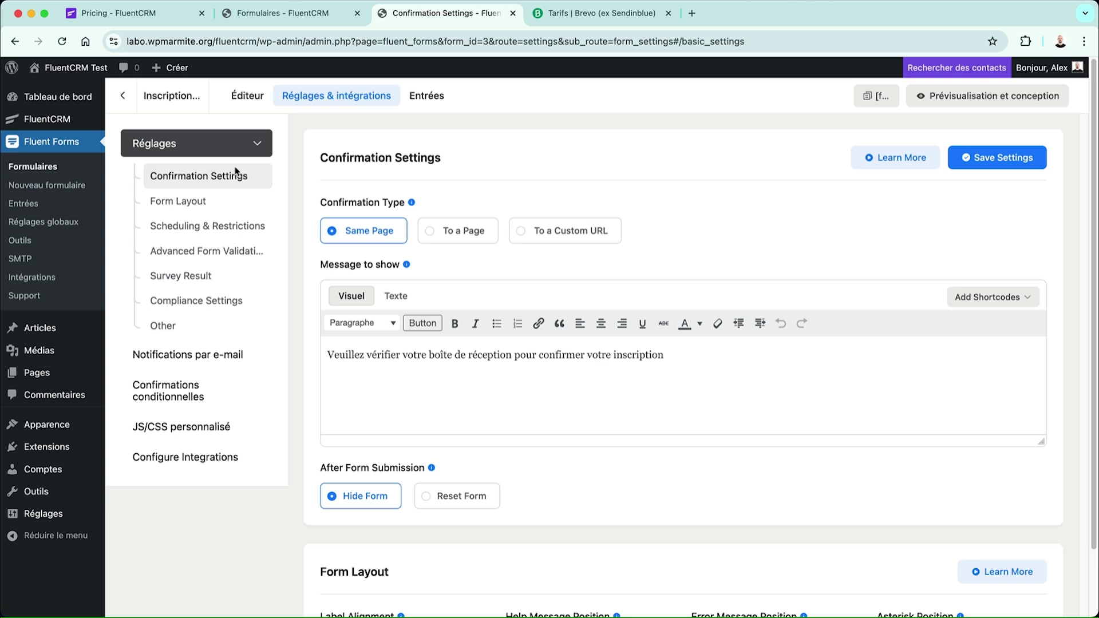
pyautogui.click(199, 204)
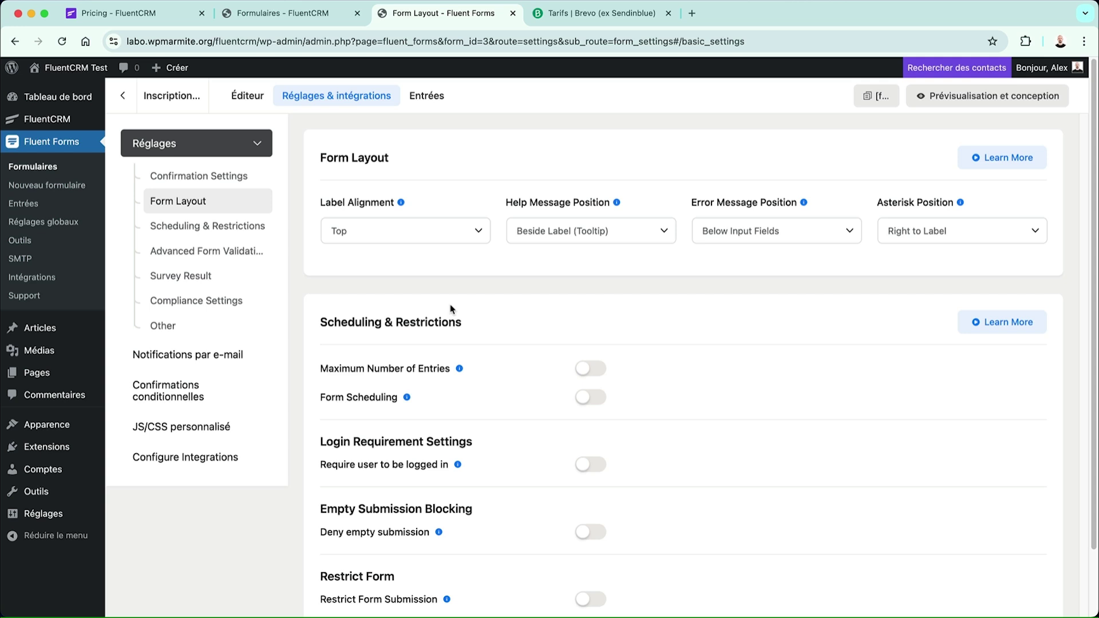
# - Review the newsletter form's scheduling and restrictions, advanced validation, survey result, compliance and other settings
pyautogui.click(260, 226)
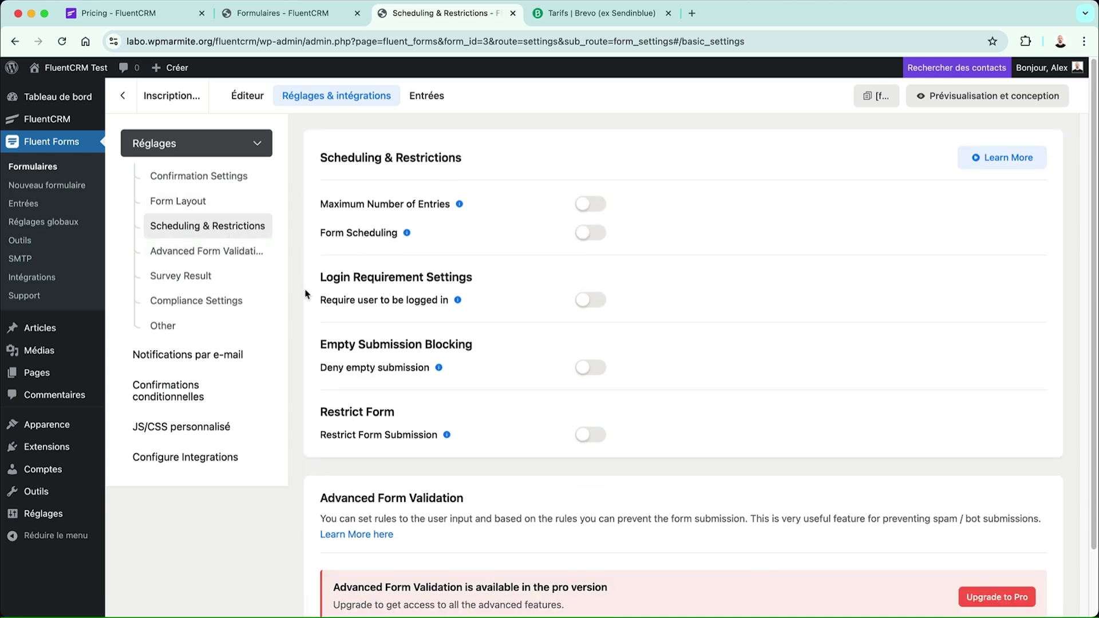
pyautogui.click(226, 261)
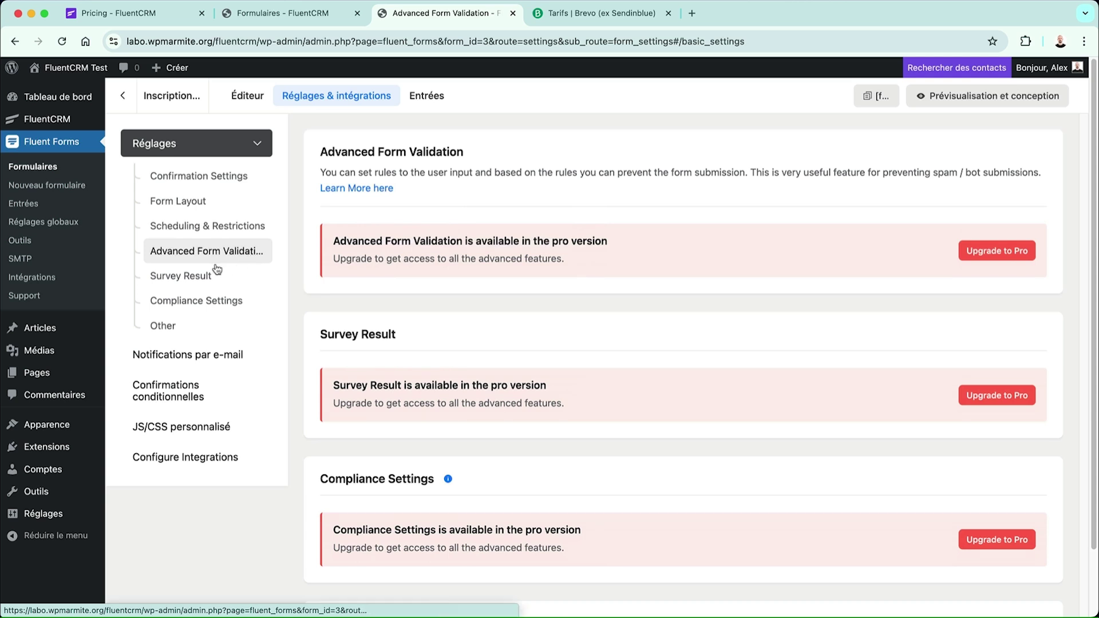
pyautogui.click(213, 276)
pyautogui.click(184, 300)
pyautogui.click(162, 325)
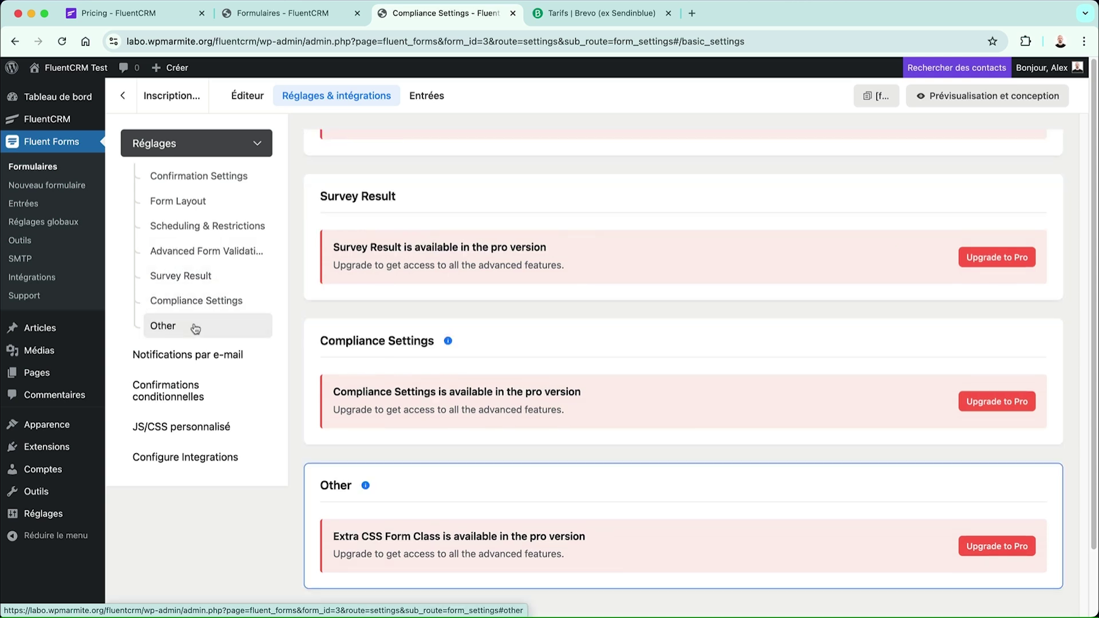
# - Look through the newsletter form's e-mail notifications, conditional confirmations, custom JS/CSS and configured integrations
pyautogui.click(191, 355)
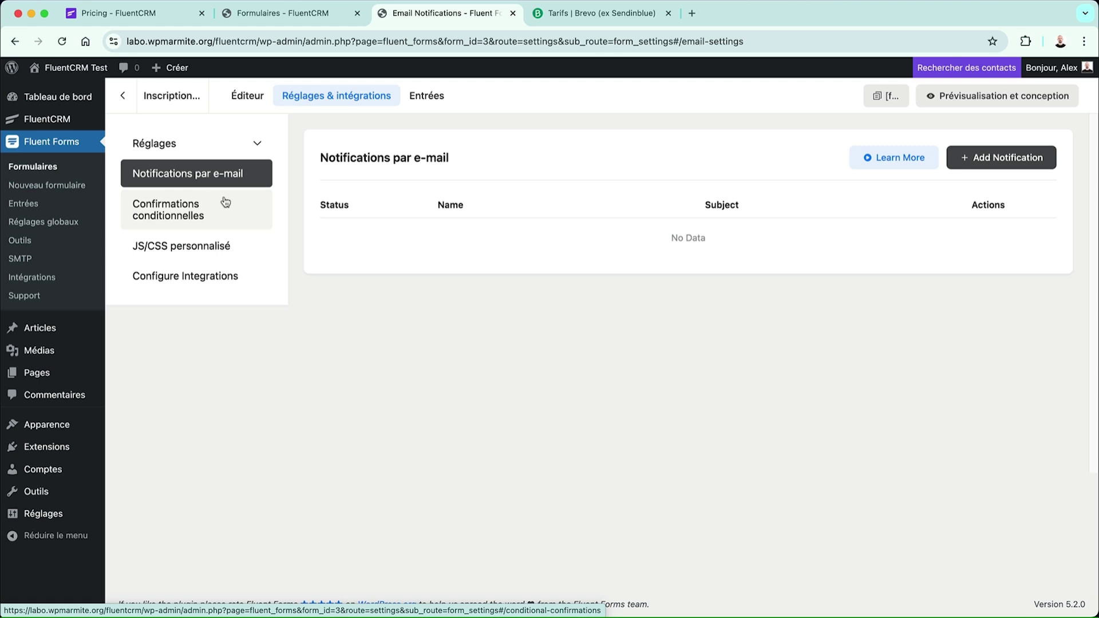
pyautogui.click(197, 209)
pyautogui.click(206, 246)
pyautogui.click(208, 274)
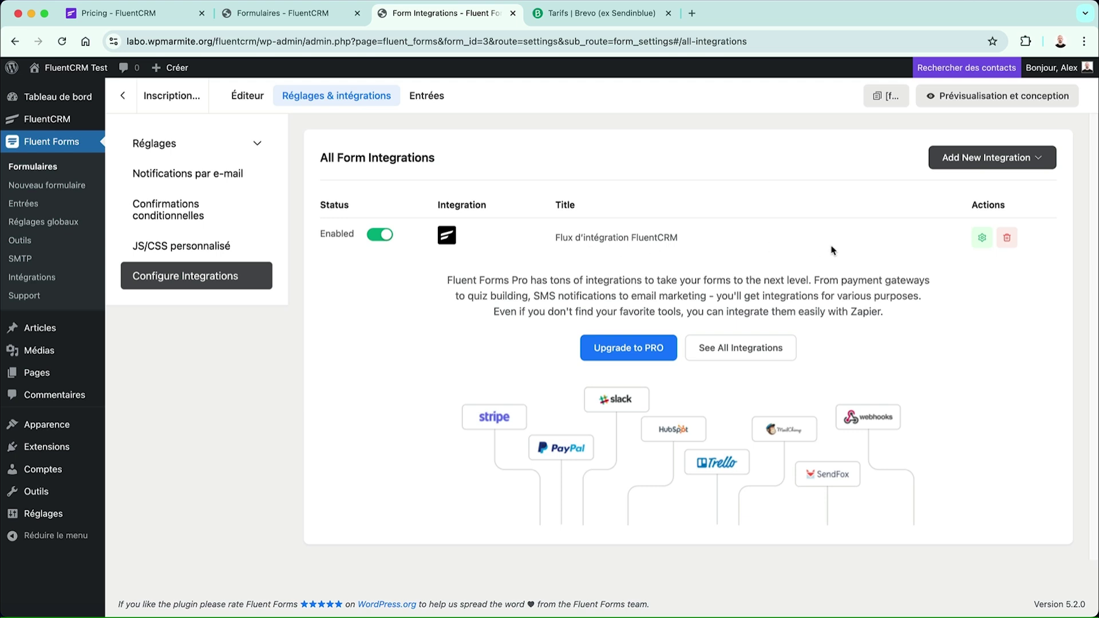
# - Open the FluentCRM integration feed's settings and map its Prénom field to the form's {inputs.names} field
pyautogui.click(983, 237)
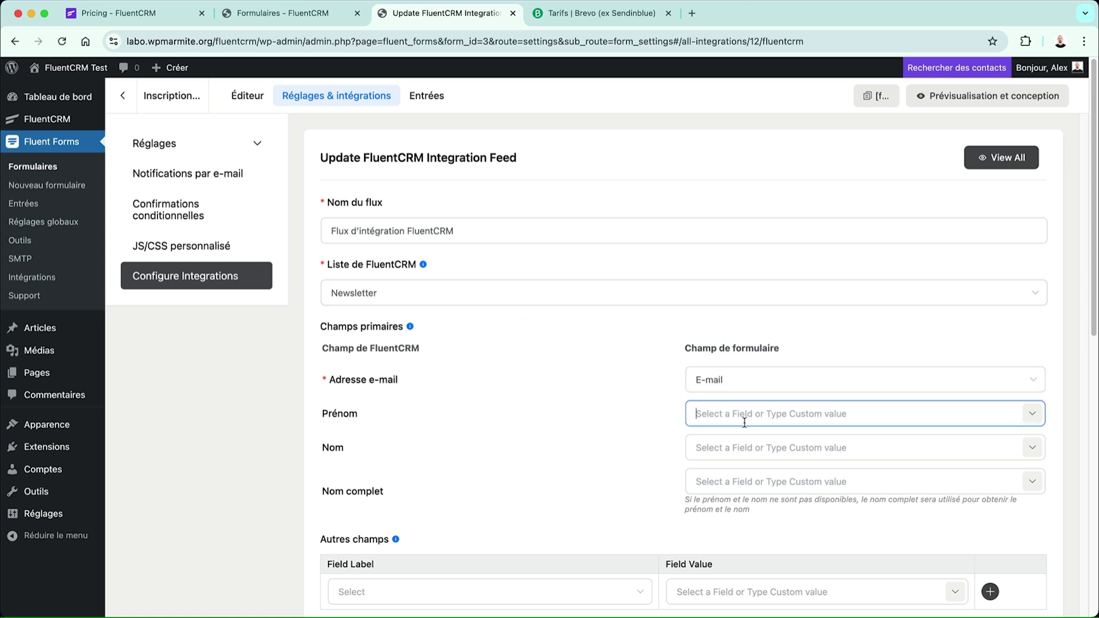
pyautogui.click(1032, 413)
pyautogui.click(1001, 261)
pyautogui.scroll(-2, 482, 392)
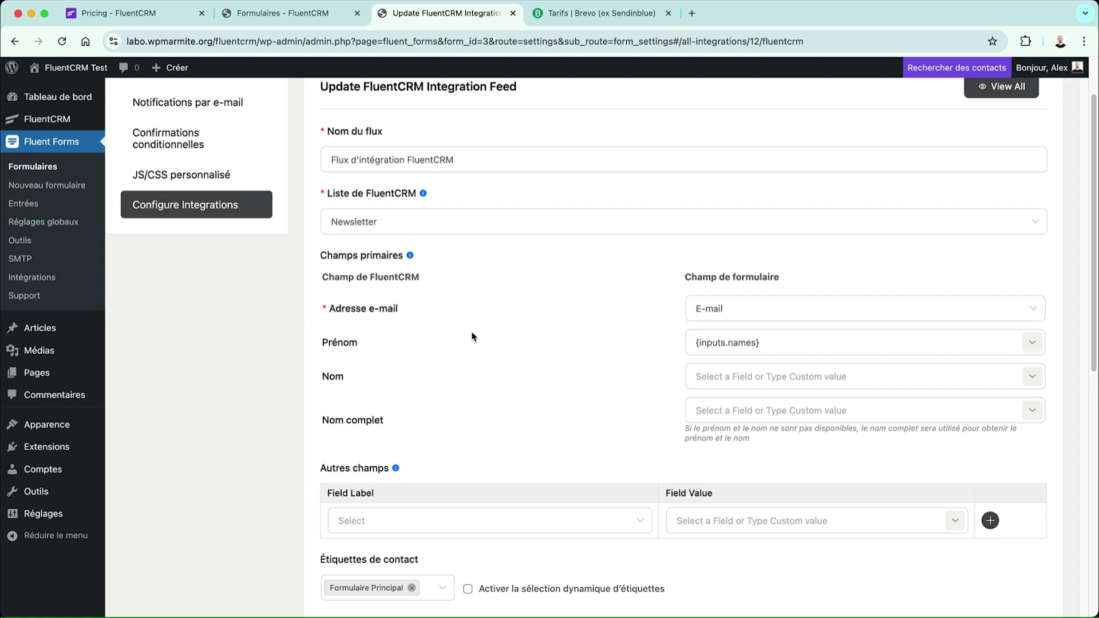
# - Enable "Passer si le contact existe déjà dans FluentCRM" in the integration feed and save the feed
pyautogui.scroll(-3, 474, 338)
pyautogui.scroll(-1, 453, 355)
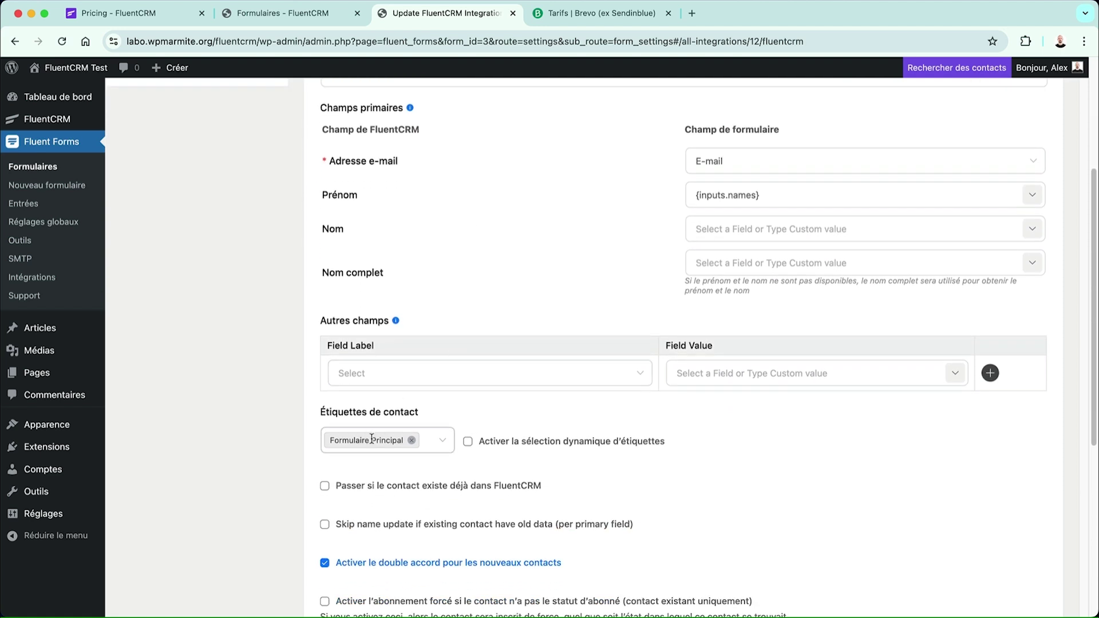
pyautogui.scroll(-3, 365, 440)
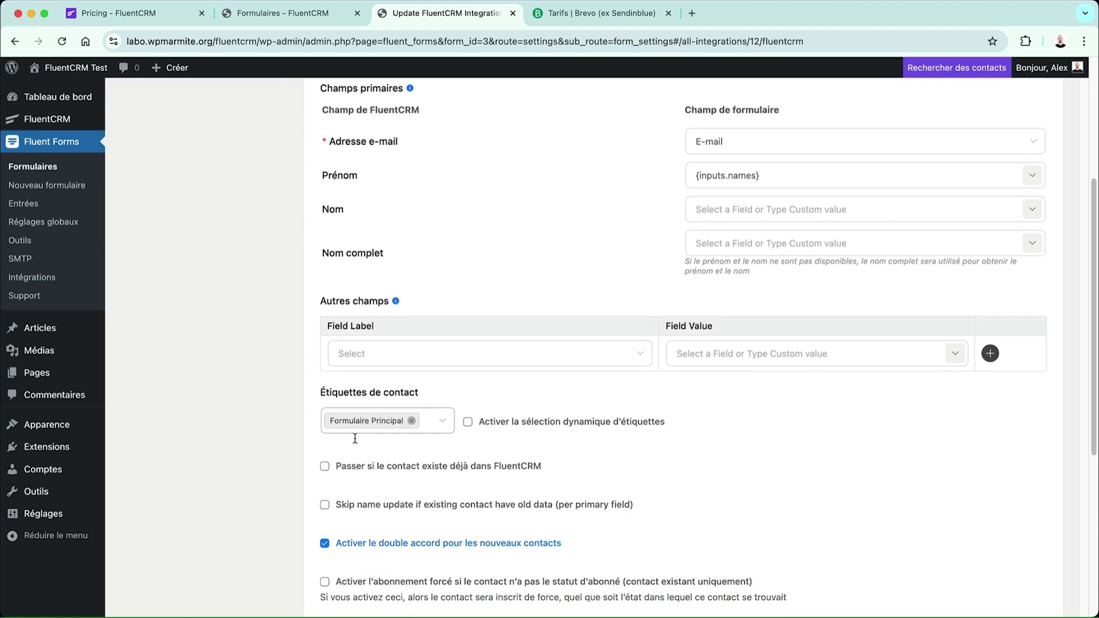
pyautogui.click(325, 377)
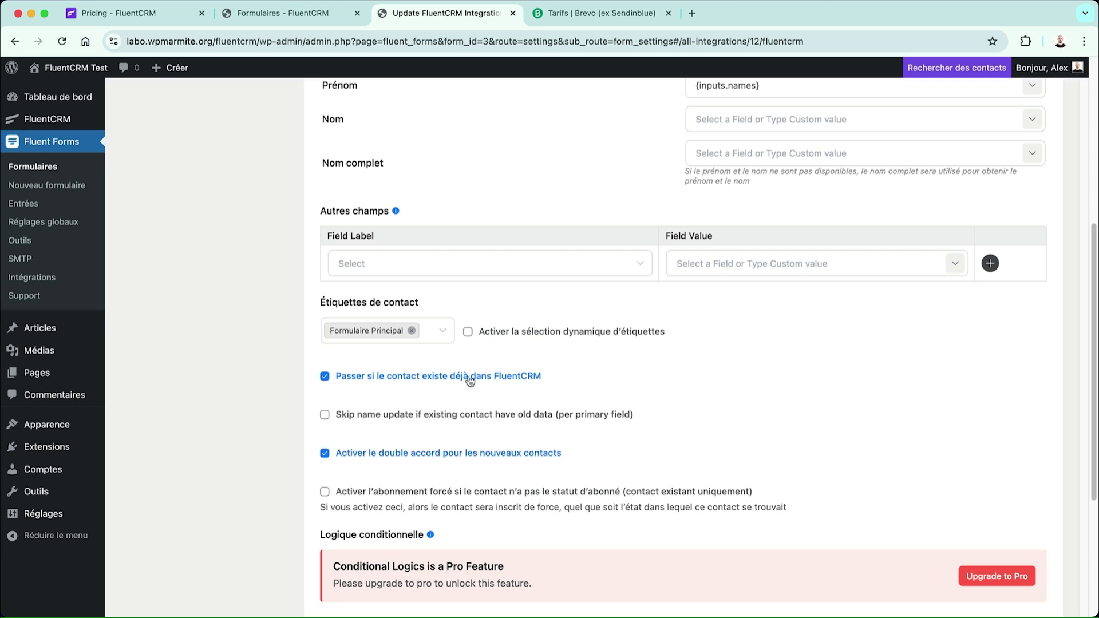
pyautogui.scroll(-6, 433, 428)
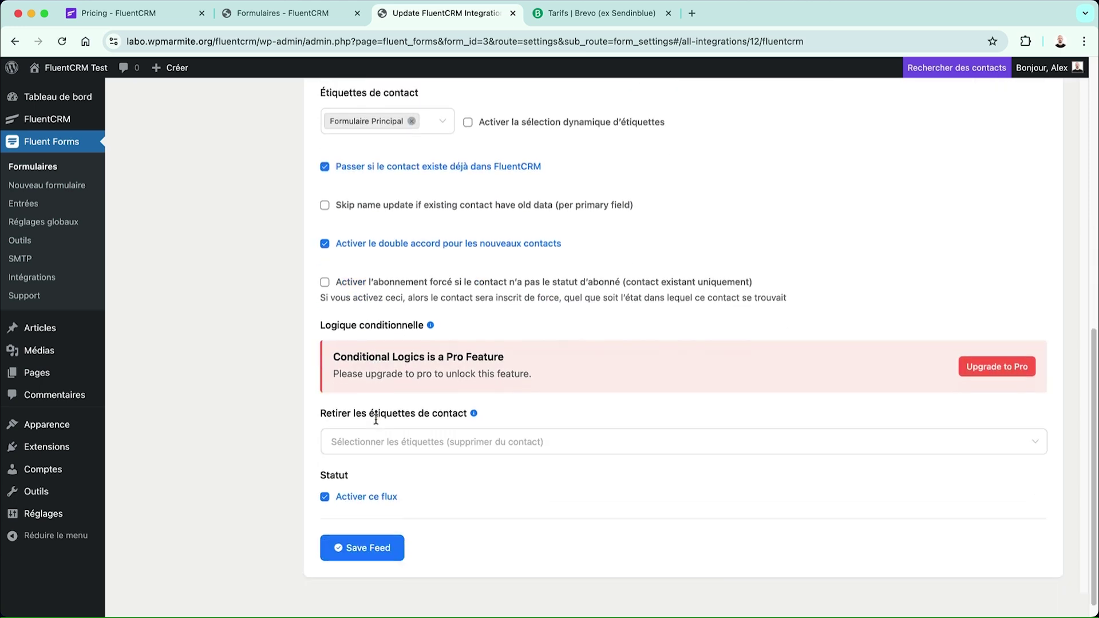
pyautogui.click(366, 529)
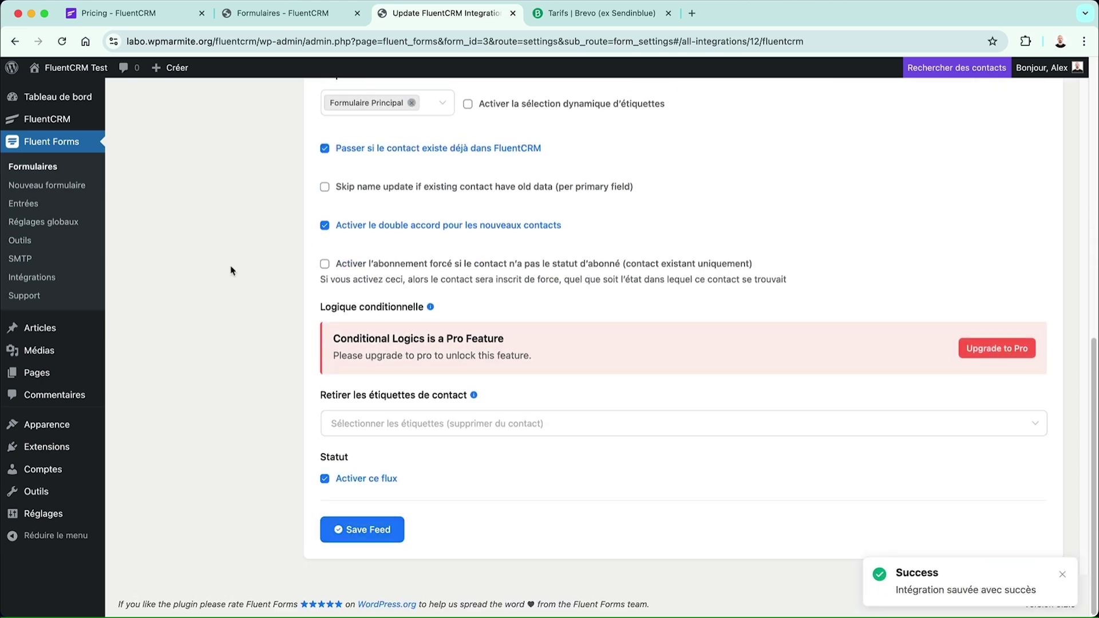
# - Return to FluentCRM's list of forms and select the shortcode of the "Inscription Newsletter" form
pyautogui.moveTo(64, 116)
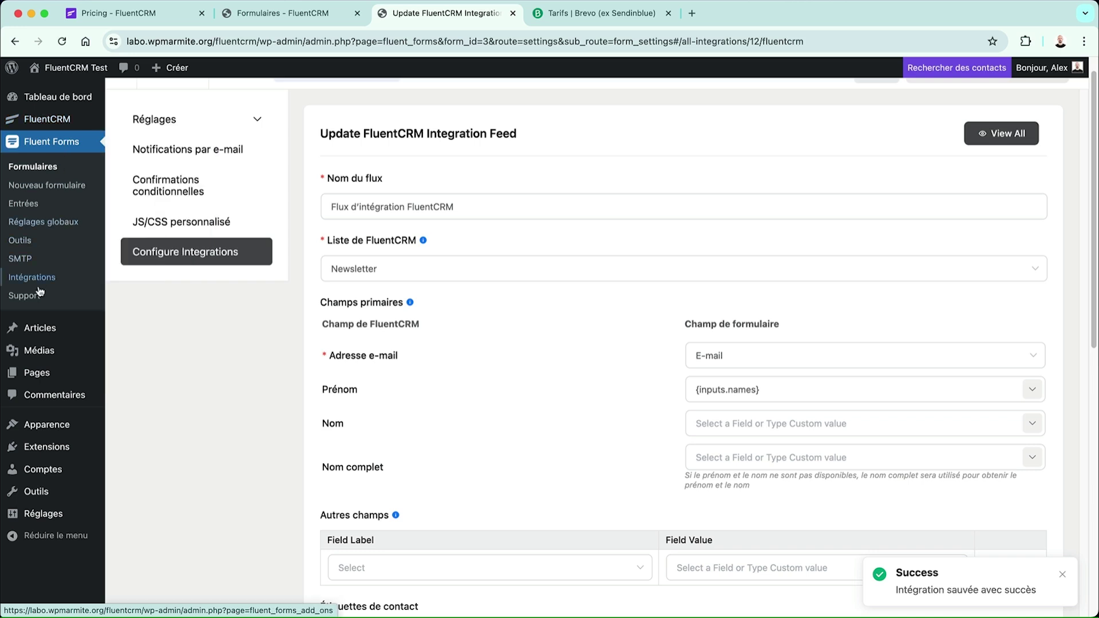
pyautogui.click(143, 194)
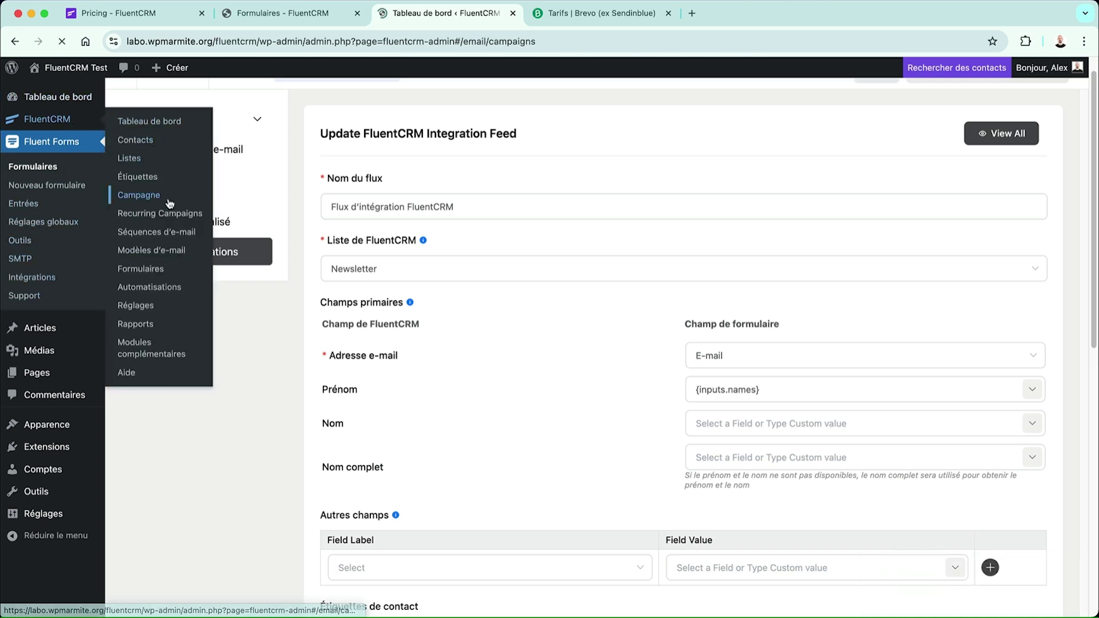
pyautogui.click(55, 307)
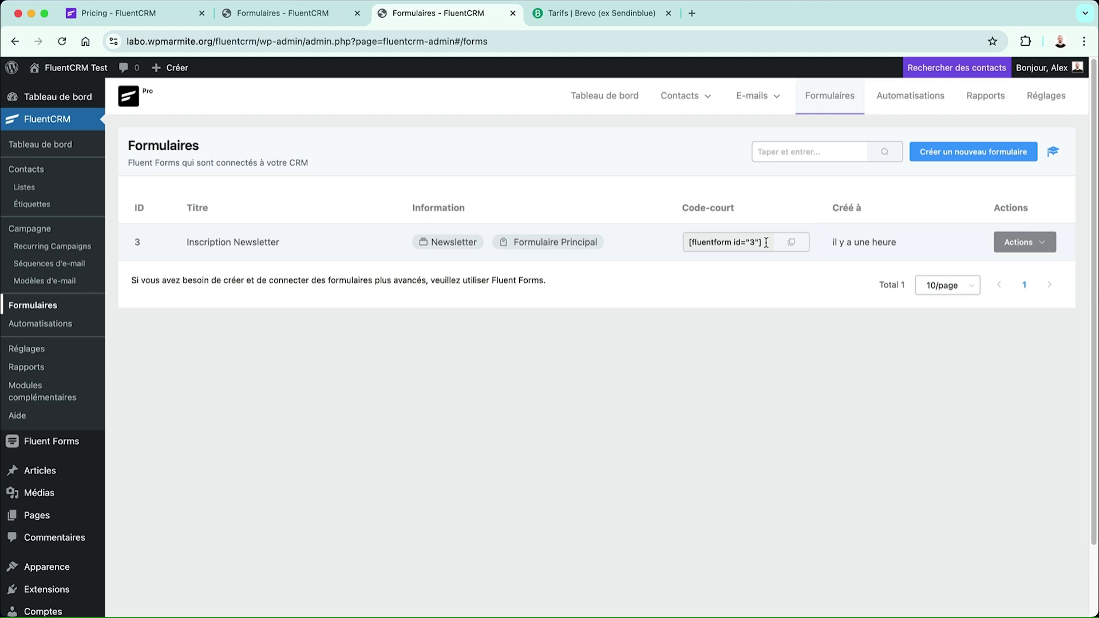
pyautogui.moveTo(766, 242); pyautogui.dragTo(623, 246)
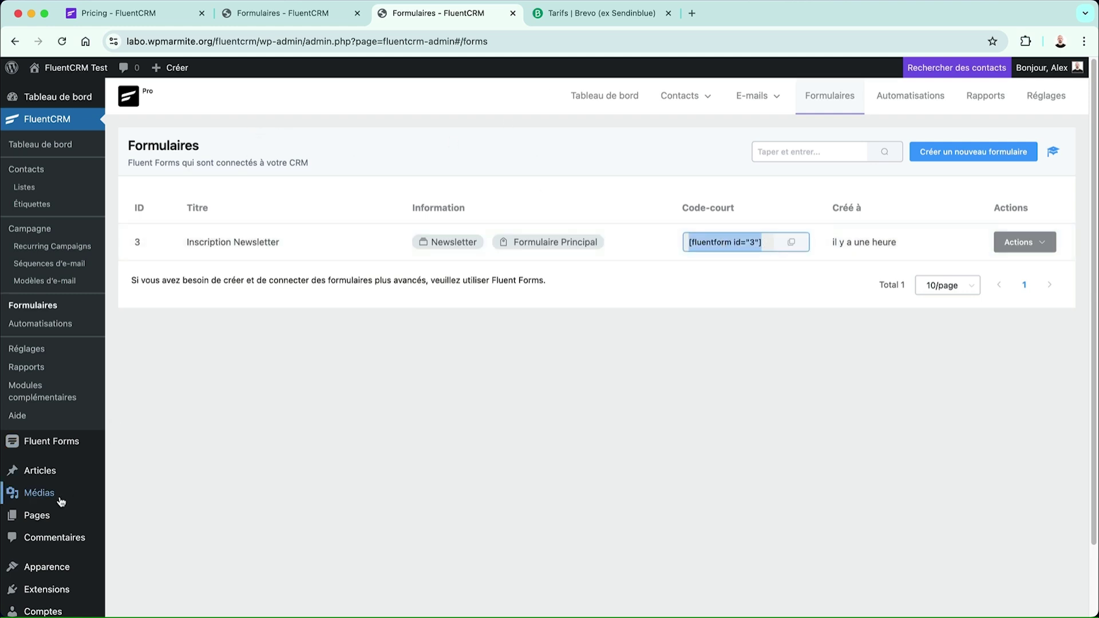
# - Open the site's pages in a separate browser tab and bring up the Newsletter page in the block editor
pyautogui.moveTo(37, 516)
pyautogui.keyDown('super'); pyautogui.click(151, 518); pyautogui.keyUp('super')
pyautogui.click(598, 14)
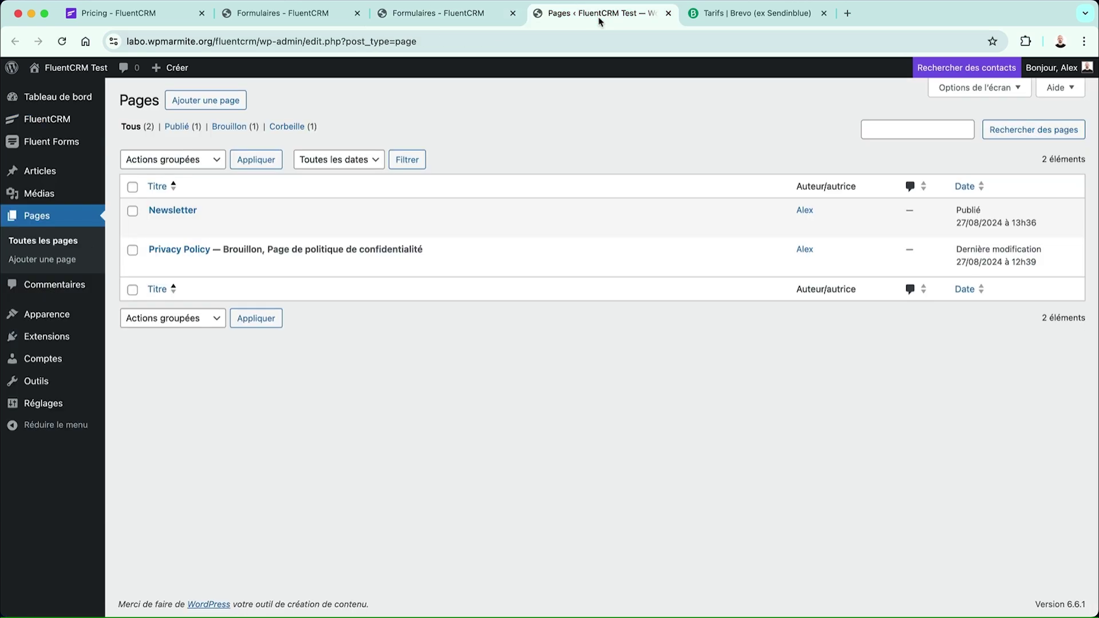
pyautogui.click(156, 224)
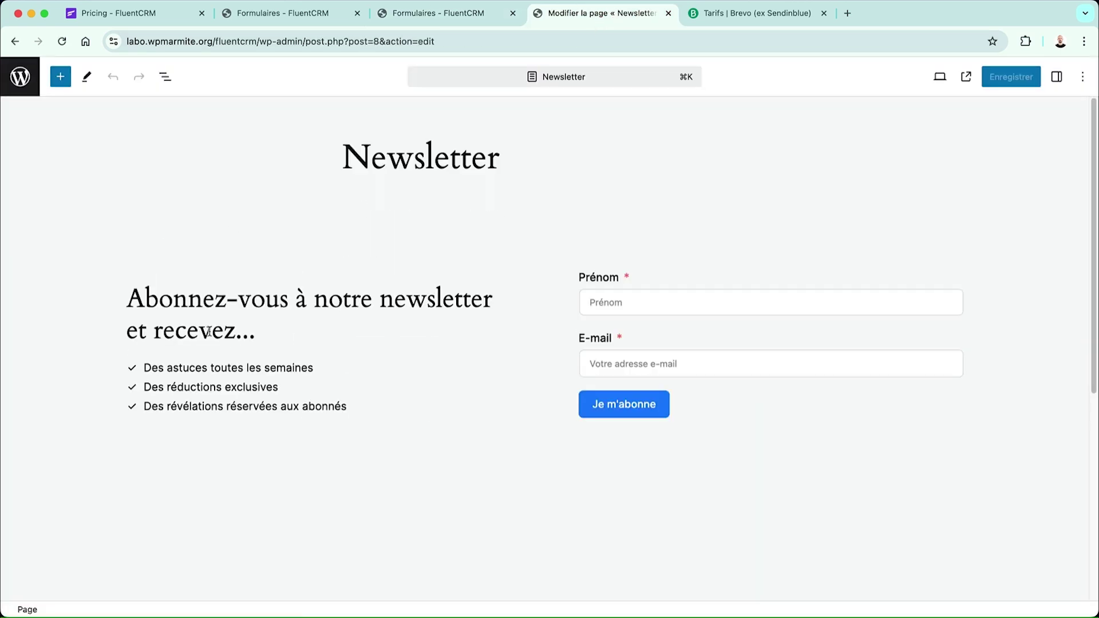
pyautogui.moveTo(175, 293); pyautogui.dragTo(437, 343)
pyautogui.click(436, 342)
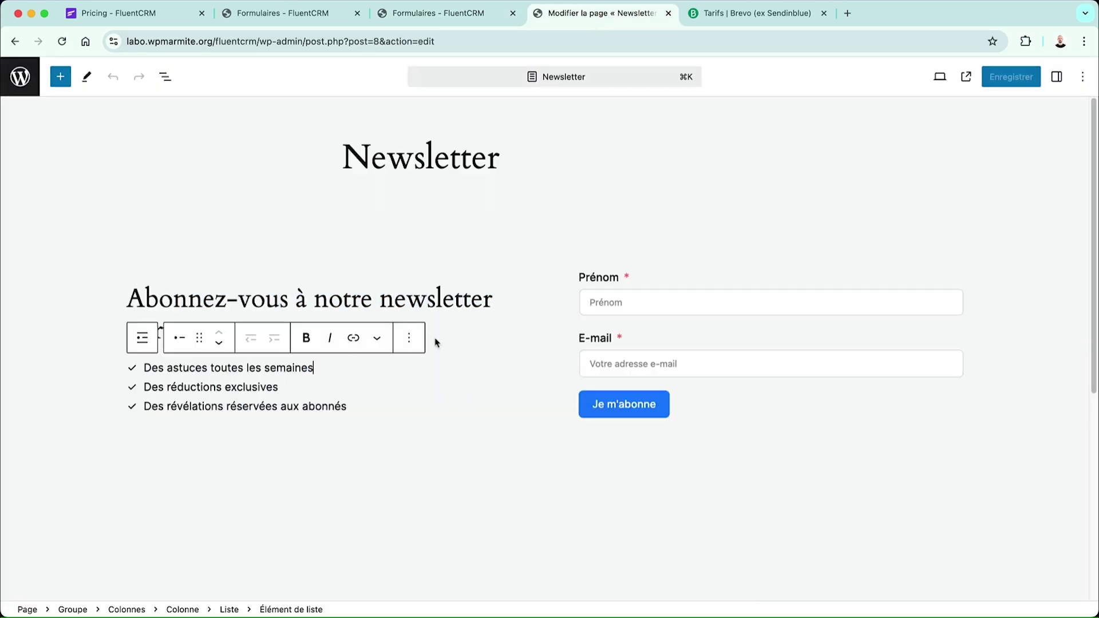
# - Inspect the Newsletter page's Fluent Forms block settings, checking the available forms and theme styles without changing them
pyautogui.click(674, 280)
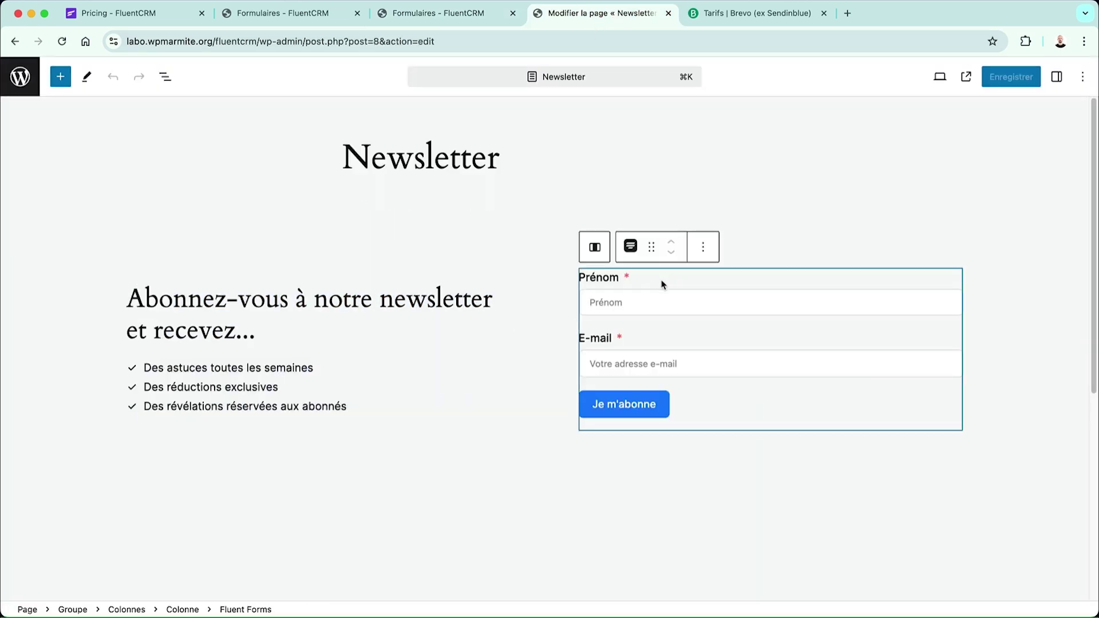
pyautogui.click(1055, 78)
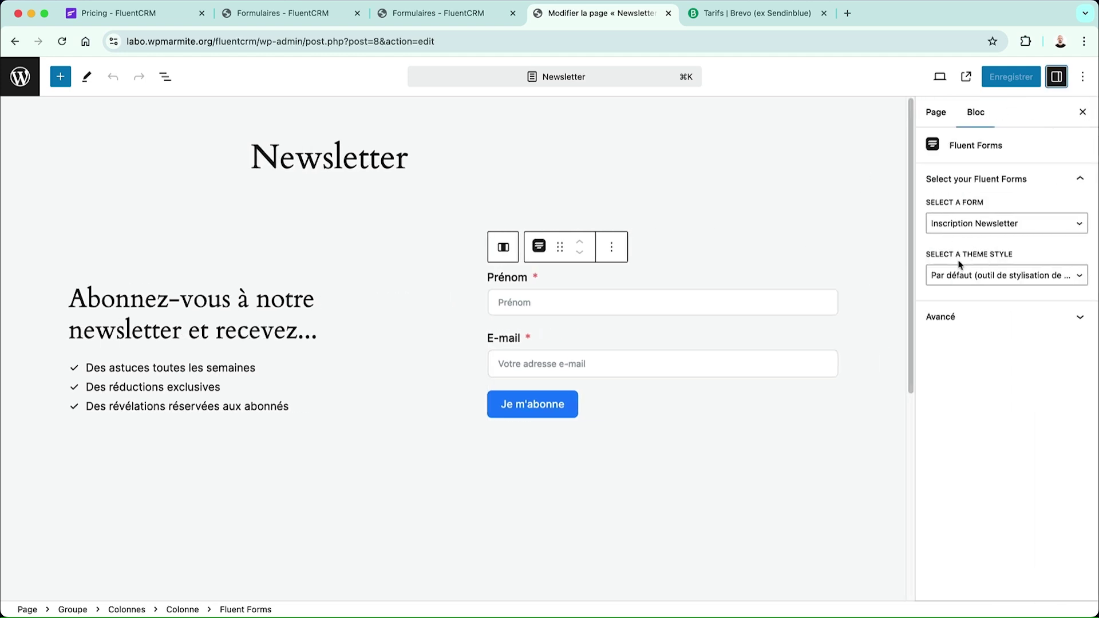
pyautogui.click(974, 233)
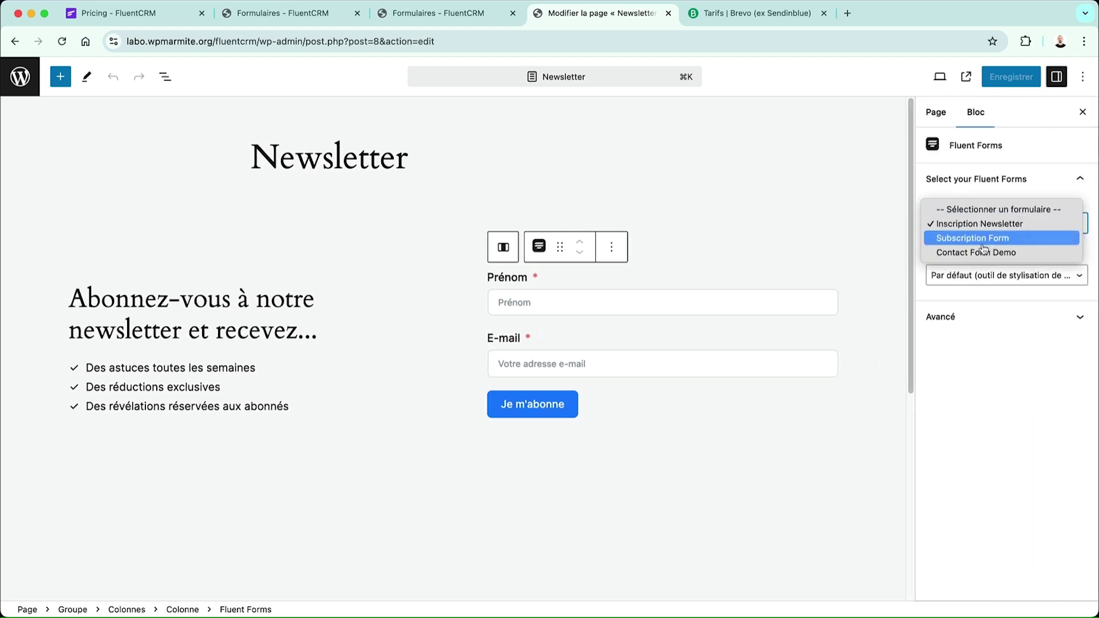
pyautogui.click(1045, 179)
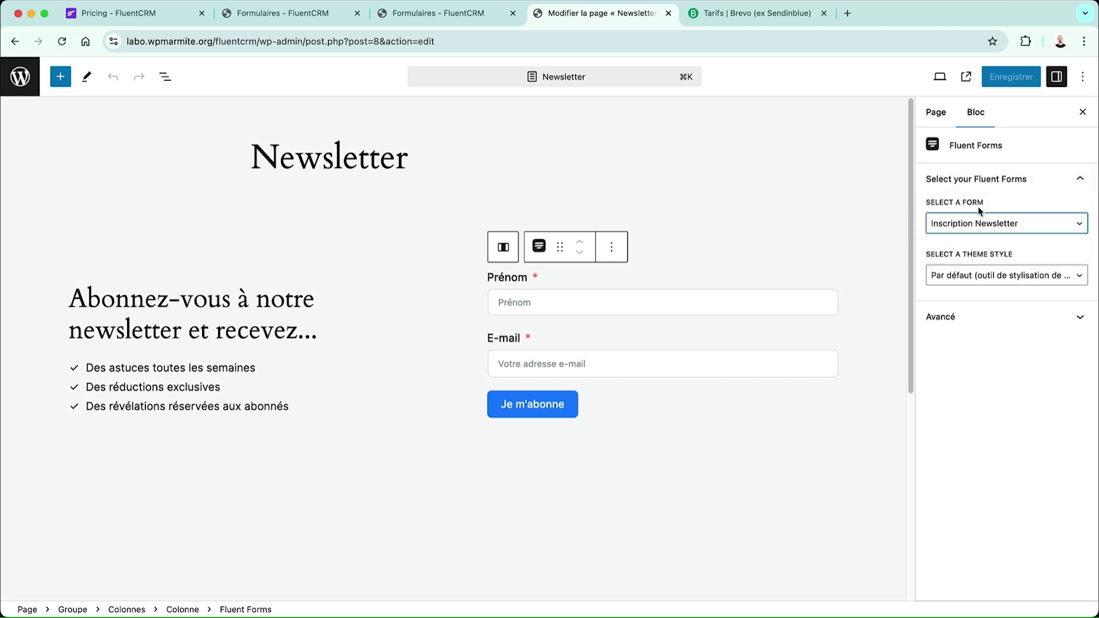
pyautogui.click(980, 277)
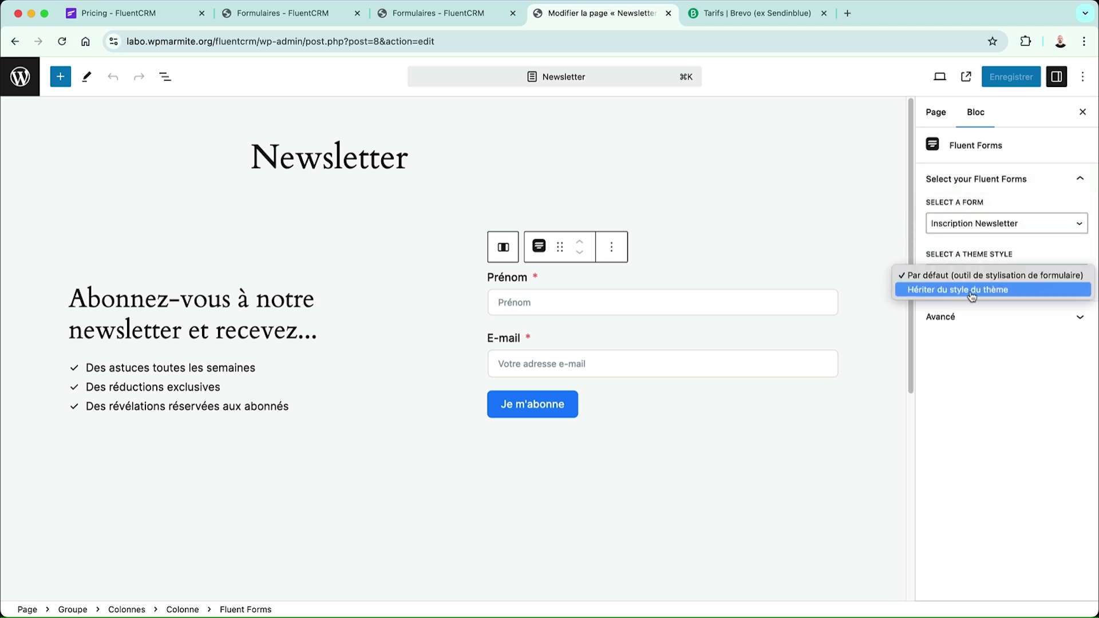
pyautogui.click(1013, 255)
# - Try the "Hériter du style du thème" style on the newsletter form block, and restore the default style
pyautogui.click(986, 277)
pyautogui.click(969, 293)
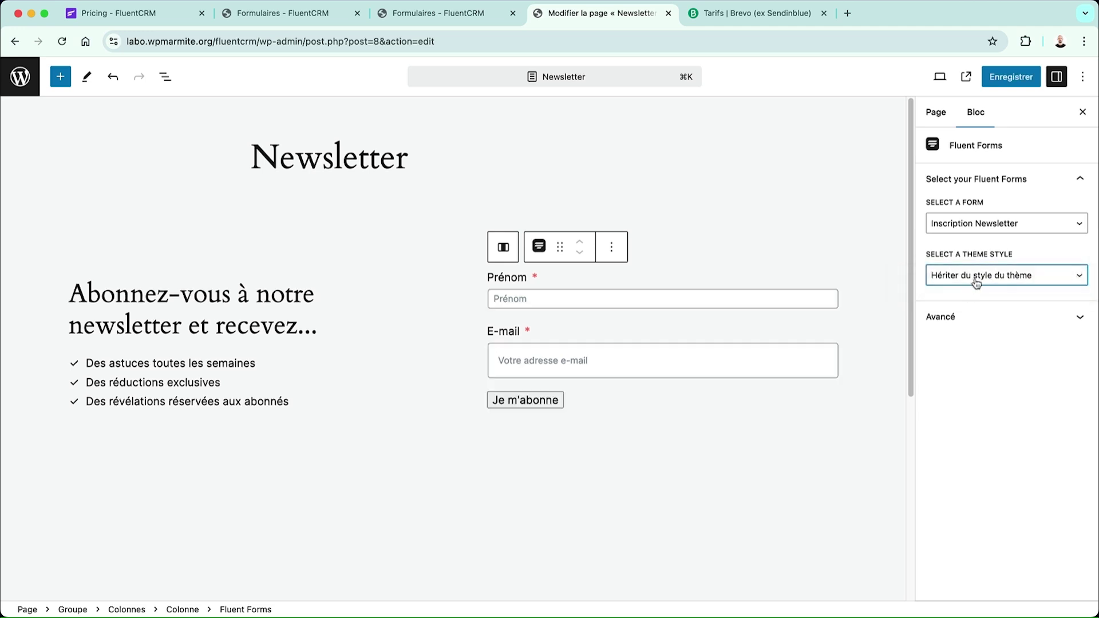
pyautogui.click(1031, 276)
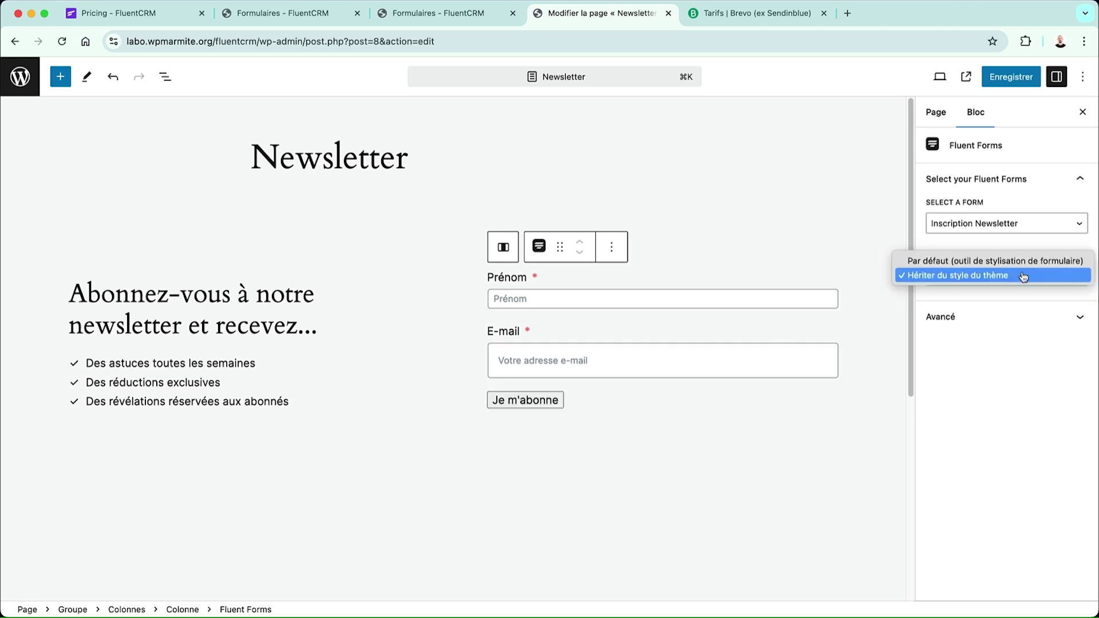
pyautogui.click(1007, 255)
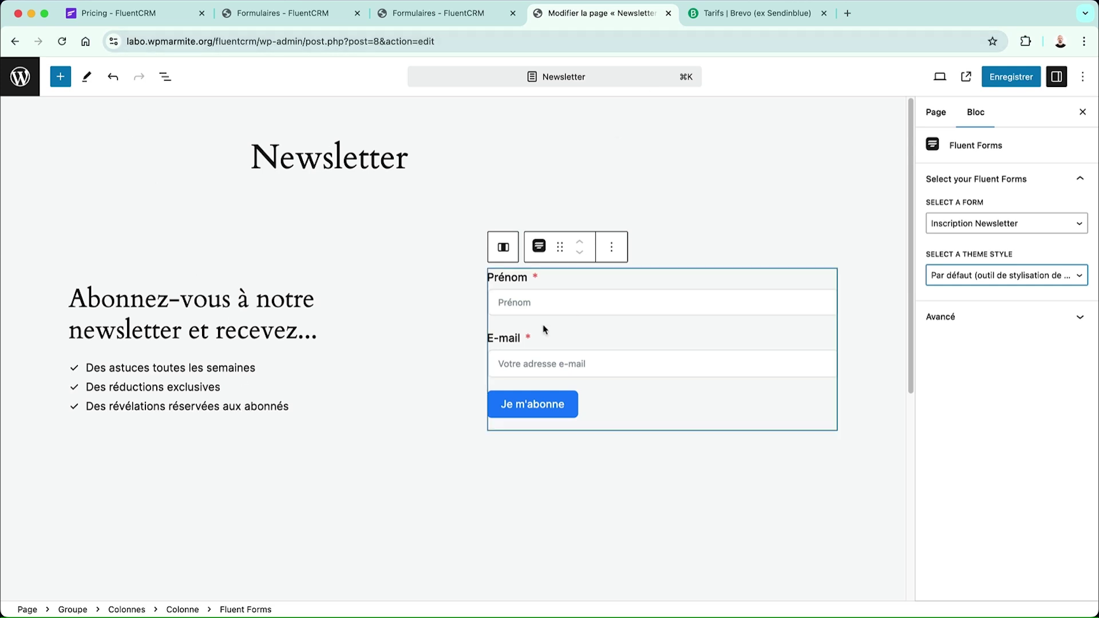
# - View the published Newsletter page and close the browser tab holding its editor
pyautogui.click(967, 77)
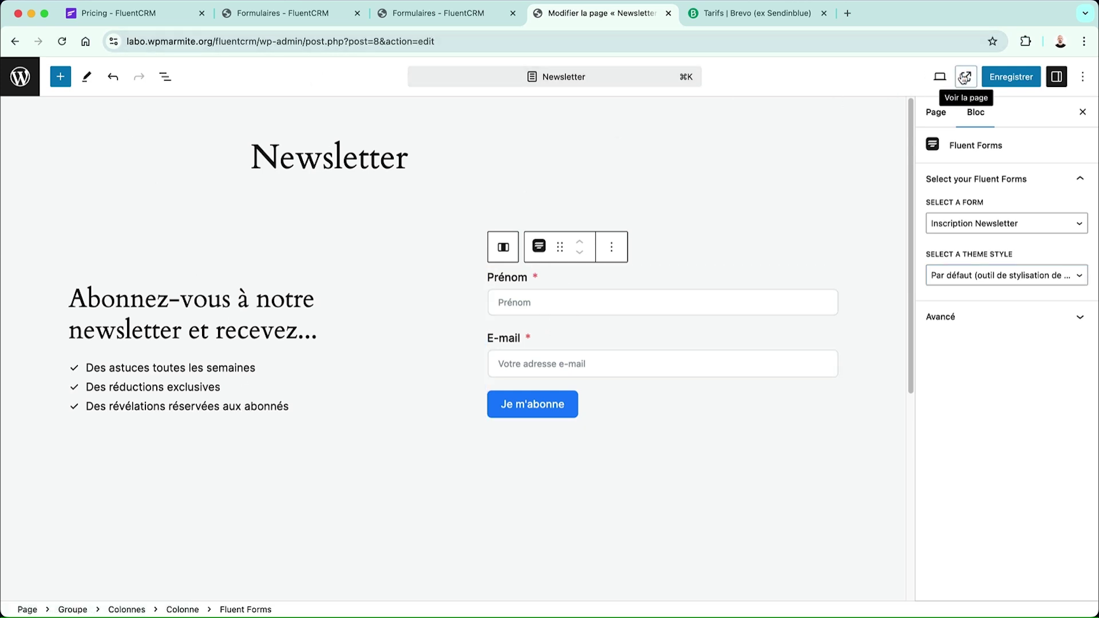
pyautogui.click(668, 13)
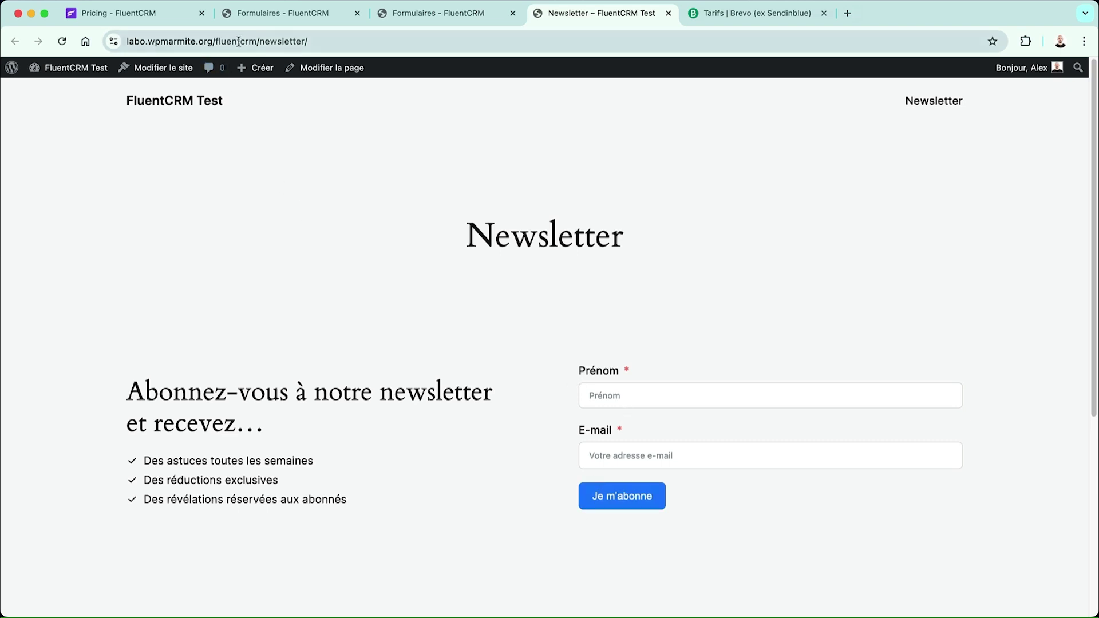
# - Go to FluentCRM's automations, start a new automation and examine the pre-built funnel templates on offer
pyautogui.click(274, 14)
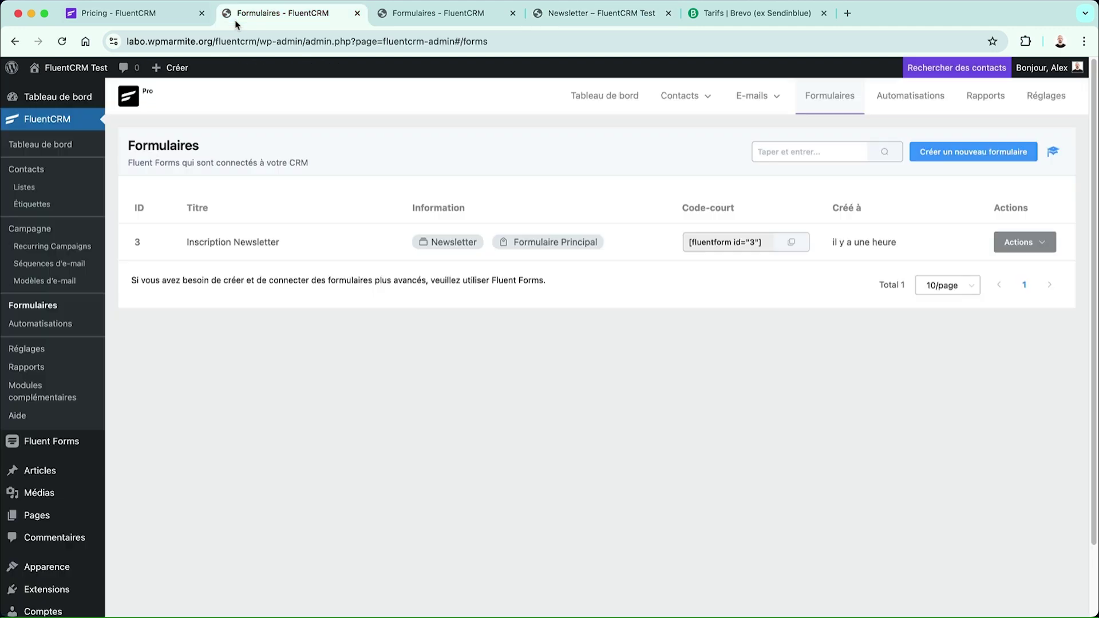
pyautogui.click(70, 324)
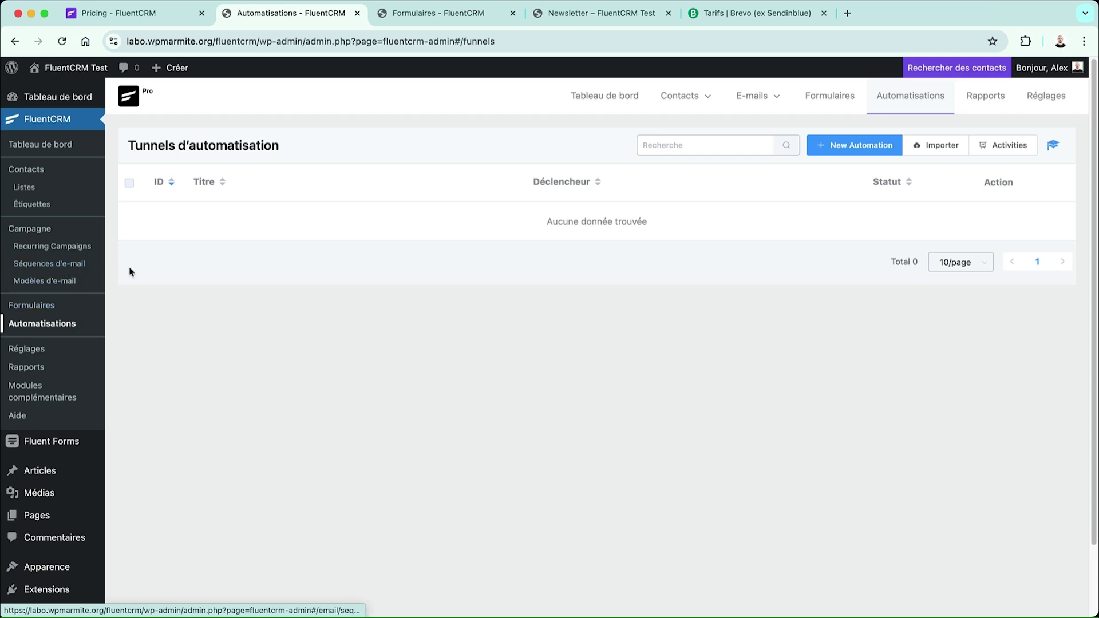
pyautogui.click(864, 151)
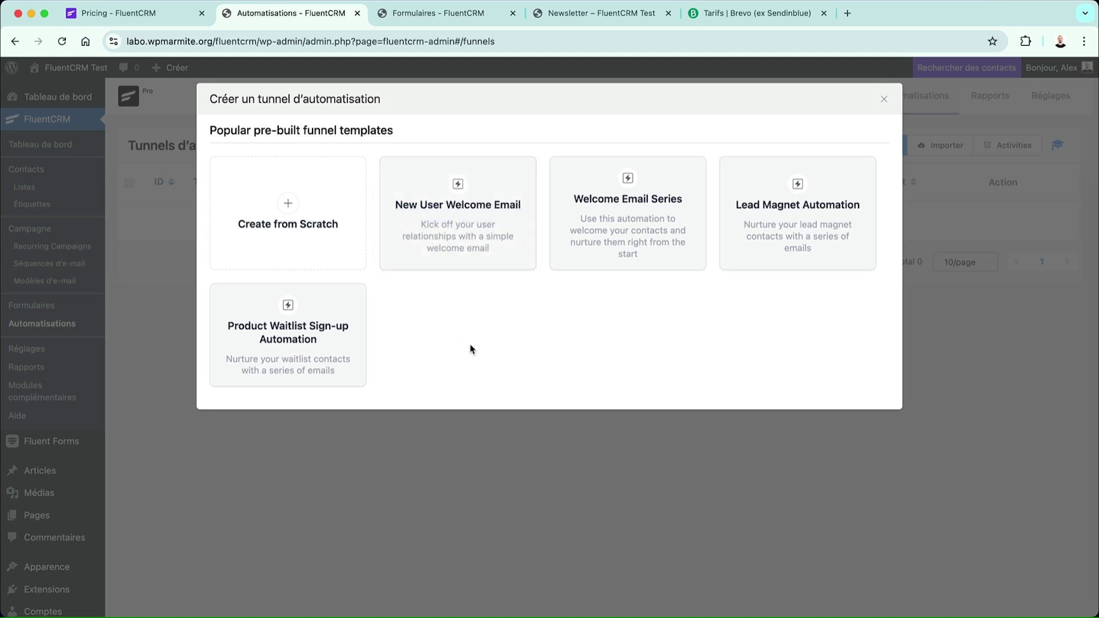
pyautogui.moveTo(465, 225)
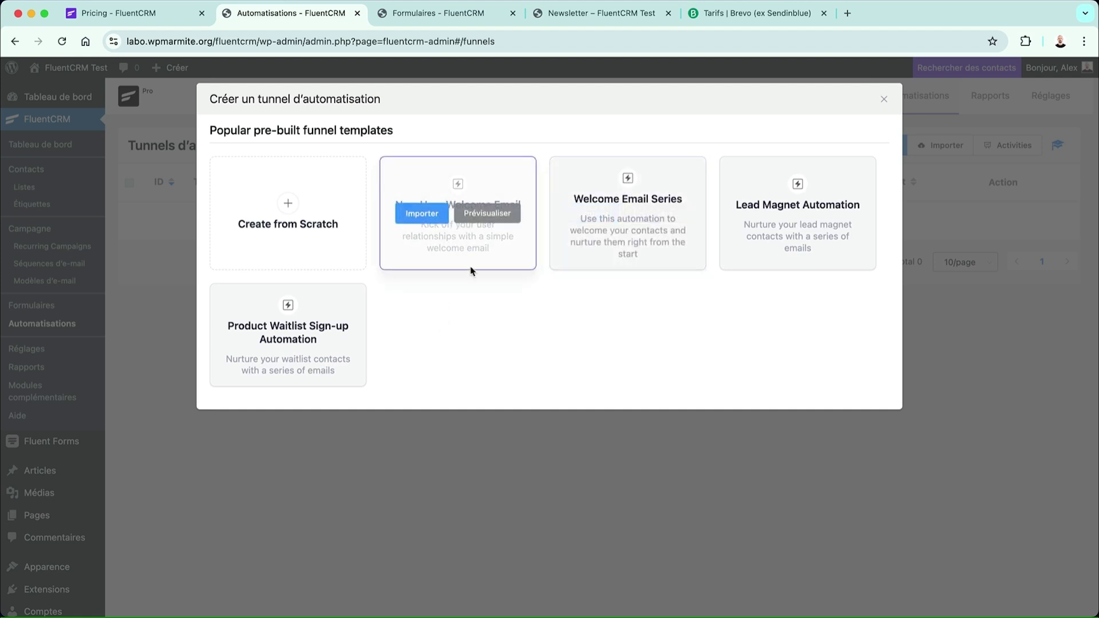
pyautogui.moveTo(612, 249)
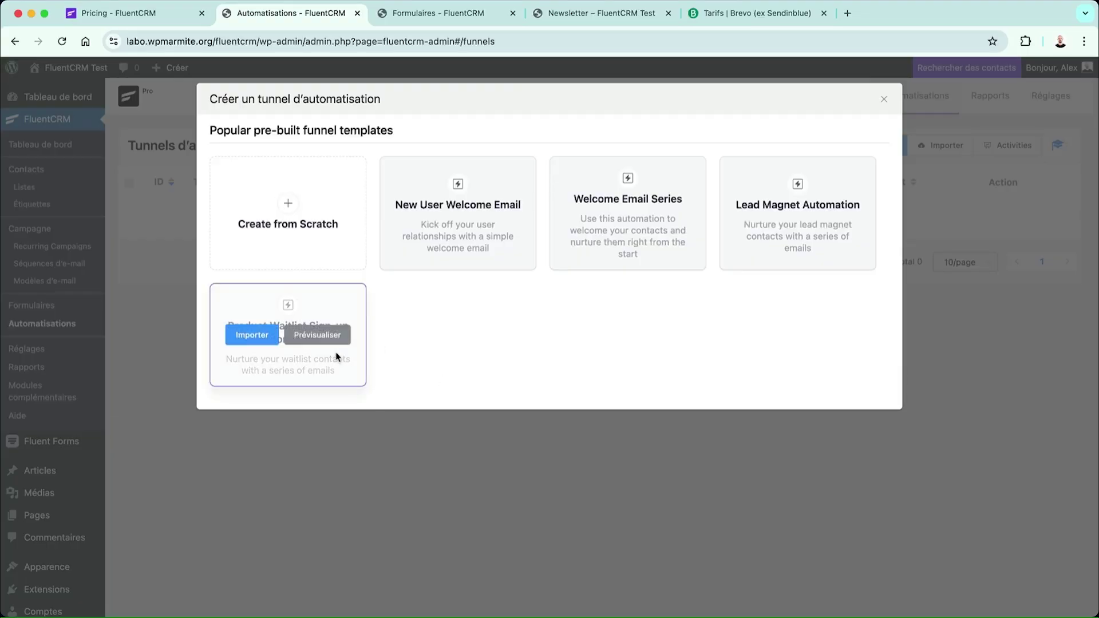
pyautogui.moveTo(300, 316)
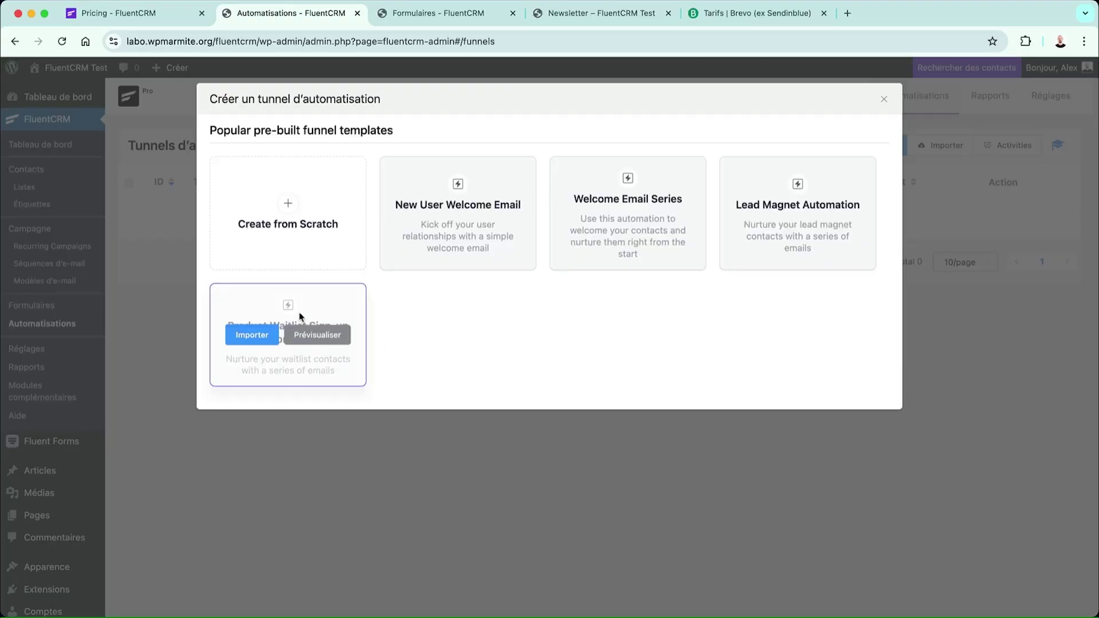
# - Import the Product Waitlist Sign-up funnel template and review its welcome e-mail, A/B split and two waiting branches
pyautogui.click(253, 337)
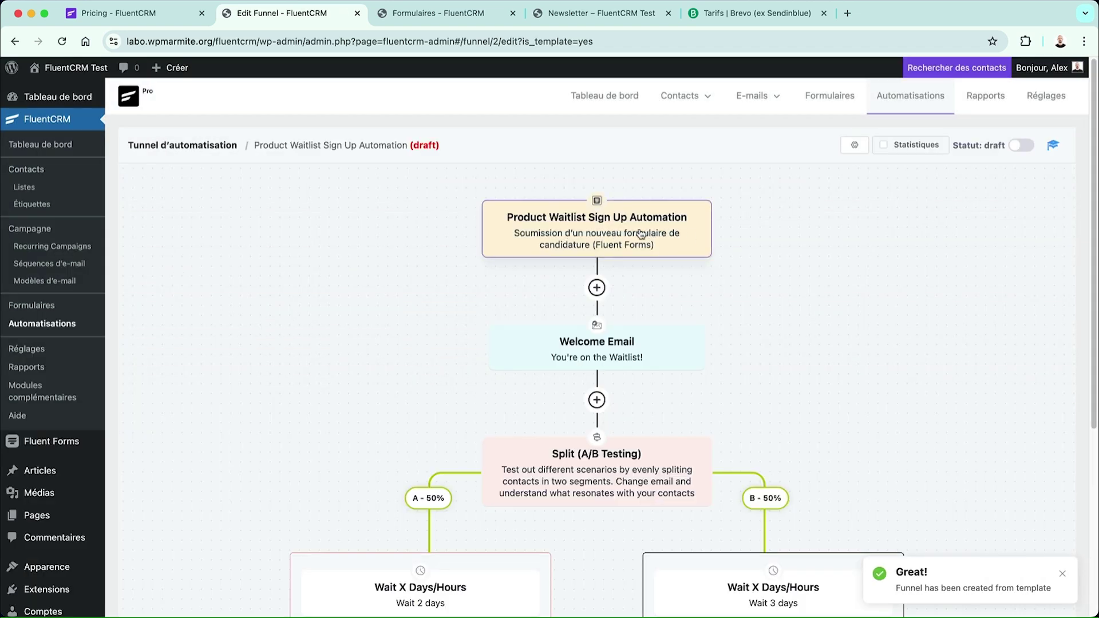
pyautogui.scroll(-2, 641, 234)
pyautogui.scroll(-5, 554, 289)
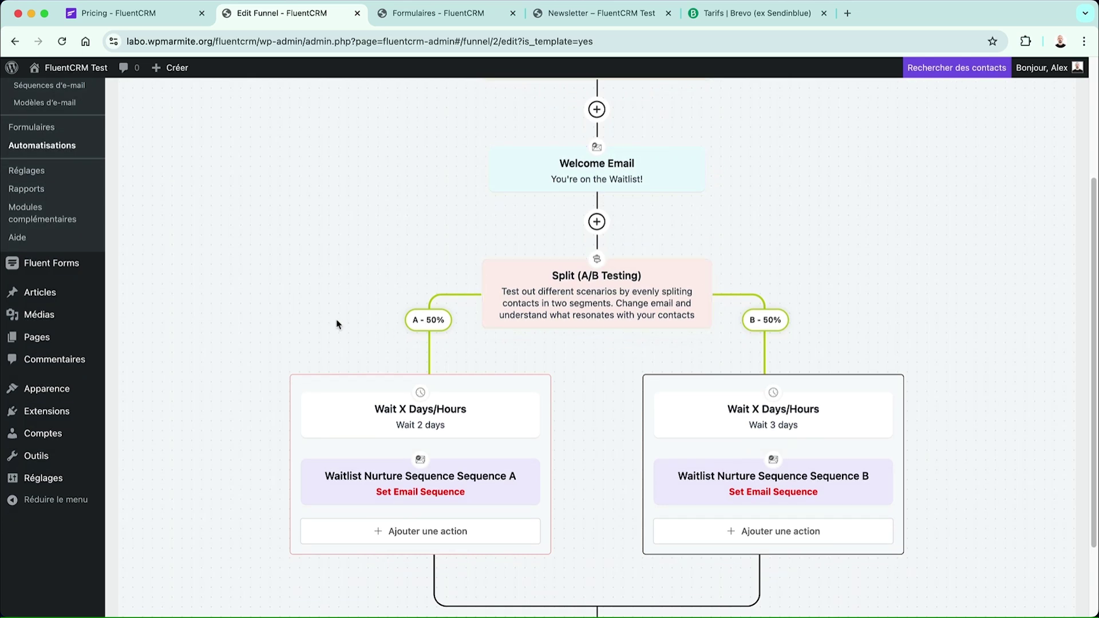
pyautogui.scroll(2, 337, 322)
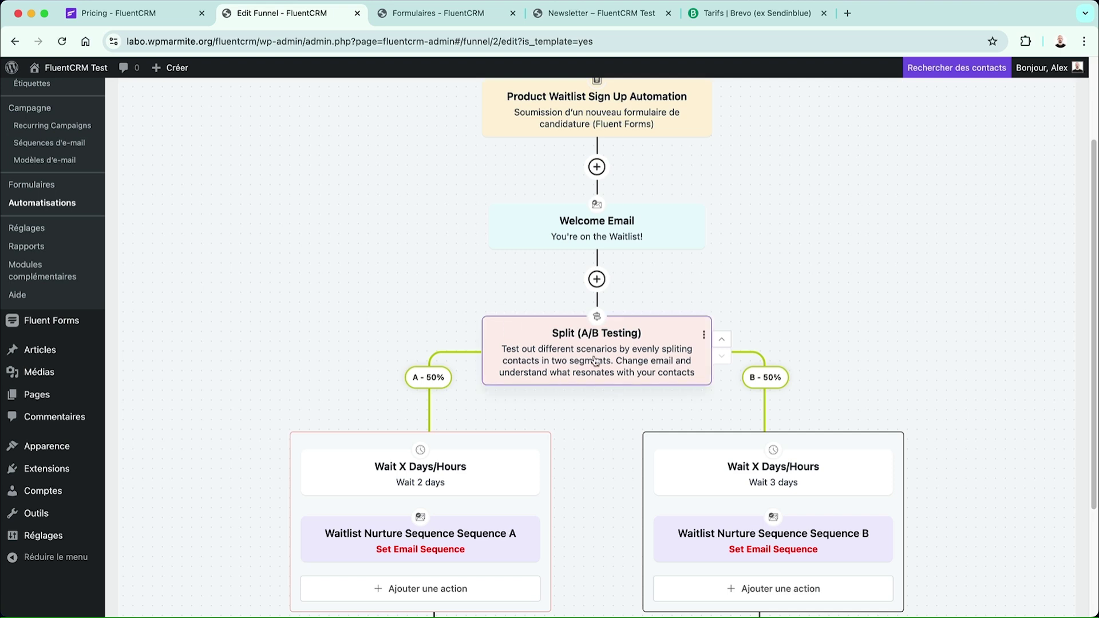
pyautogui.scroll(-3, 596, 359)
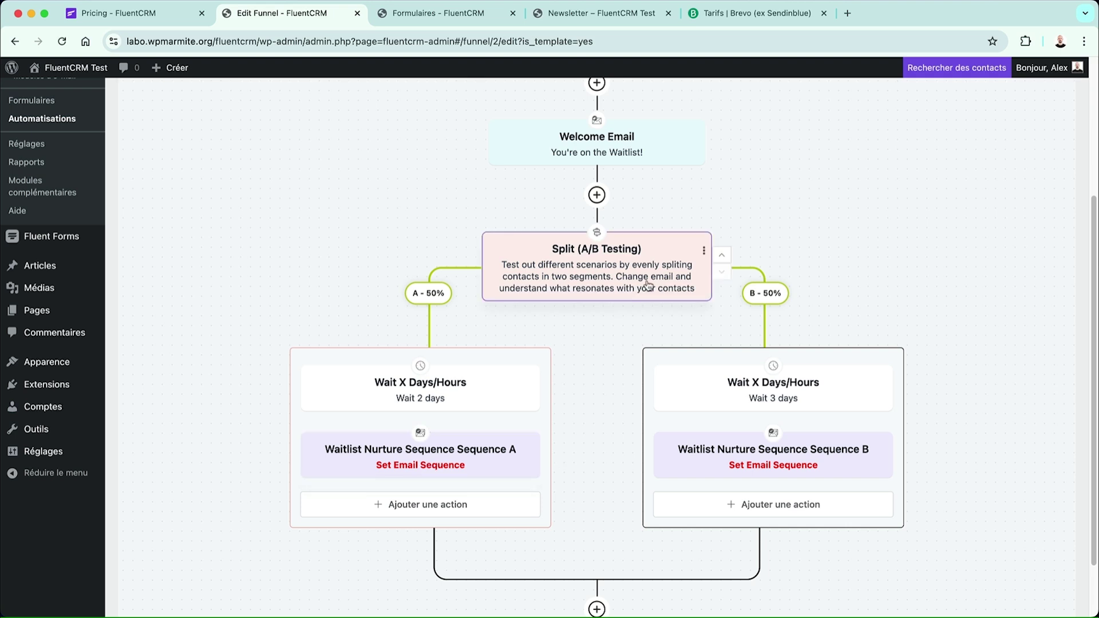
pyautogui.scroll(-2, 649, 285)
# - Check the e-mail sequence choices for the Waitlist Nurture Sequence A action without assigning one
pyautogui.click(466, 375)
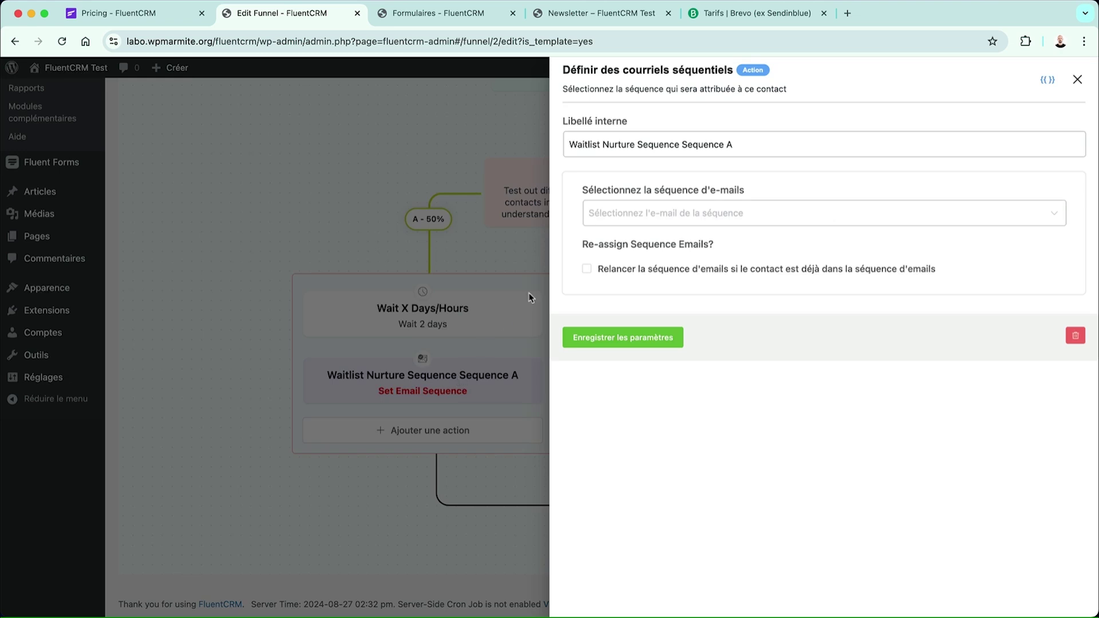
pyautogui.click(595, 215)
pyautogui.click(565, 253)
pyautogui.click(511, 250)
# - Delete the Split (A/B Testing) block together with its two branches from the waitlist funnel
pyautogui.scroll(3, 624, 407)
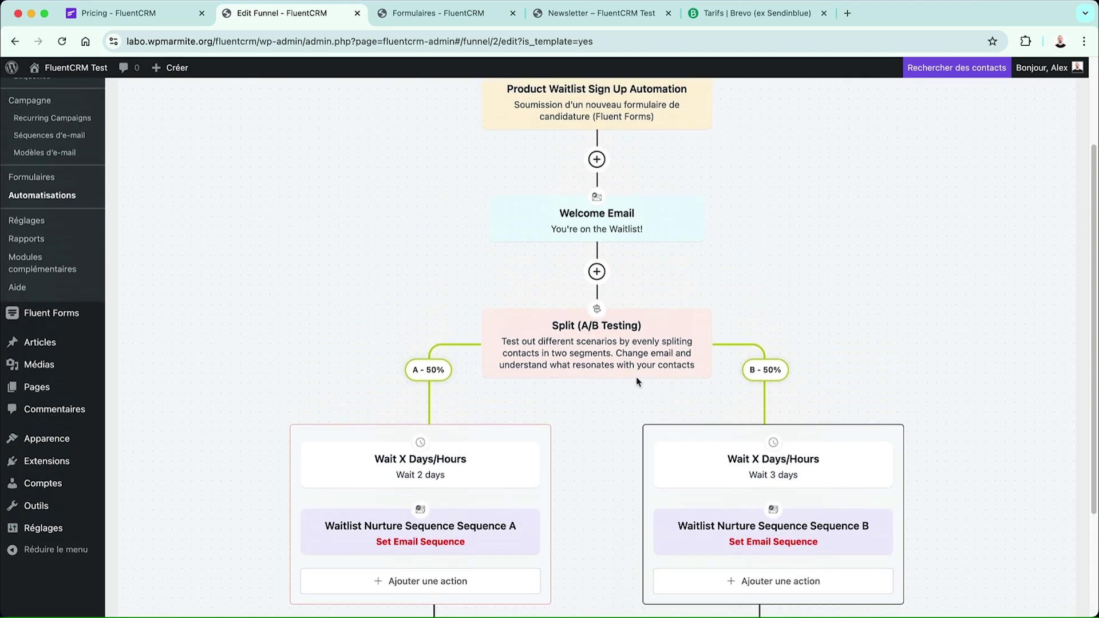
pyautogui.click(708, 330)
pyautogui.click(681, 359)
pyautogui.click(721, 331)
# - Add an "Attendre X jours/heures" action after the Welcome Email and save it with a wait of 2 days
pyautogui.moveTo(597, 311)
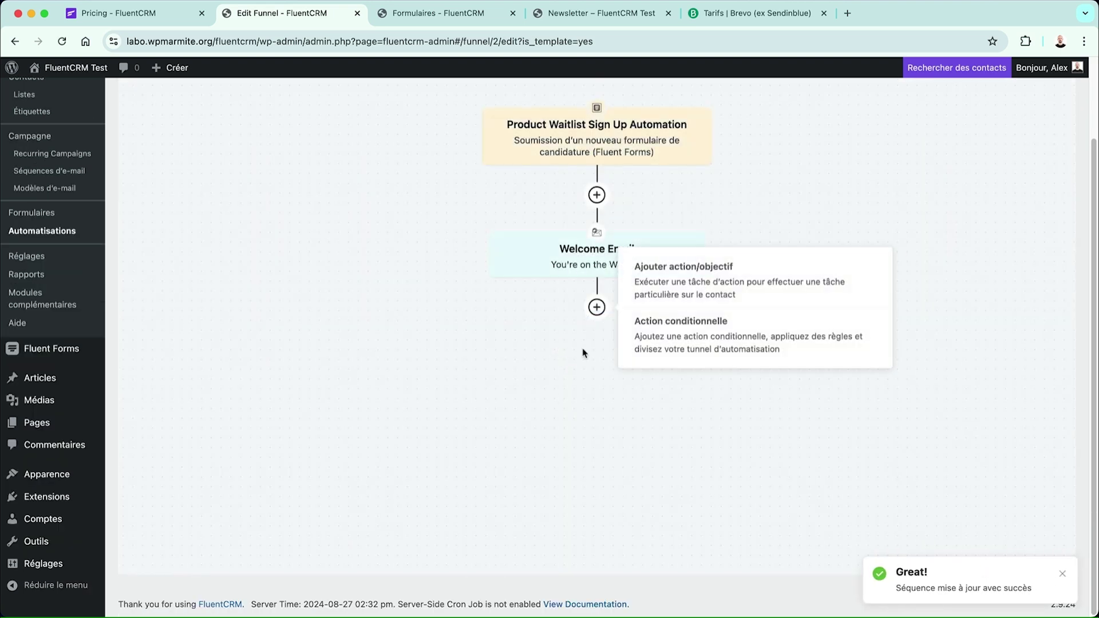
pyautogui.click(681, 275)
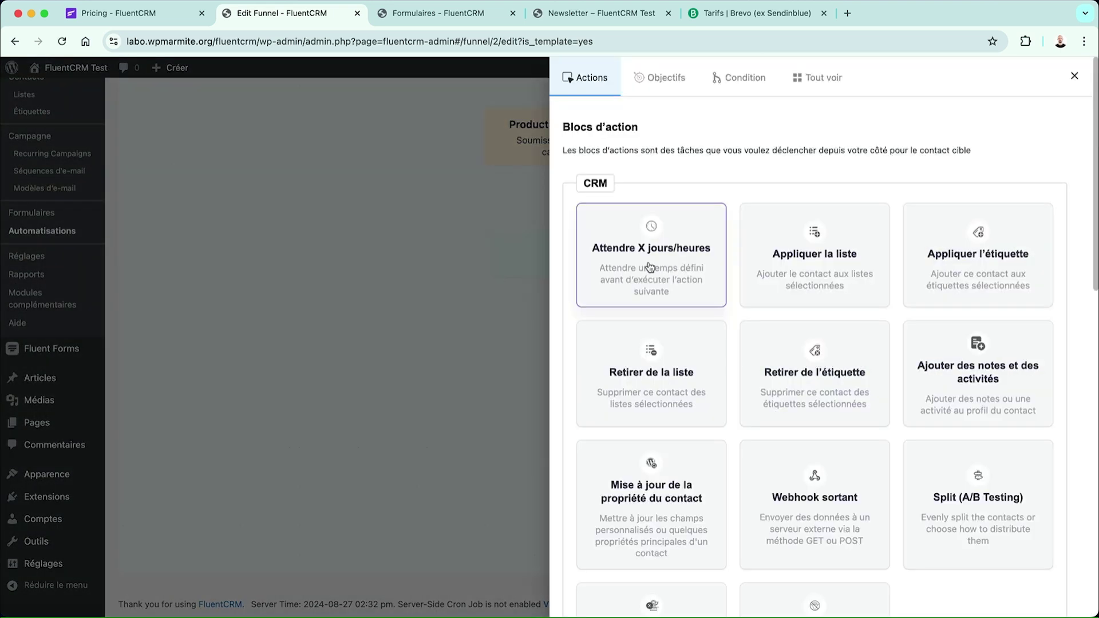
pyautogui.click(444, 298)
pyautogui.moveTo(596, 308)
pyautogui.click(630, 295)
pyautogui.scroll(-3, 705, 284)
pyautogui.scroll(3, 705, 284)
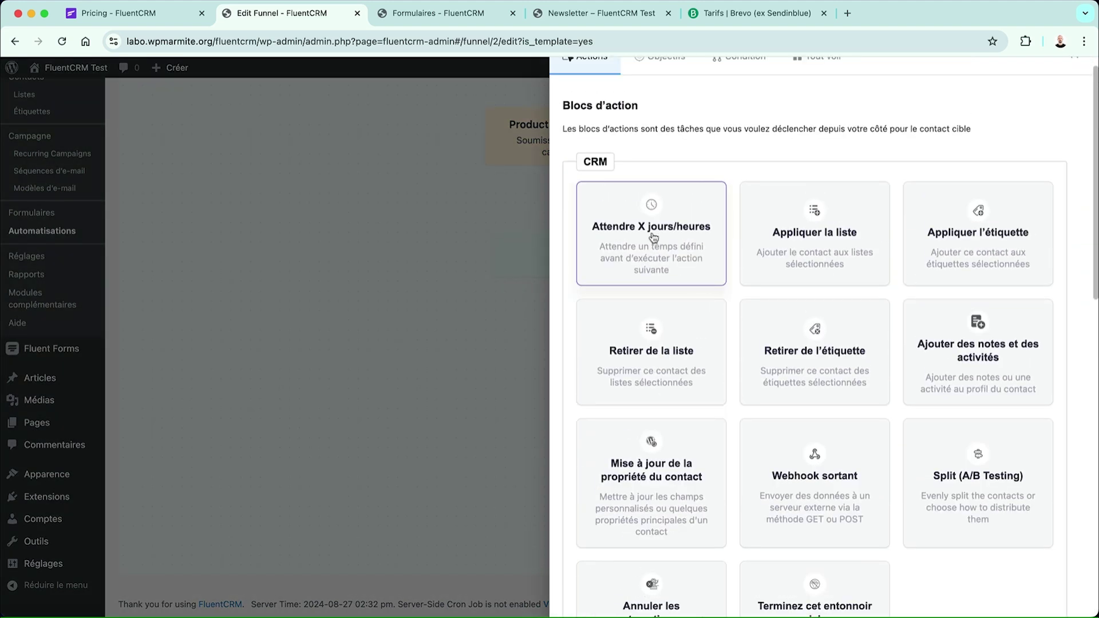
pyautogui.click(669, 252)
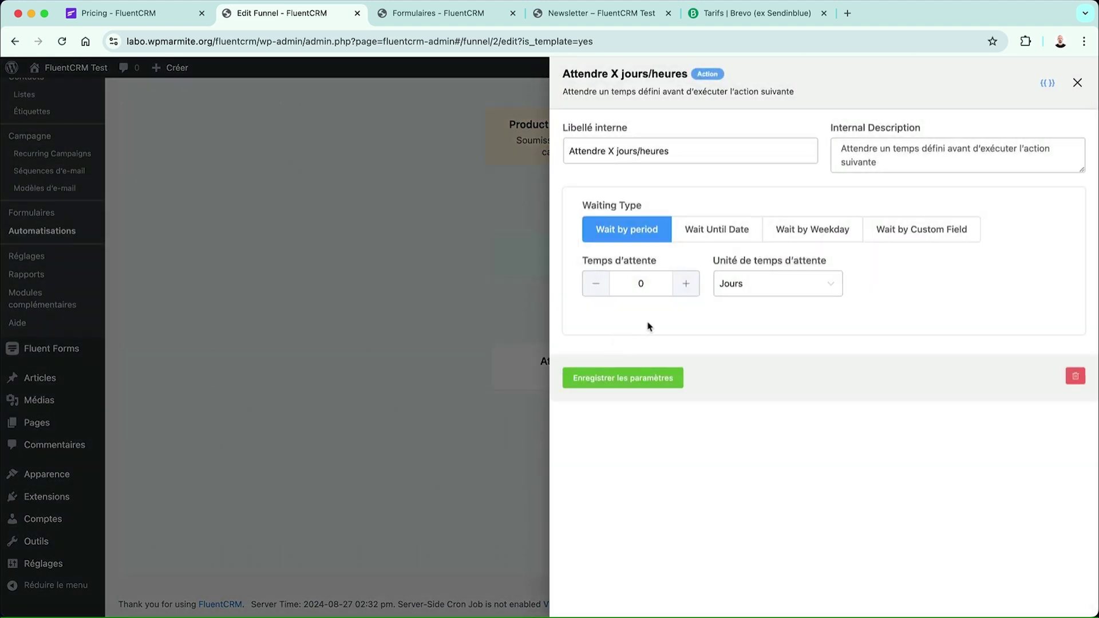
pyautogui.click(623, 377)
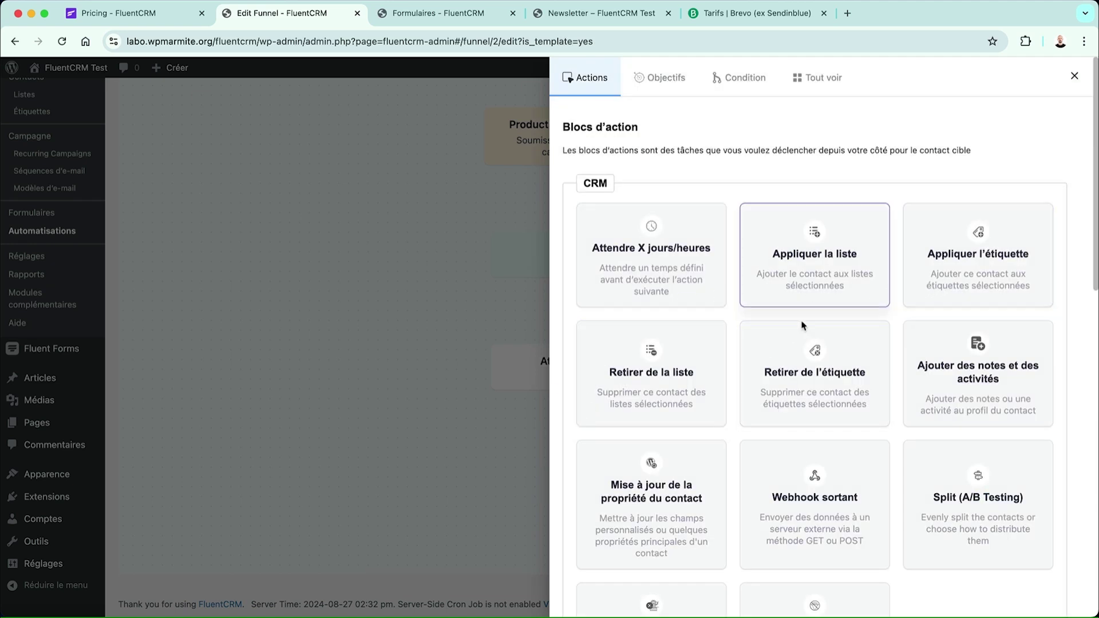
# - Examine the CRM, e-mail, sequence and WordPress action blocks that can be added after the wait
pyautogui.scroll(-2, 810, 401)
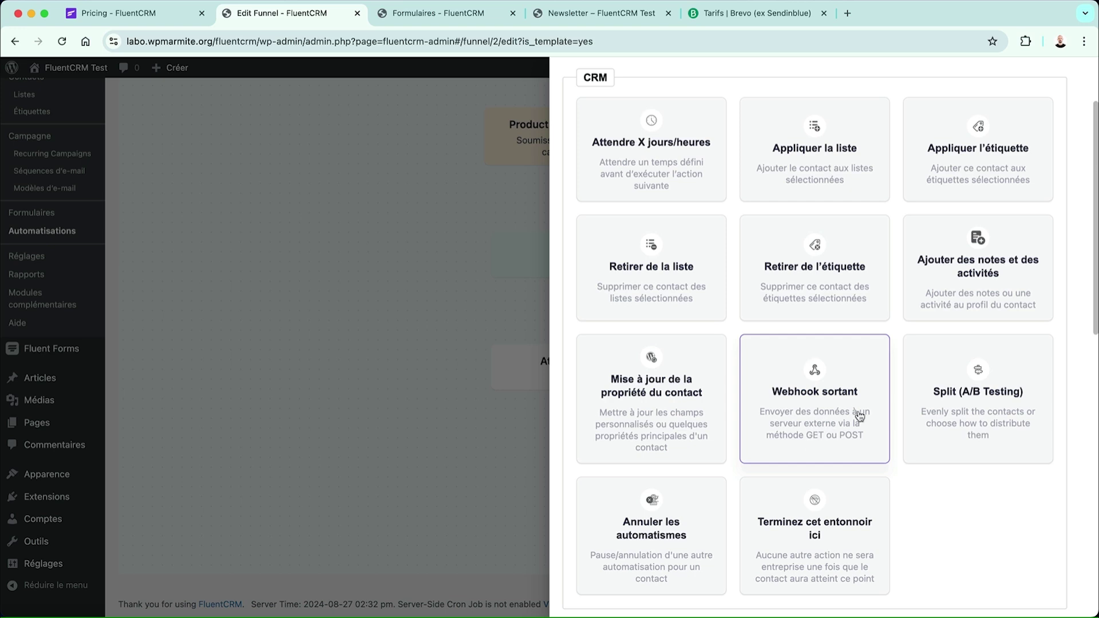
pyautogui.click(514, 454)
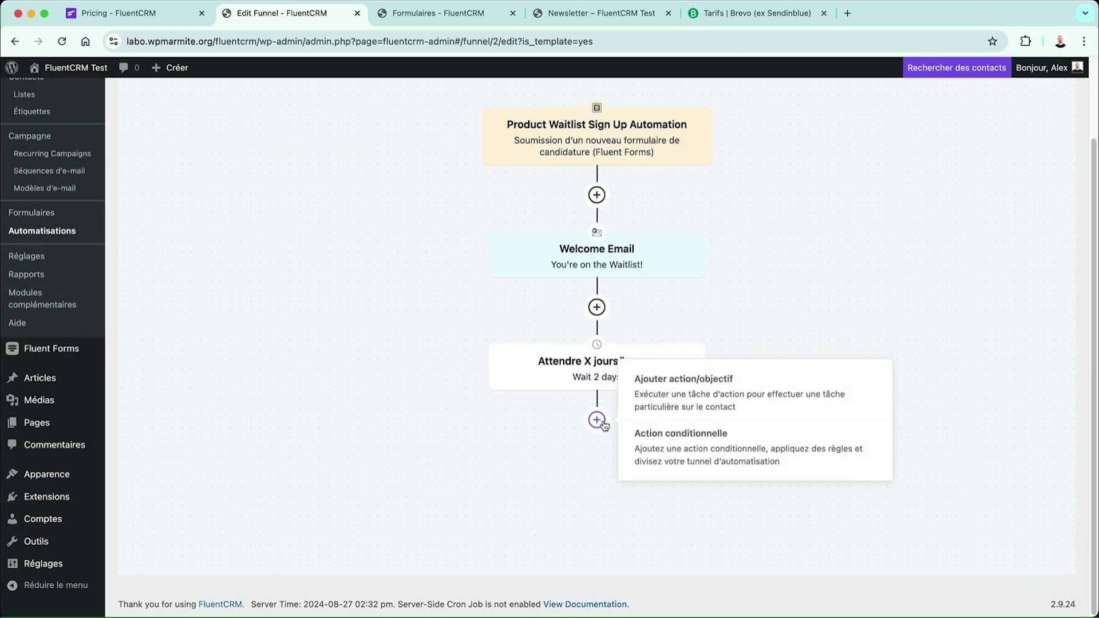
pyautogui.click(601, 422)
pyautogui.scroll(-7, 658, 343)
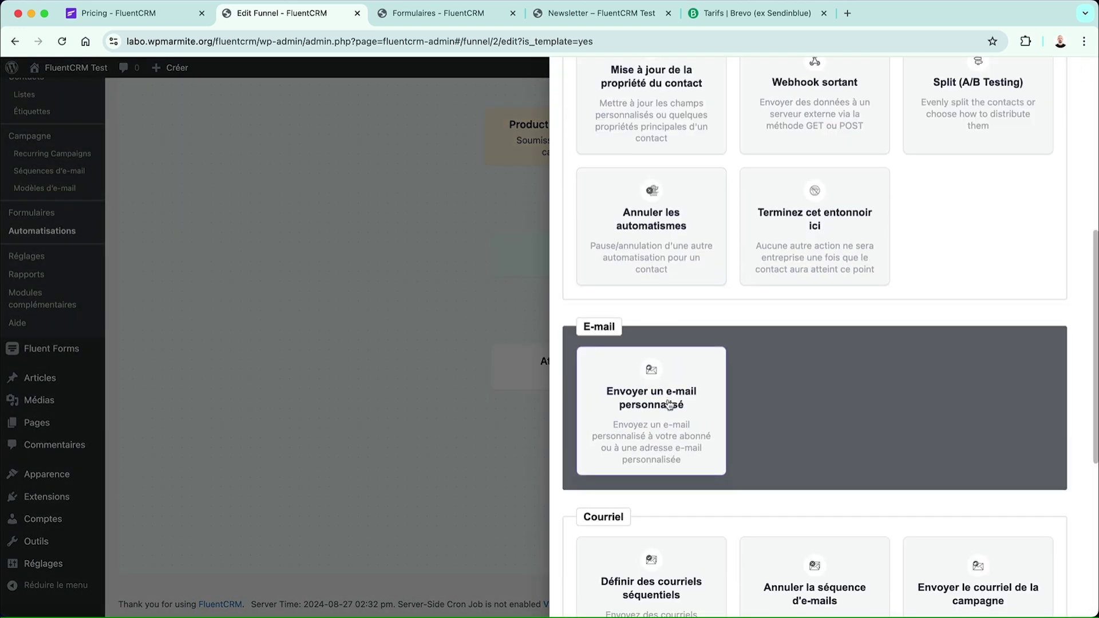
pyautogui.scroll(-3, 669, 404)
pyautogui.scroll(-3, 668, 404)
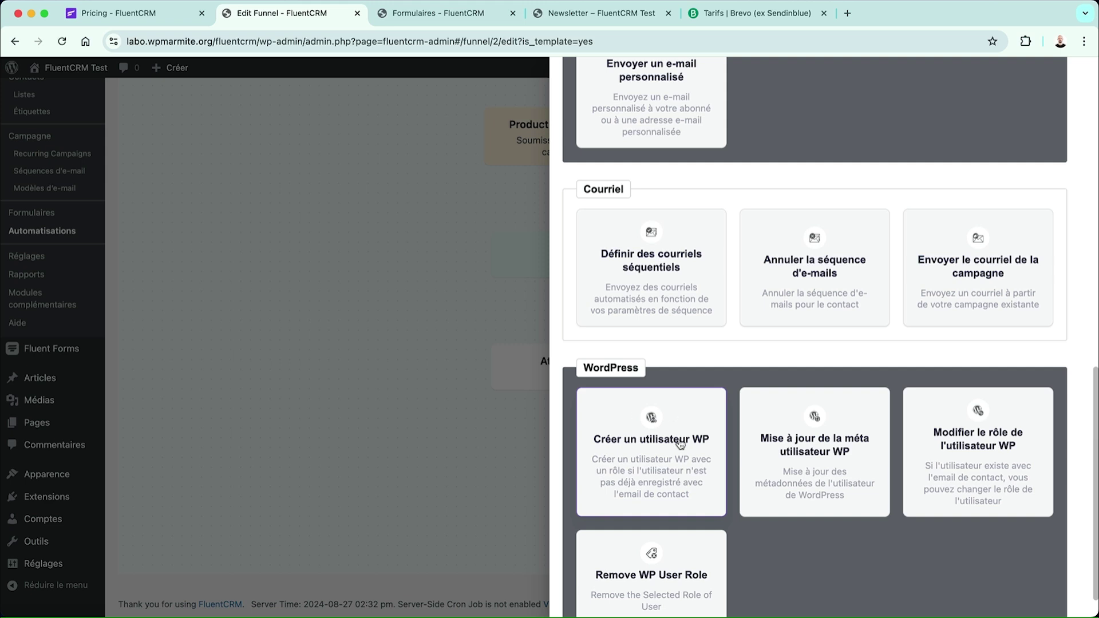
pyautogui.scroll(-1, 669, 449)
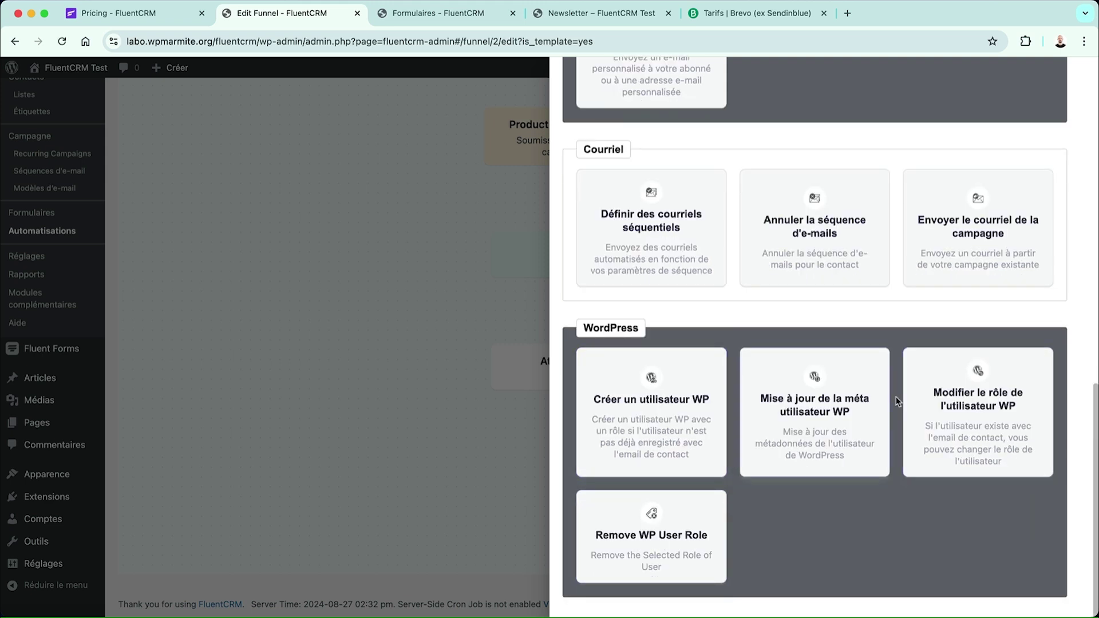
pyautogui.scroll(3, 781, 419)
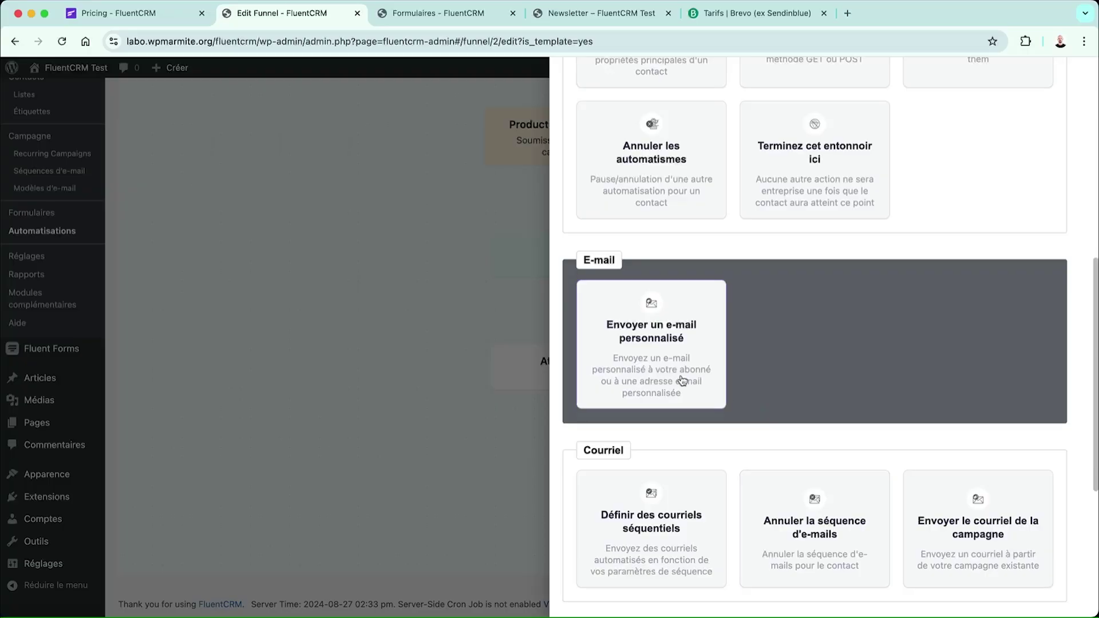
# - Add an "Envoyer un e-mail personnalisé" action after the wait and review its recipient, subject, body and scheduling settings, leaving them unfilled
pyautogui.click(616, 385)
pyautogui.click(591, 464)
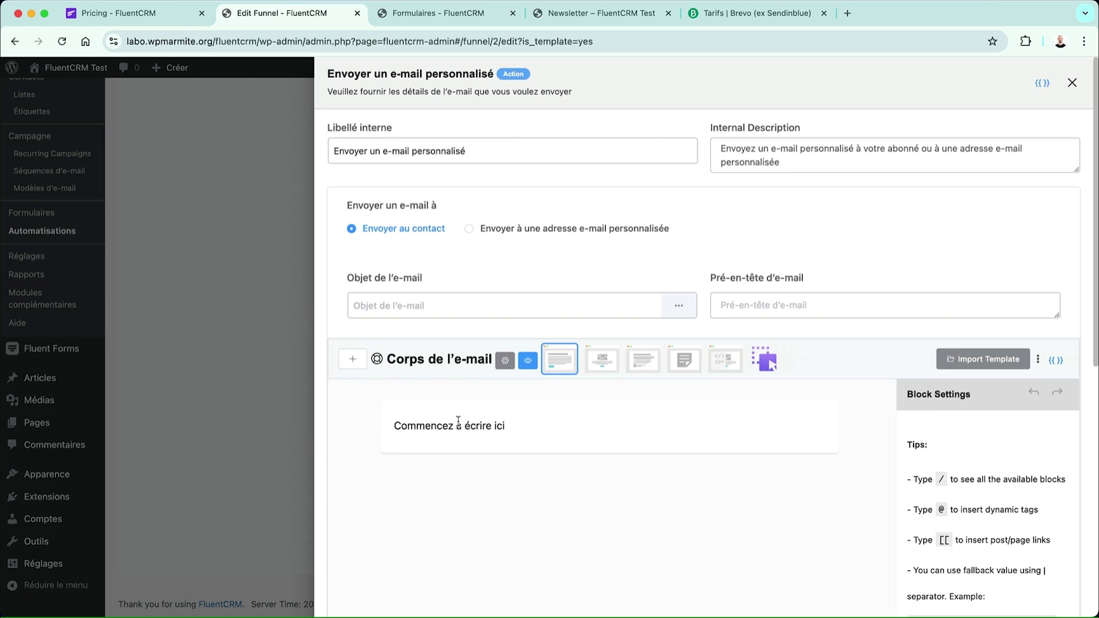
pyautogui.click(464, 427)
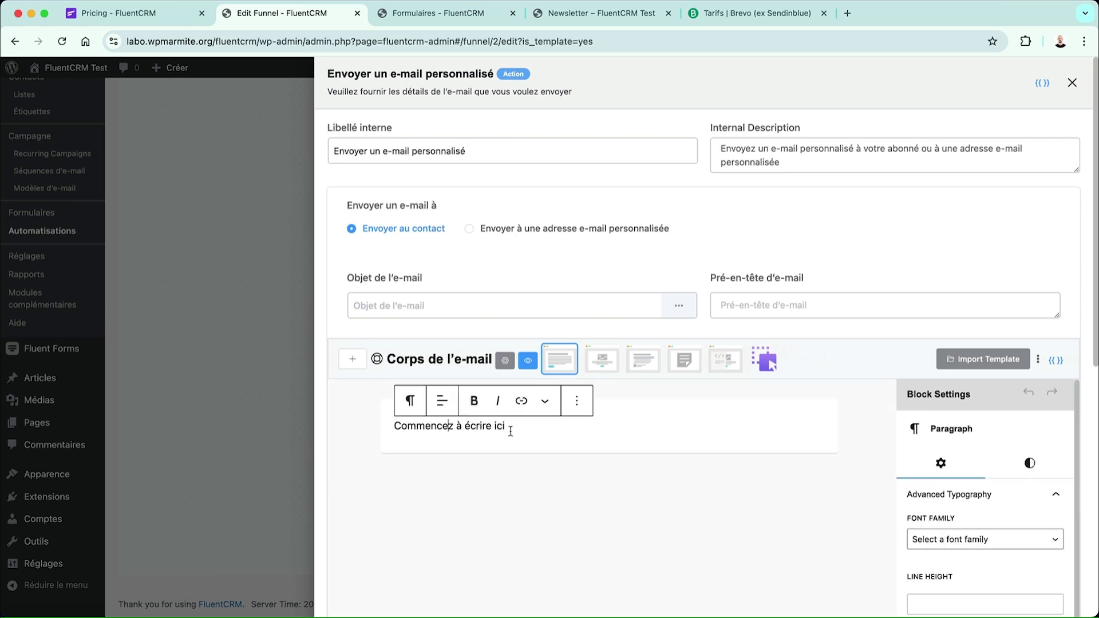
pyautogui.moveTo(535, 147); pyautogui.dragTo(427, 138)
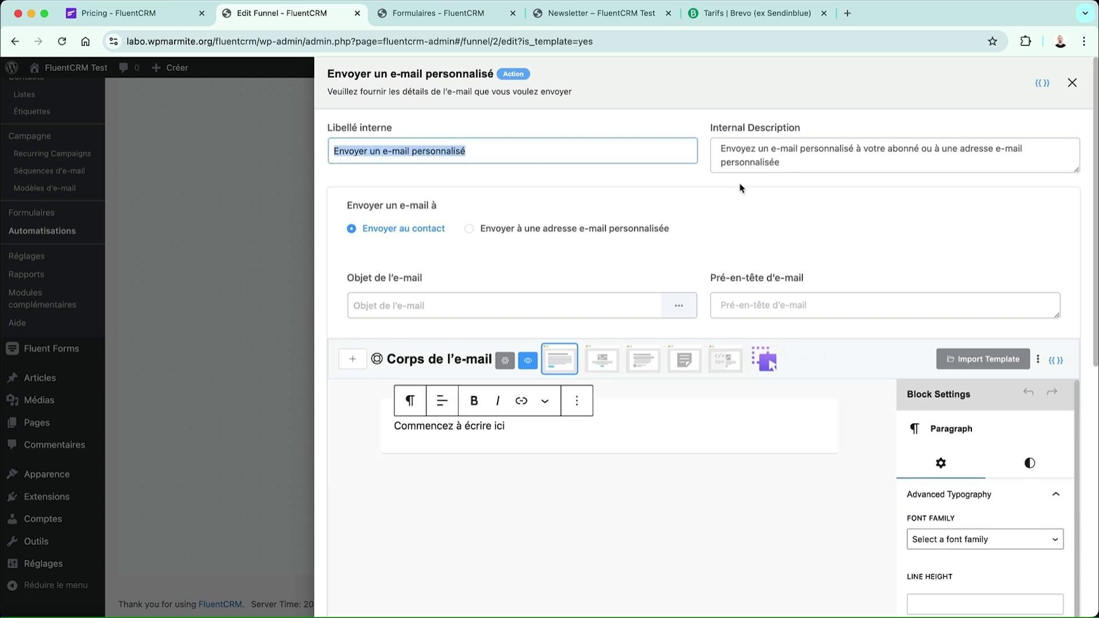
pyautogui.click(413, 308)
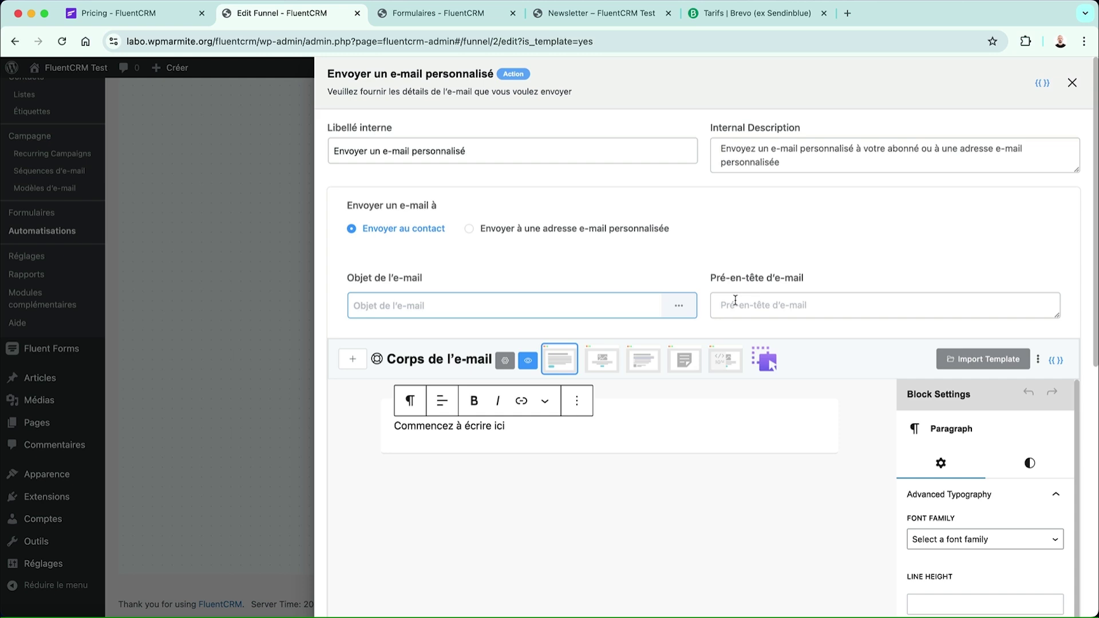
pyautogui.scroll(-10, 778, 268)
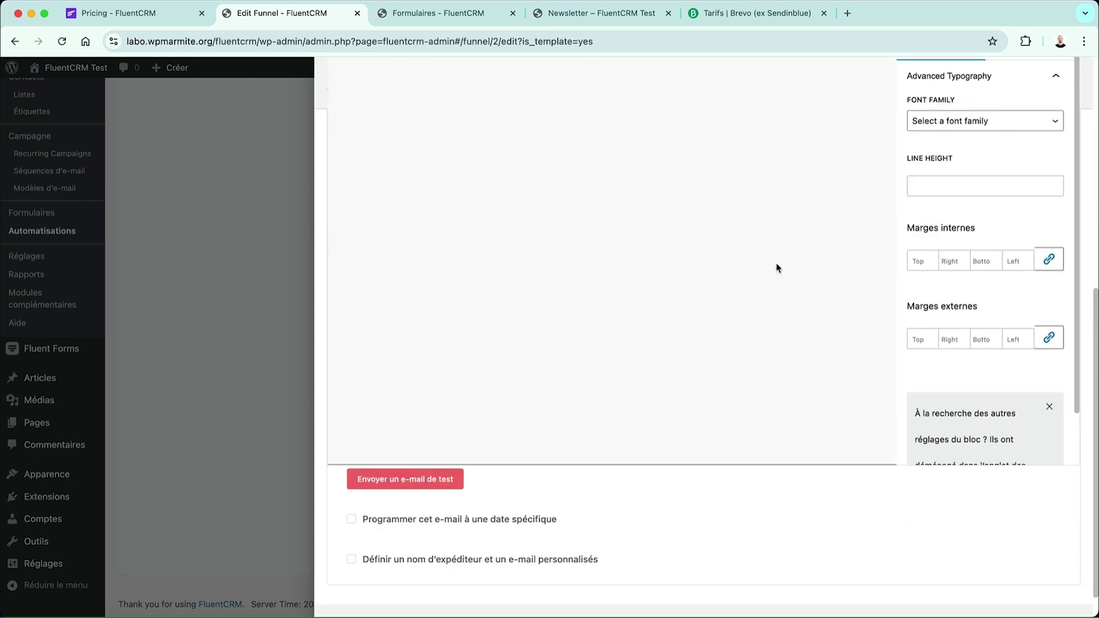
pyautogui.scroll(-1, 777, 268)
pyautogui.scroll(10, 629, 373)
pyautogui.press('Escape')
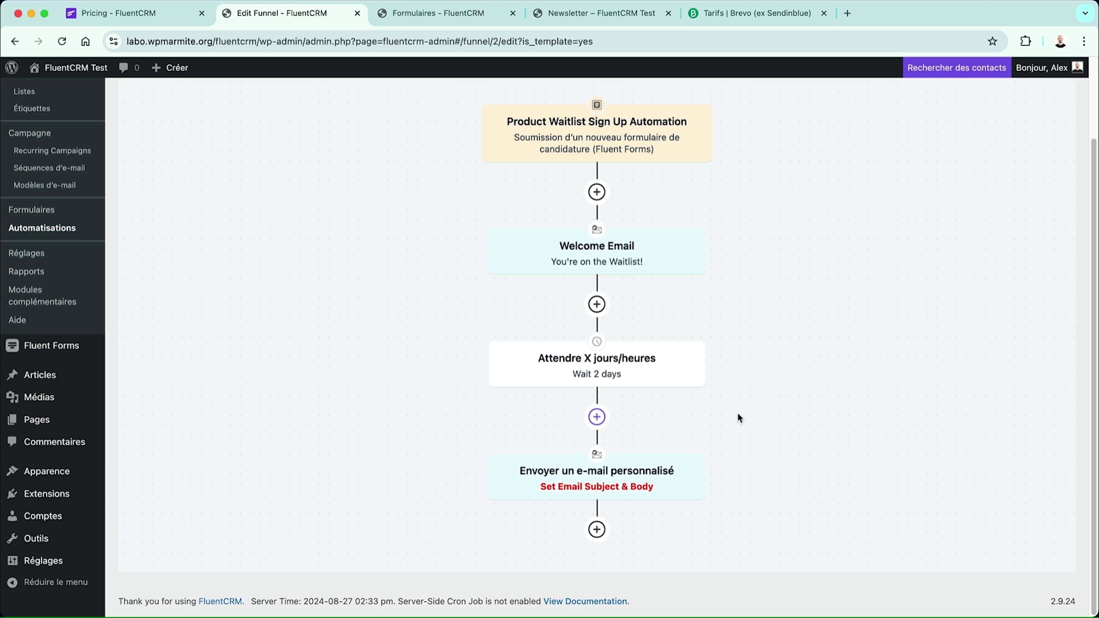
# - Review the edited waitlist funnel up to its trigger and return to the list of automation funnels
pyautogui.scroll(1, 628, 363)
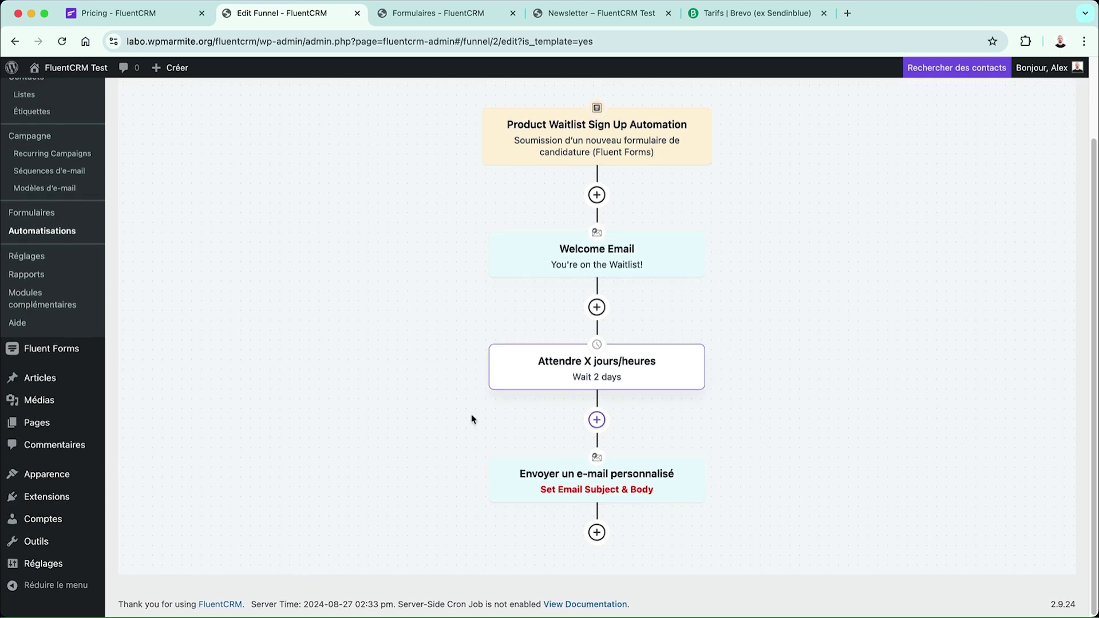
pyautogui.scroll(3, 452, 421)
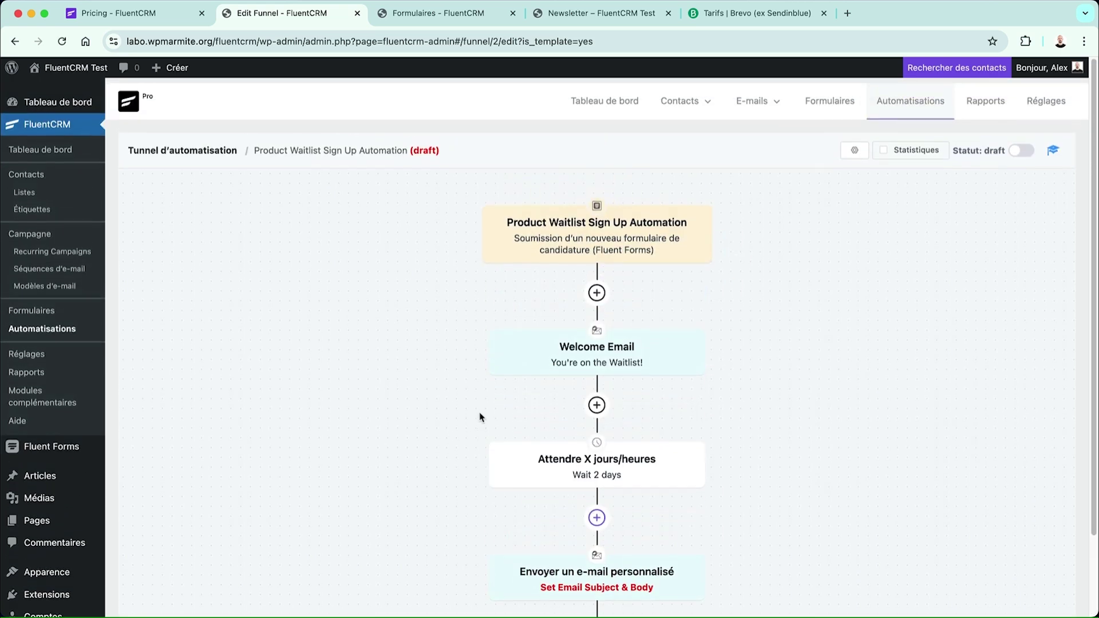
pyautogui.click(205, 148)
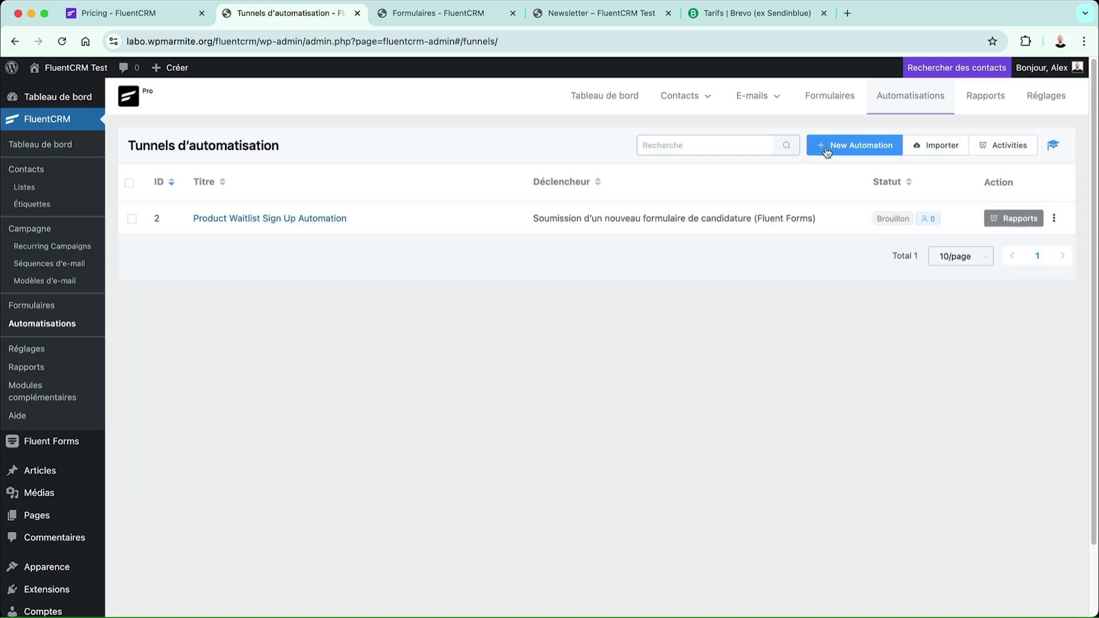
# - Start a new automation from scratch and examine the CRM and WordPress triggers on offer without creating it
pyautogui.click(827, 146)
pyautogui.click(299, 207)
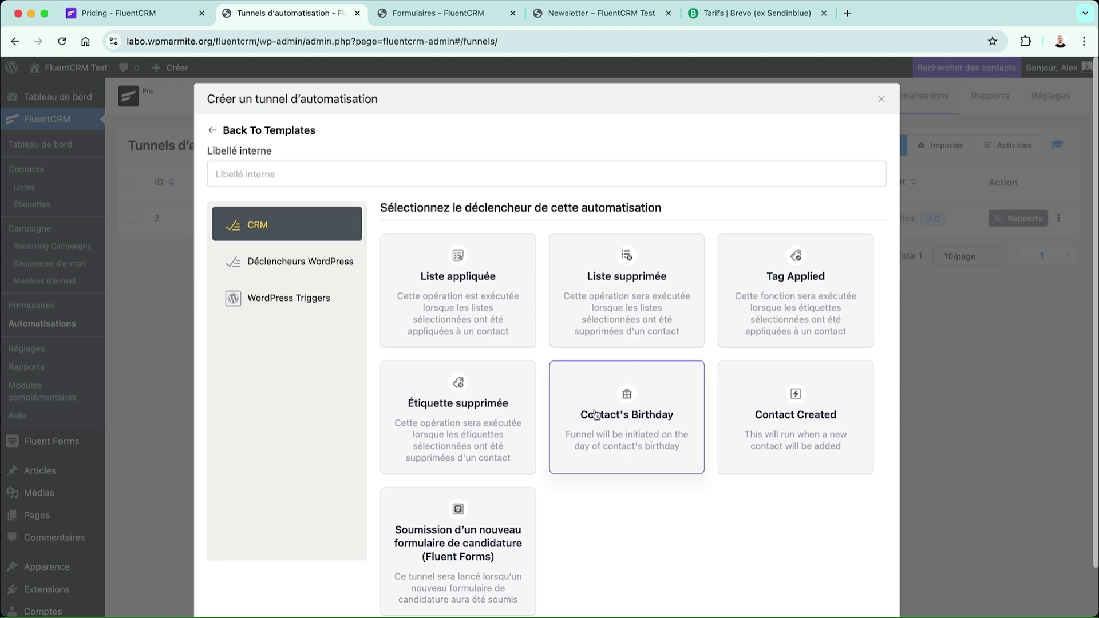
pyautogui.click(343, 269)
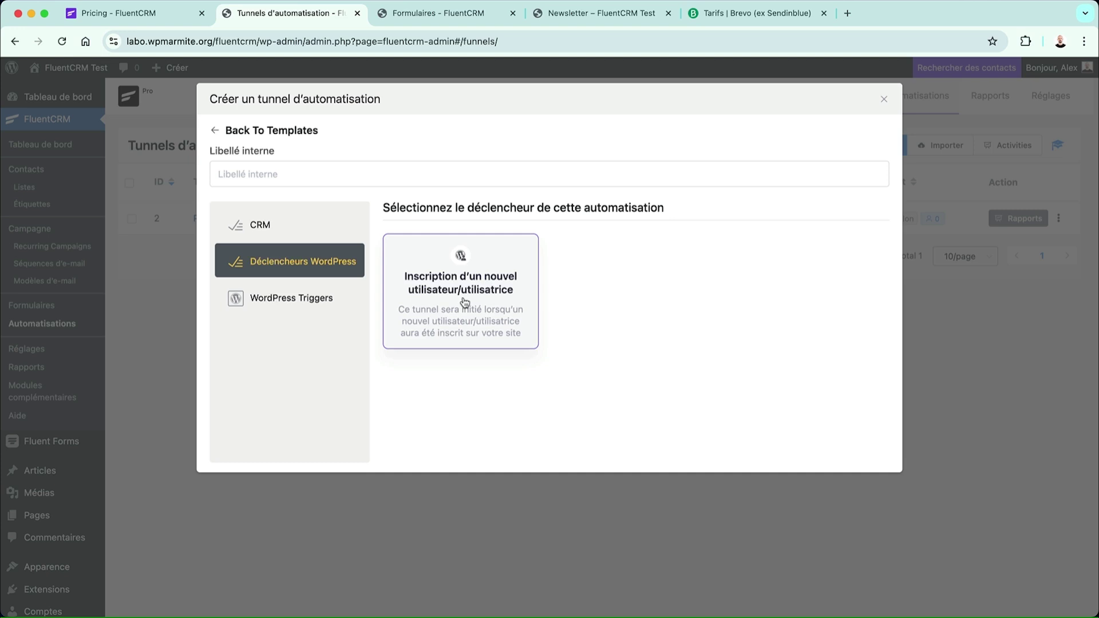
pyautogui.click(282, 302)
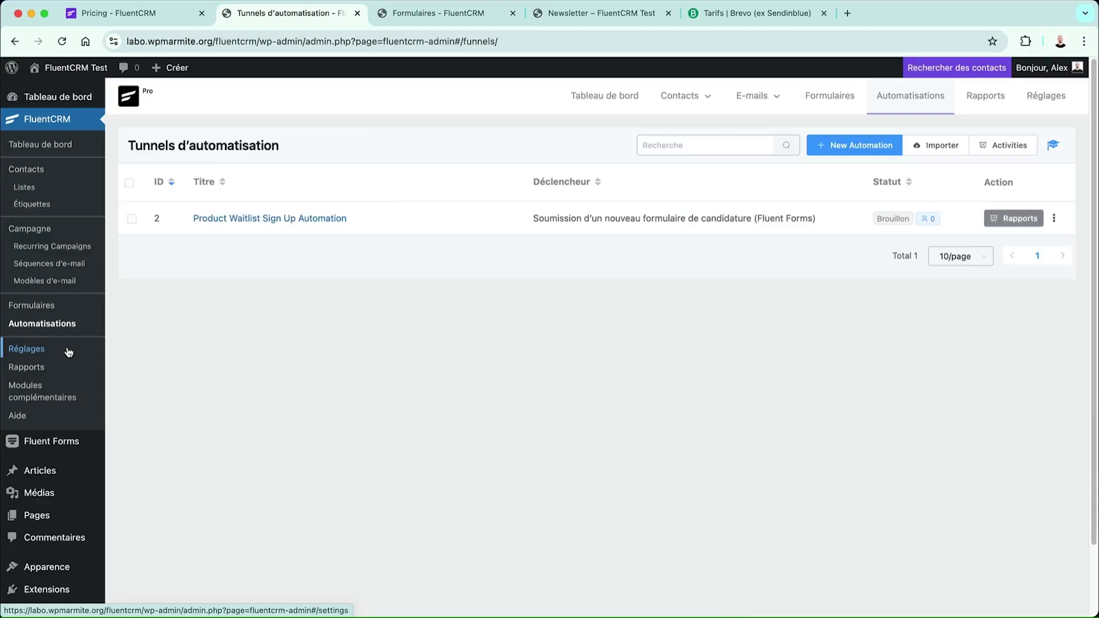
# - Go to FluentCRM's settings and examine the available sections and the company details
pyautogui.click(68, 350)
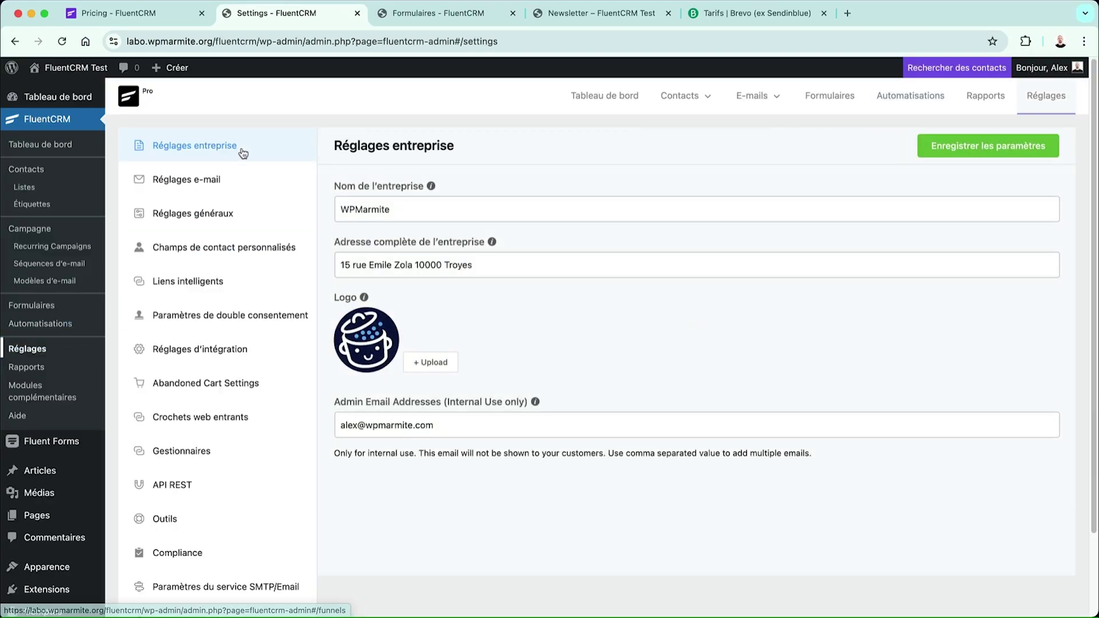
pyautogui.scroll(-2, 226, 493)
pyautogui.scroll(2, 228, 498)
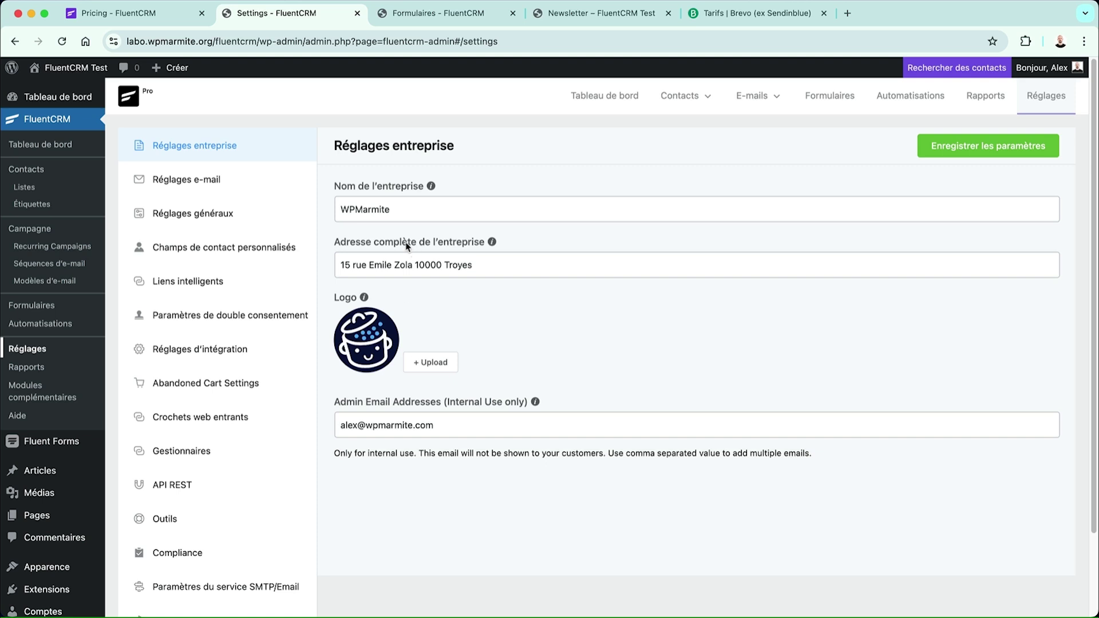
# - Review the global e-mail settings, including the default sender name, and move on to the general settings
pyautogui.click(229, 182)
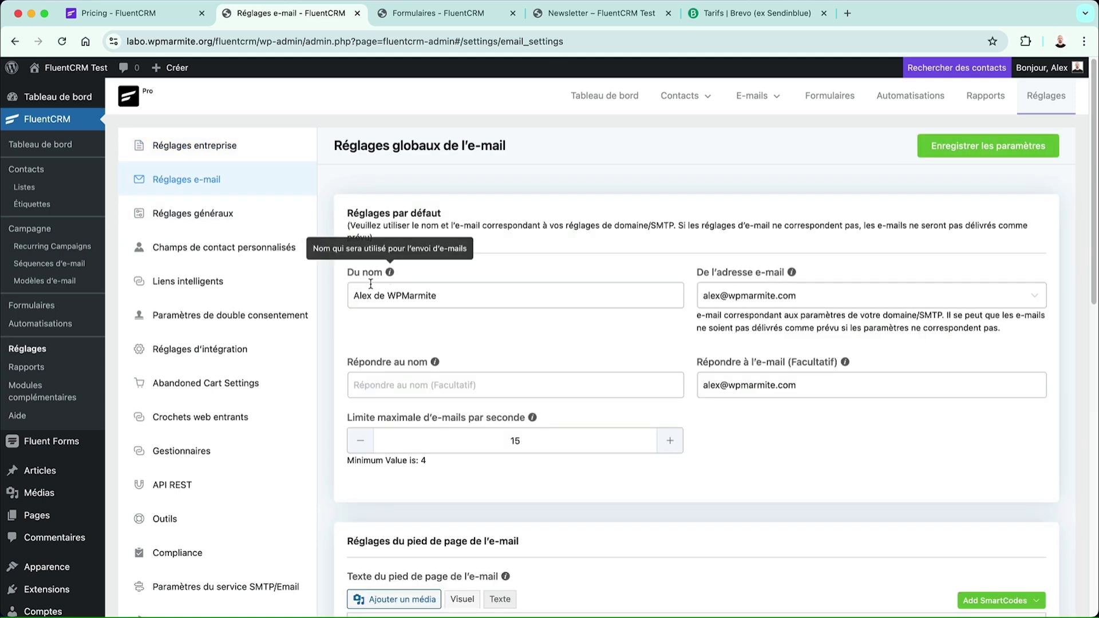
pyautogui.tripleClick(404, 300)
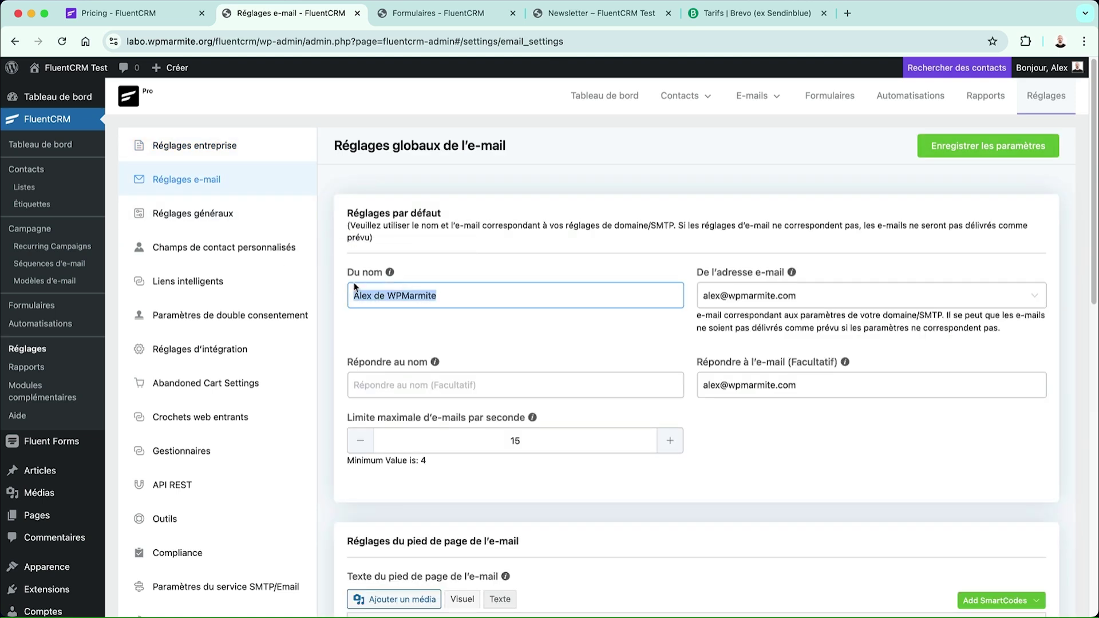
pyautogui.click(529, 268)
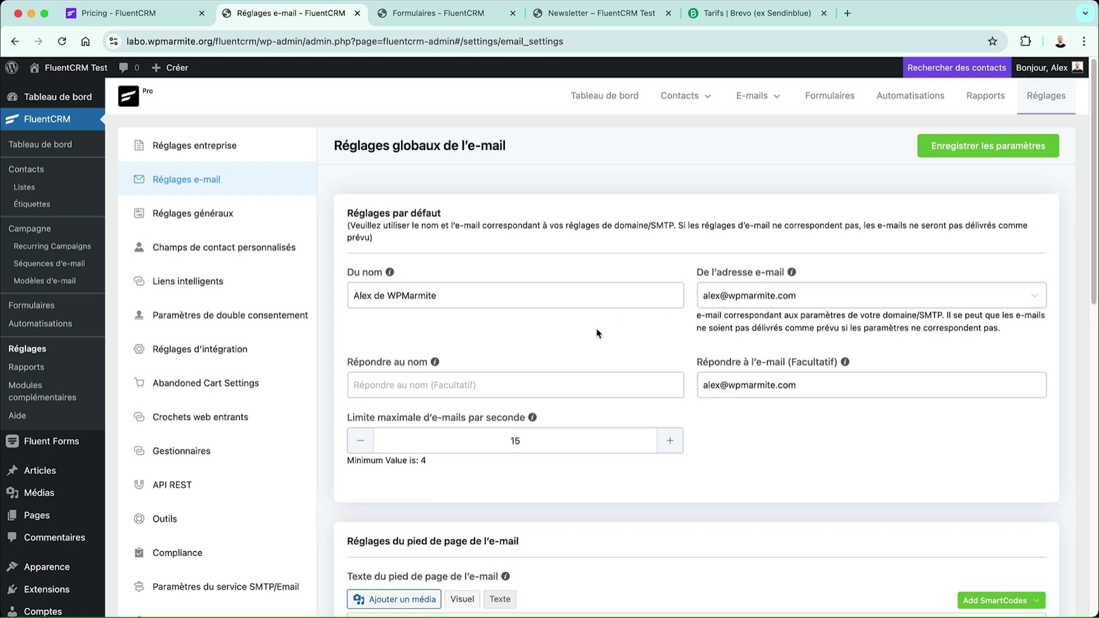
pyautogui.scroll(-3, 598, 333)
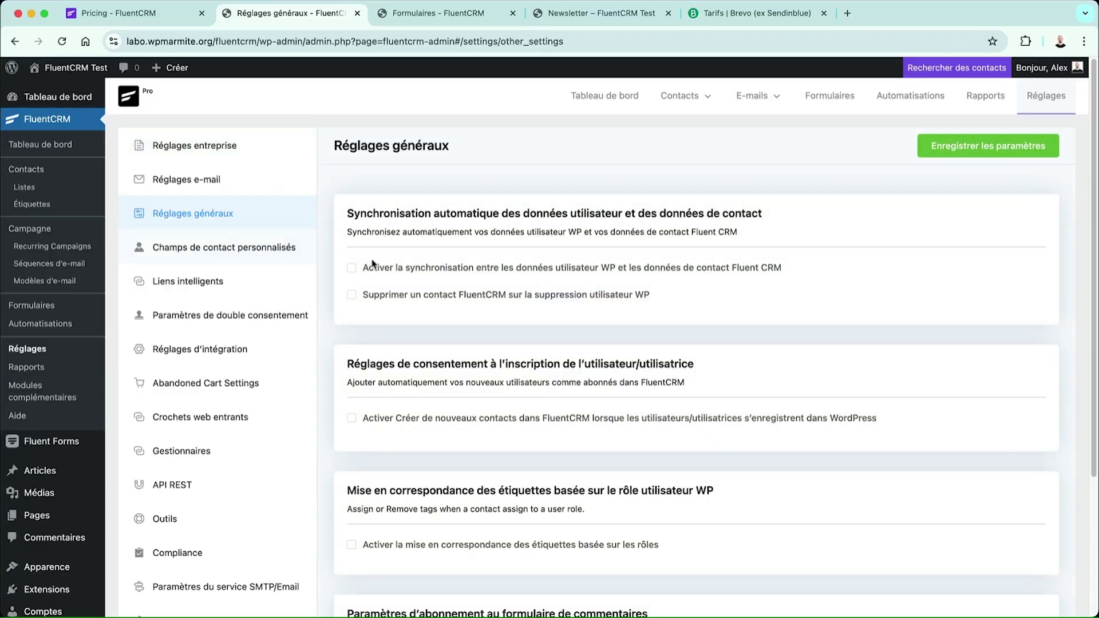
# - Review all of the general settings and go to the custom contact fields section
pyautogui.scroll(-5, 373, 264)
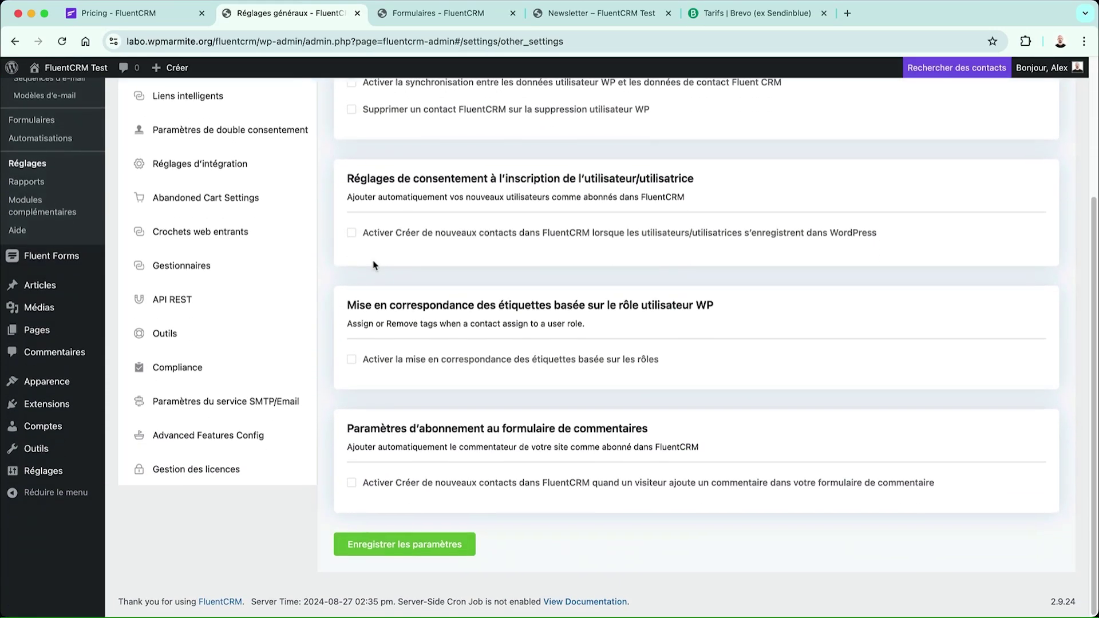
pyautogui.scroll(5, 373, 265)
pyautogui.click(293, 252)
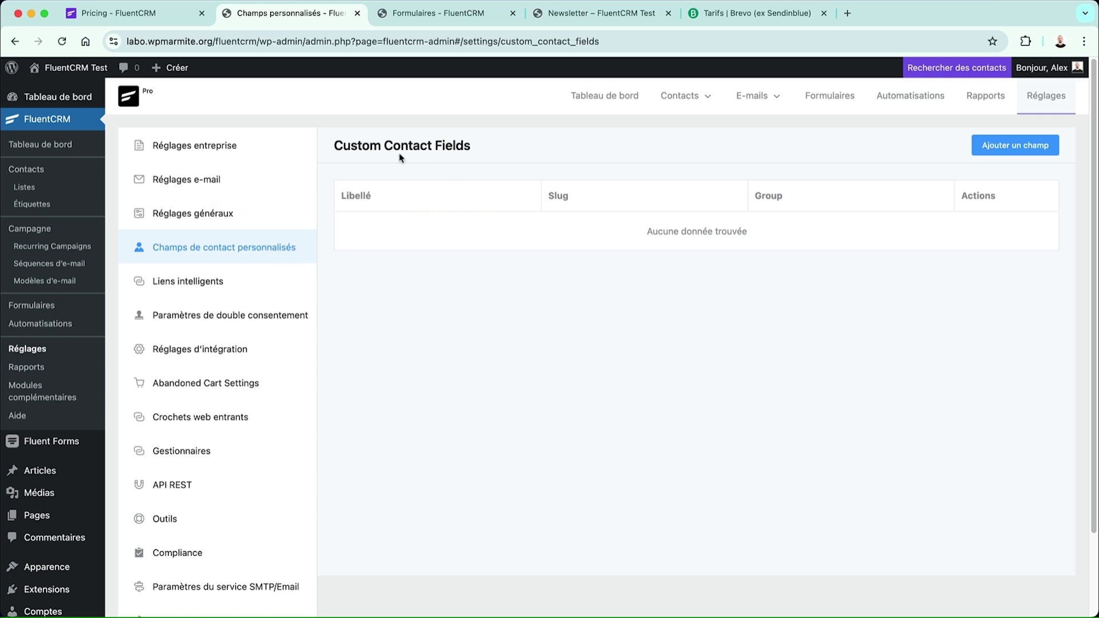
# - Start a new custom contact field of type Champ numérique with the label "Montant des commandes"
pyautogui.click(1003, 146)
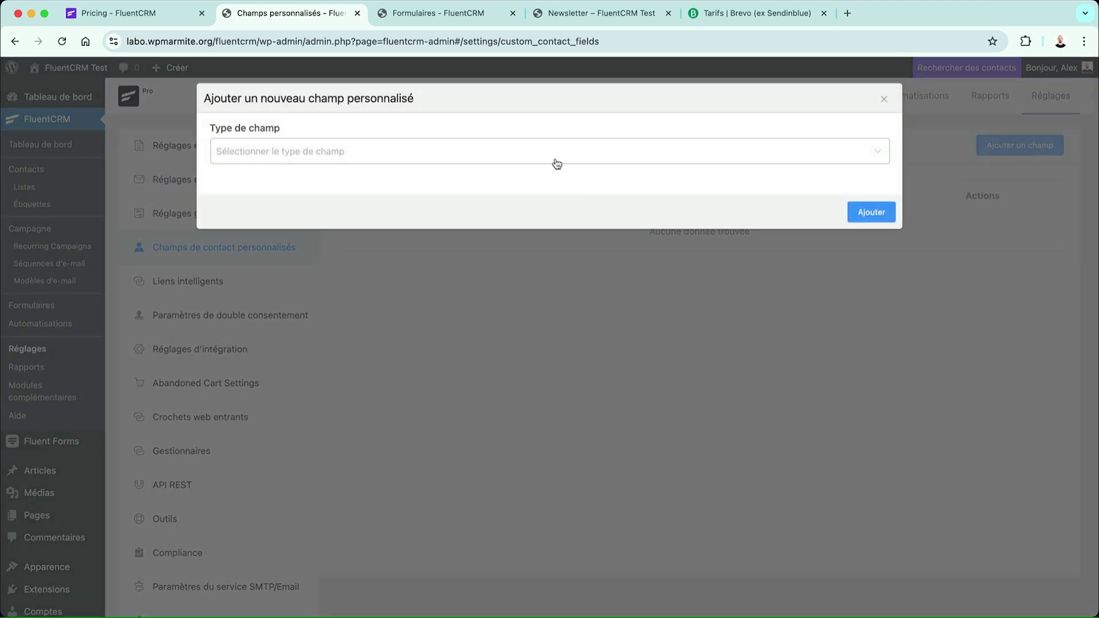
pyautogui.click(500, 154)
pyautogui.scroll(-3, 397, 223)
pyautogui.scroll(3, 397, 224)
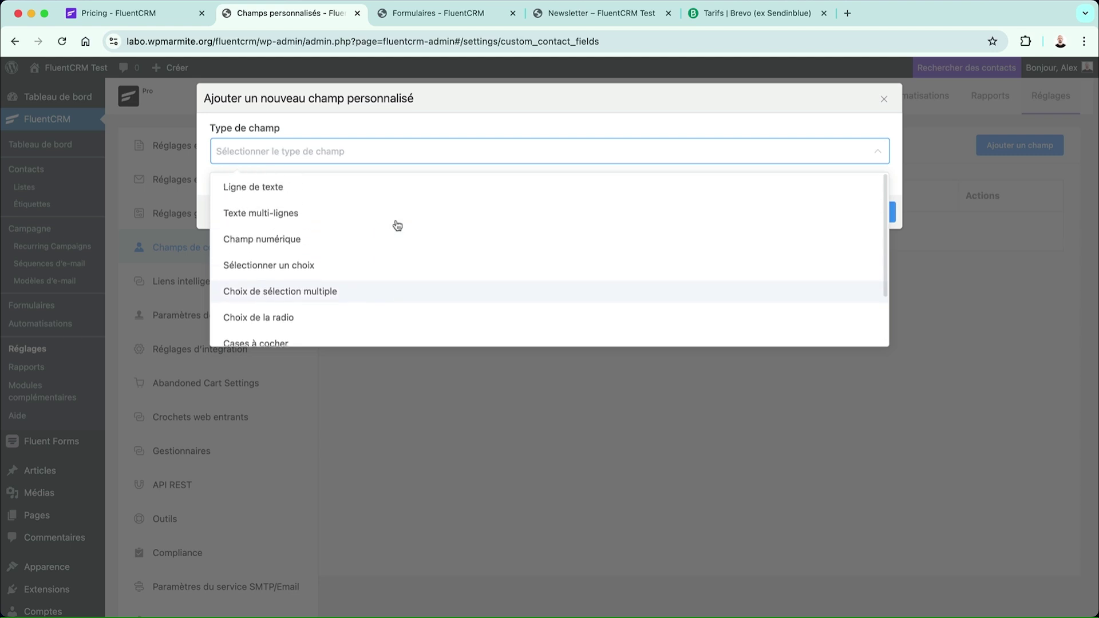
pyautogui.click(309, 241)
pyautogui.click(263, 207)
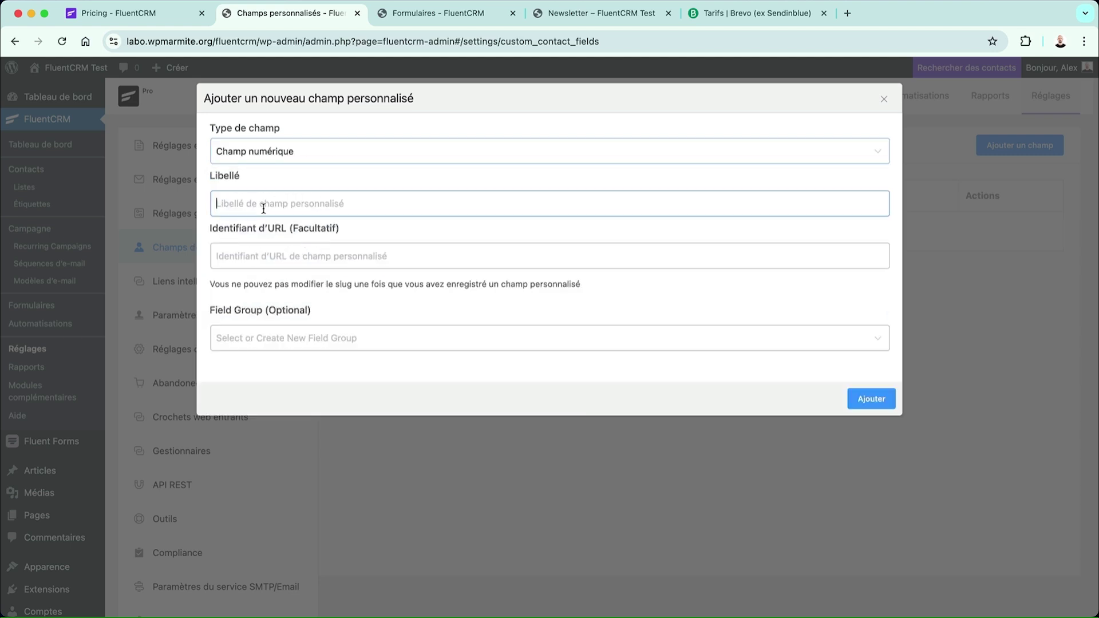
pyautogui.write('MOntant des commandes')
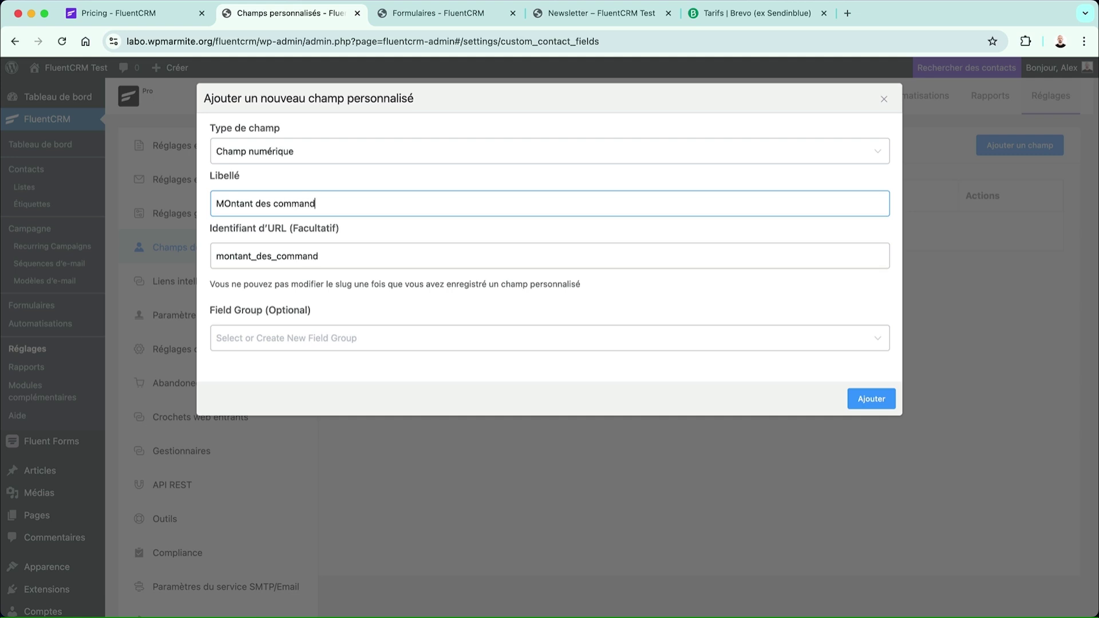
# - Shorten the field's slug to montant_commandes and add the custom field without a field group
pyautogui.doubleClick(258, 257)
pyautogui.press('BackSpace')
pyautogui.press('BackSpace')
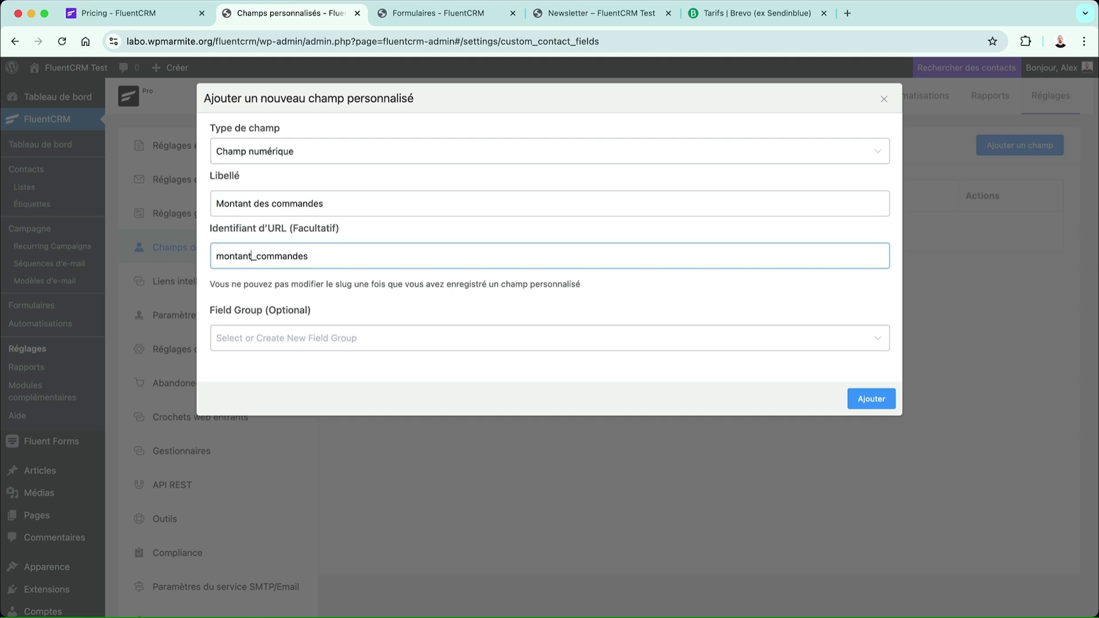
pyautogui.click(299, 341)
pyautogui.click(362, 315)
pyautogui.click(867, 398)
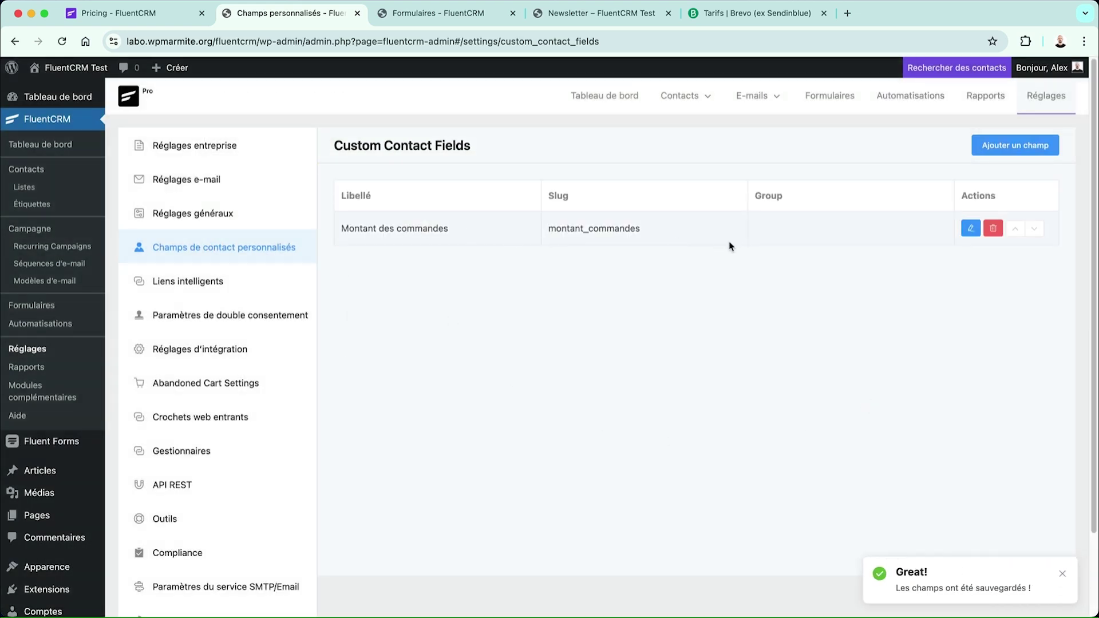
# - In the existing contact's profile, set Montant des commandes to 100 and update the contact
pyautogui.click(27, 171)
pyautogui.click(223, 264)
pyautogui.scroll(-5, 314, 277)
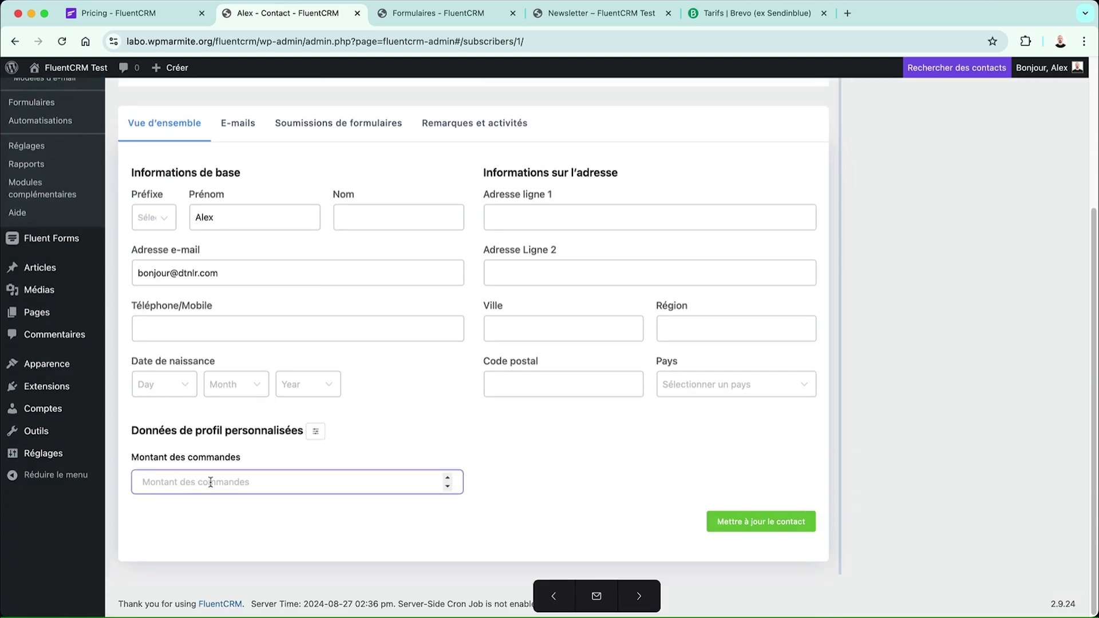
pyautogui.write('1')
pyautogui.click(731, 531)
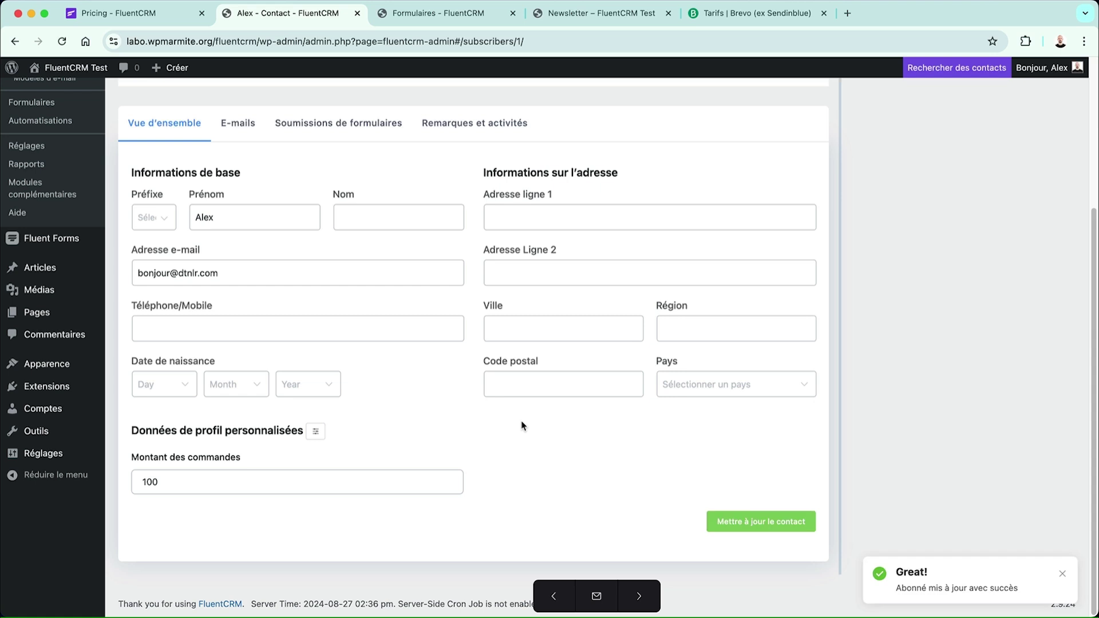
# - Review the contact's profile, from the header details down to the Montant des commandes value
pyautogui.scroll(3, 523, 425)
pyautogui.scroll(2, 522, 425)
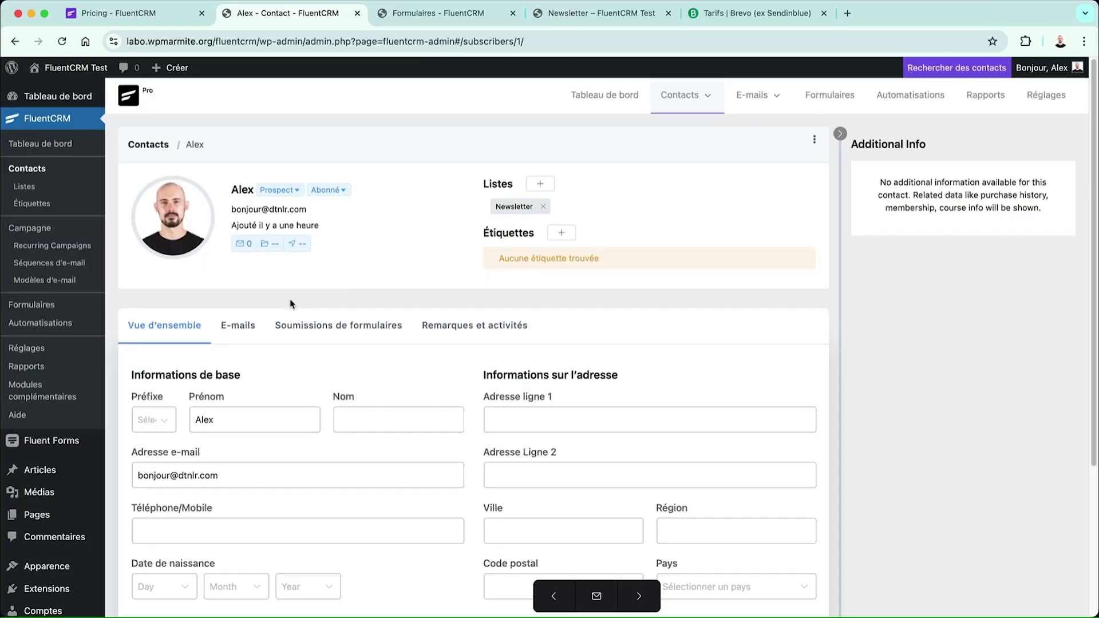
pyautogui.scroll(-4, 290, 304)
pyautogui.doubleClick(143, 482)
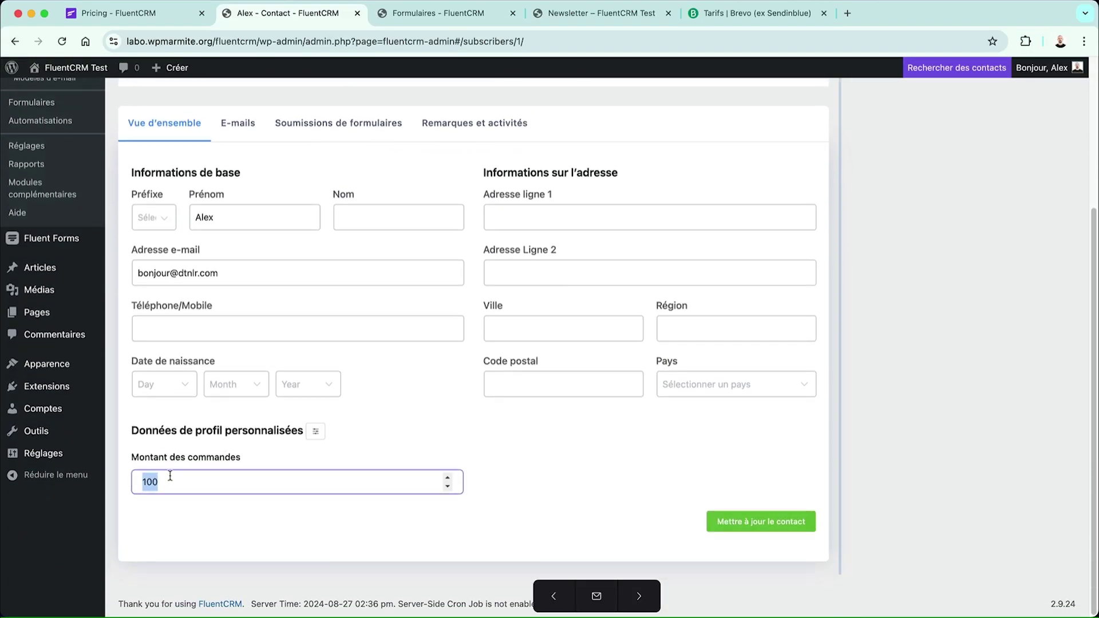
pyautogui.scroll(4, 195, 372)
# - Return to the settings and examine the smart links section and the double opt-in e-mail's subject and body
pyautogui.click(23, 349)
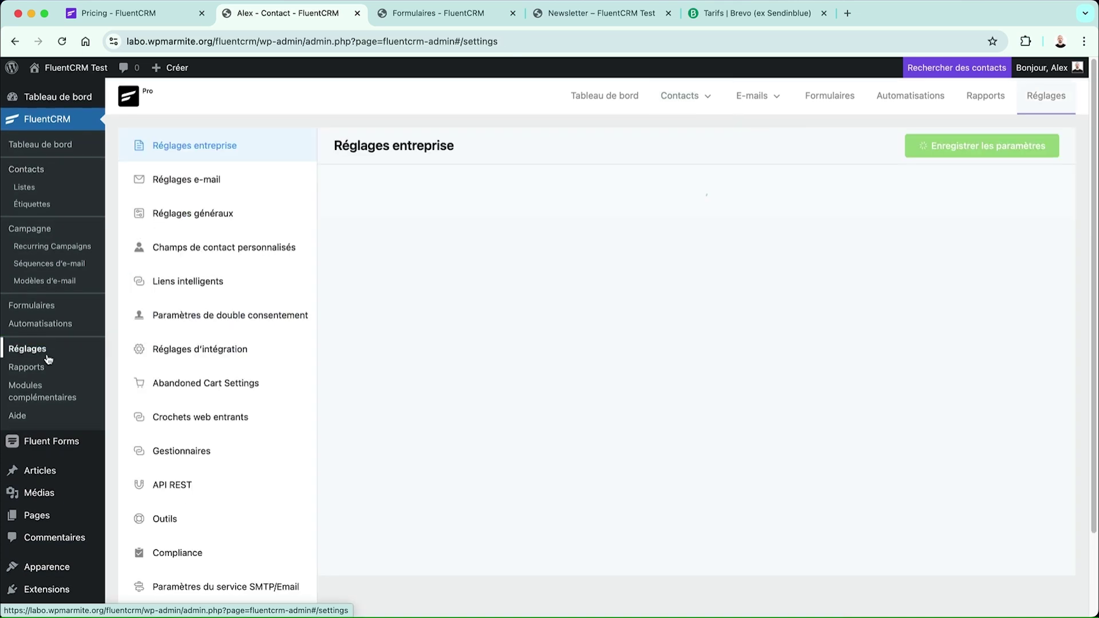
pyautogui.click(243, 248)
pyautogui.click(215, 282)
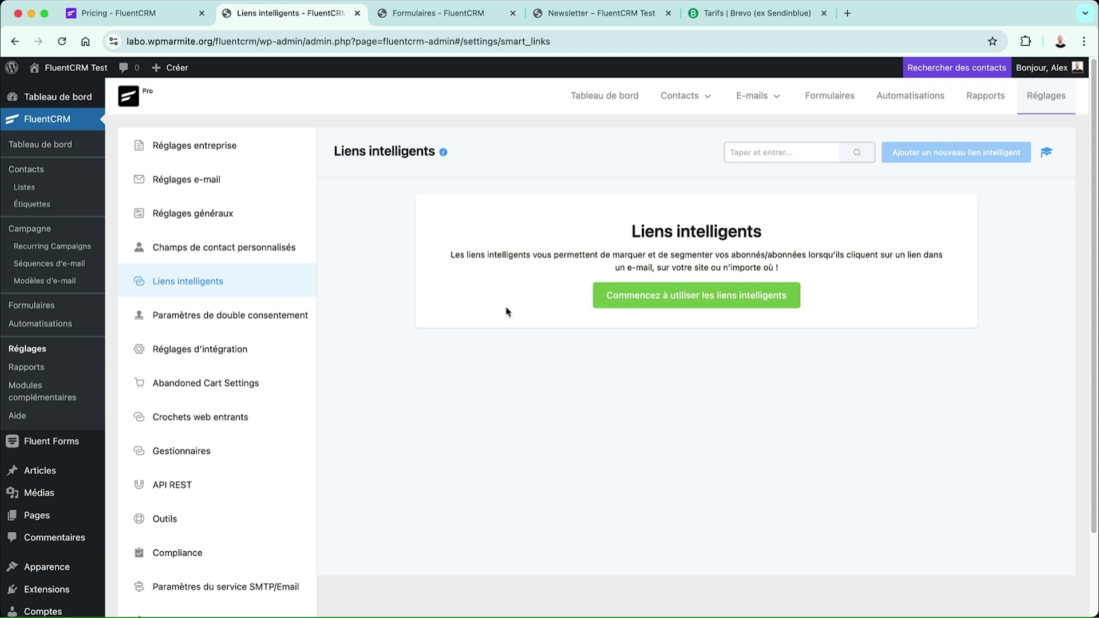
pyautogui.click(237, 329)
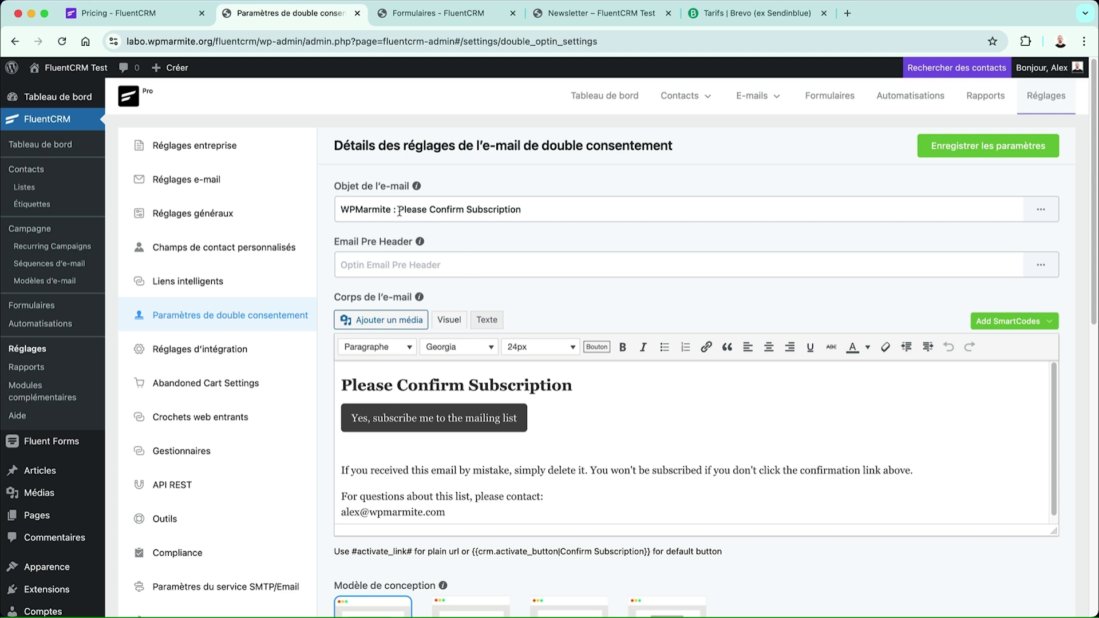
pyautogui.moveTo(400, 211); pyautogui.dragTo(589, 210)
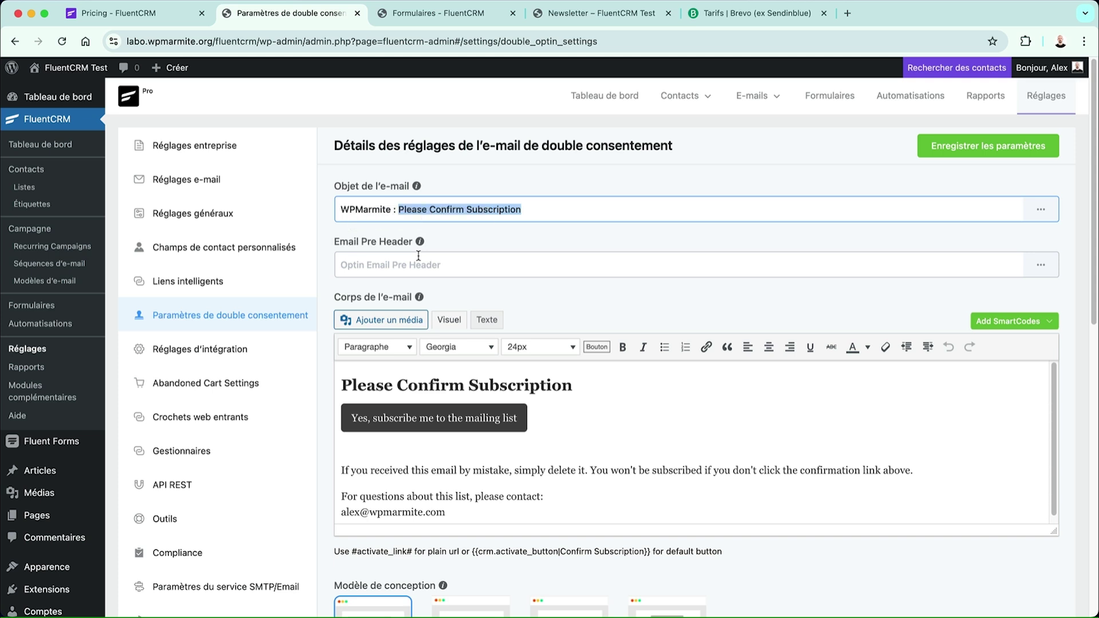
# - Go to the integration settings and review the listed e-commerce, LMS and membership integrations
pyautogui.click(267, 356)
pyautogui.scroll(-3, 369, 322)
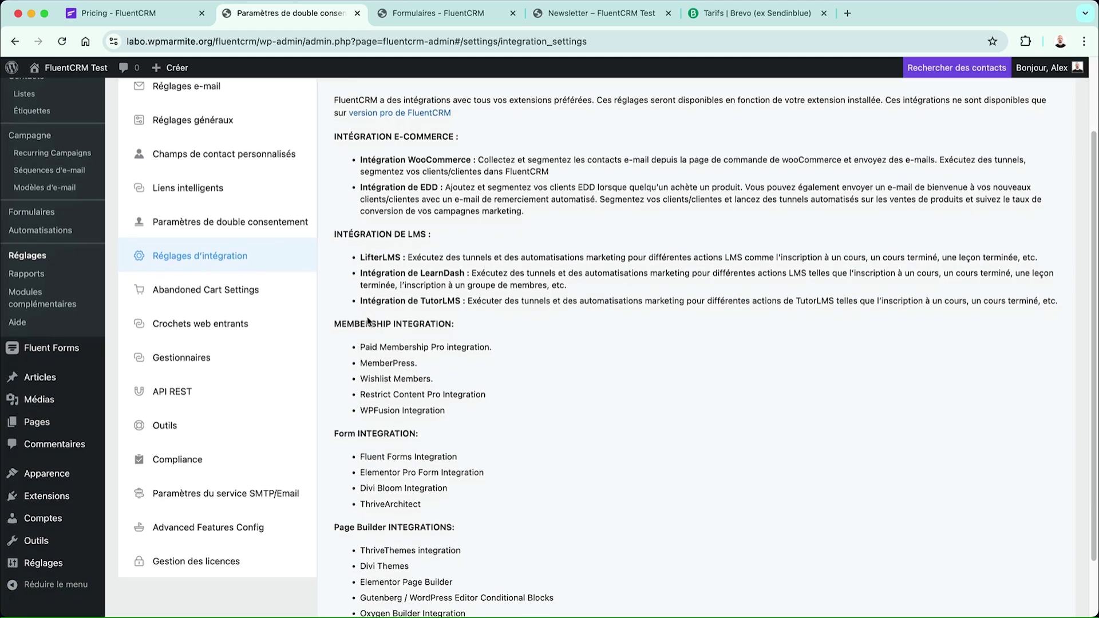
pyautogui.doubleClick(413, 164)
pyautogui.moveTo(446, 187); pyautogui.dragTo(414, 184)
pyautogui.moveTo(364, 257); pyautogui.dragTo(480, 301)
pyautogui.moveTo(365, 347); pyautogui.dragTo(399, 408)
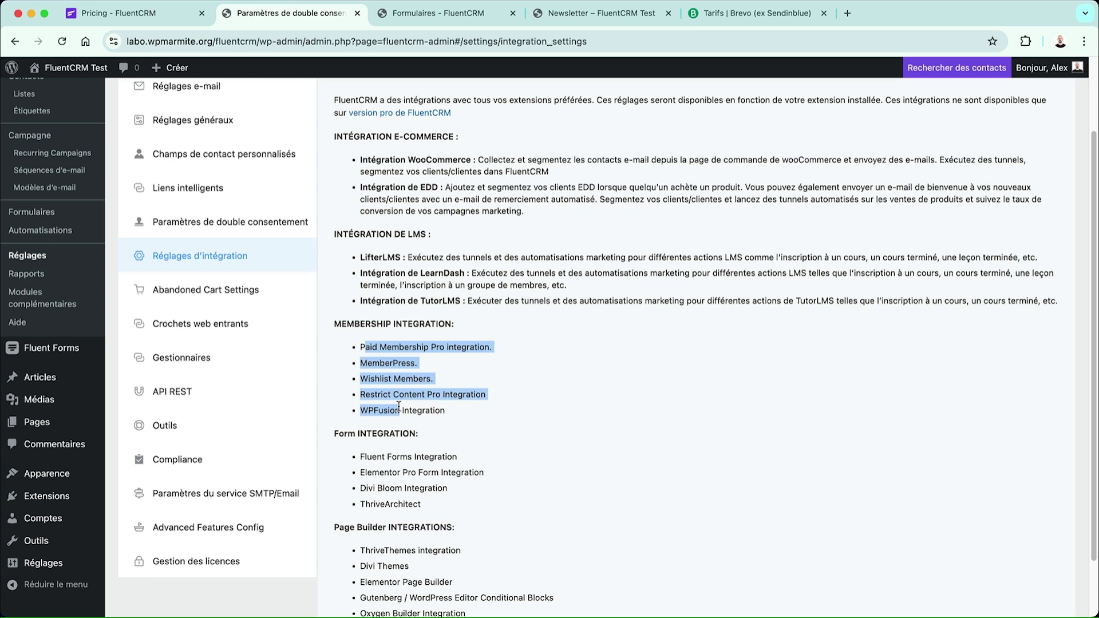
pyautogui.click(446, 393)
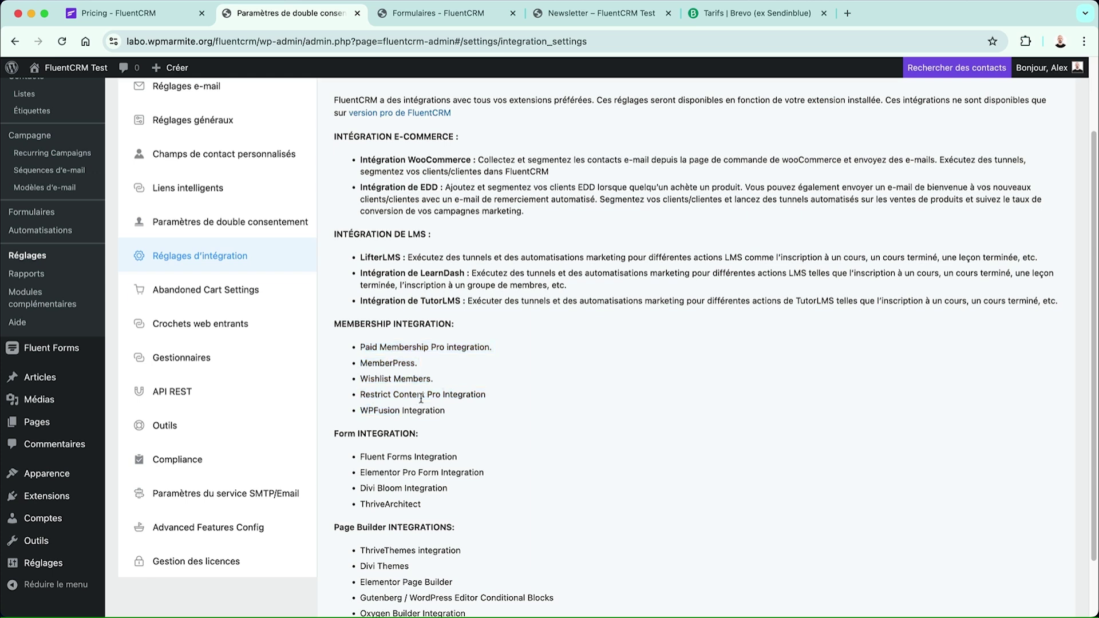
# - Review the form integrations, including Fluent Forms, and the page builder integrations listed in the integration settings
pyautogui.moveTo(375, 456); pyautogui.dragTo(386, 510)
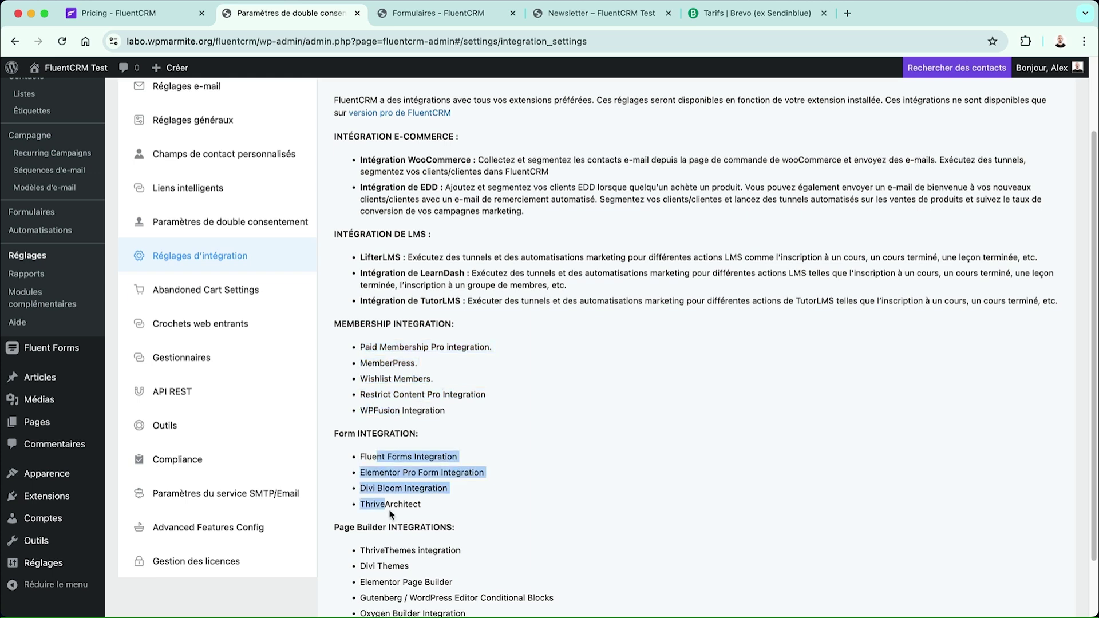
pyautogui.click(406, 505)
pyautogui.moveTo(384, 472); pyautogui.dragTo(423, 506)
pyautogui.scroll(-2, 382, 477)
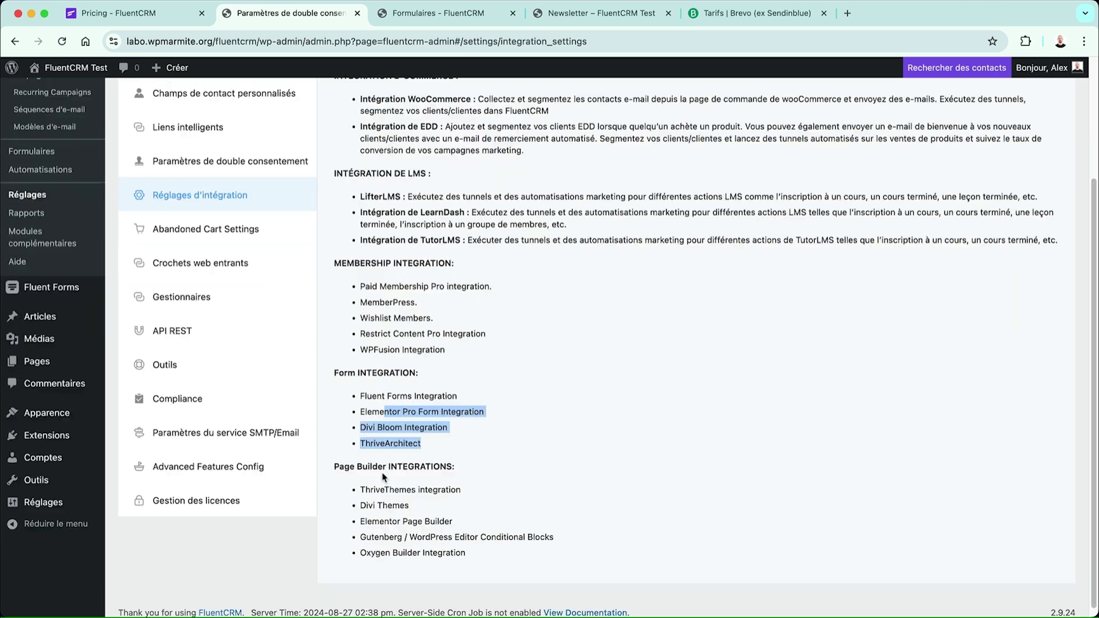
pyautogui.click(396, 430)
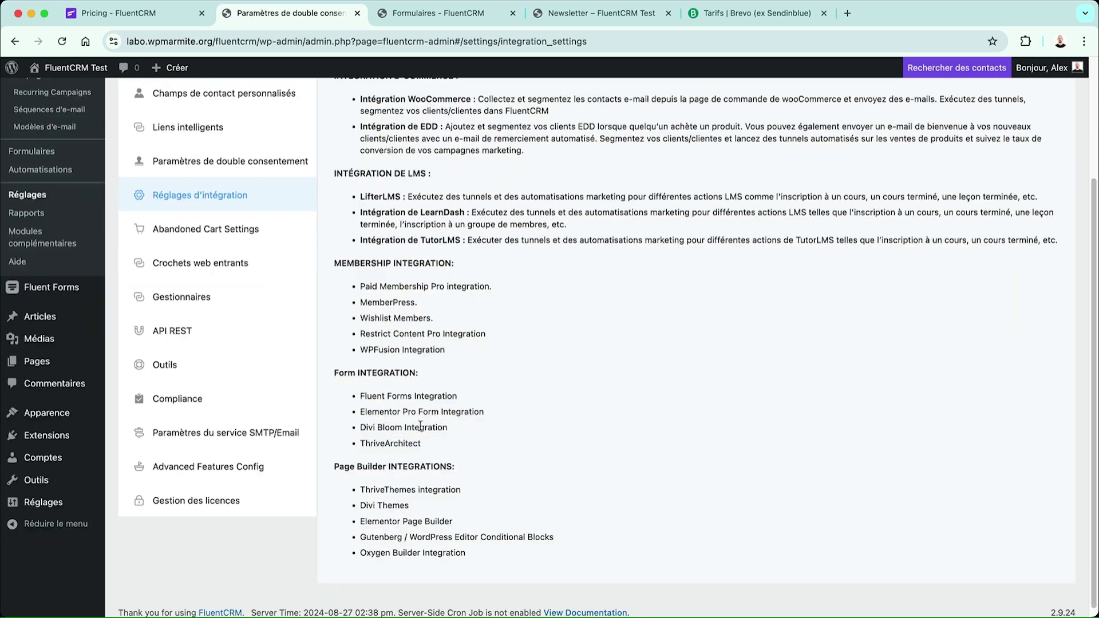
pyautogui.moveTo(406, 399); pyautogui.dragTo(360, 400)
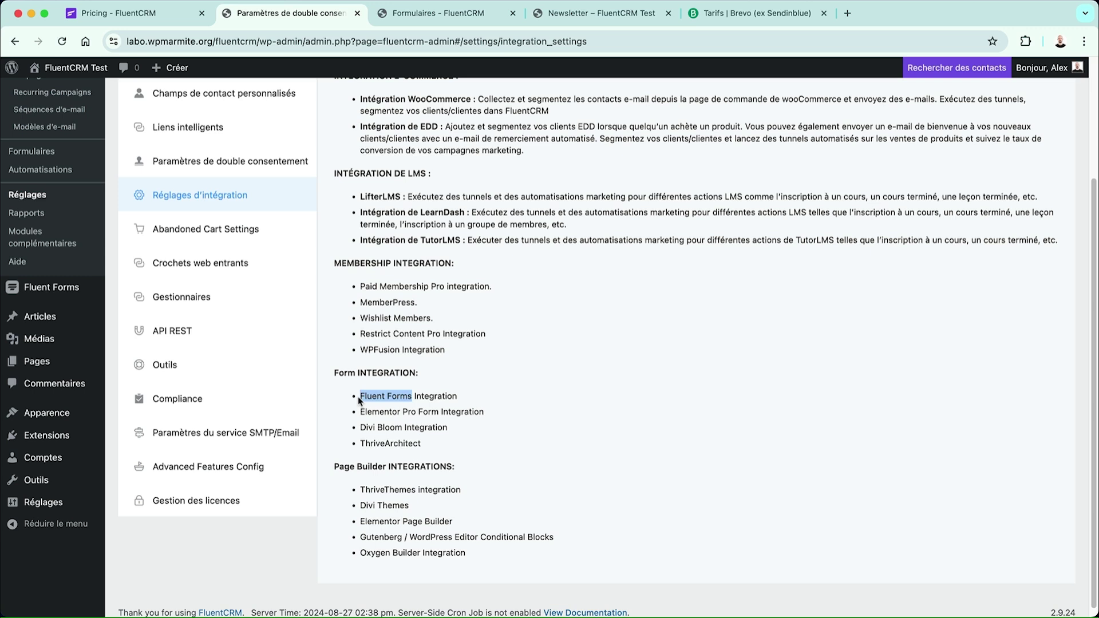
pyautogui.click(392, 399)
pyautogui.scroll(-1, 396, 435)
pyautogui.moveTo(371, 481); pyautogui.dragTo(371, 542)
pyautogui.click(394, 541)
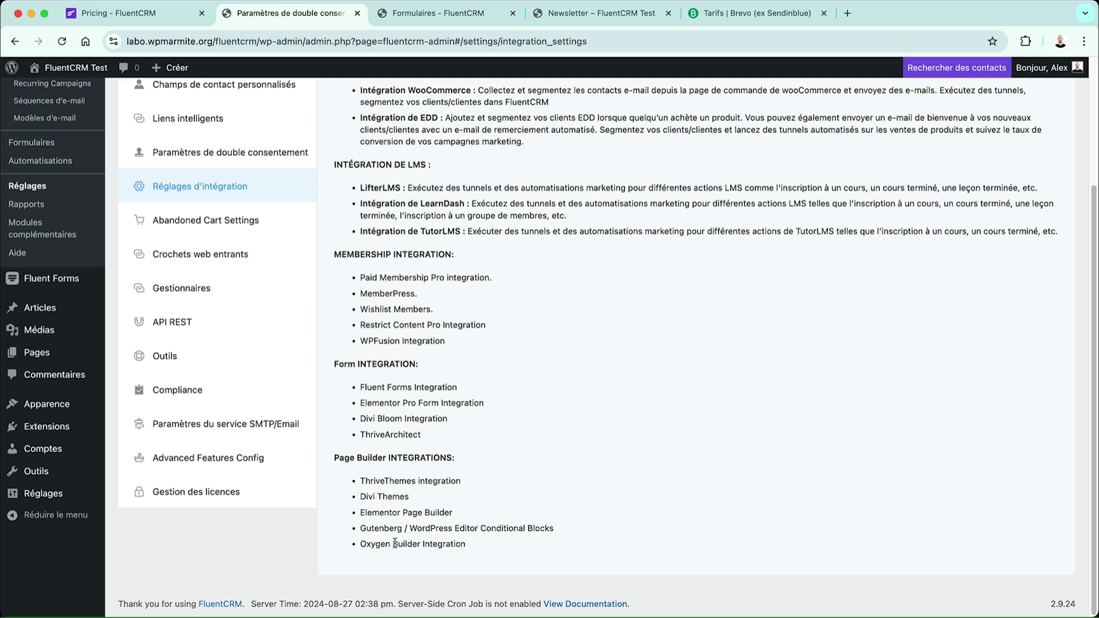
# - Look at the abandoned cart settings, then find the Abandoned Cart Module announcement on the fluentcrm.com home page
pyautogui.click(215, 229)
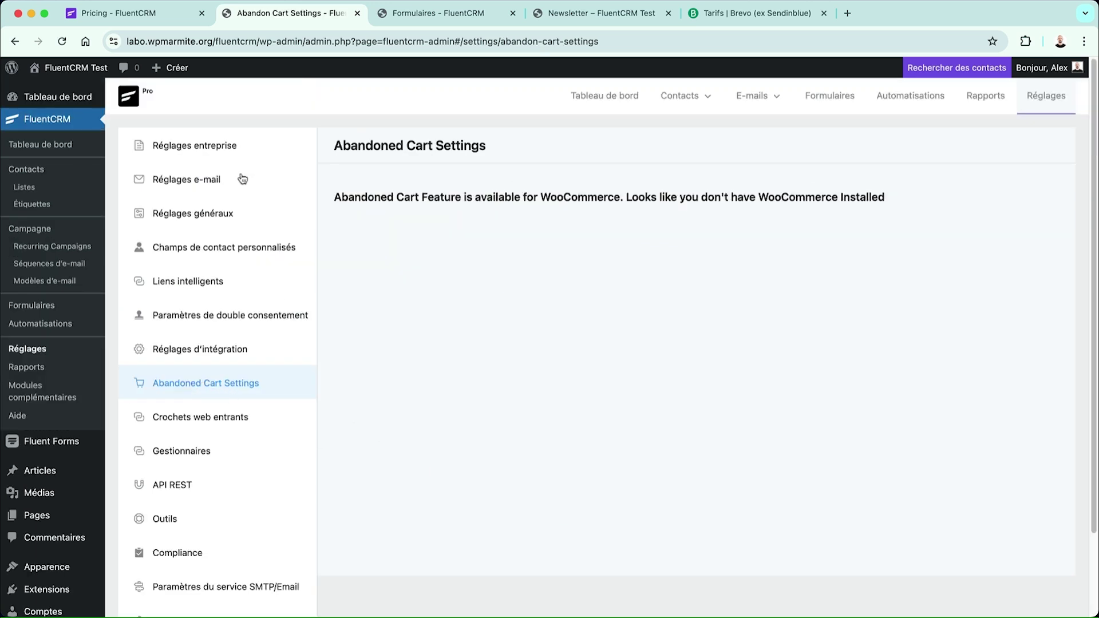
pyautogui.click(143, 12)
pyautogui.click(229, 154)
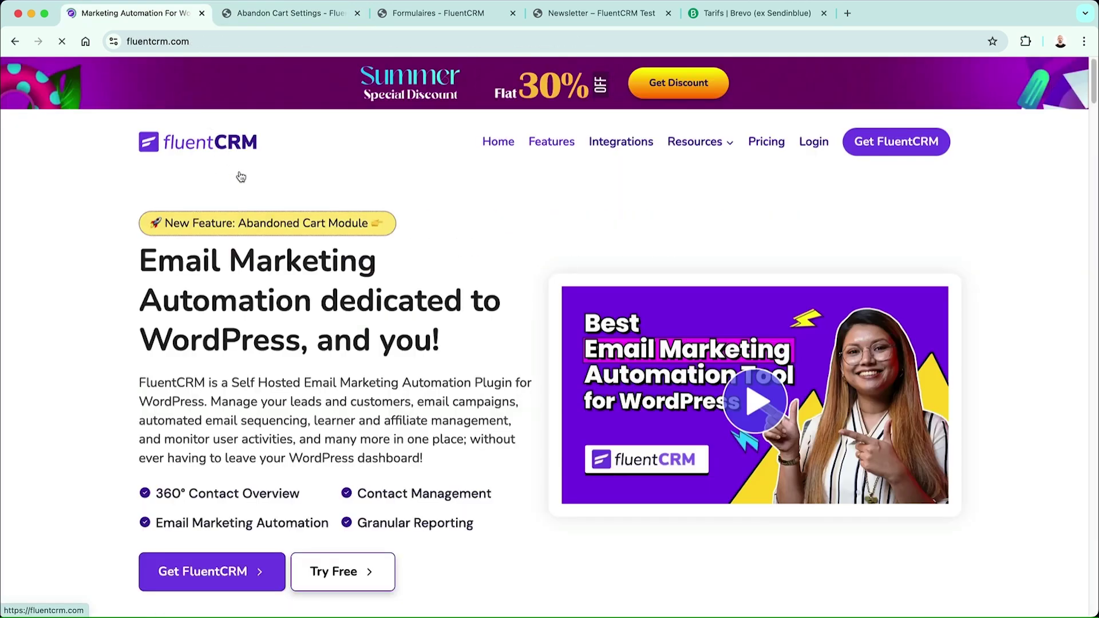
pyautogui.scroll(-1, 258, 182)
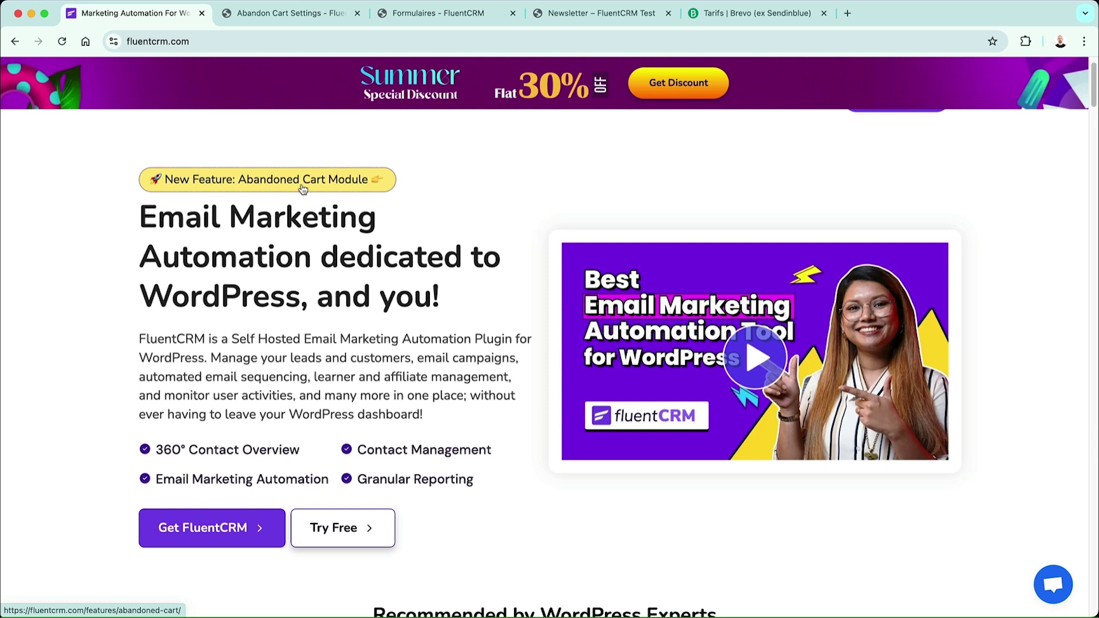
# - Return to the WordPress admin's abandoned cart settings and examine the WooCommerce requirement
pyautogui.click(297, 19)
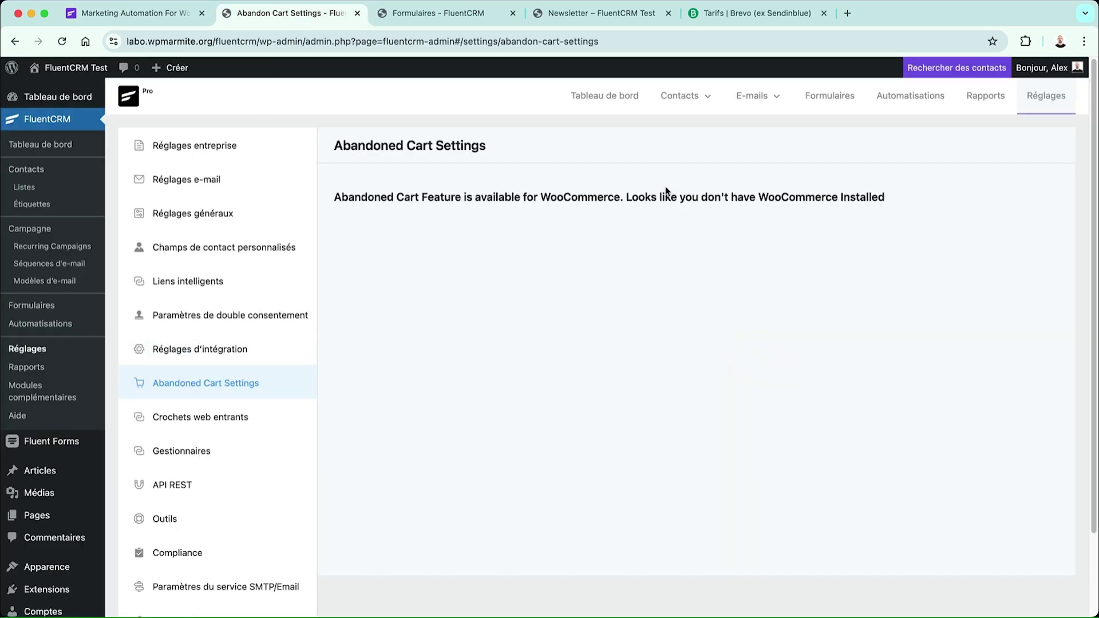
pyautogui.moveTo(598, 192); pyautogui.dragTo(544, 192)
pyautogui.click(550, 195)
pyautogui.moveTo(660, 202); pyautogui.dragTo(459, 200)
pyautogui.click(454, 202)
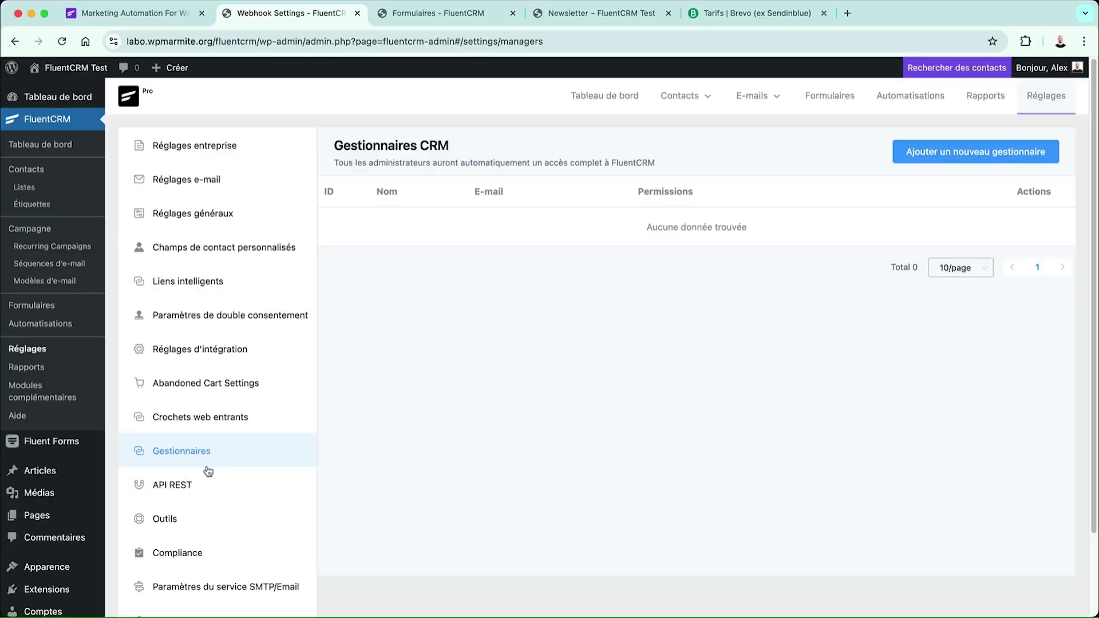
# - Look through the REST API access and tools sections, and go to the compliance settings
pyautogui.click(179, 487)
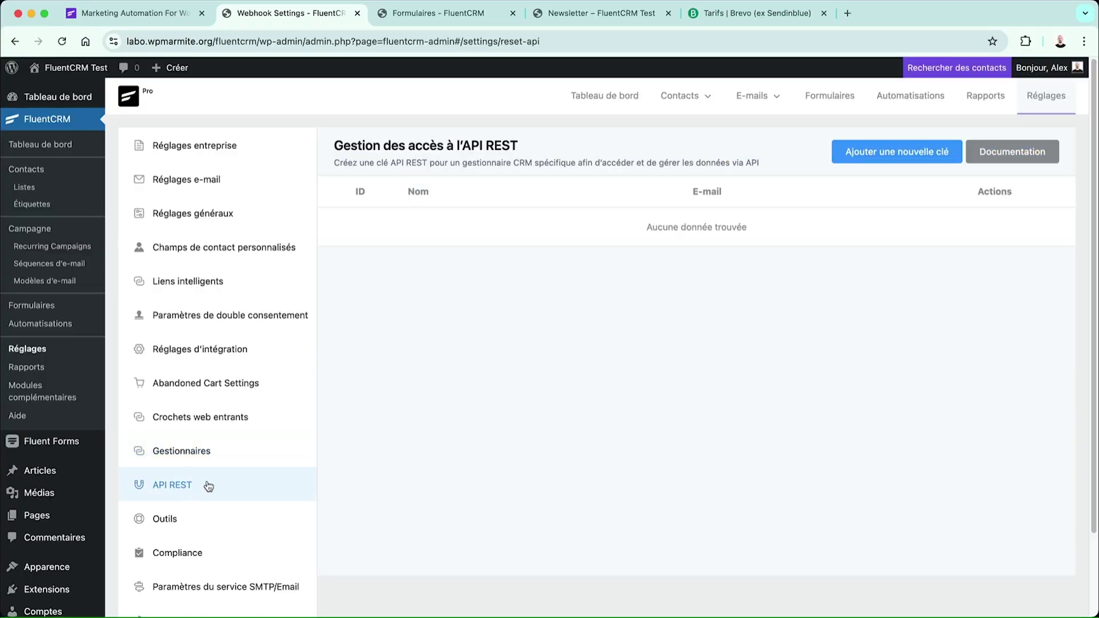
pyautogui.click(165, 521)
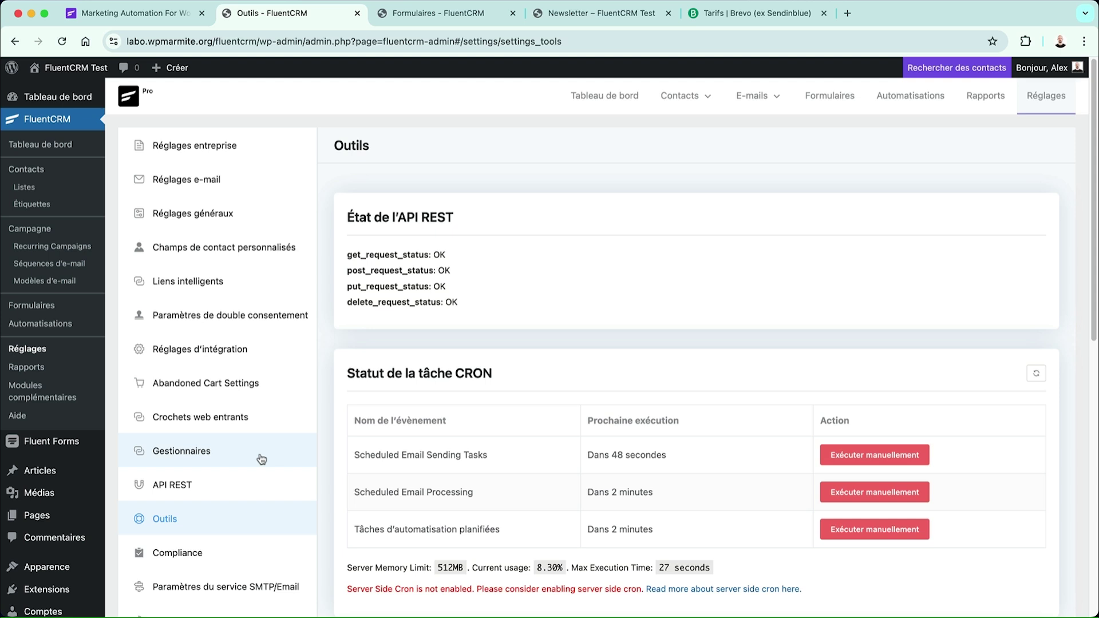
pyautogui.click(178, 552)
pyautogui.scroll(-2, 243, 544)
pyautogui.scroll(1, 242, 446)
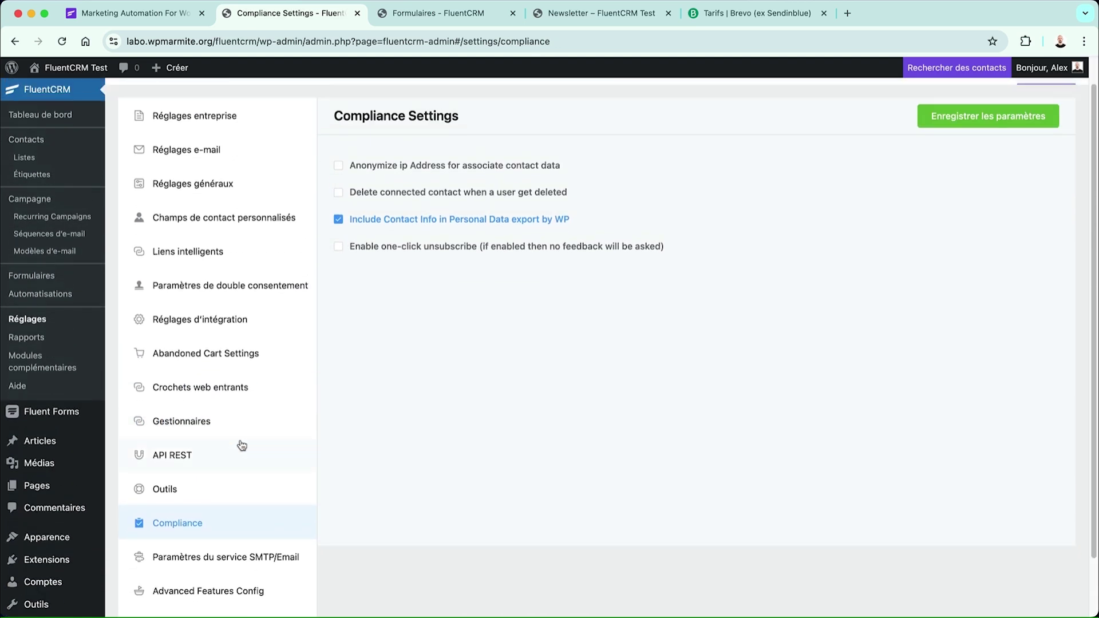
# - Enable IP address anonymization and connected contact deletion on user deletion, leaving one-click unsubscribe disabled after trying it
pyautogui.click(373, 167)
pyautogui.click(351, 195)
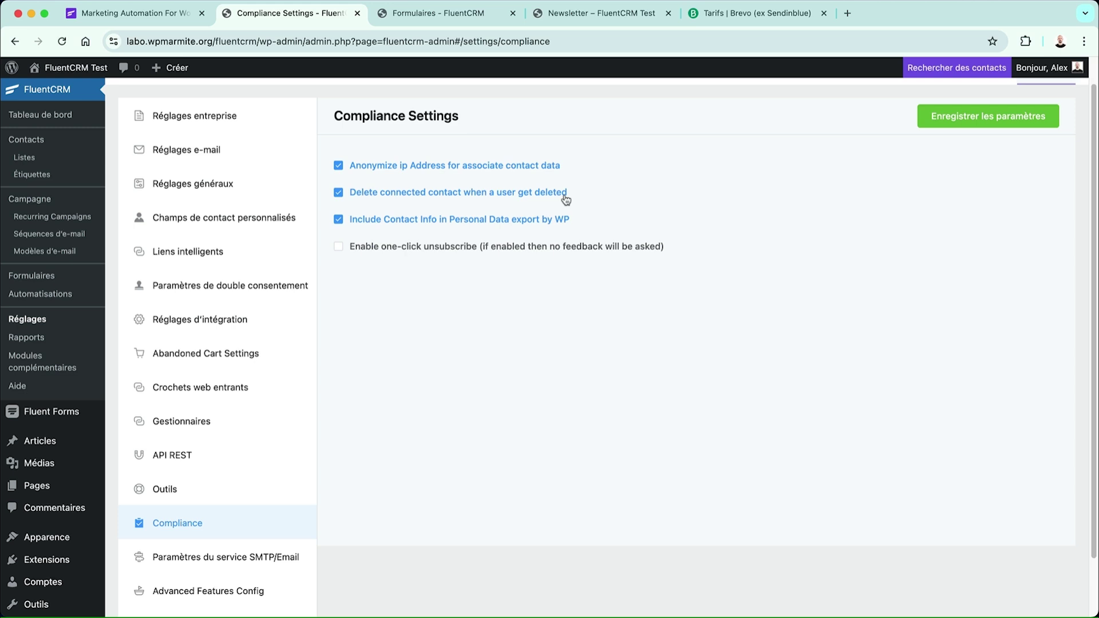
pyautogui.click(462, 251)
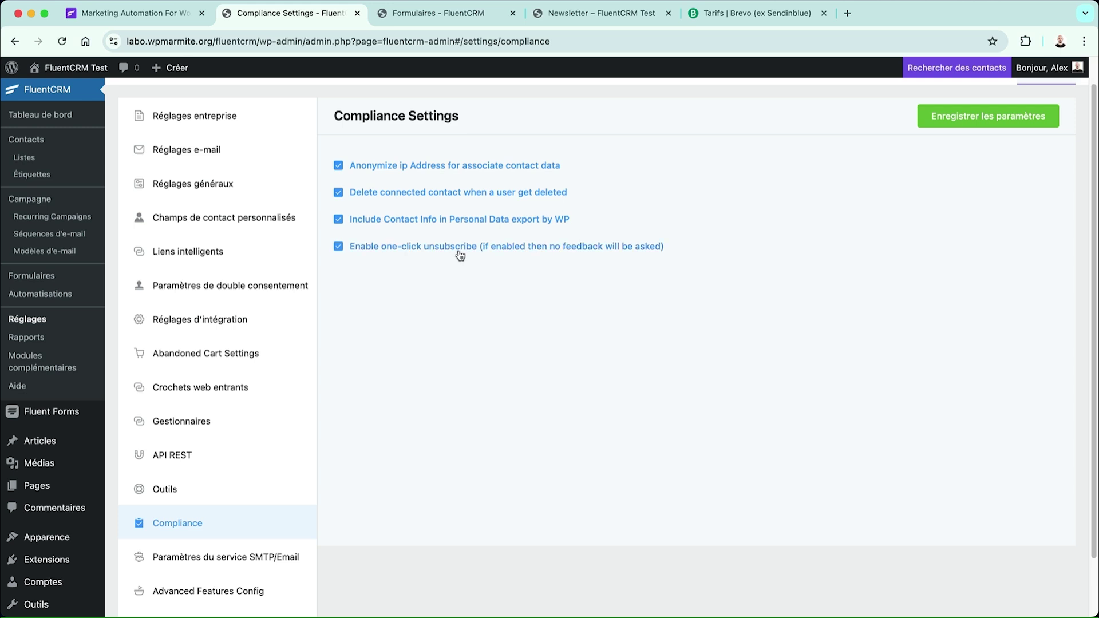
pyautogui.click(461, 252)
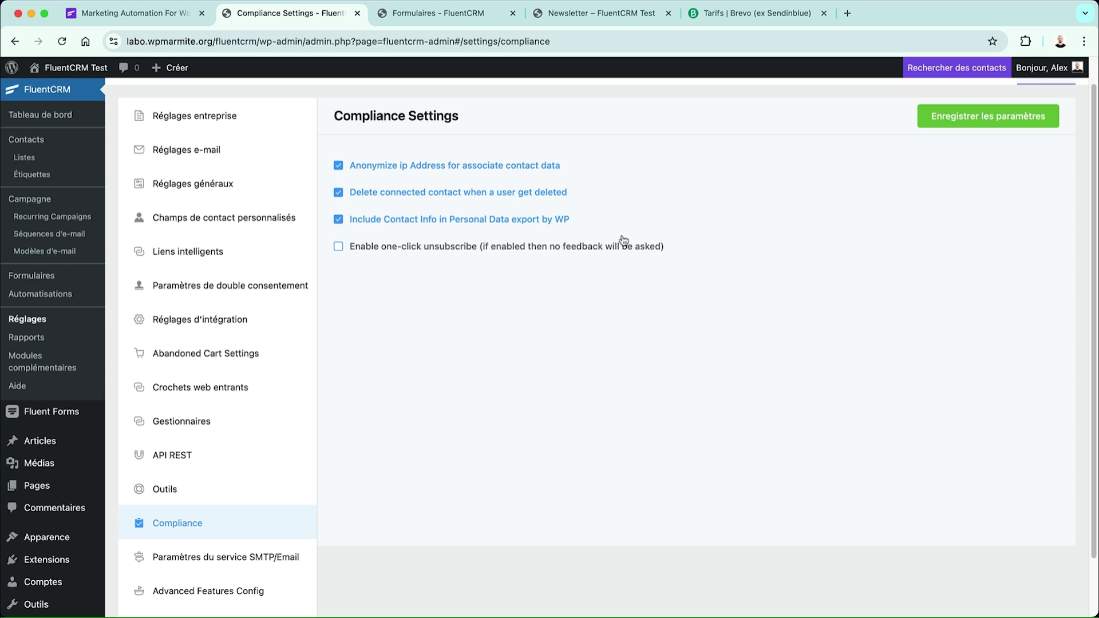
# - Save the compliance settings and go to the SMTP/email service settings
pyautogui.click(957, 119)
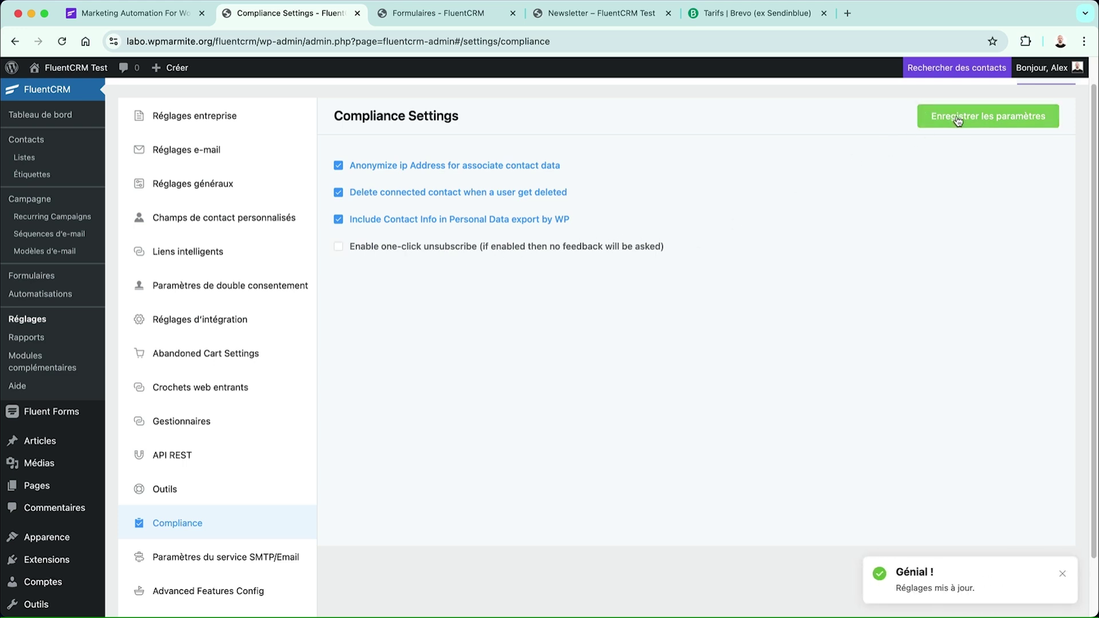
pyautogui.scroll(-2, 692, 297)
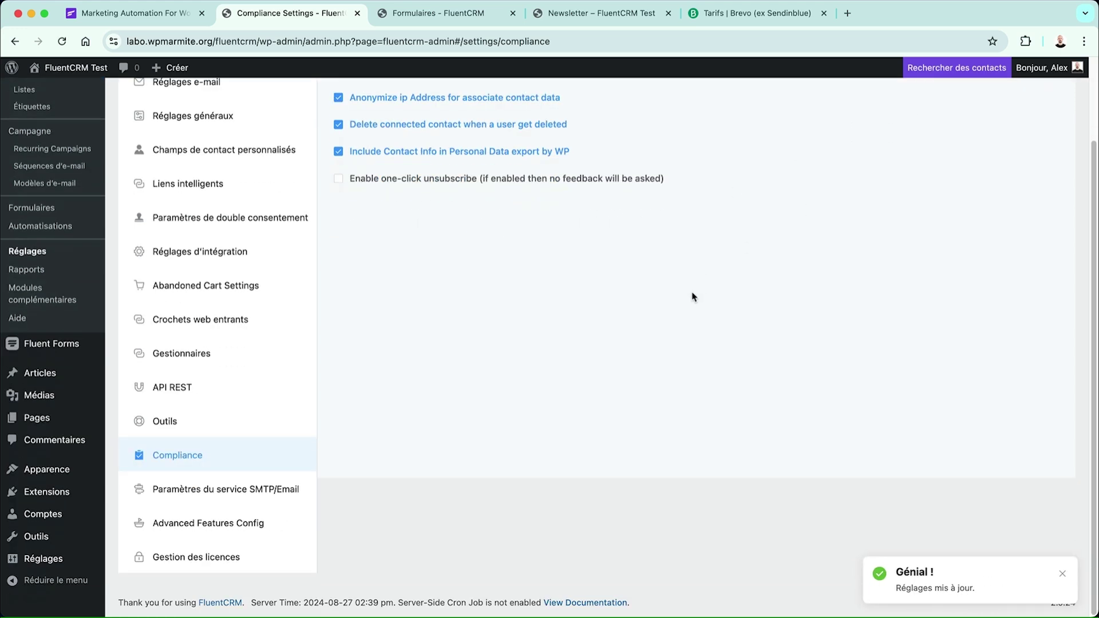
pyautogui.click(217, 490)
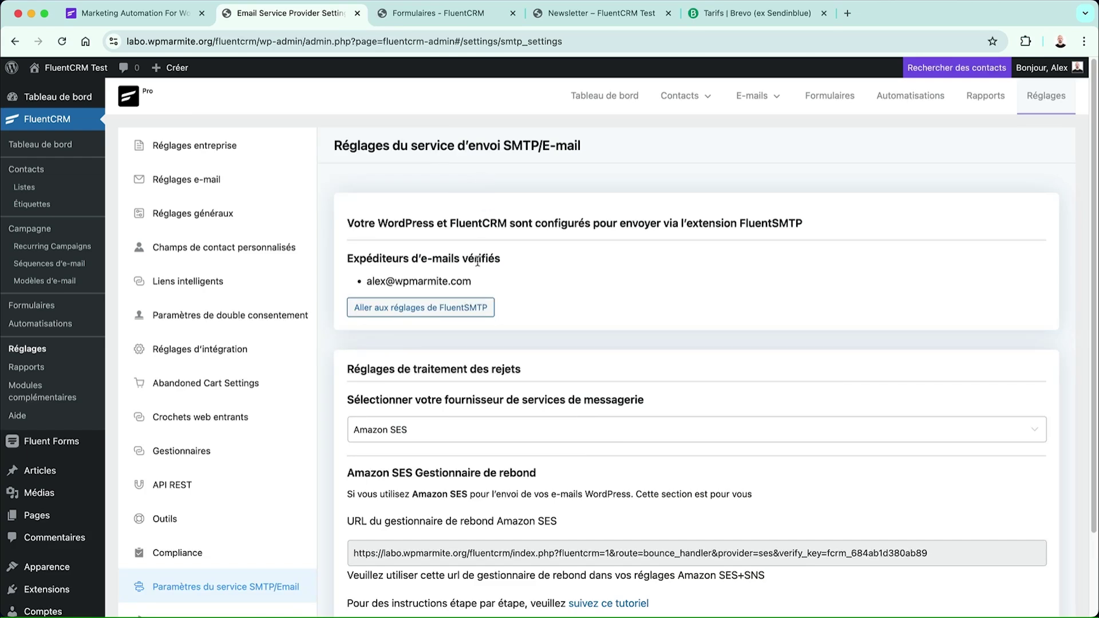
# - Open the FluentSMTP settings, examine the active Sendinblue connection, and show the providers offered for another connection
pyautogui.click(434, 309)
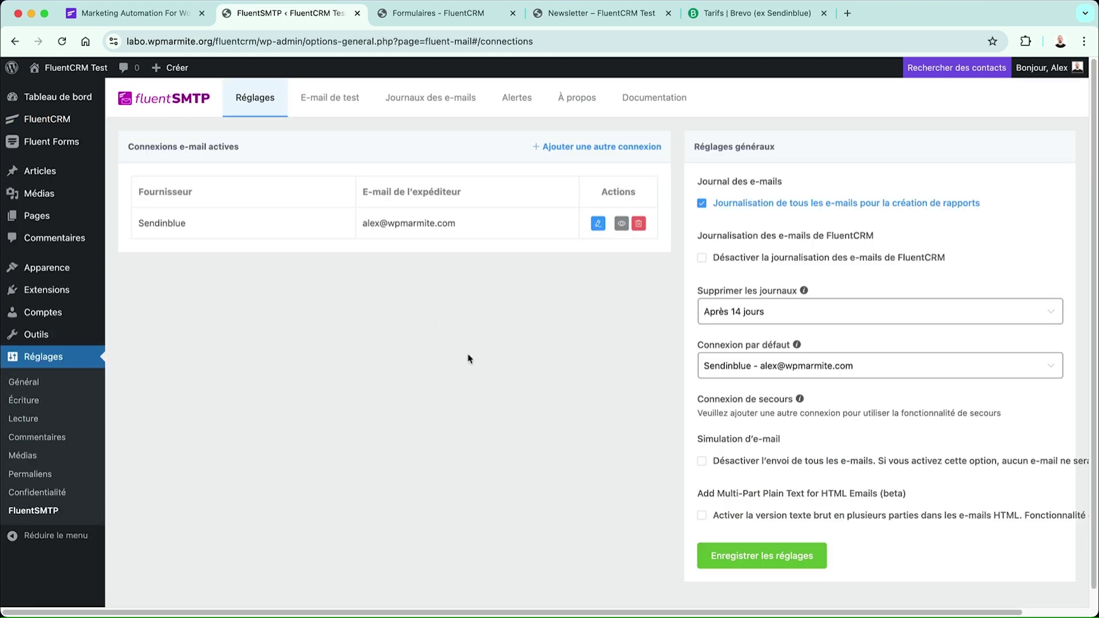
pyautogui.moveTo(185, 223); pyautogui.dragTo(141, 233)
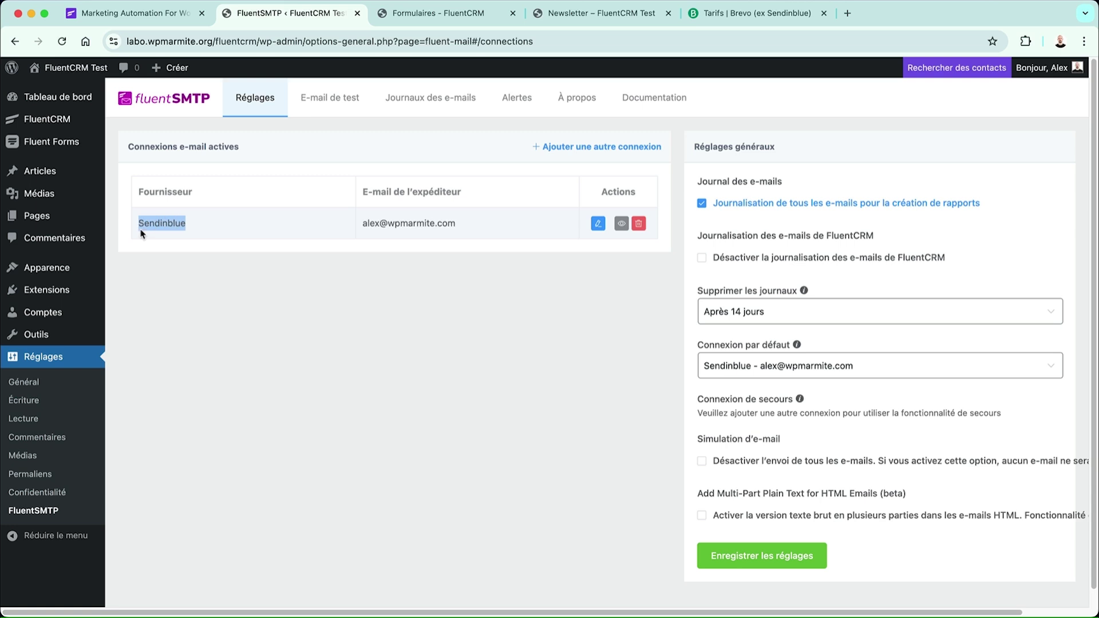
pyautogui.click(756, 13)
pyautogui.click(289, 12)
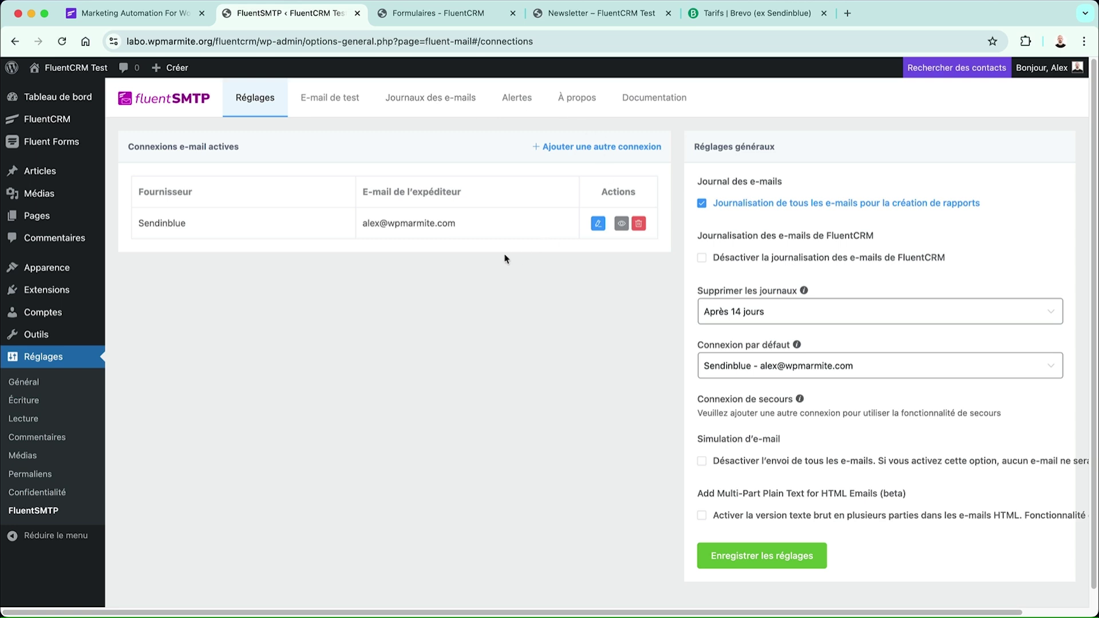
pyautogui.click(589, 146)
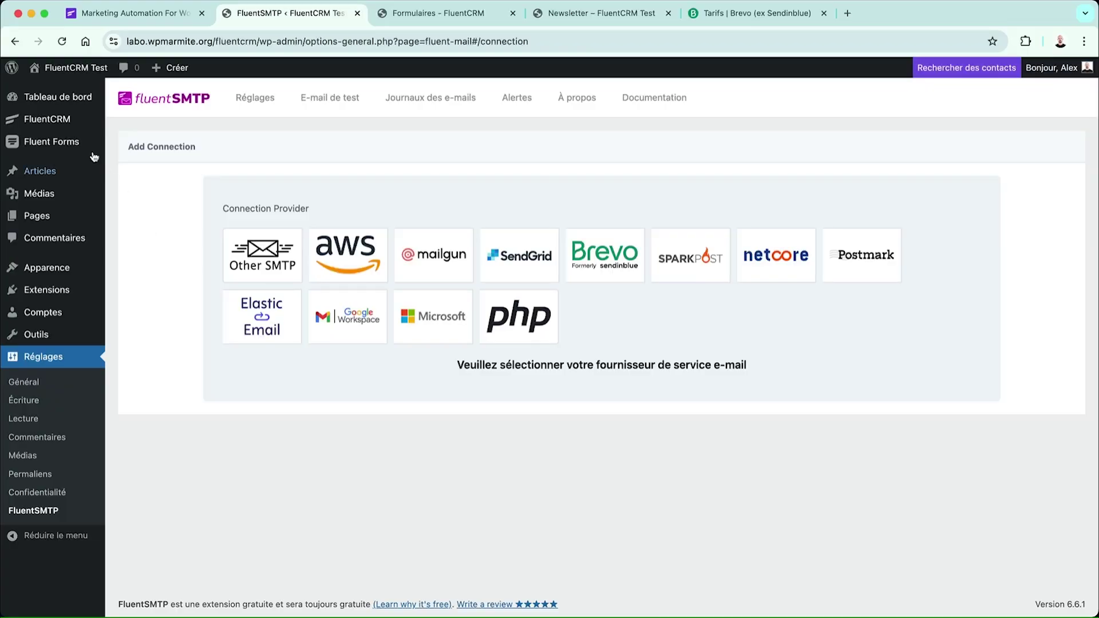
# - Return to the FluentCRM settings and look through the advanced features configuration
pyautogui.moveTo(84, 131)
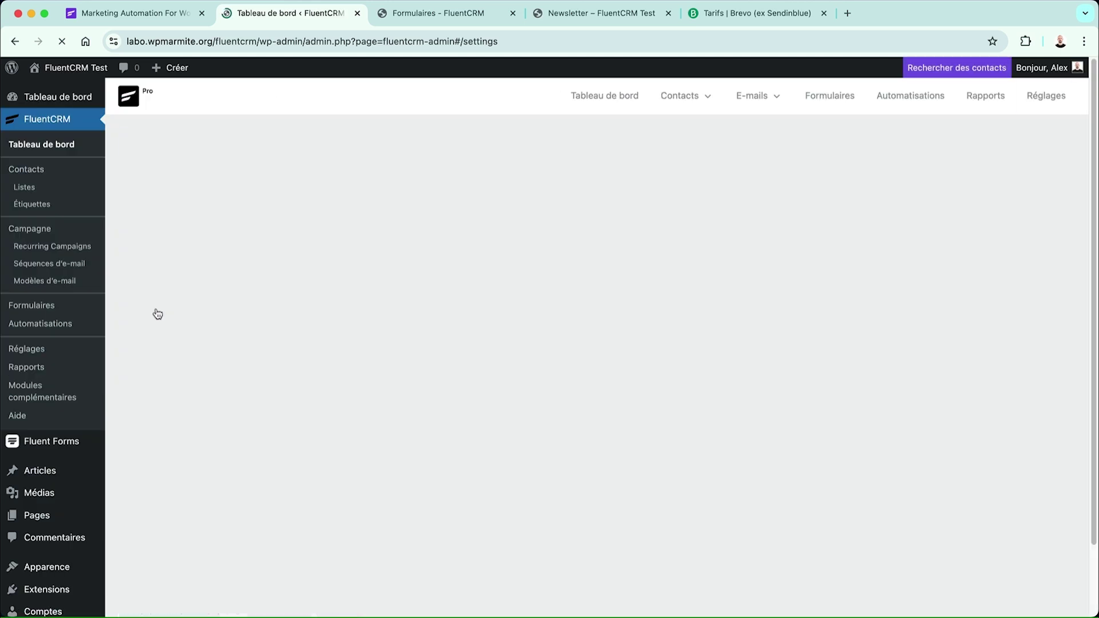
pyautogui.scroll(-3, 227, 311)
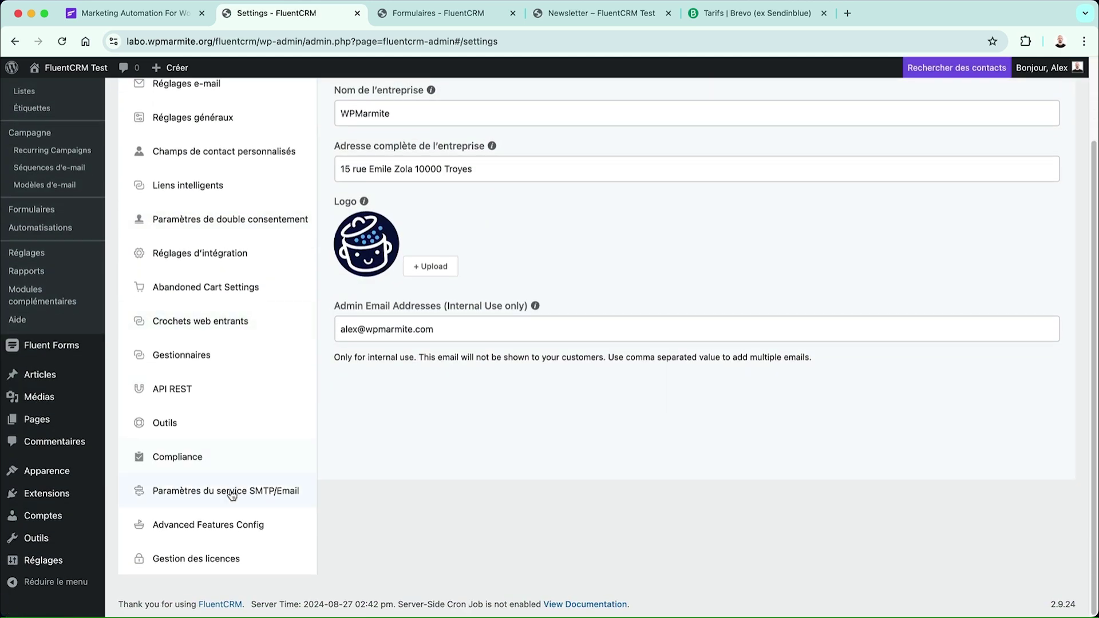
pyautogui.click(223, 526)
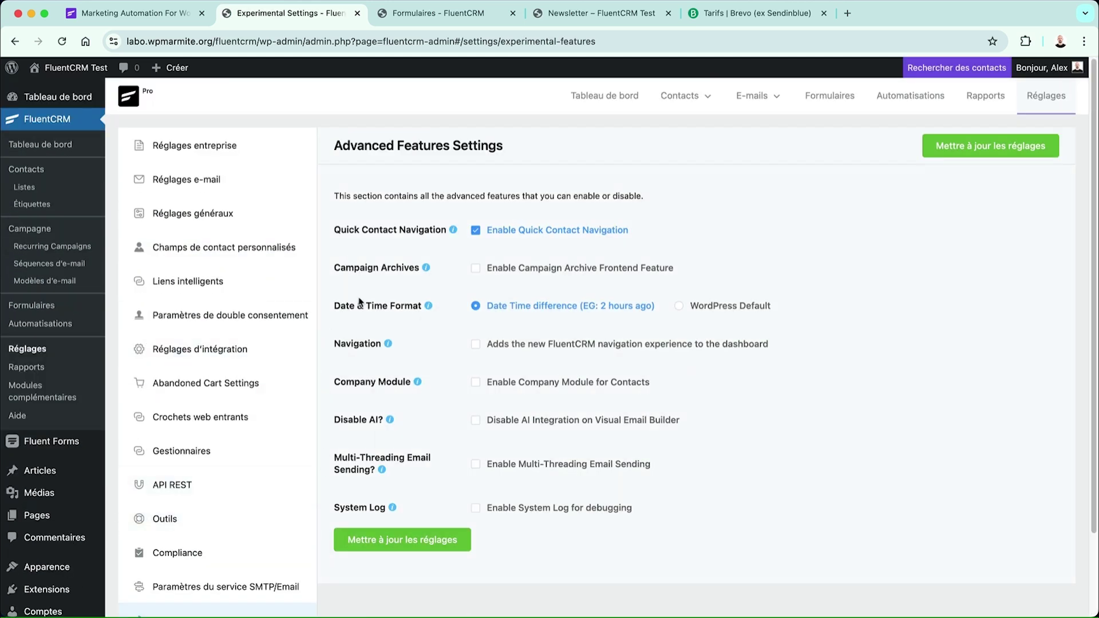
pyautogui.scroll(-3, 360, 301)
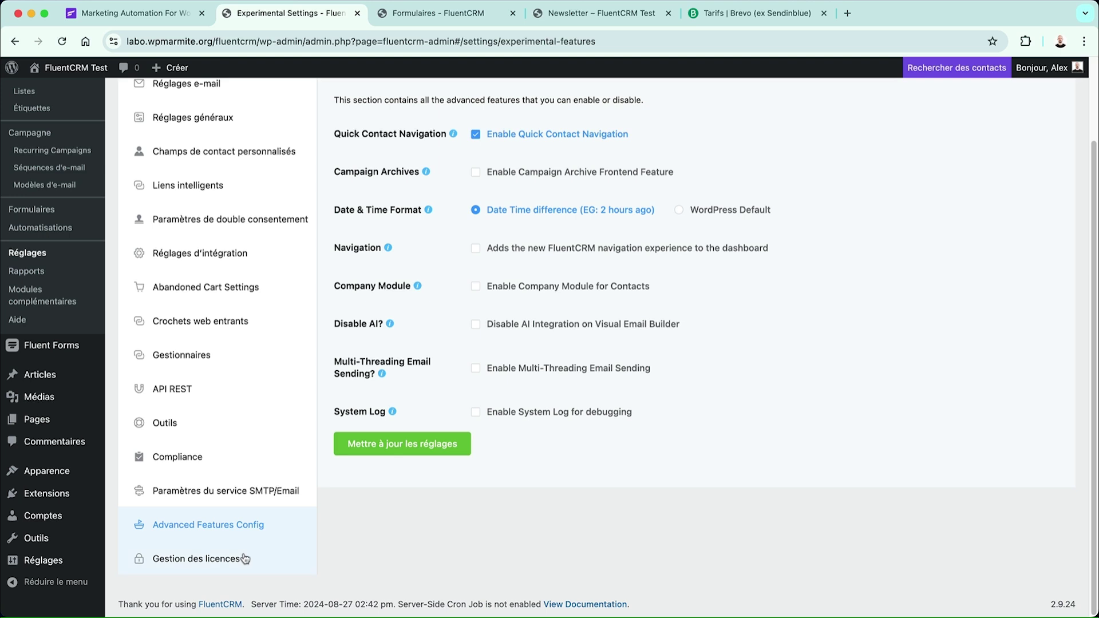
# - Look at the reports page briefly, and go back to the FluentCRM dashboard overview
pyautogui.click(42, 280)
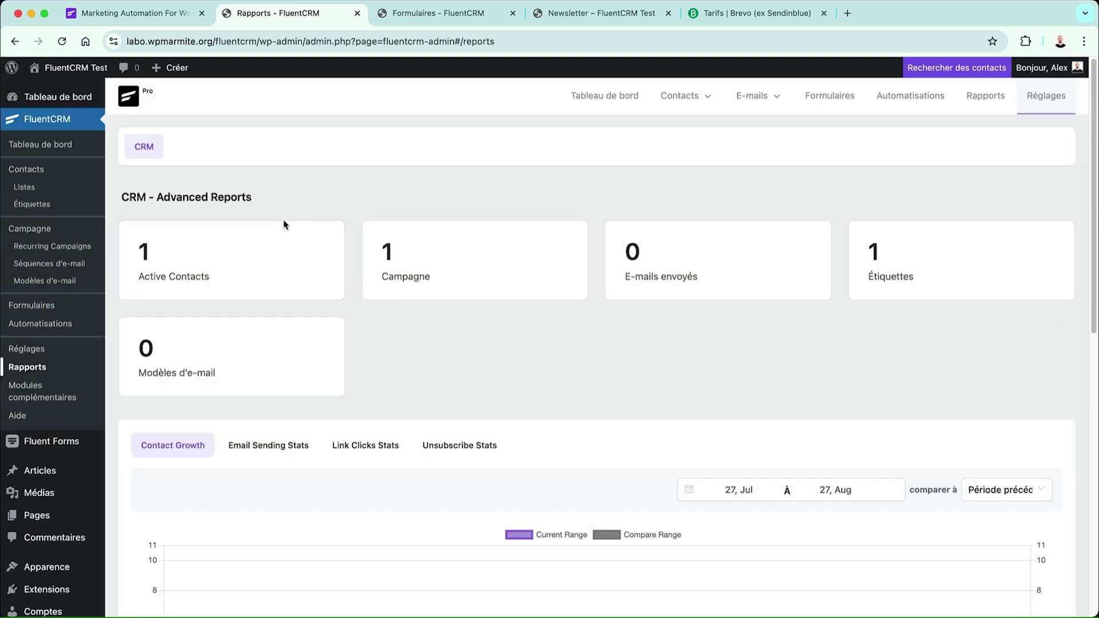
pyautogui.click(89, 147)
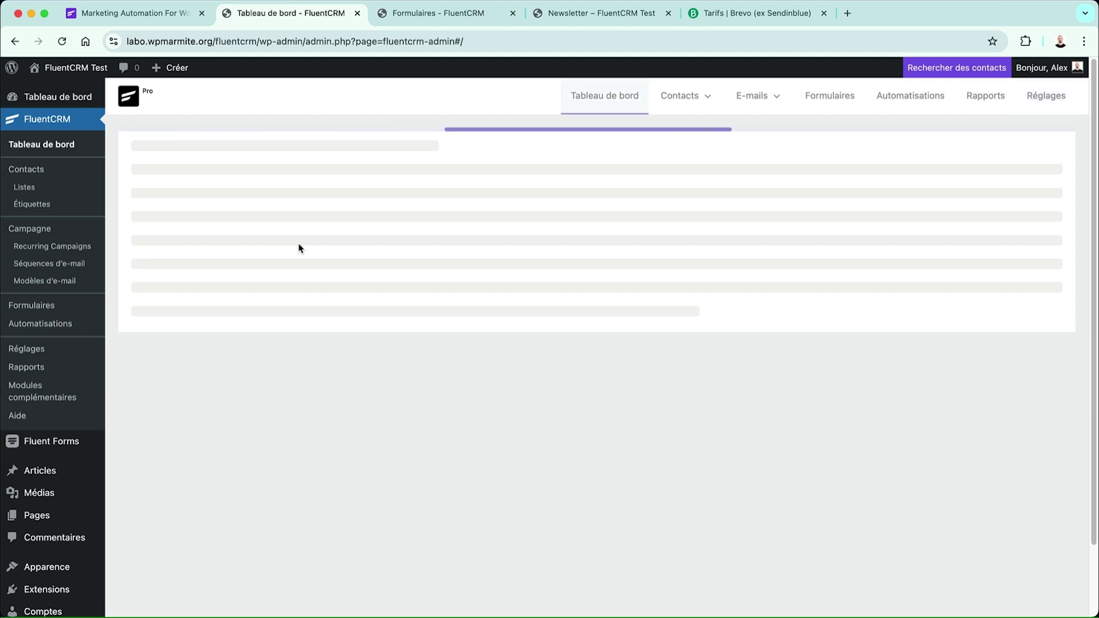
pyautogui.scroll(-3, 300, 249)
pyautogui.scroll(3, 300, 249)
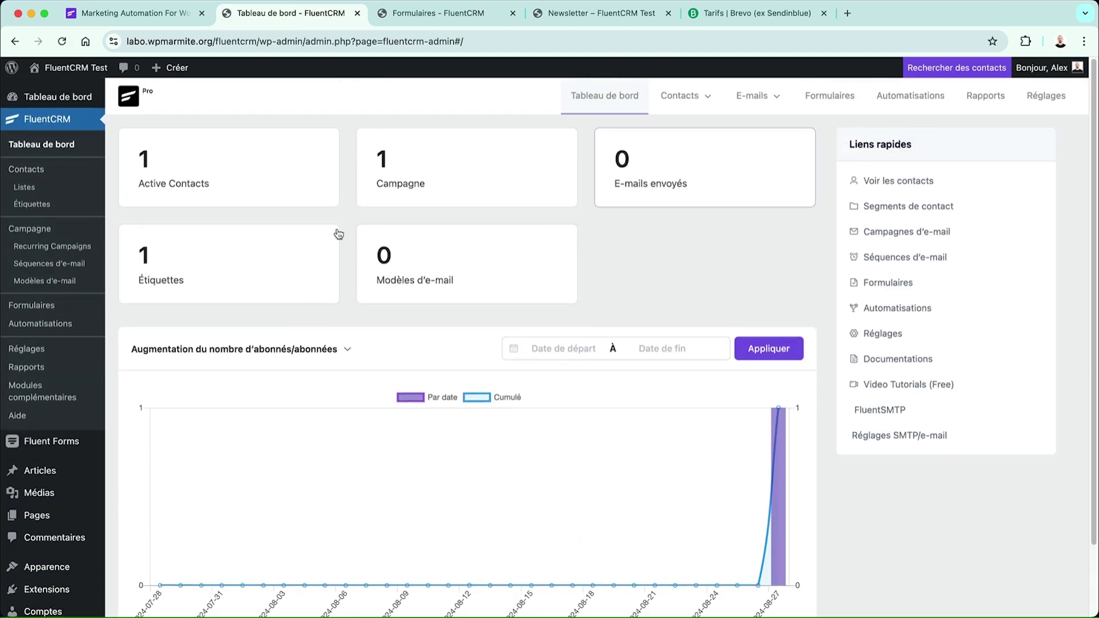
# - Open the advanced reports and view the email sending, link click, unsubscribe and contact growth statistics
pyautogui.click(27, 367)
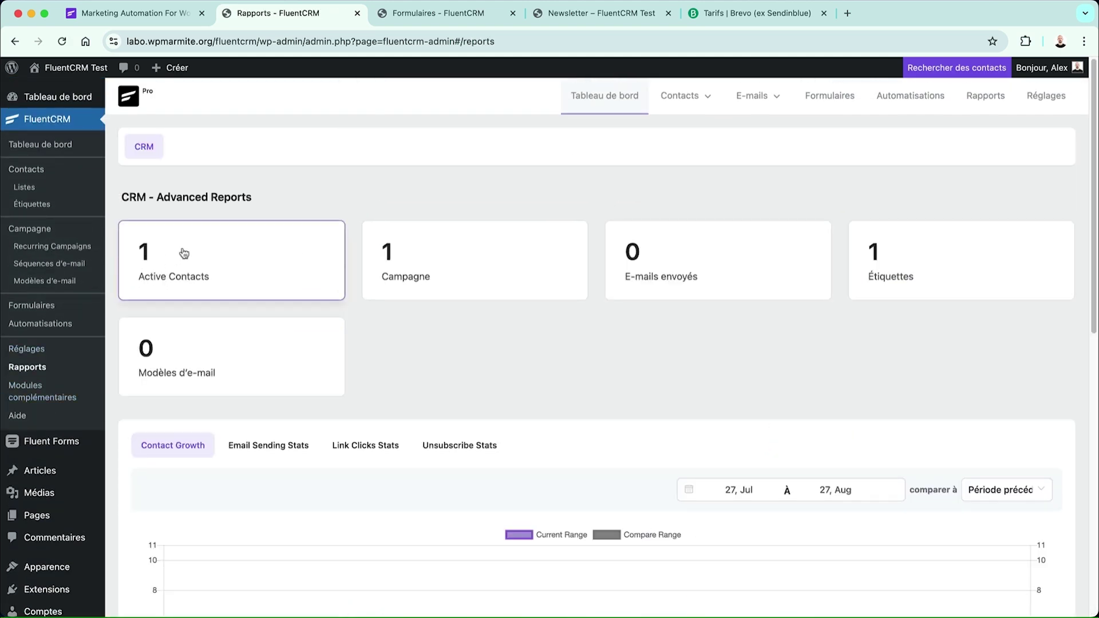
pyautogui.scroll(-5, 252, 194)
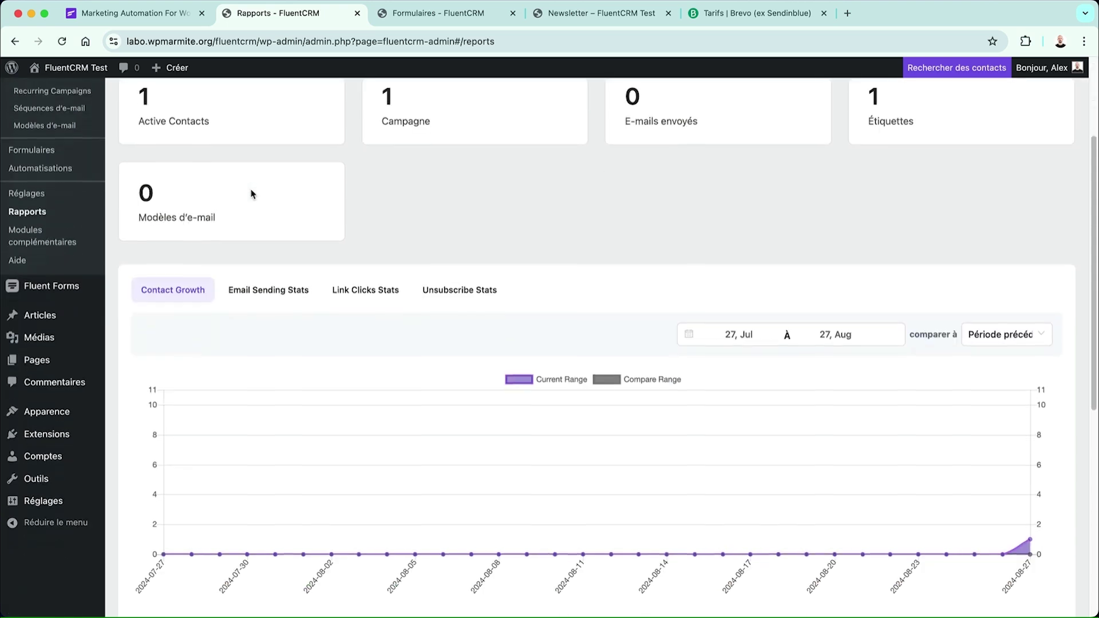
pyautogui.click(258, 298)
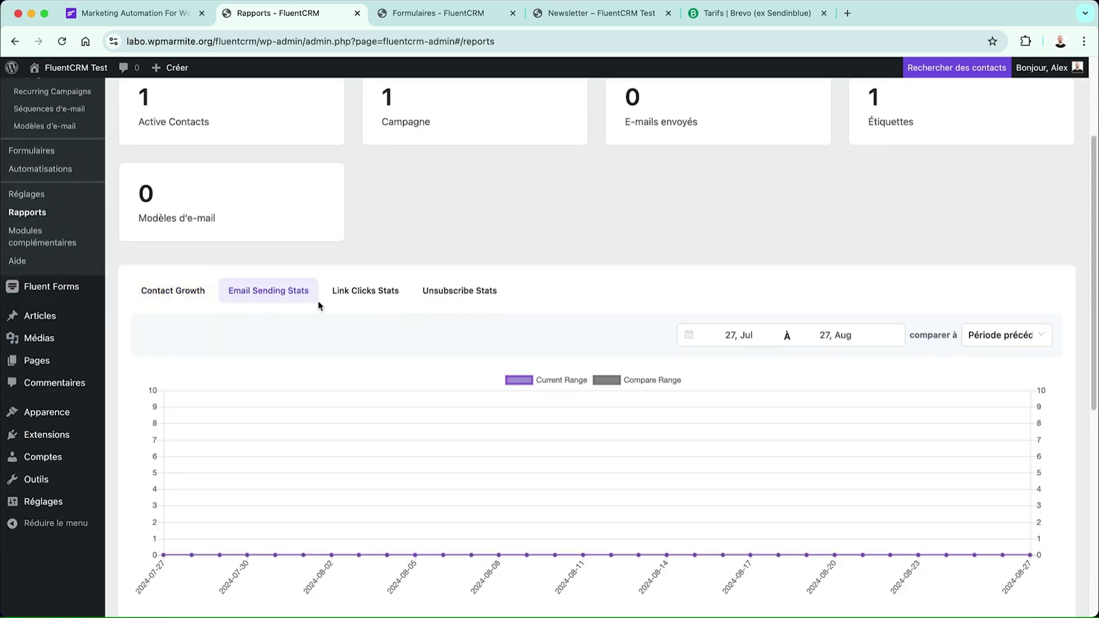
pyautogui.click(358, 297)
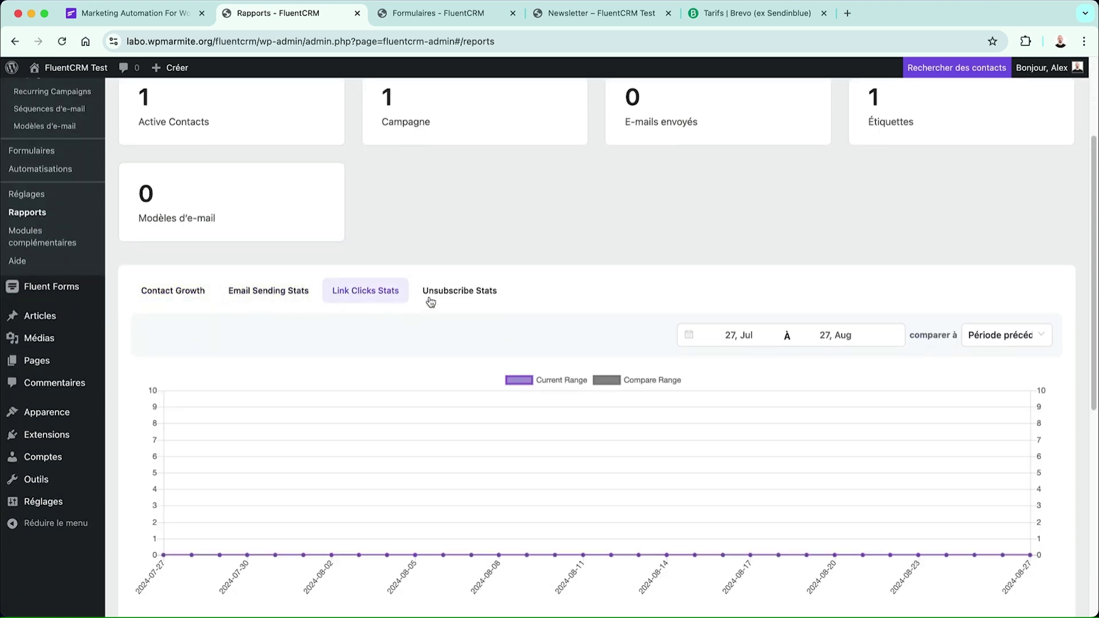
pyautogui.click(430, 302)
pyautogui.click(169, 289)
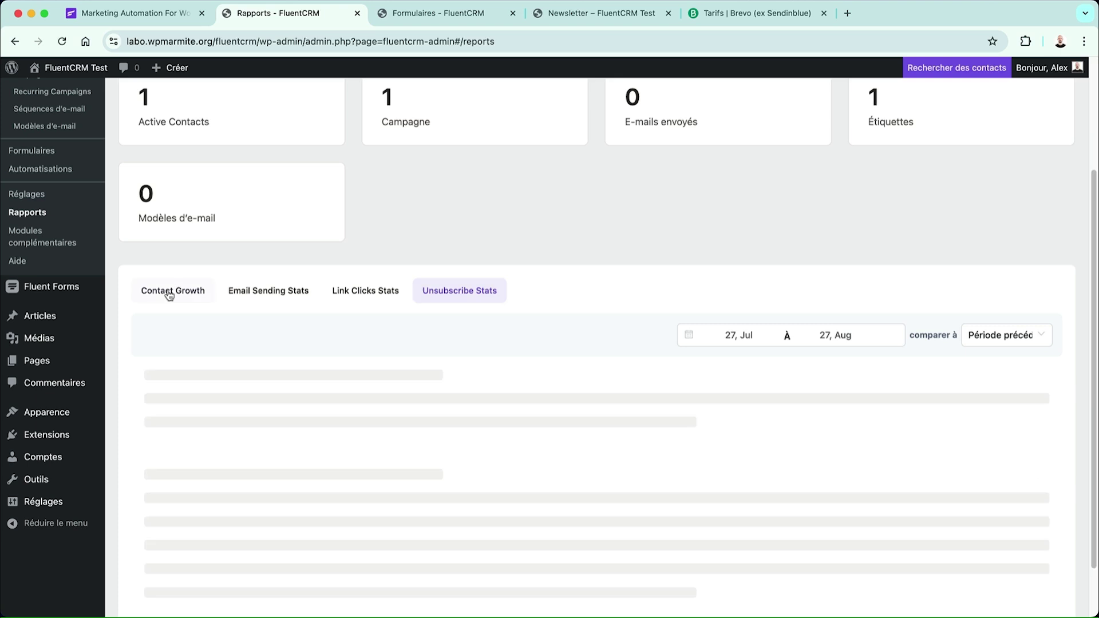
# - Return to the dashboard and switch its chart to email sending statistics, followed by email opening statistics
pyautogui.scroll(5, 168, 292)
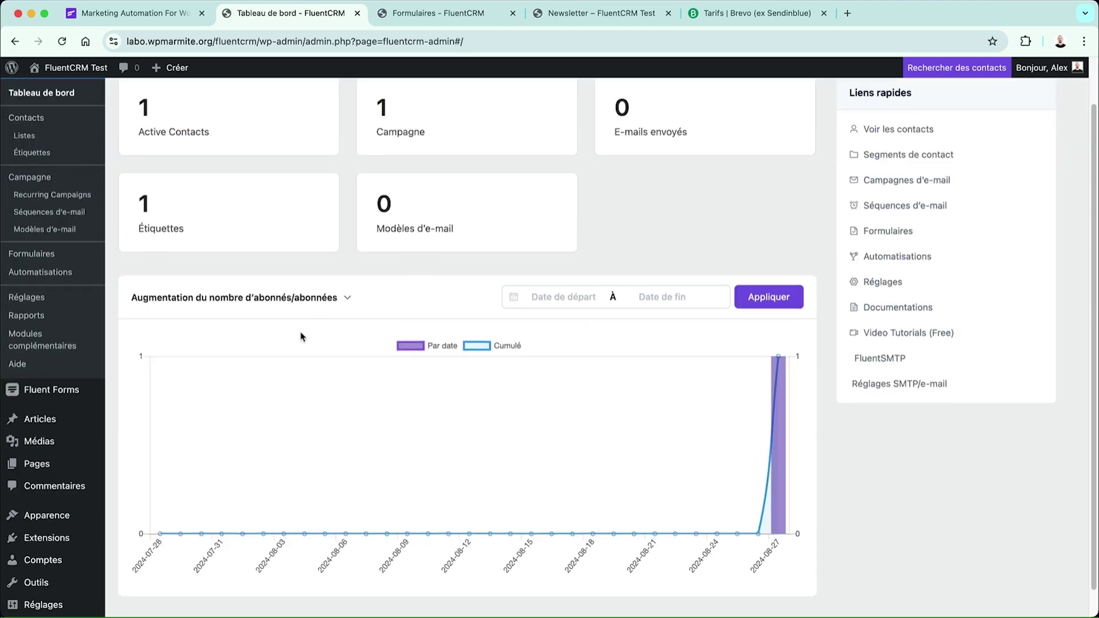
pyautogui.scroll(-1, 304, 332)
pyautogui.click(288, 292)
pyautogui.click(288, 273)
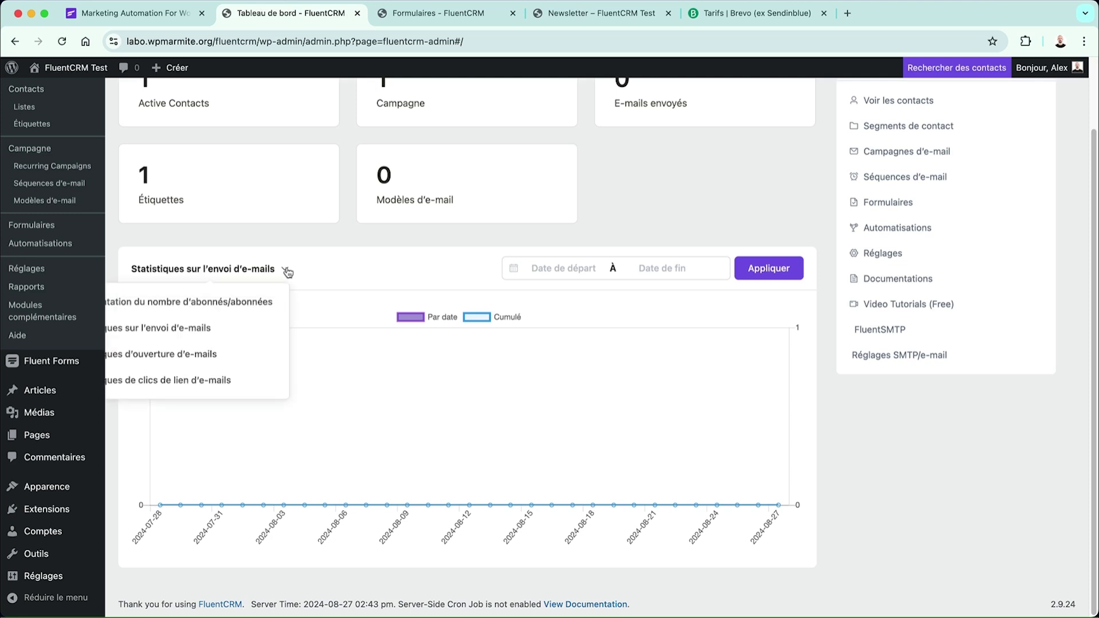
pyautogui.click(248, 353)
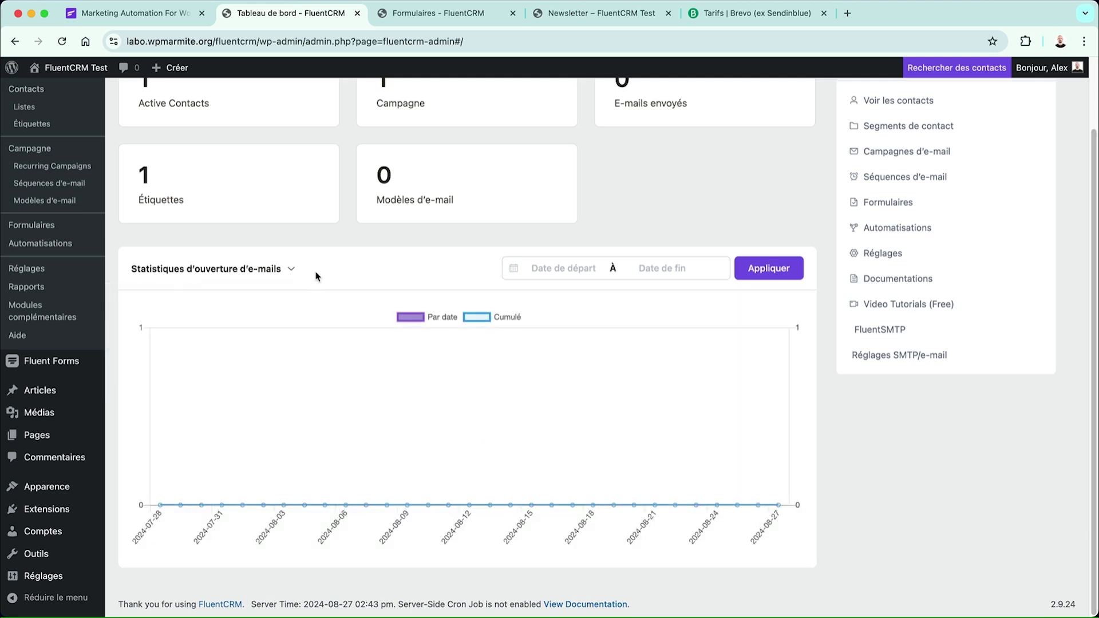
# - Open the add-ons page and look through the advanced modules and recommended plugins
pyautogui.click(27, 311)
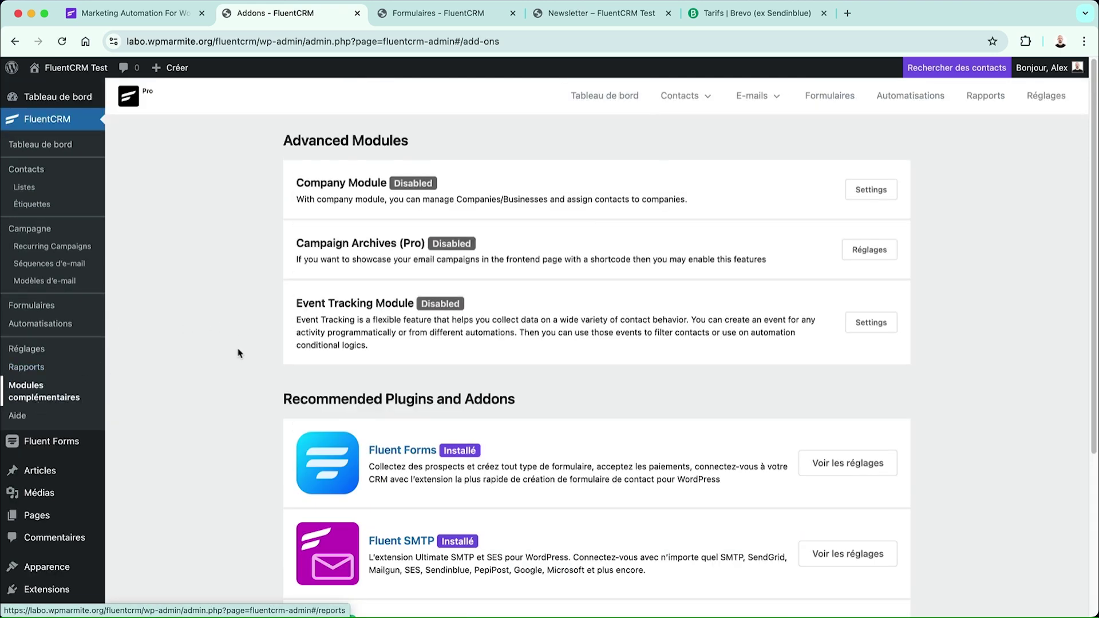
pyautogui.scroll(-1, 240, 353)
pyautogui.scroll(-2, 240, 353)
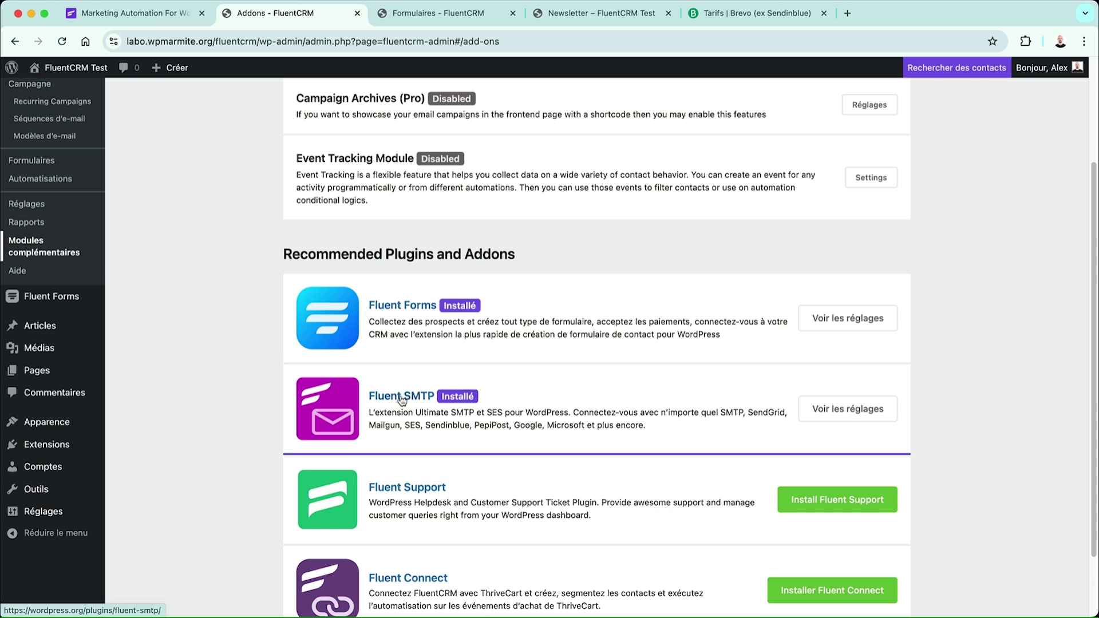
pyautogui.scroll(-2, 402, 399)
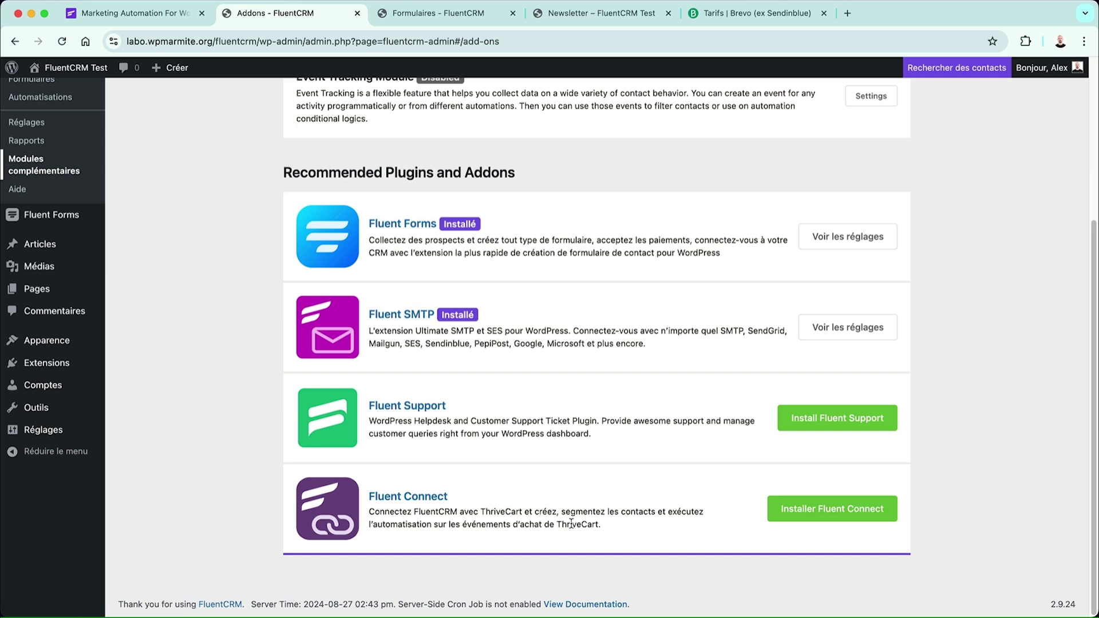
# - Examine the ThriveCart mention for Fluent Connect and the helpdesk and ticket description of Fluent Support, and return to the advanced modules
pyautogui.moveTo(483, 512); pyautogui.dragTo(514, 509)
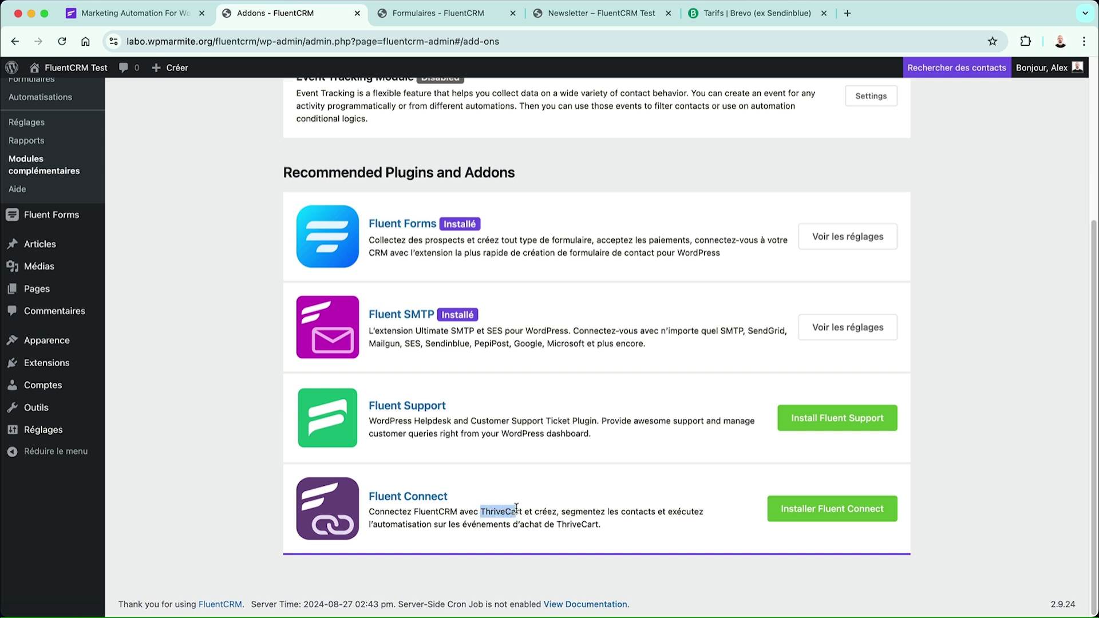
pyautogui.moveTo(409, 421); pyautogui.dragTo(451, 422)
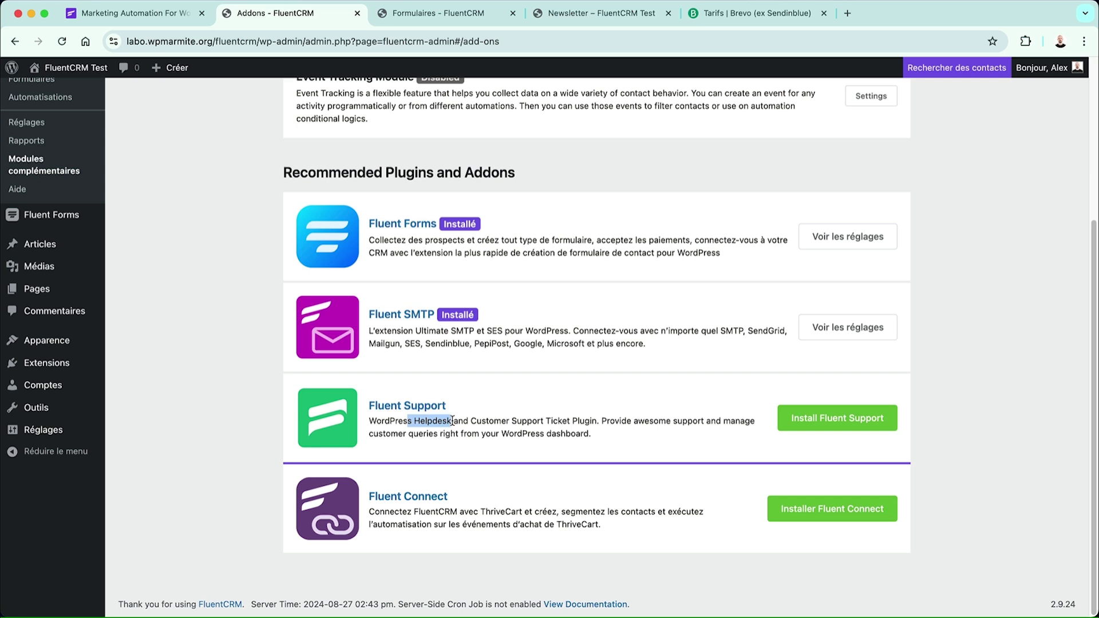
pyautogui.moveTo(455, 421); pyautogui.dragTo(574, 424)
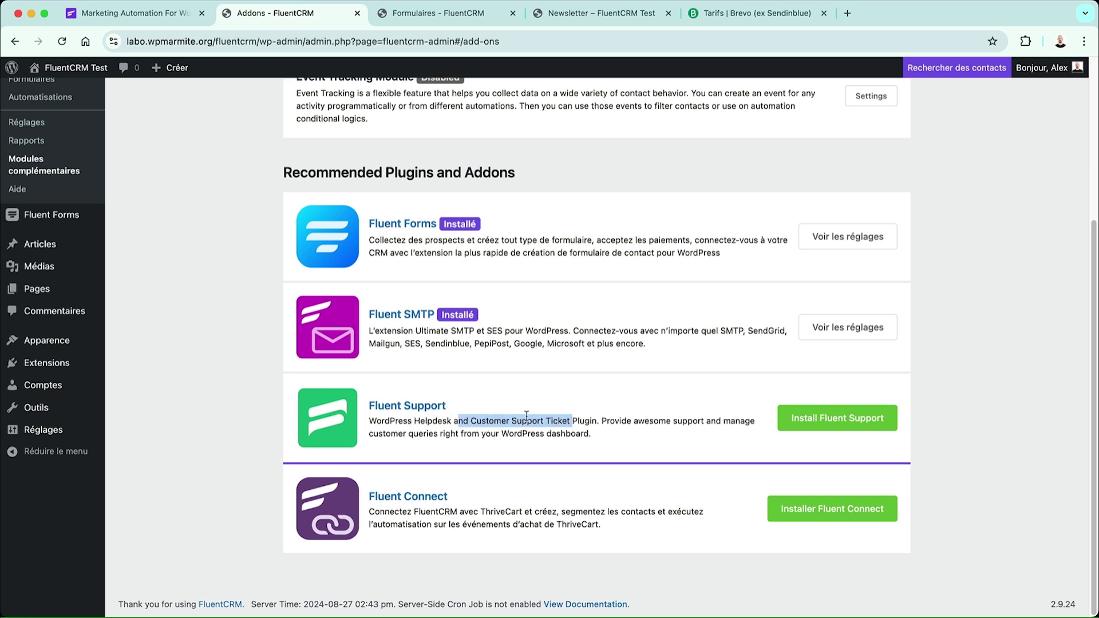
pyautogui.scroll(5, 252, 424)
pyautogui.click(253, 424)
pyautogui.scroll(-1, 255, 425)
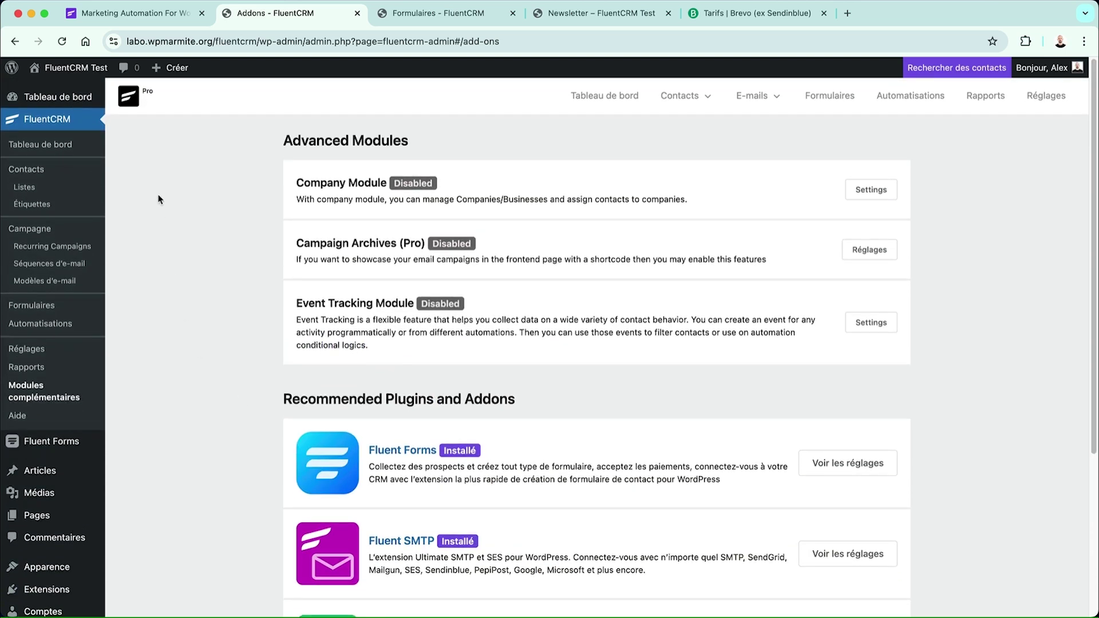